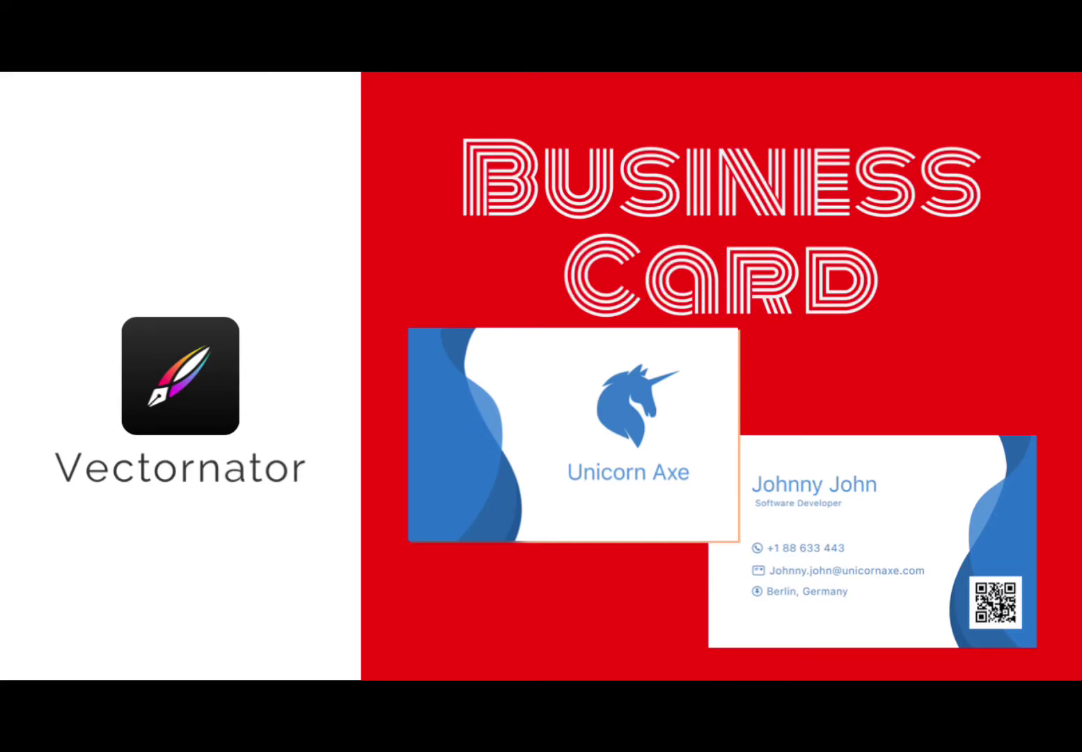
- Launch Vectornator from the iPad dock to reach its document gallery
left_click_drag(541, 745, 541, 662)
left_click(497, 689)
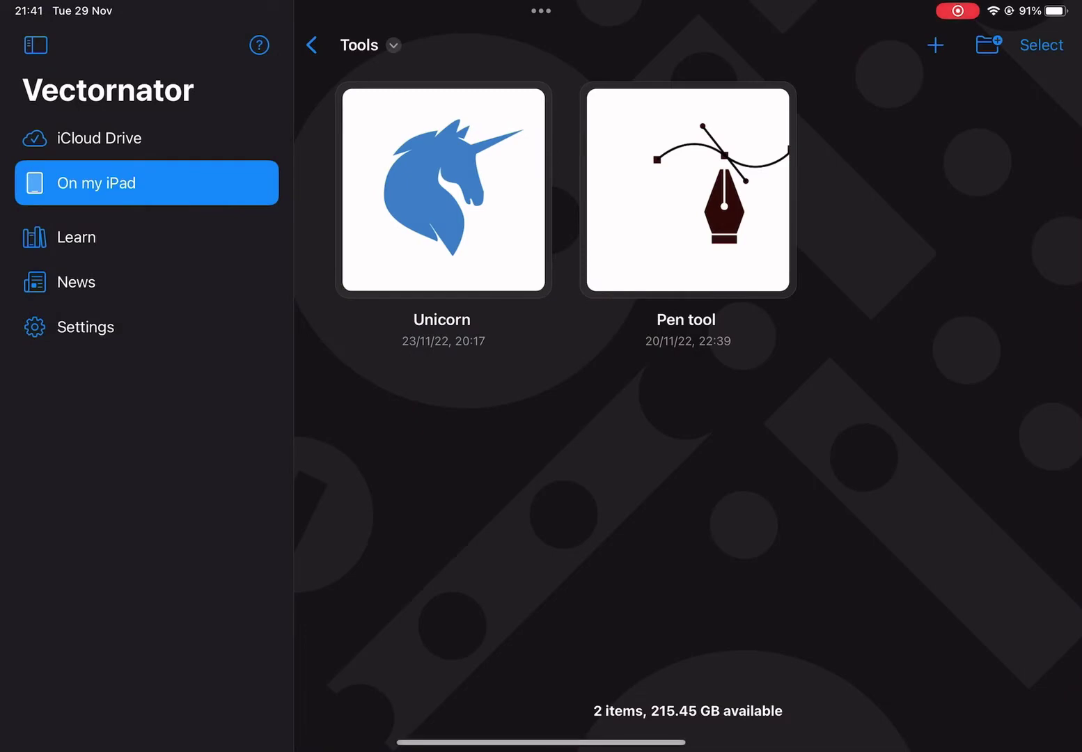
- Create a new document from the Custom Business card template (85 × 55 mm)
left_click(936, 45)
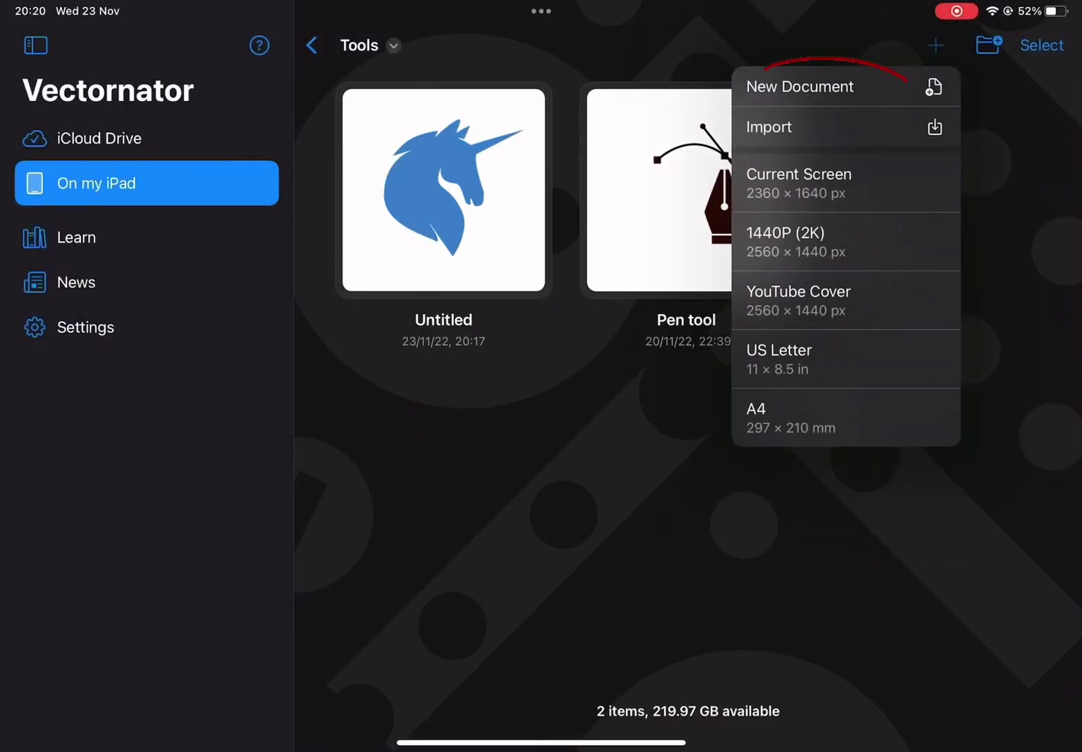
left_click(800, 86)
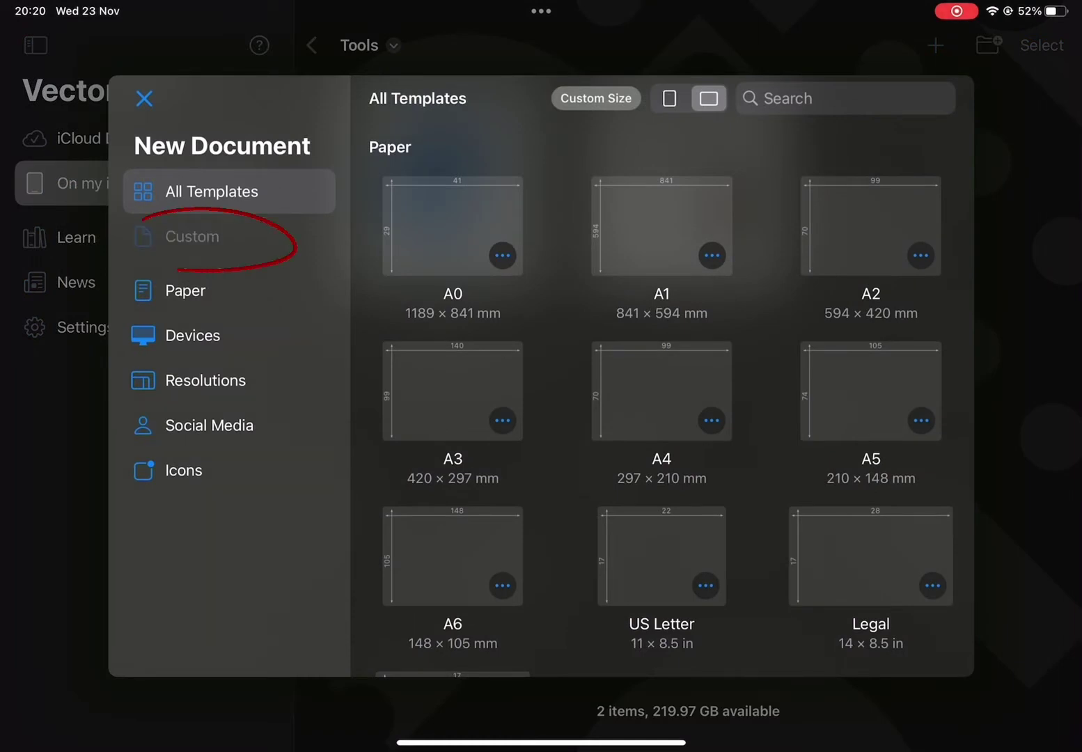
left_click(192, 236)
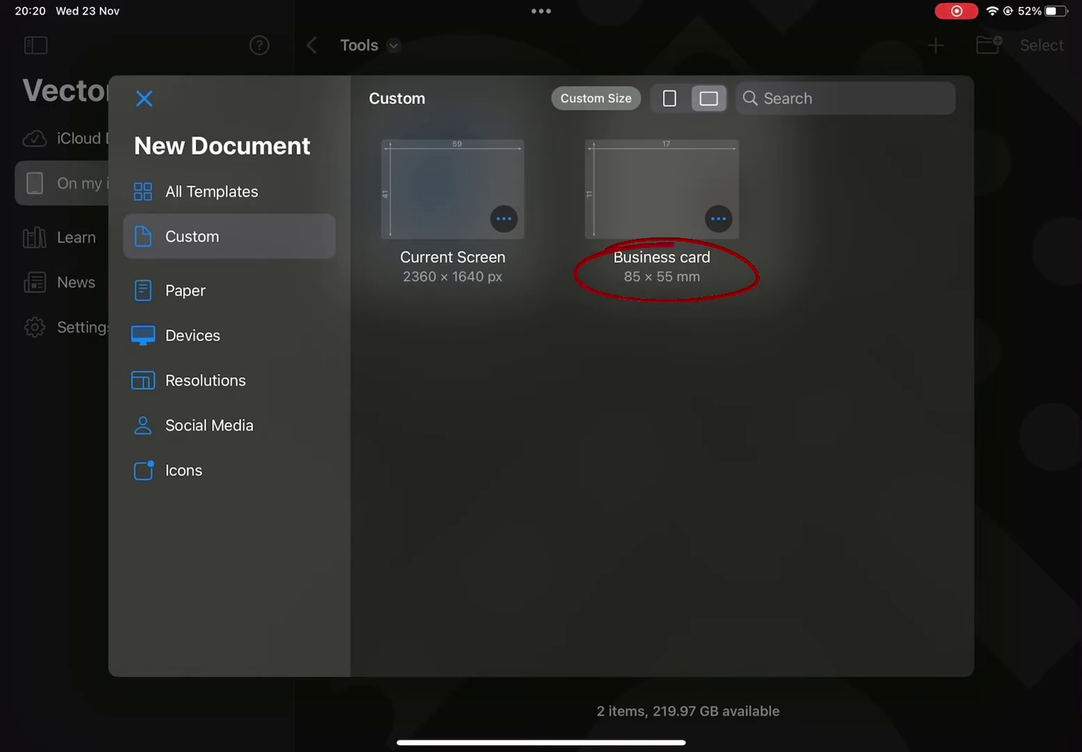
left_click(661, 188)
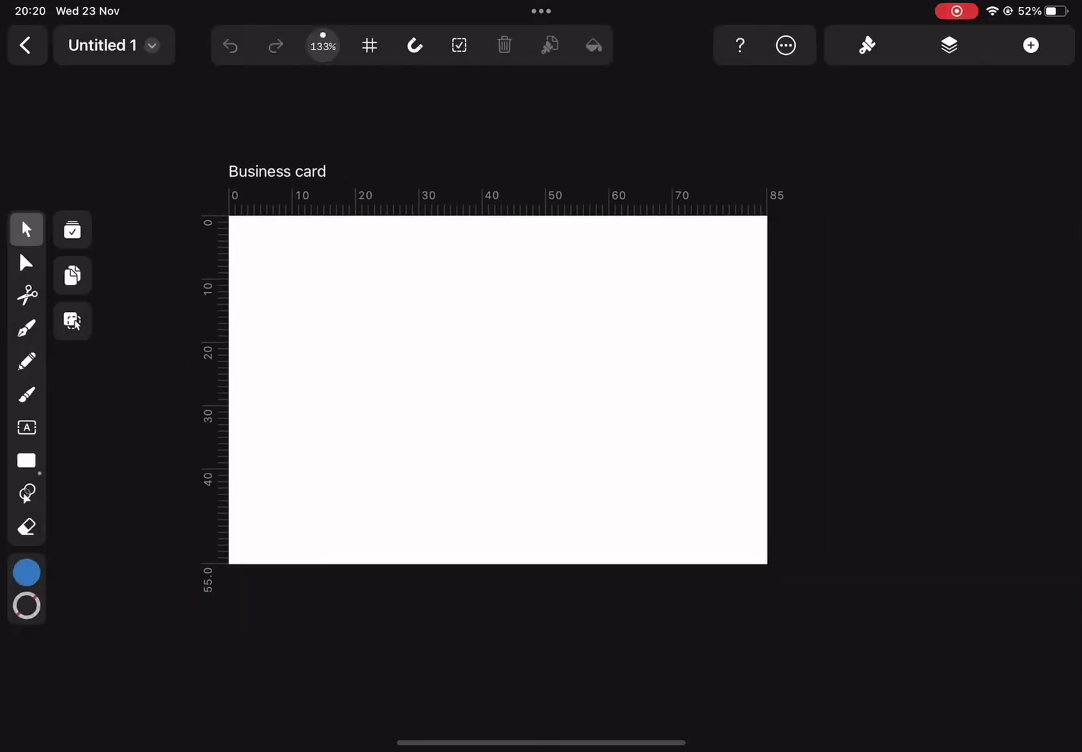
- Add a Custom Business card artboard from the Layers panel, then select the original artboard
left_click(948, 46)
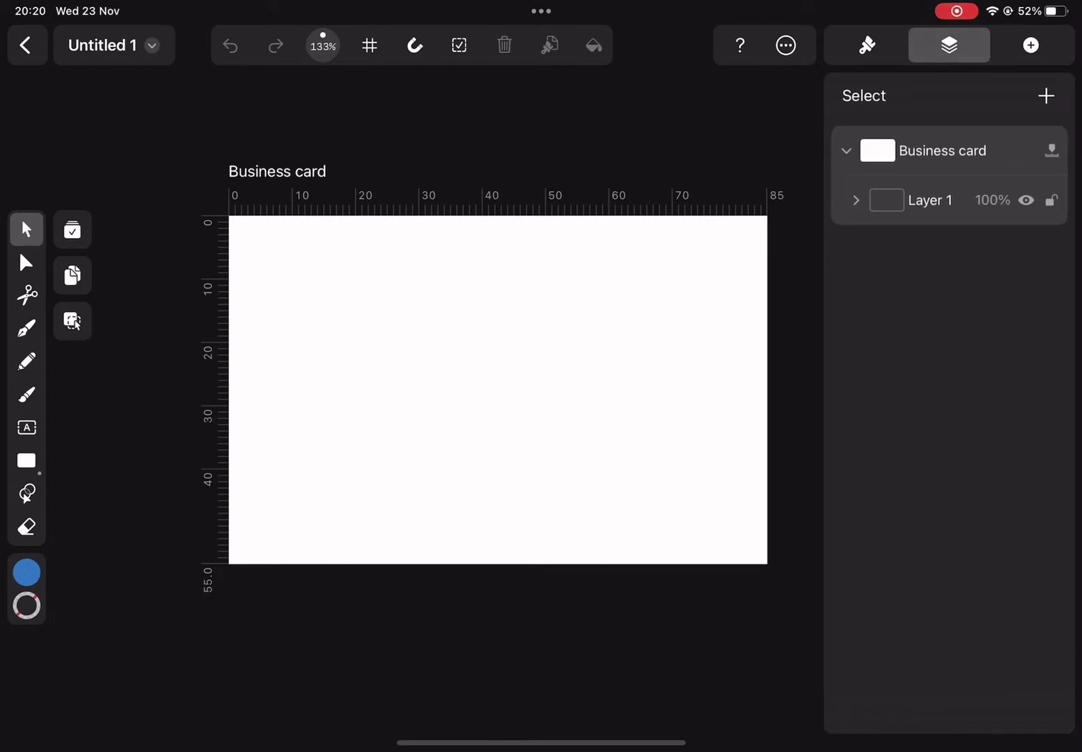
left_click(1046, 96)
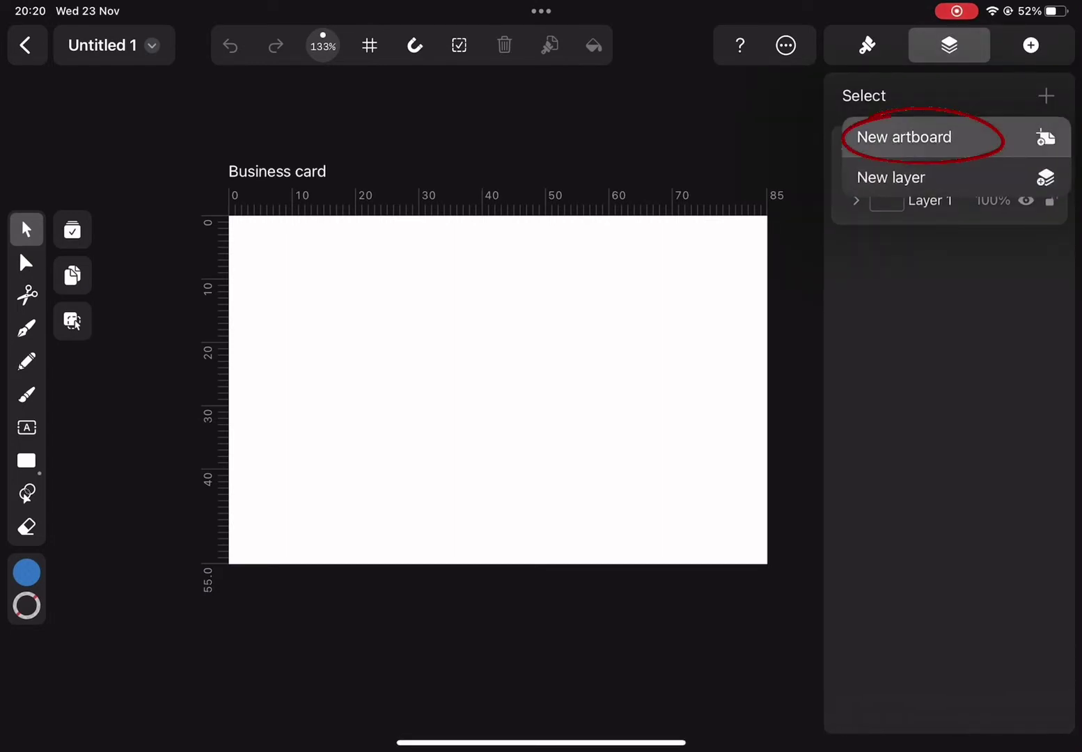
left_click(903, 137)
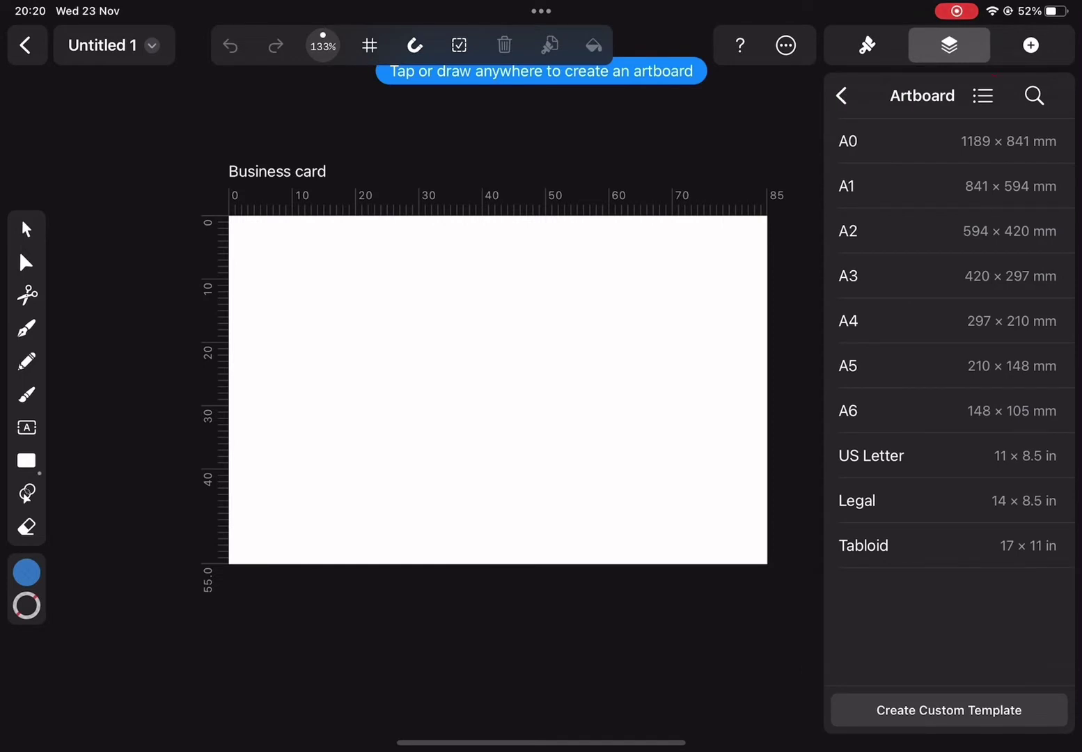
left_click(983, 95)
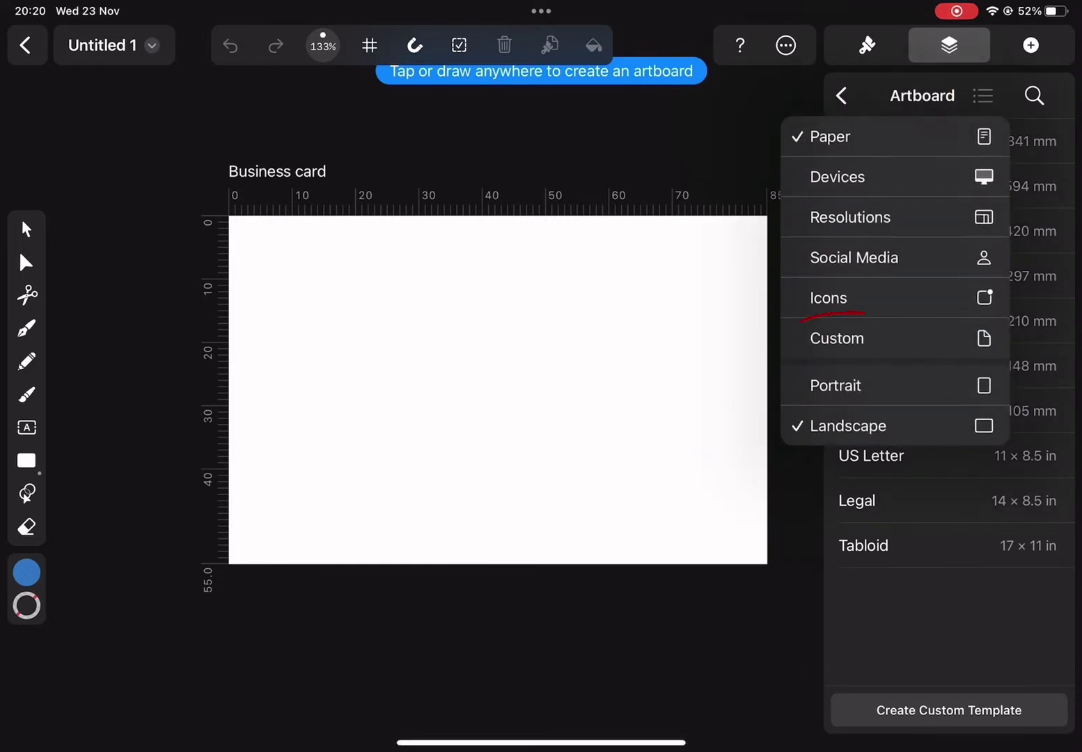
left_click(857, 338)
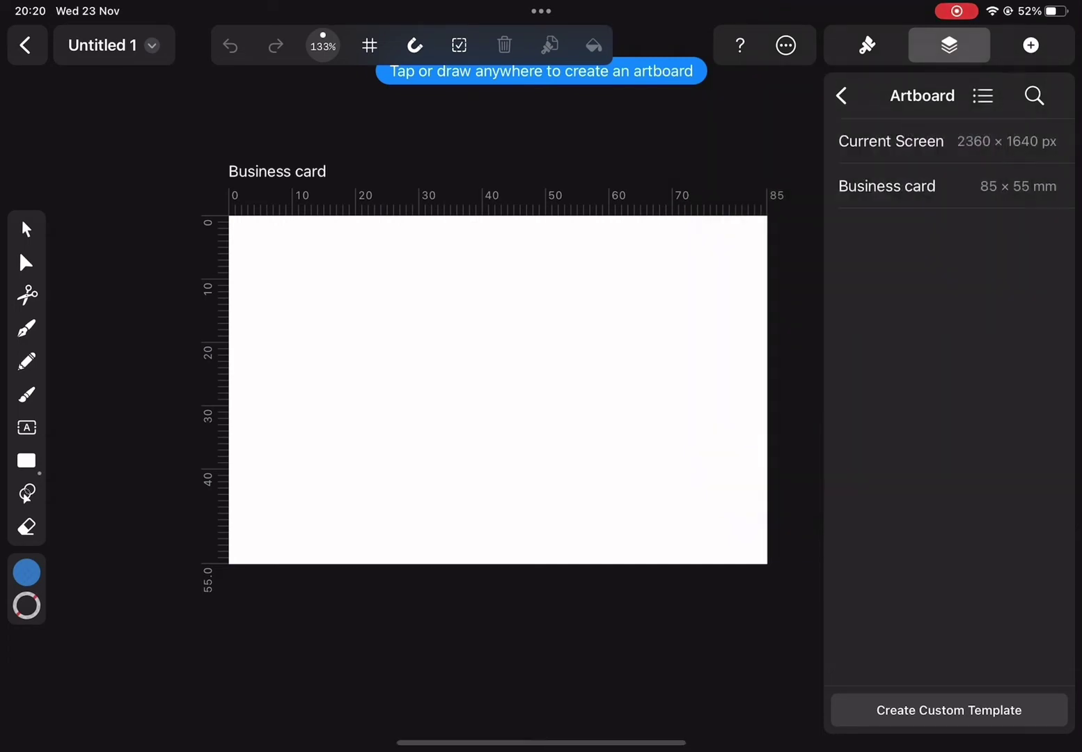
left_click(498, 390)
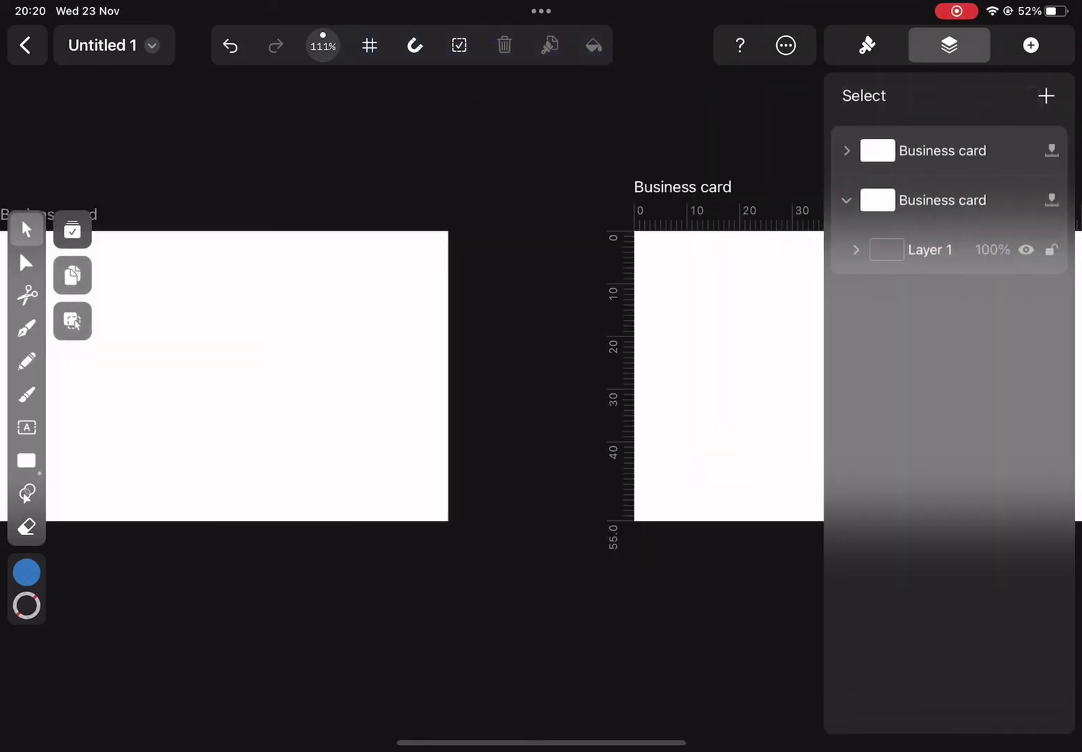
scroll(487, 362, "down", 3)
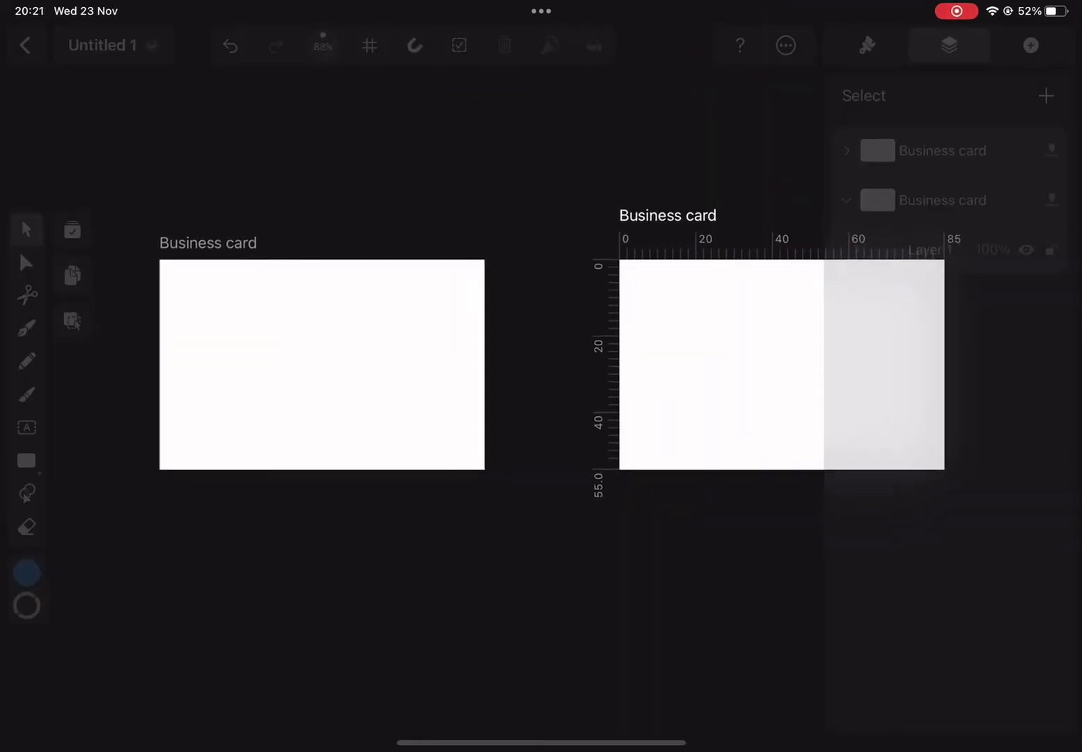
left_click(942, 200)
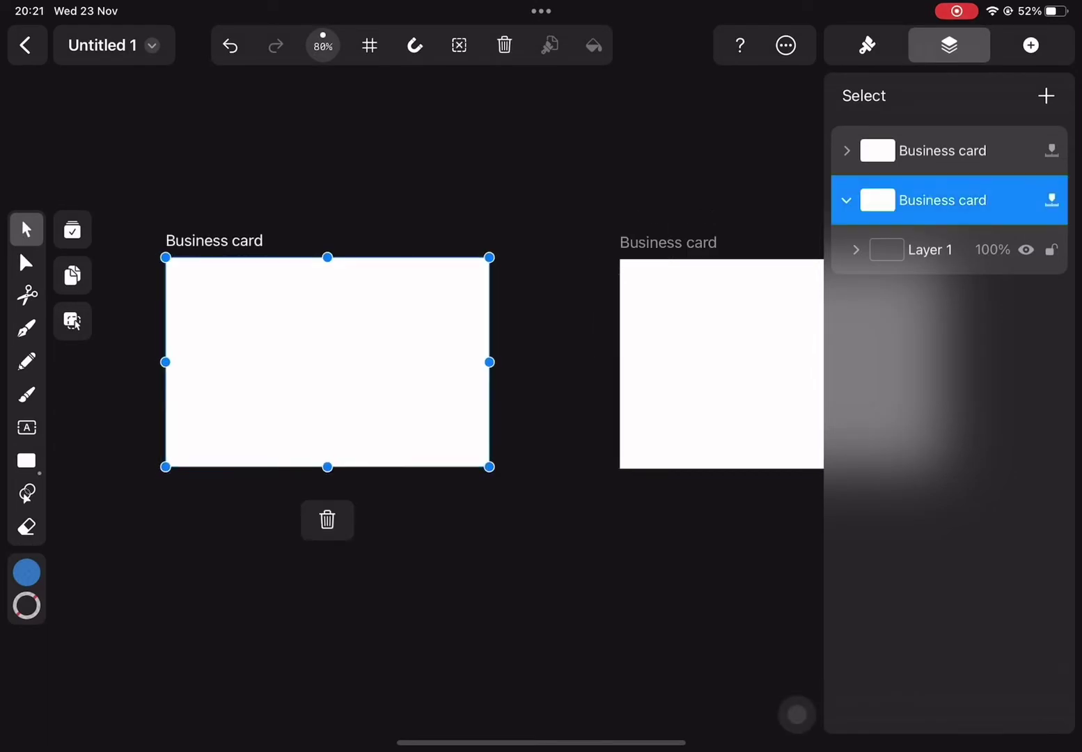
- Move the new artboard below the first one and rename it Front
left_click_drag(717, 362, 264, 637)
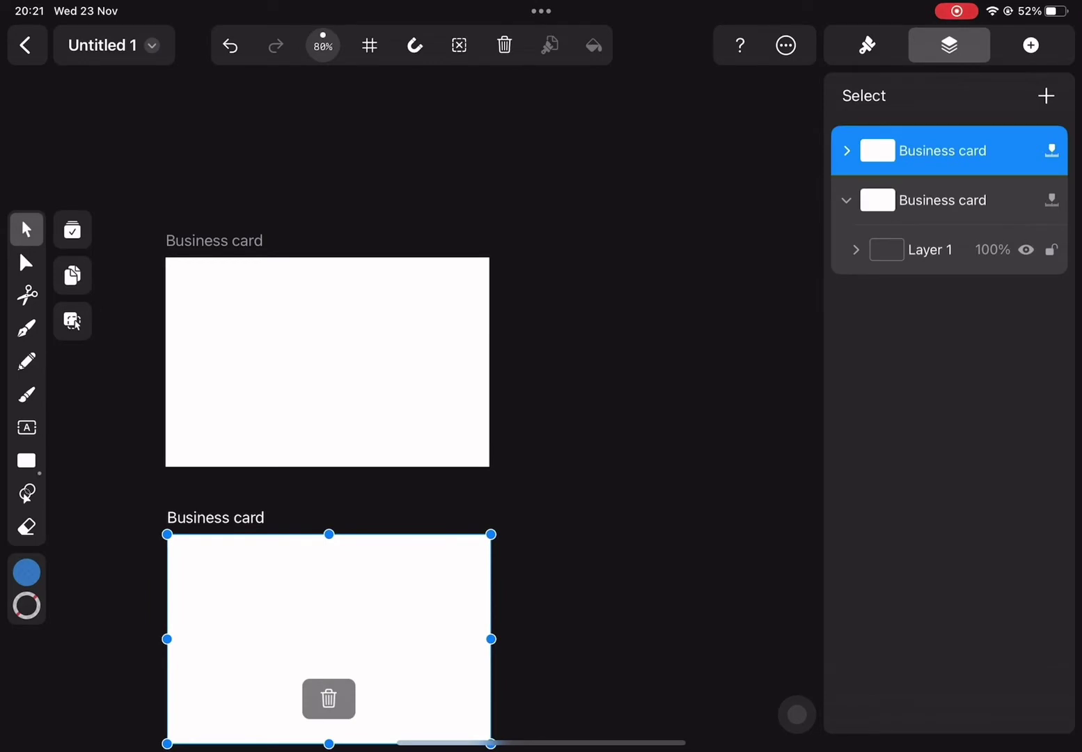
double_click(942, 150)
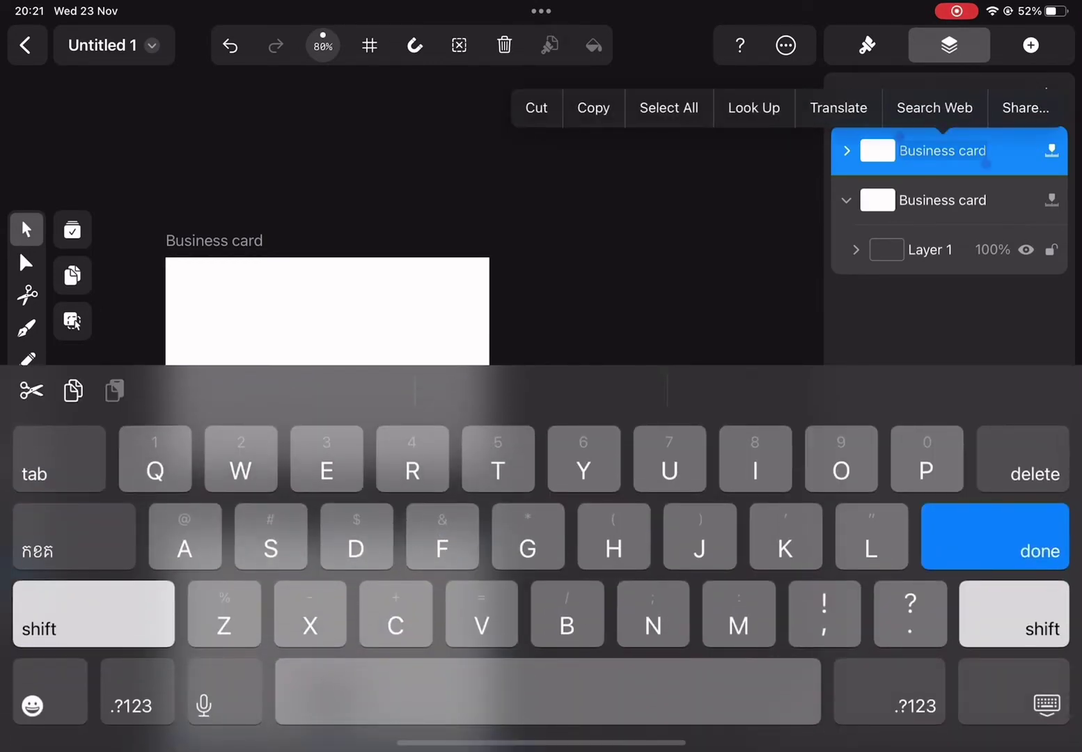
type("Fr")
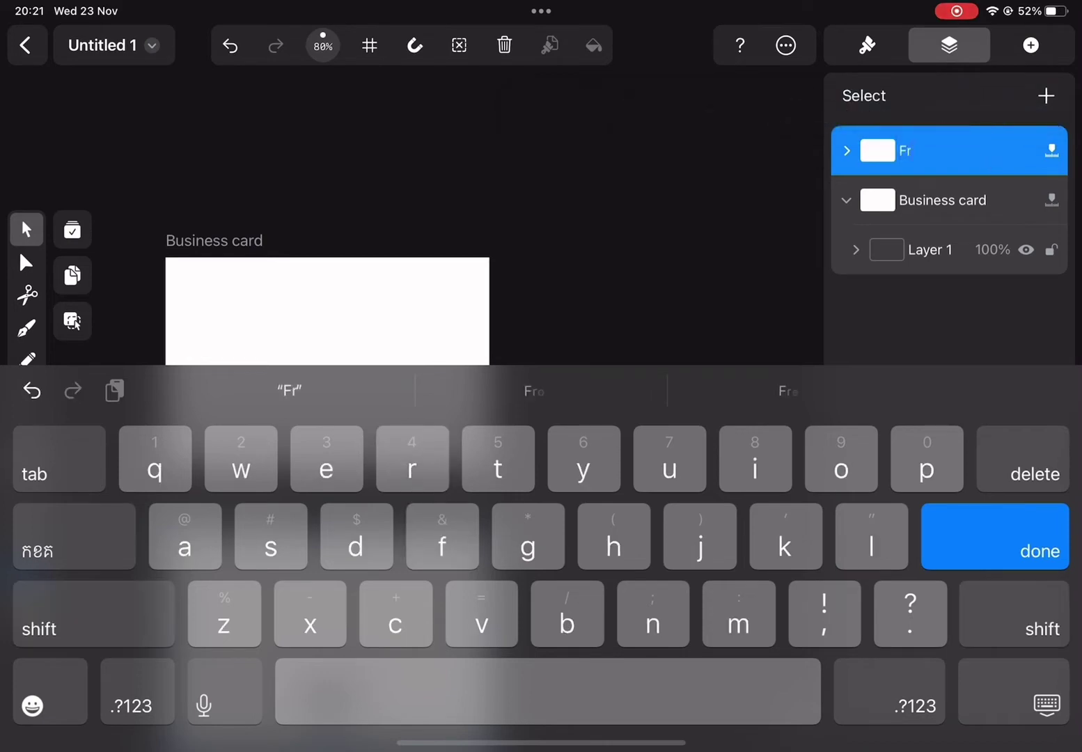
type("ont")
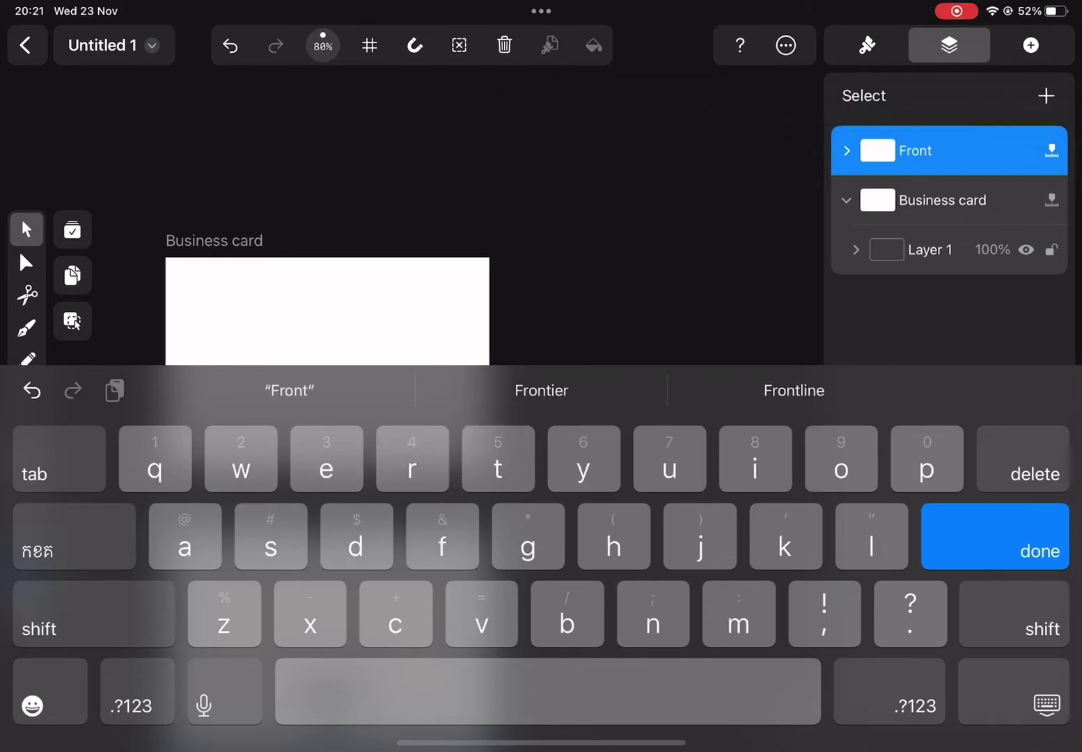
left_click(942, 199)
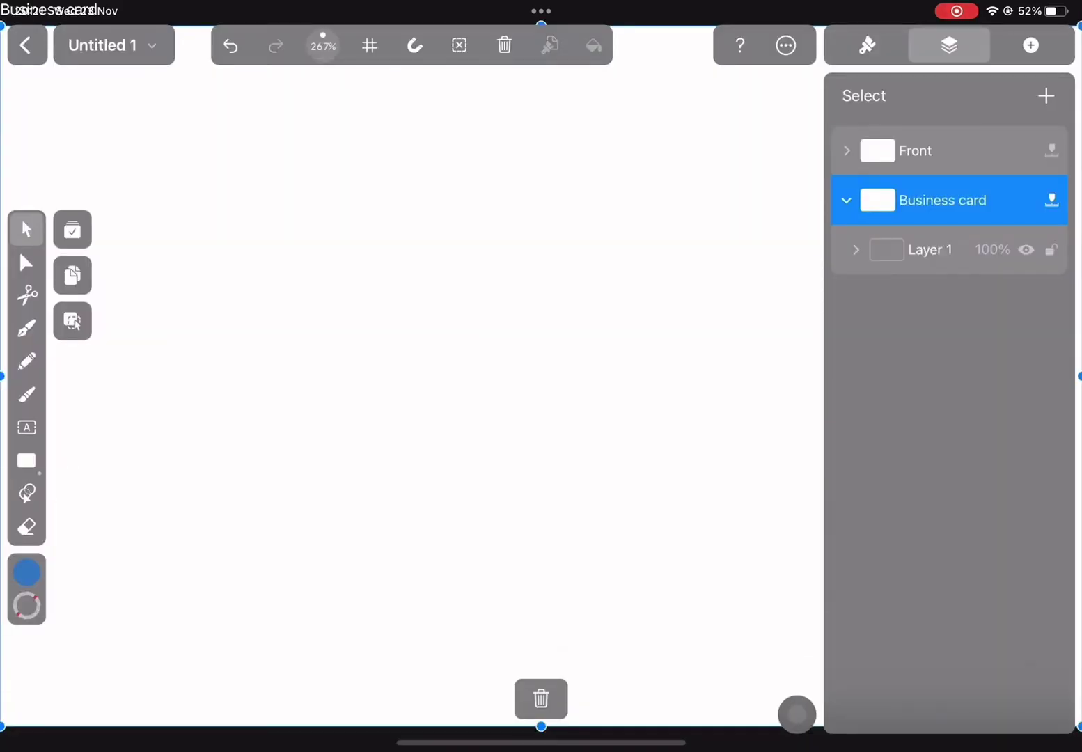
- Rename the other artboard Back and collapse its layer contents
left_click(942, 199)
type("B")
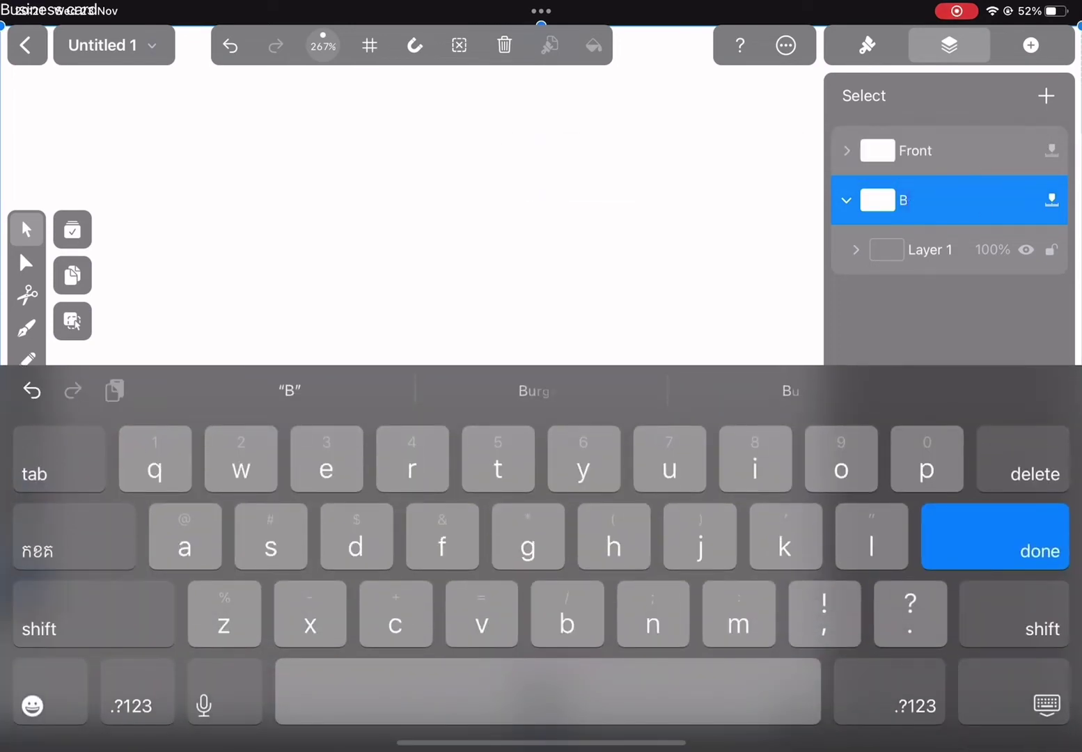
type("ack")
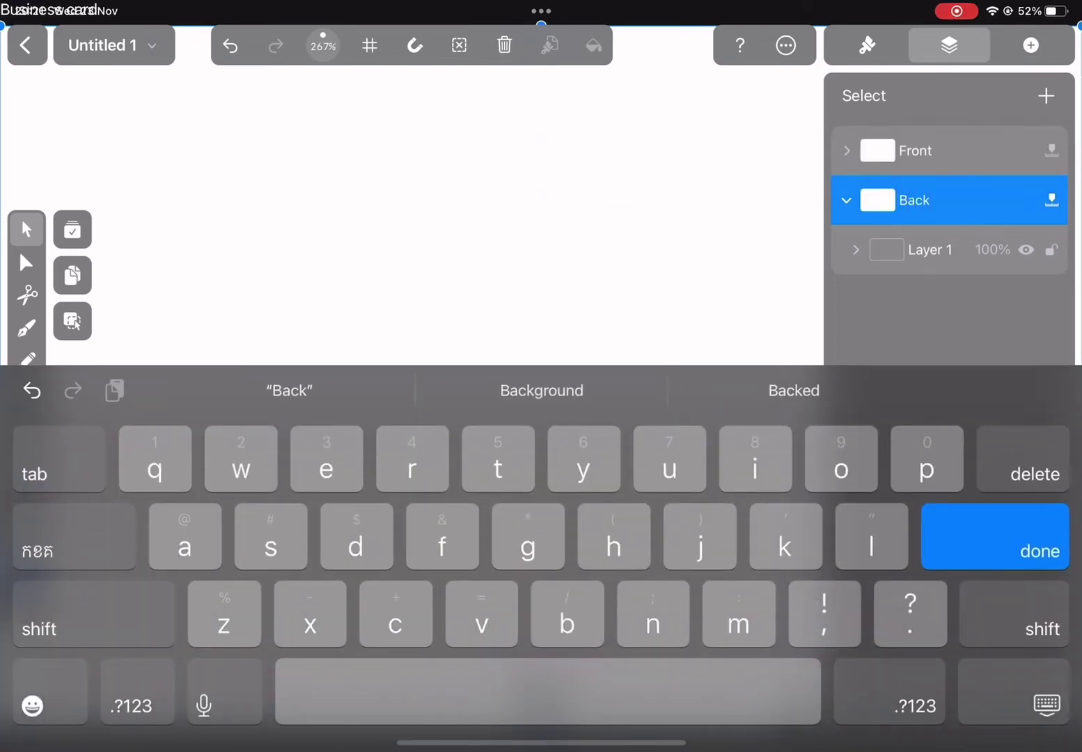
key("Return")
left_click(847, 200)
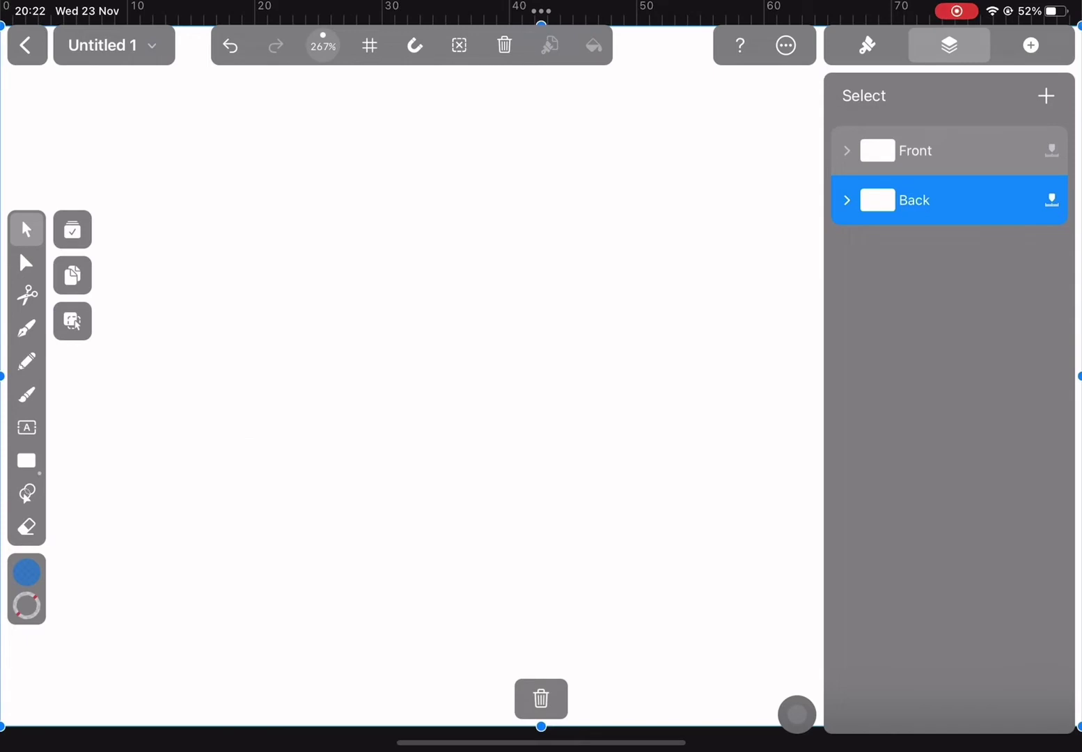
- With the Pen tool active, set new shapes to no outline and fill enabled
left_click(949, 45)
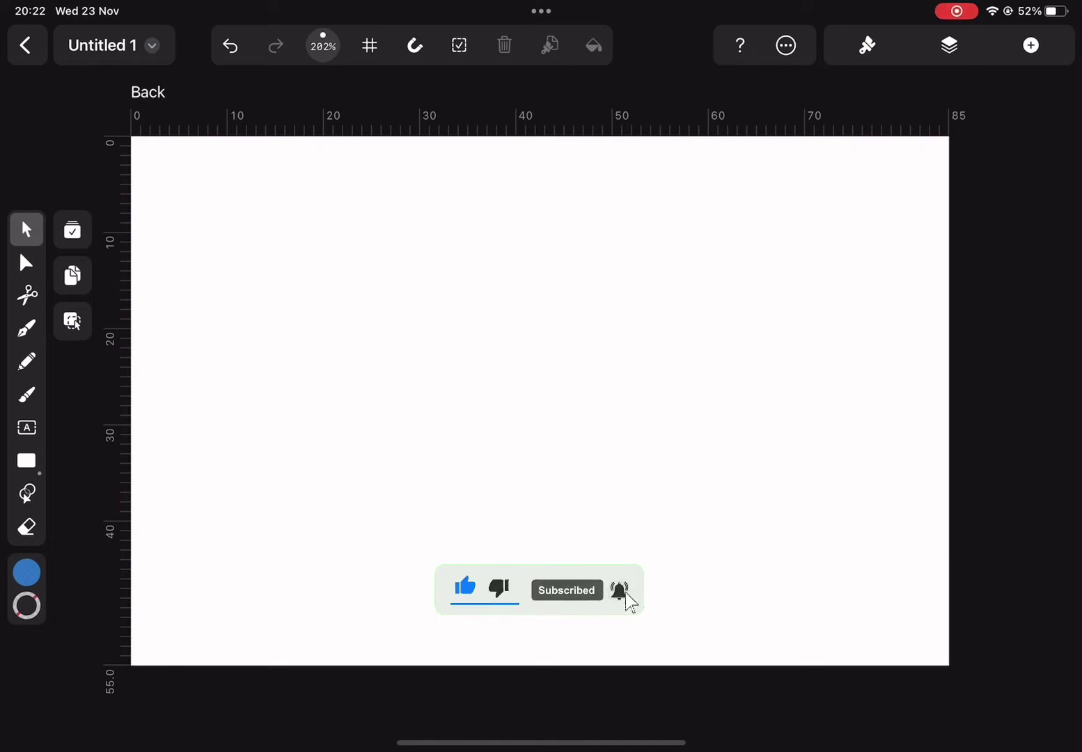
left_click(27, 327)
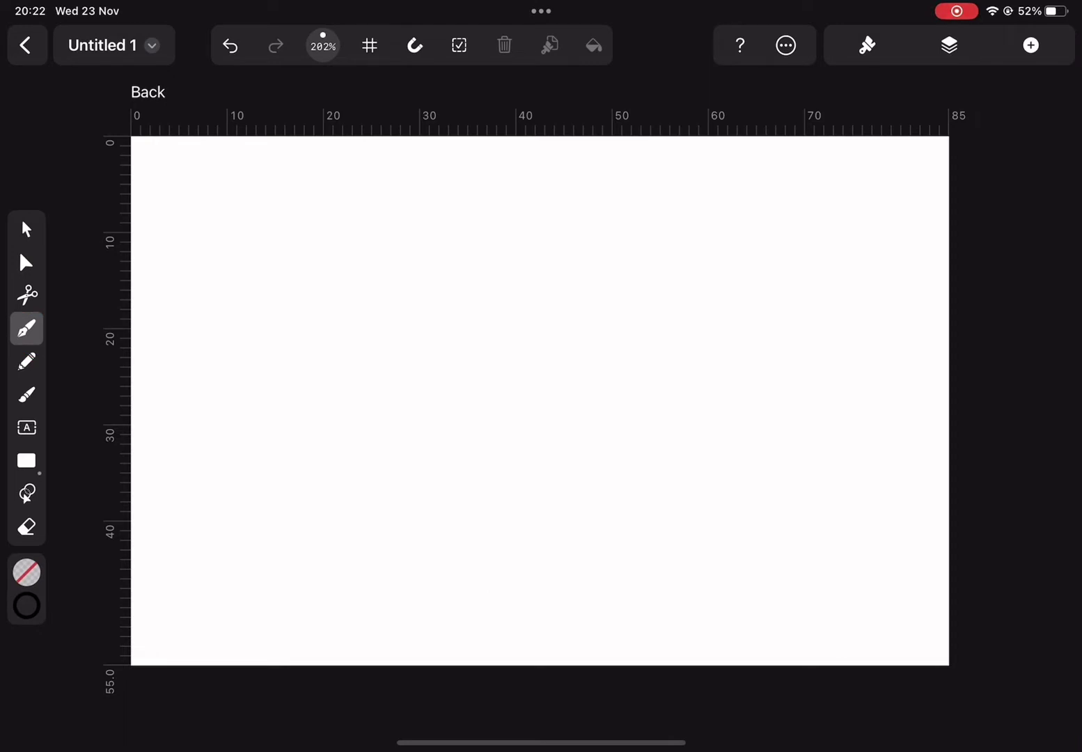
left_click(867, 45)
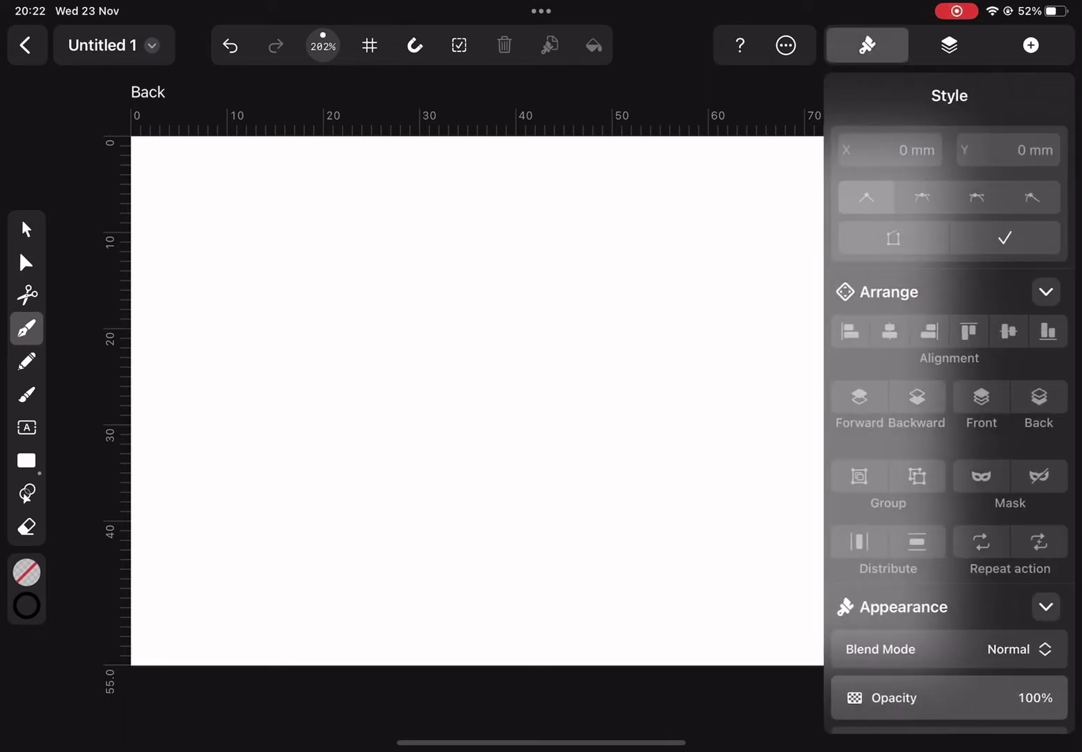
scroll(949, 404, "down", 3)
scroll(949, 418, "down", 3)
scroll(949, 418, "down", 2)
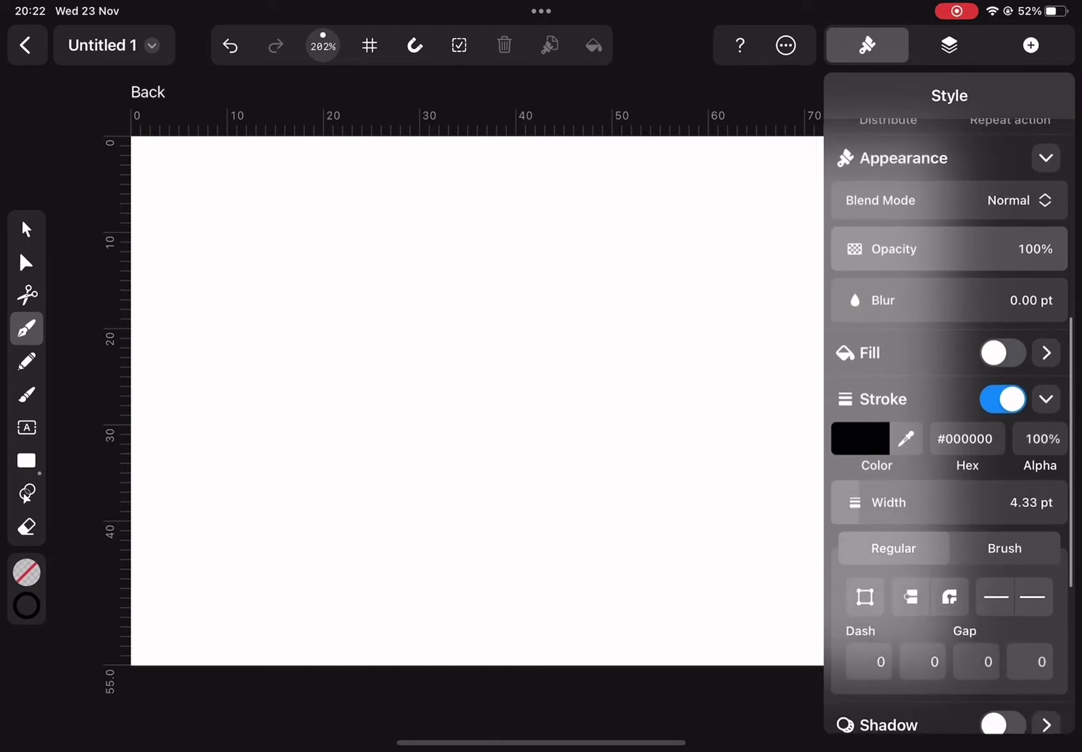
left_click(1003, 399)
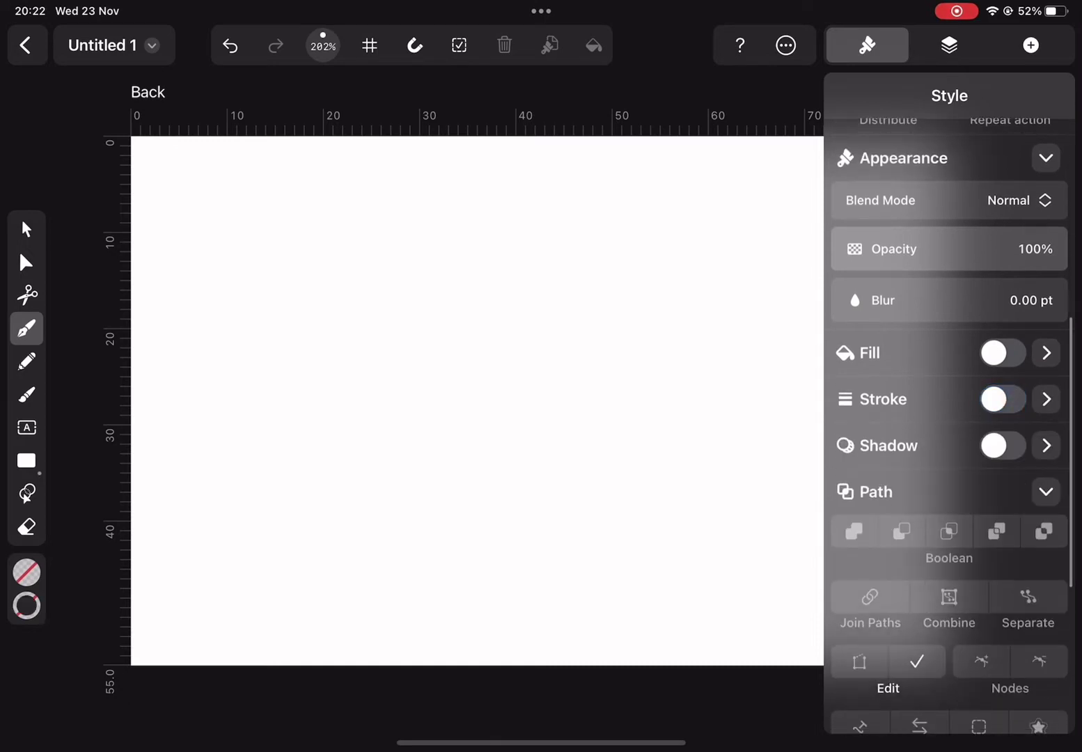
left_click(1002, 353)
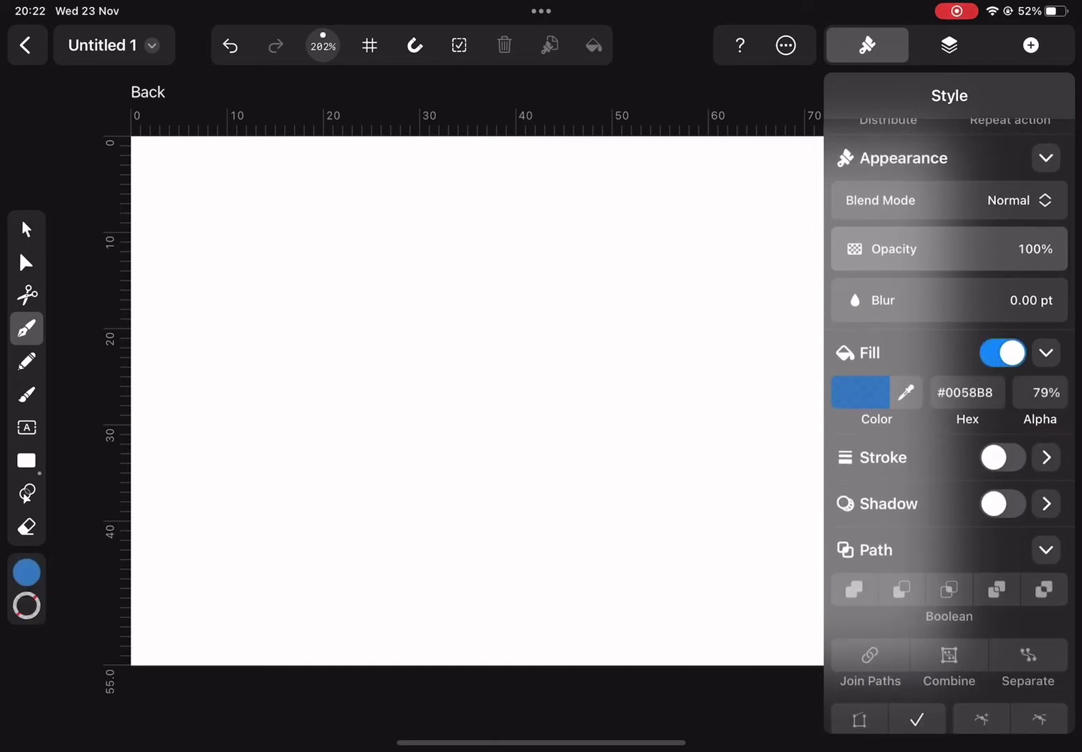
- Set the fill colour to blue RGBA(35,98,166) at 99% alpha
left_click(860, 392)
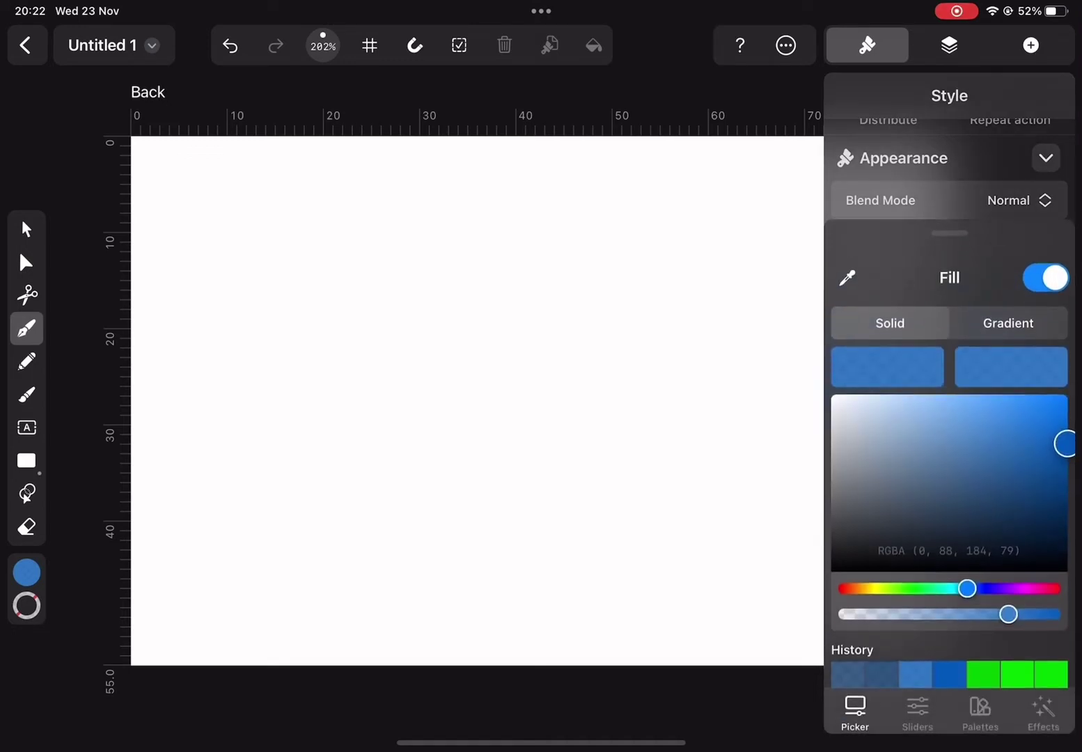
mouse_move(1065, 443)
left_mouse_down()
mouse_move(1018, 407)
mouse_move(1017, 456)
left_mouse_up()
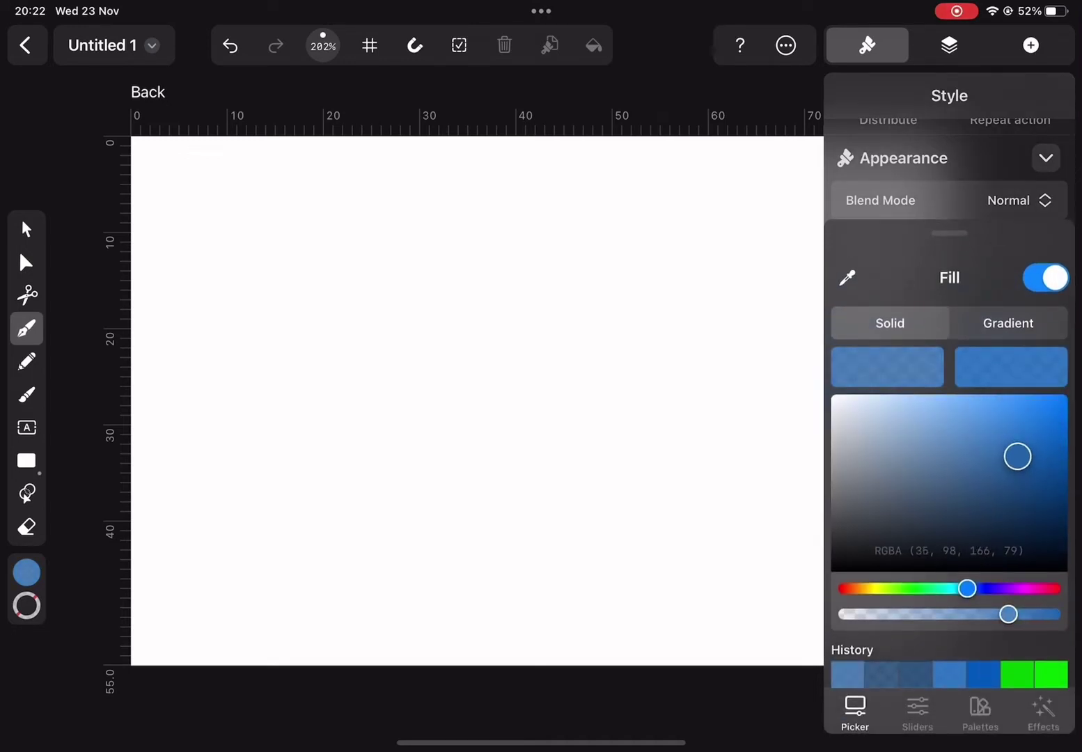
left_click_drag(1008, 613, 1049, 614)
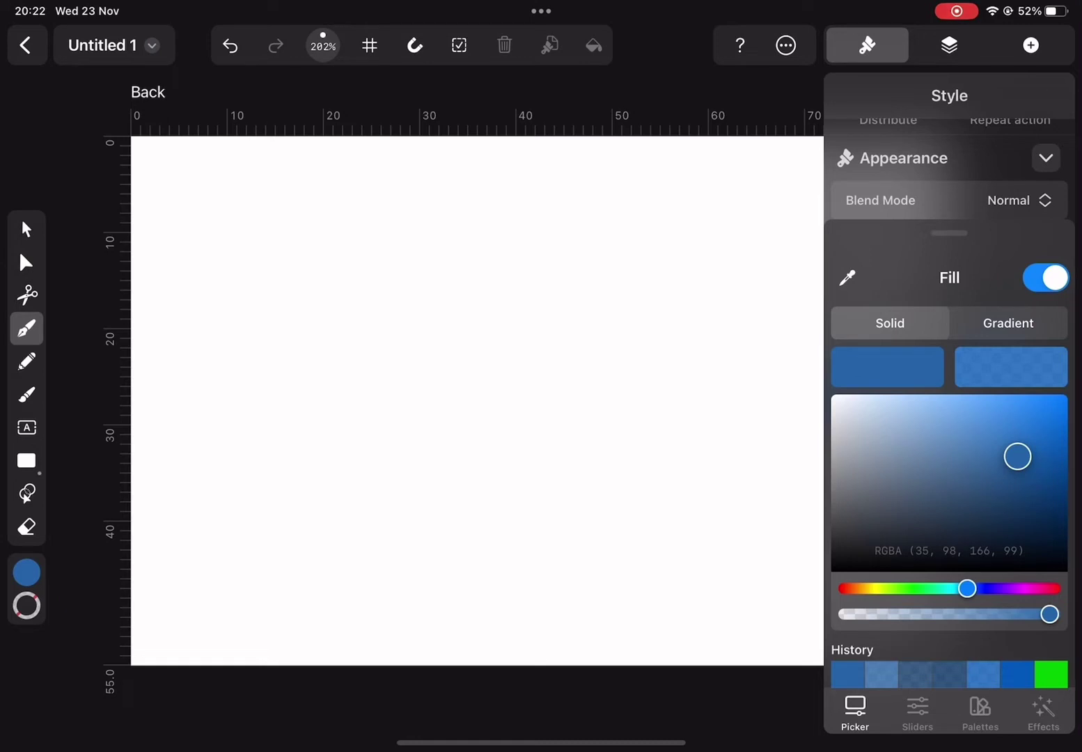
left_click(866, 45)
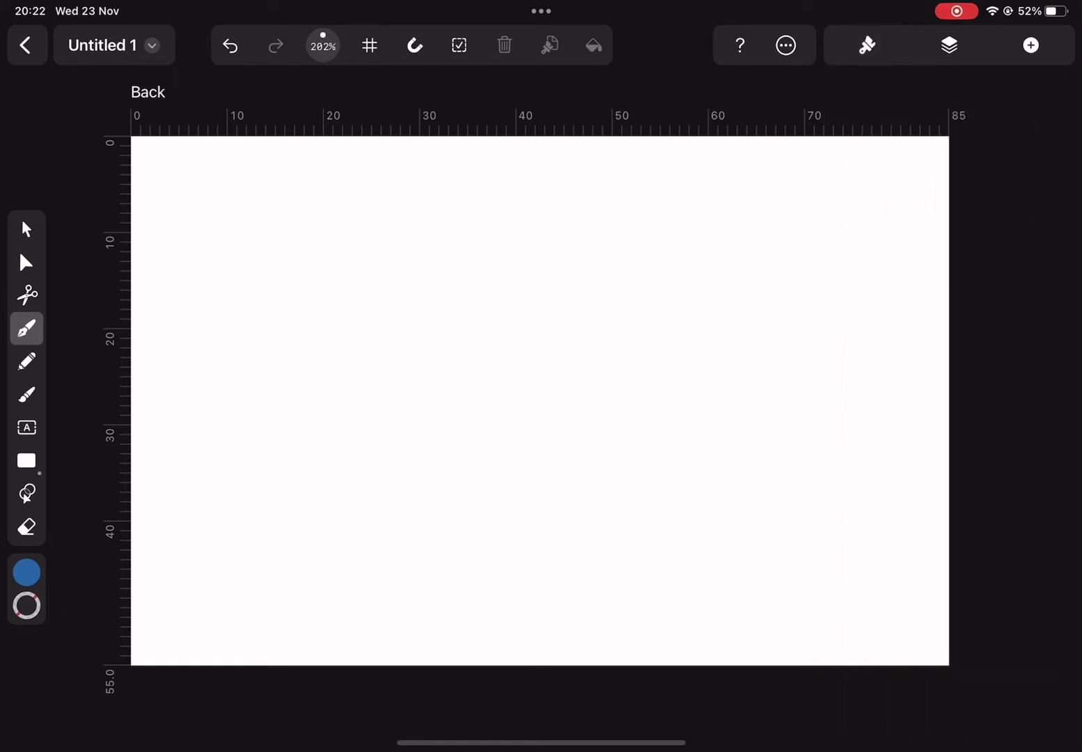
- Draw a closed blue path with a curved right edge over the Back artboard's left side
left_click(364, 713)
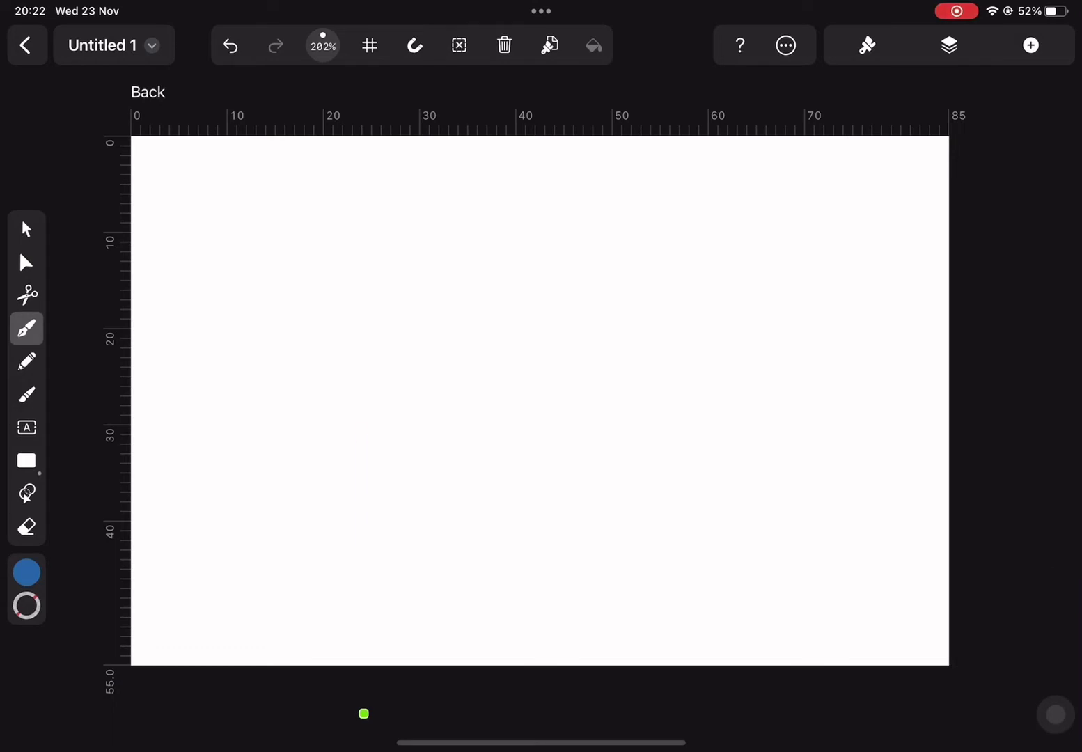
mouse_move(362, 437)
left_mouse_down()
mouse_move(285, 282)
mouse_move(272, 279)
mouse_move(300, 173)
mouse_move(268, 180)
left_mouse_up()
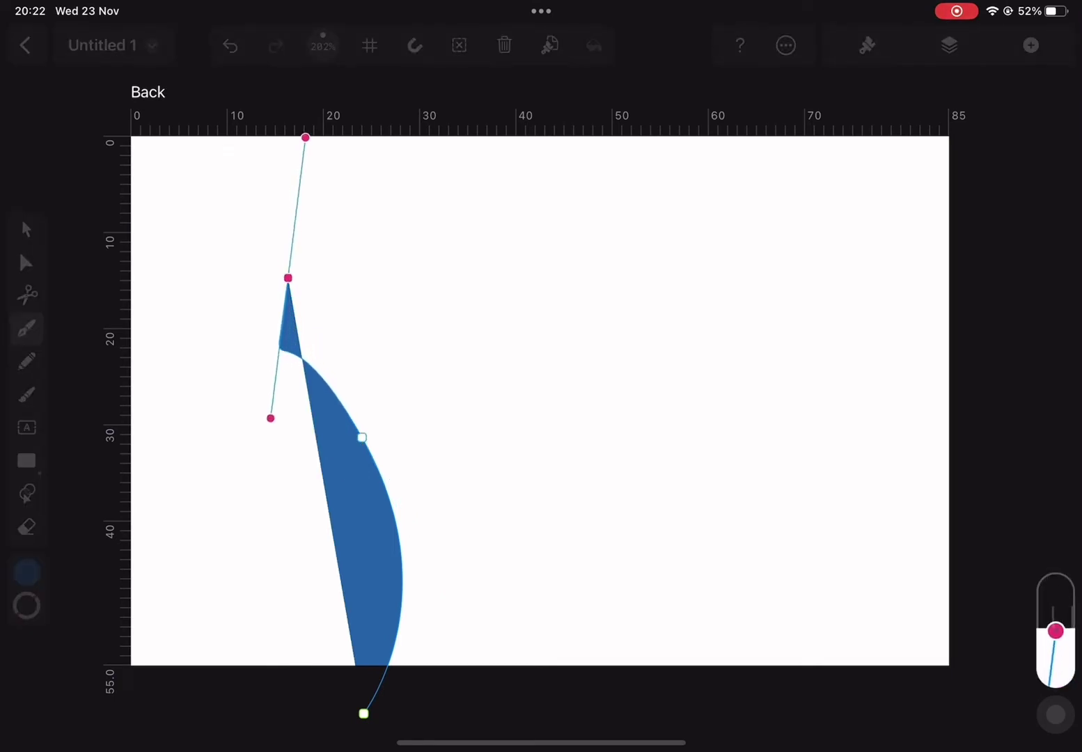
mouse_move(309, 376)
left_mouse_down()
mouse_move(287, 406)
mouse_move(269, 407)
left_mouse_up()
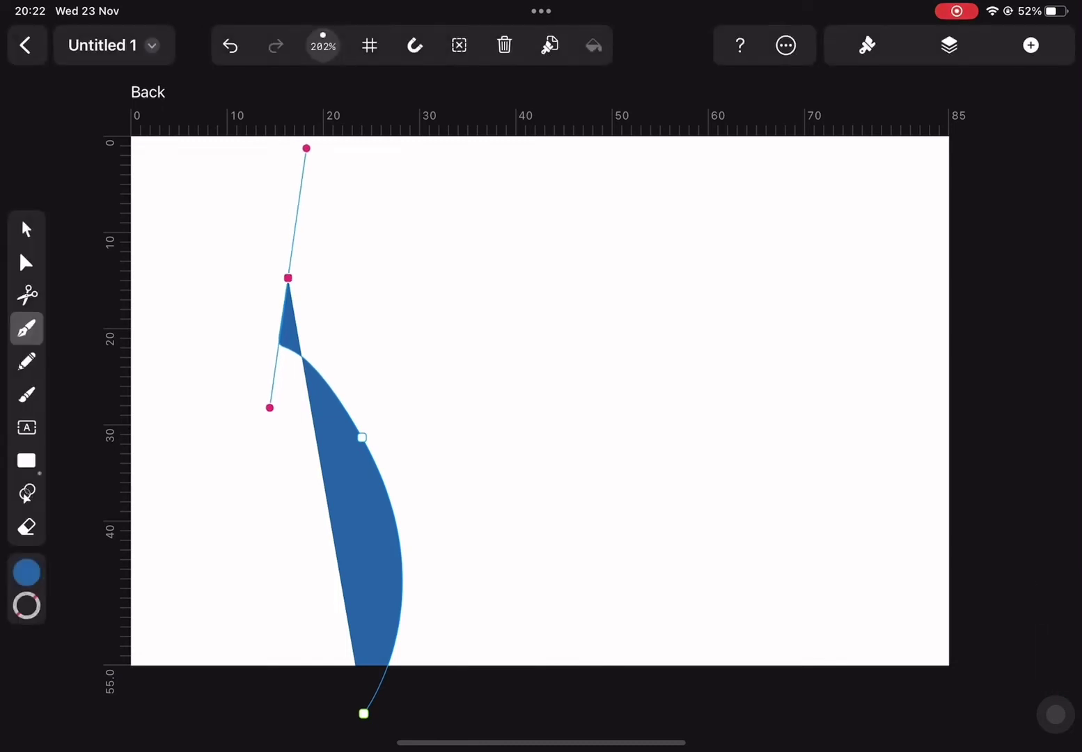
left_click_drag(379, 106, 387, 103)
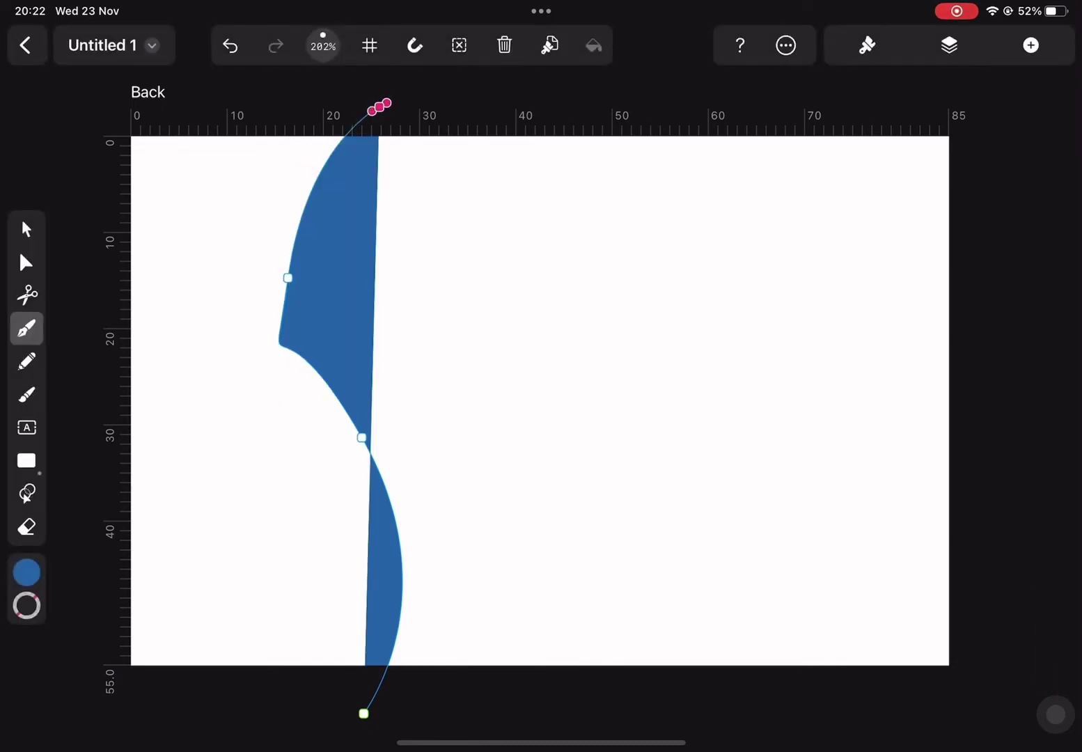
left_click(103, 113)
left_click(85, 697)
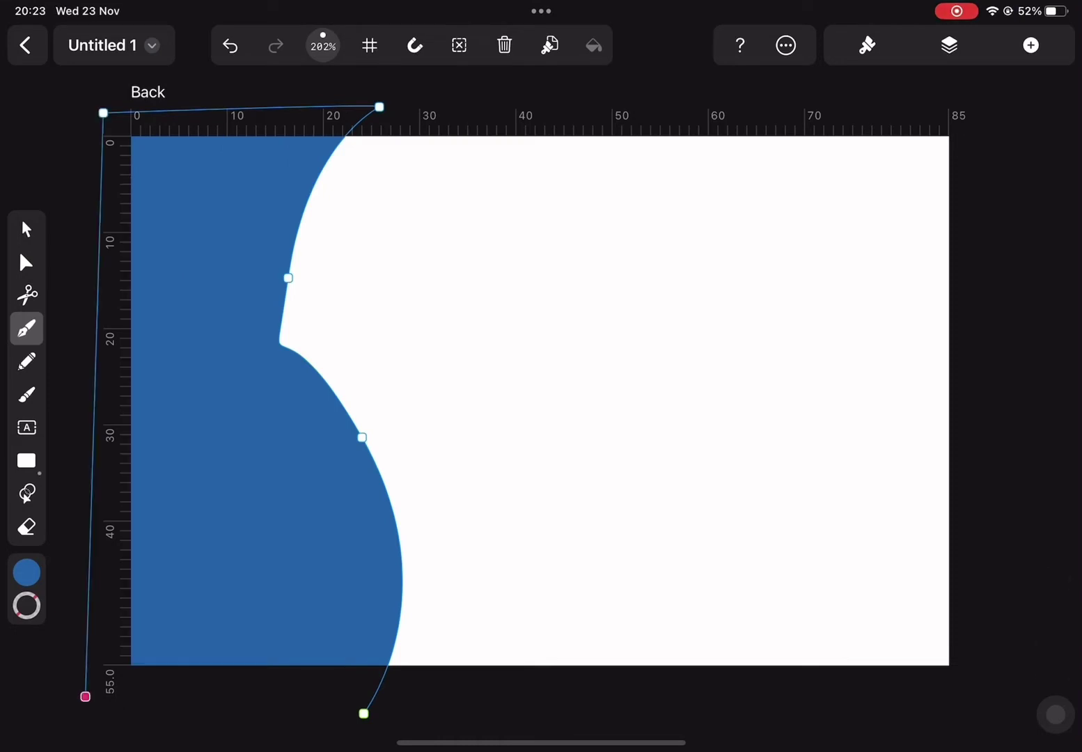
left_click(364, 713)
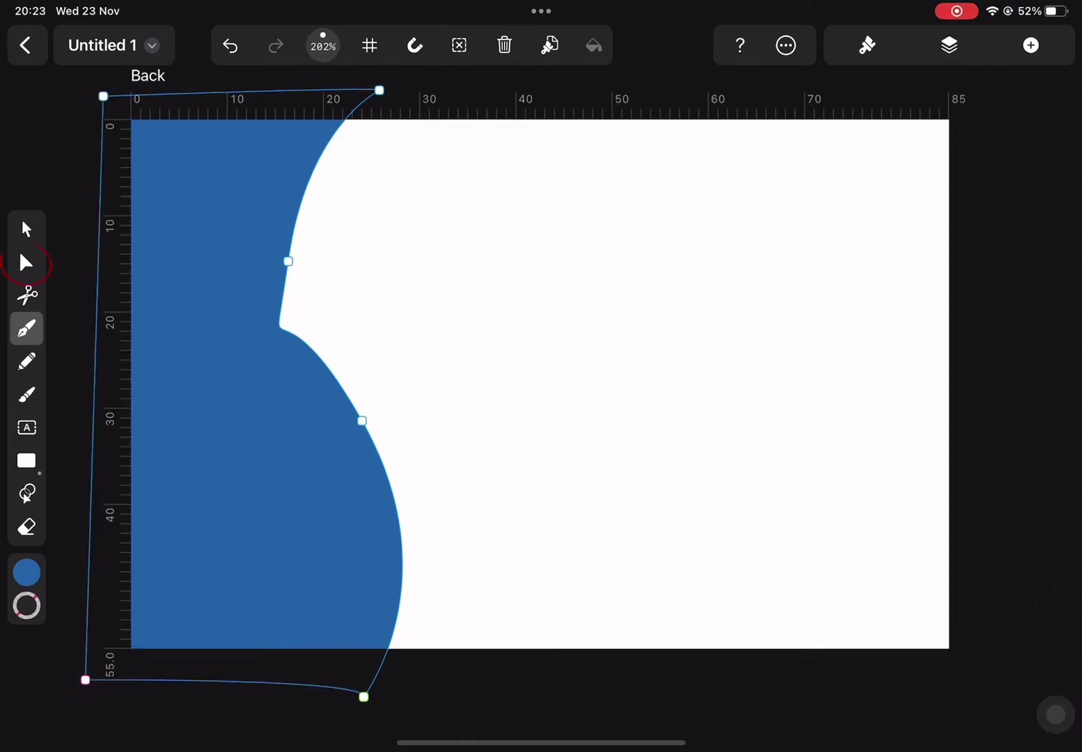
left_click(26, 263)
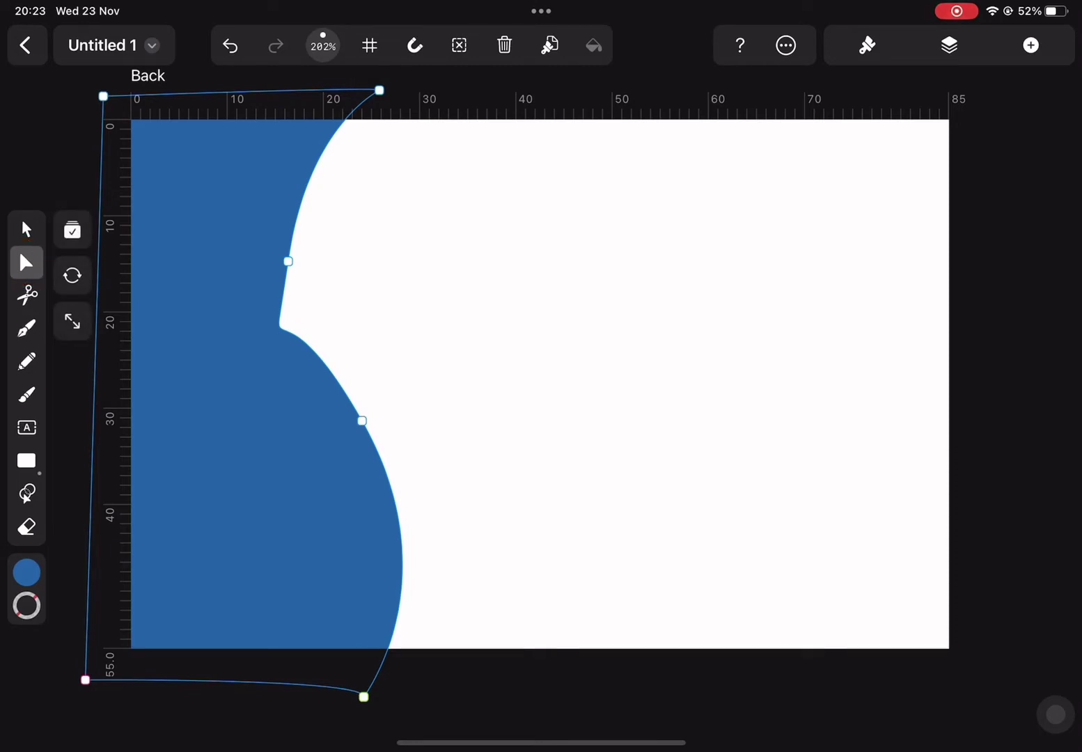
- Smooth and raise the wave's upper point, then lengthen the middle curve into an S
left_click(288, 261)
mouse_move(304, 130)
left_mouse_down()
mouse_move(230, 143)
mouse_move(248, 137)
left_mouse_up()
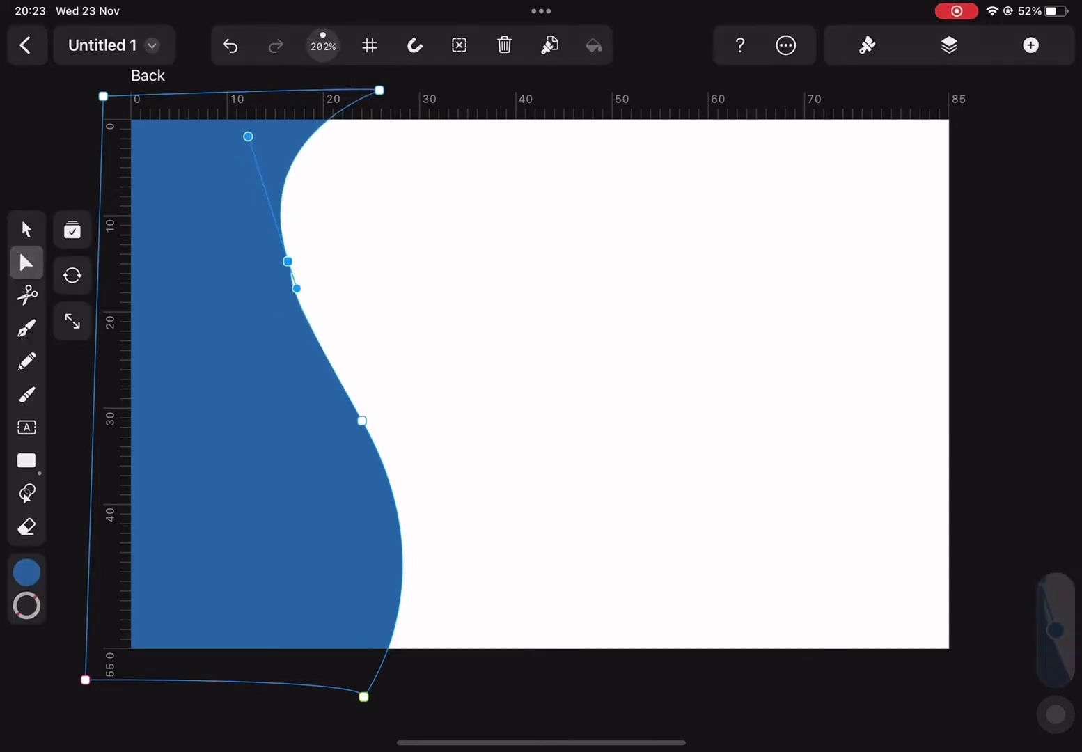
left_click_drag(297, 288, 288, 262)
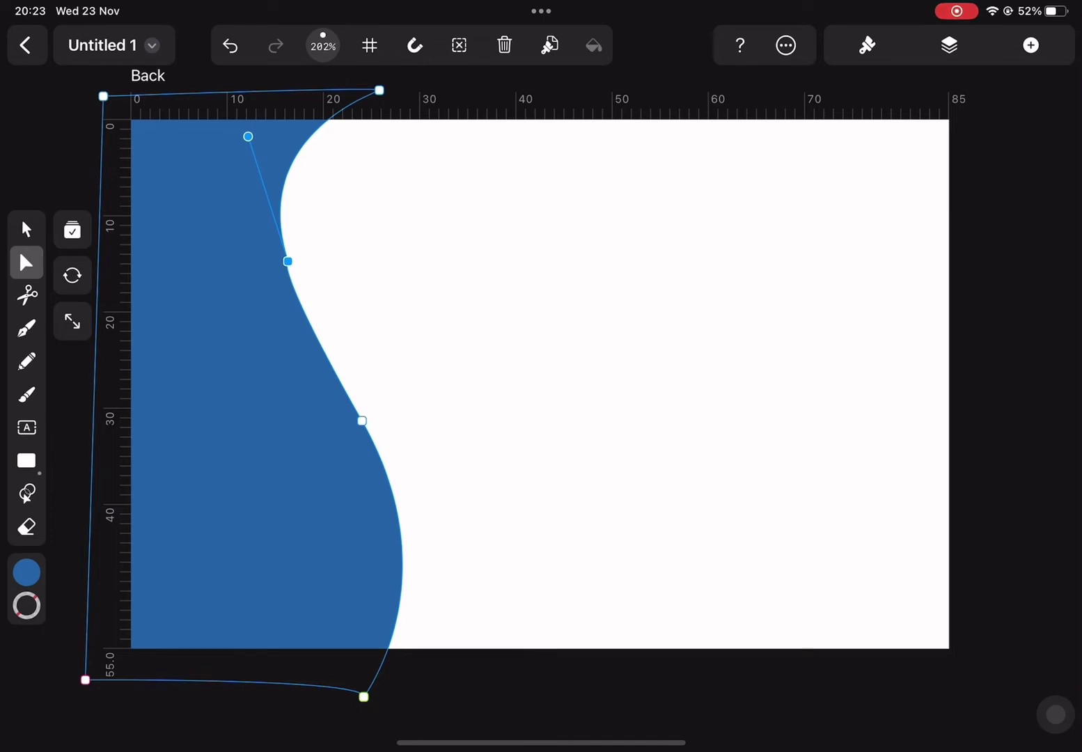
mouse_move(248, 137)
left_mouse_down()
mouse_move(288, 137)
mouse_move(305, 118)
left_mouse_up()
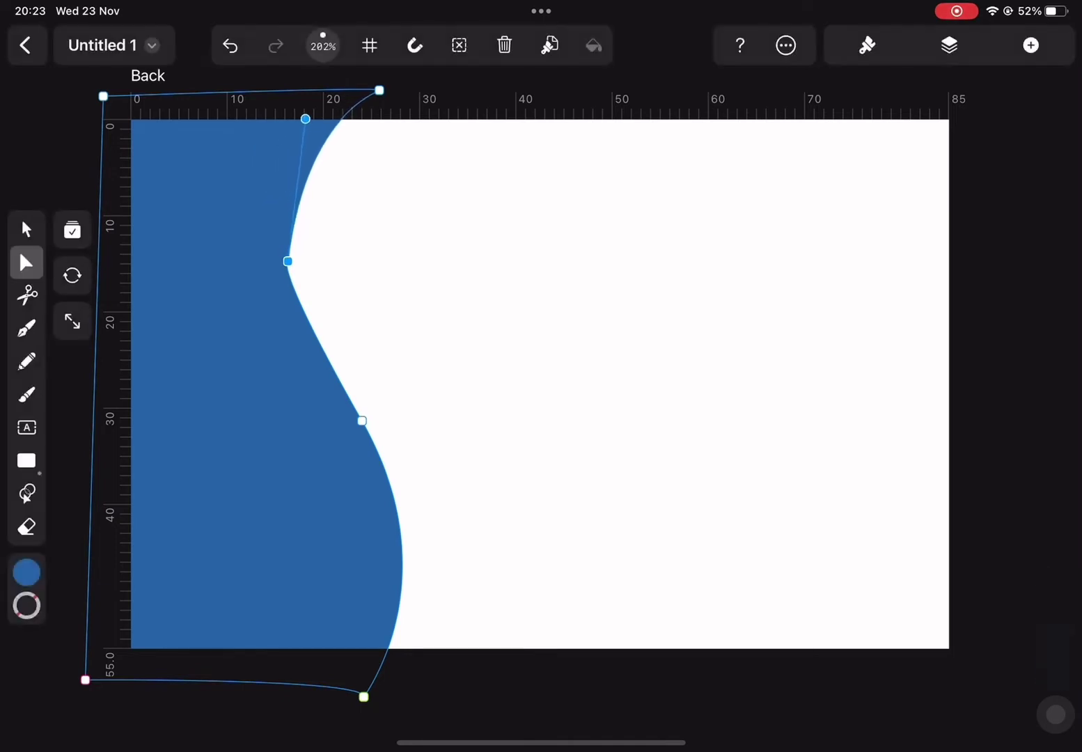
left_click_drag(287, 261, 282, 212)
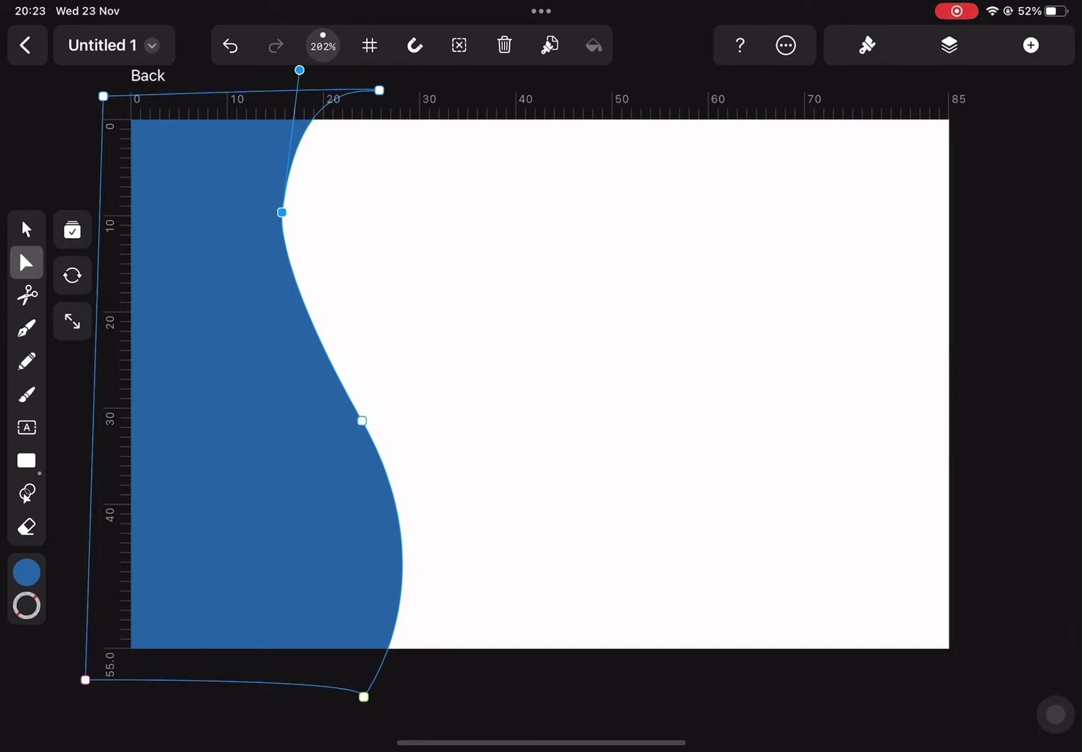
left_click(361, 420)
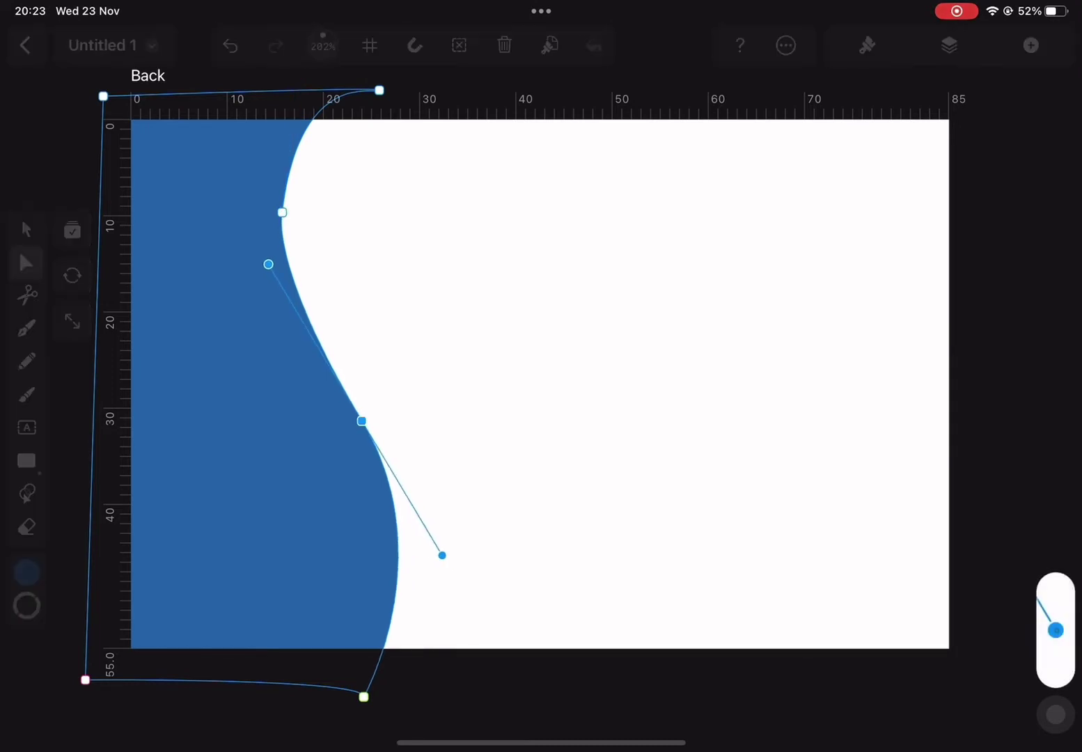
left_click_drag(452, 579, 475, 591)
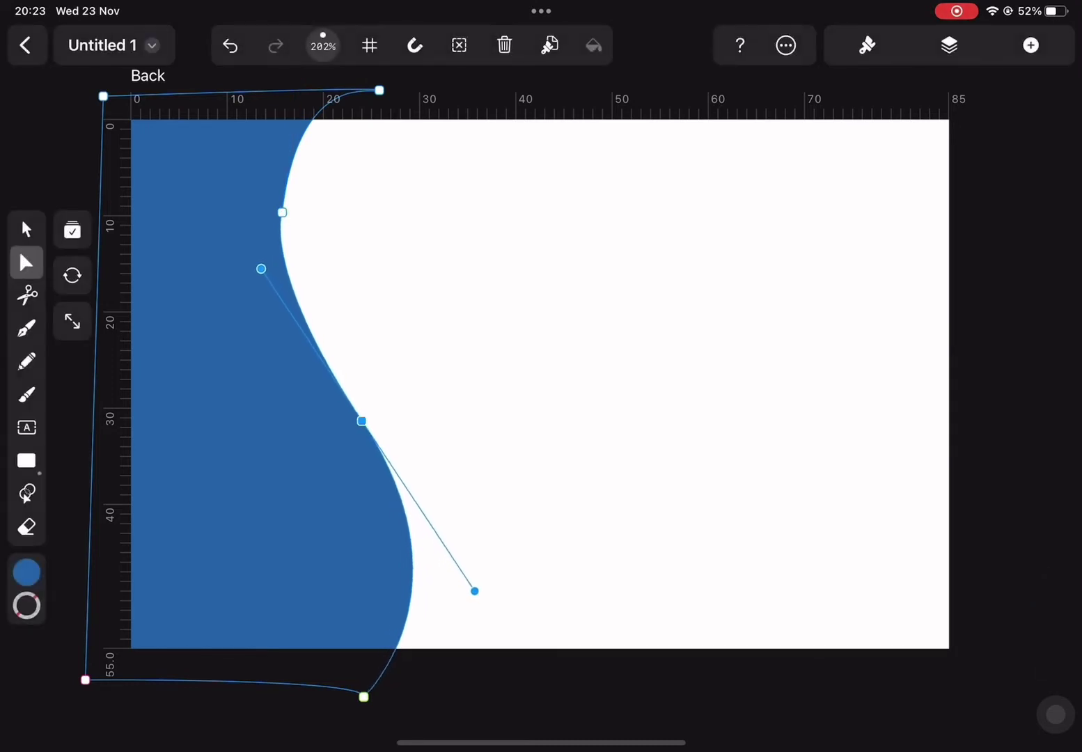
left_click(557, 488)
- Reselect the wave shape and its upper point to inspect the curve
left_click(244, 418)
left_click(282, 213)
left_click(300, 70)
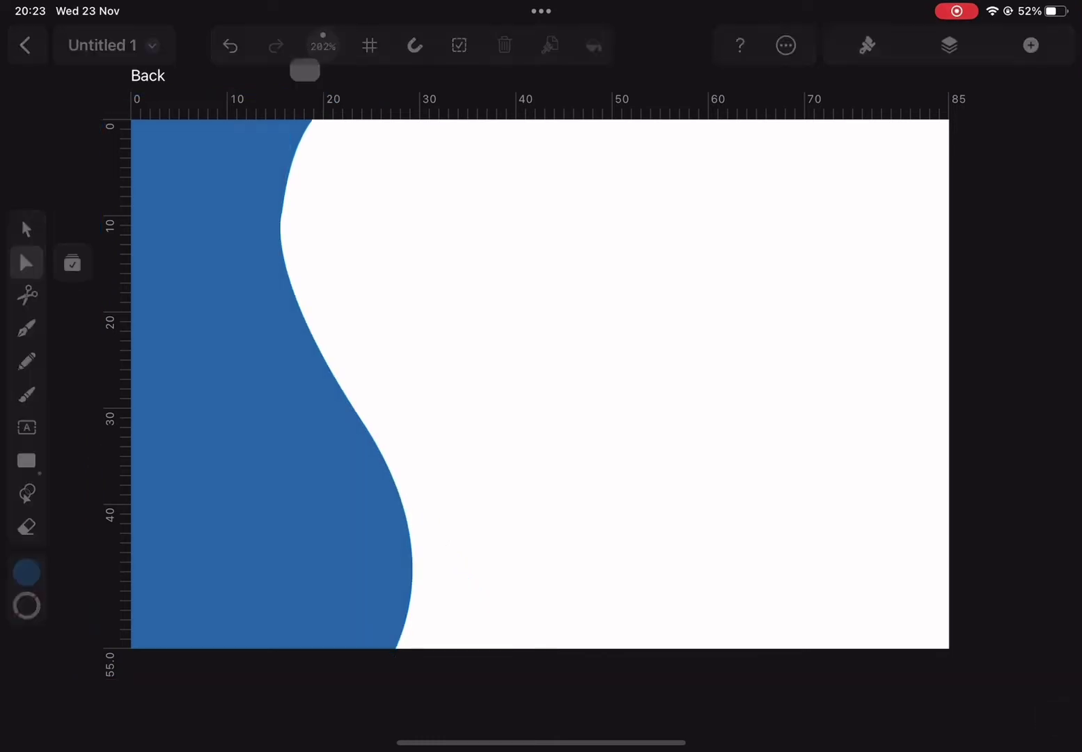
left_click(282, 212)
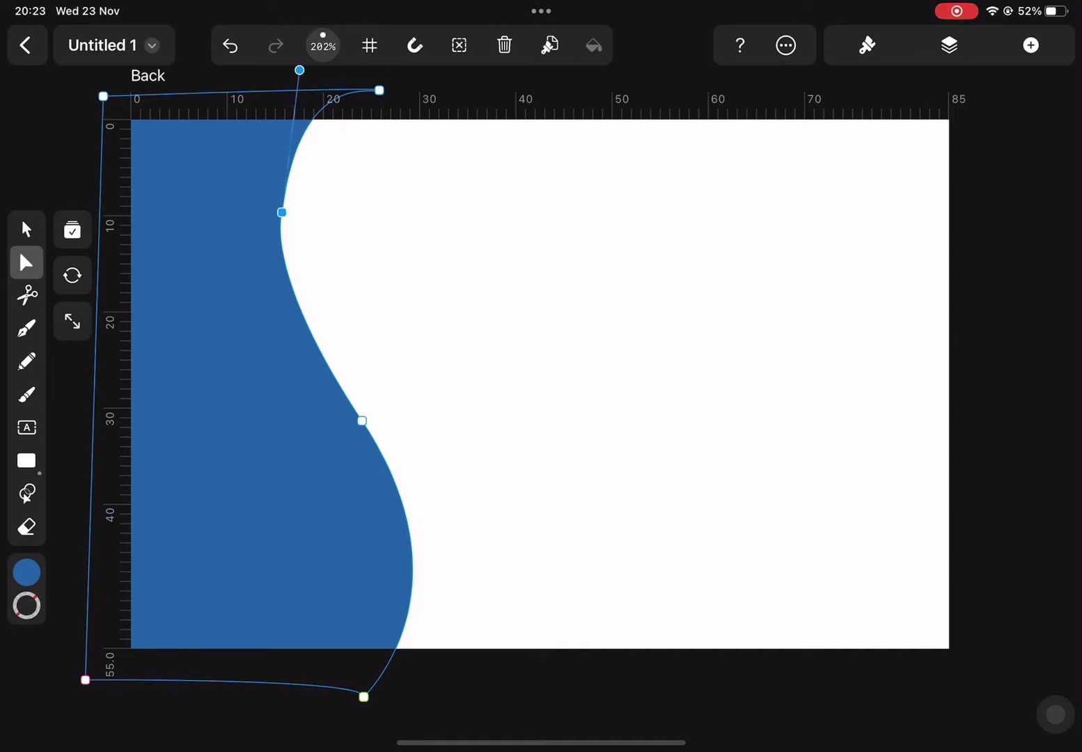
left_click(1056, 715)
key("ctrl+a")
left_click(282, 212)
key("Escape")
- Nudge the wave's upper point slightly lower and deselect the finished shape
scroll(529, 383, "up", 3)
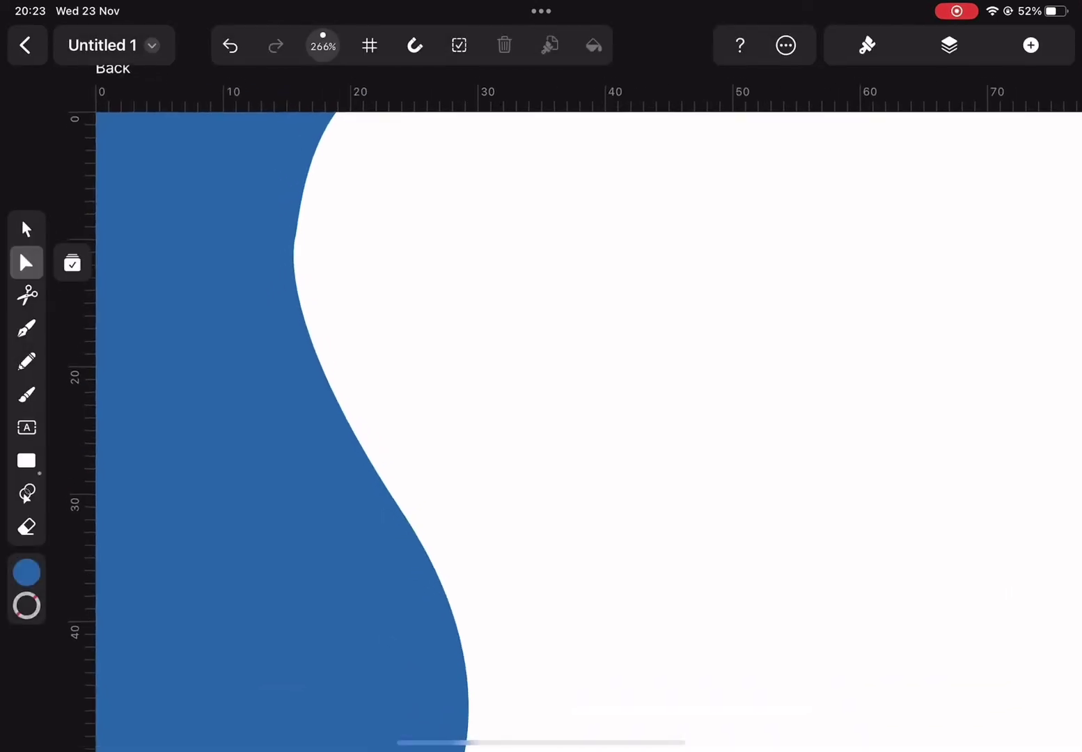
key("ctrl+a")
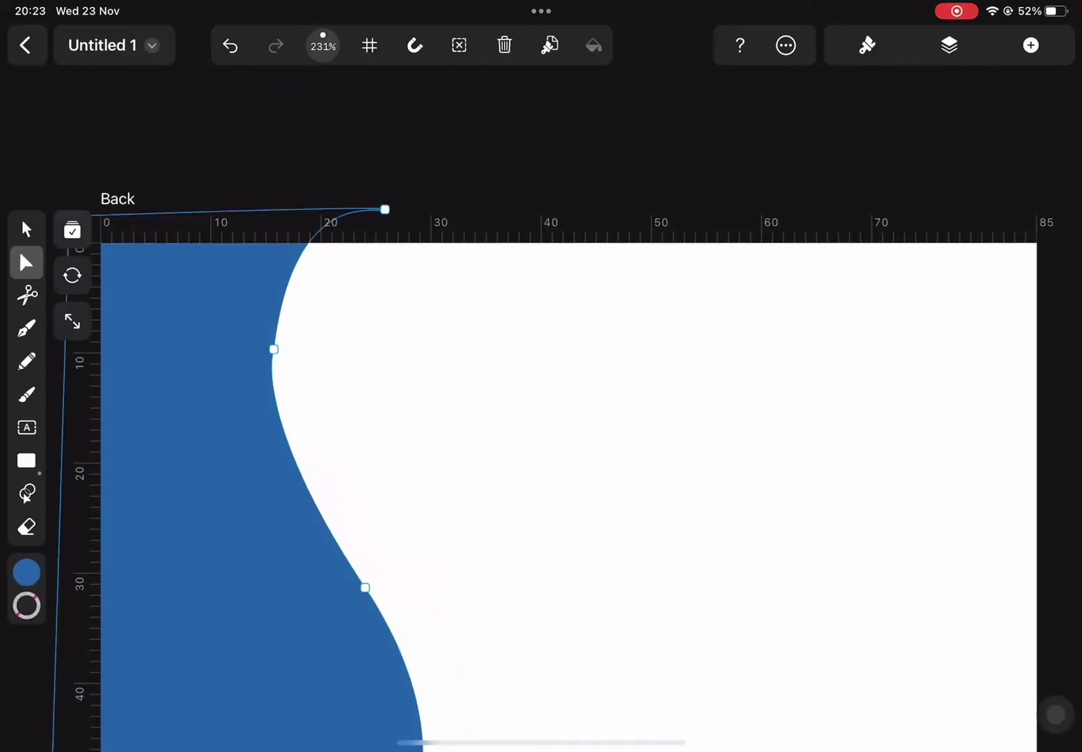
left_click(273, 348)
left_click(295, 188)
mouse_move(273, 349)
left_mouse_down()
mouse_move(275, 366)
mouse_move(259, 340)
left_mouse_up()
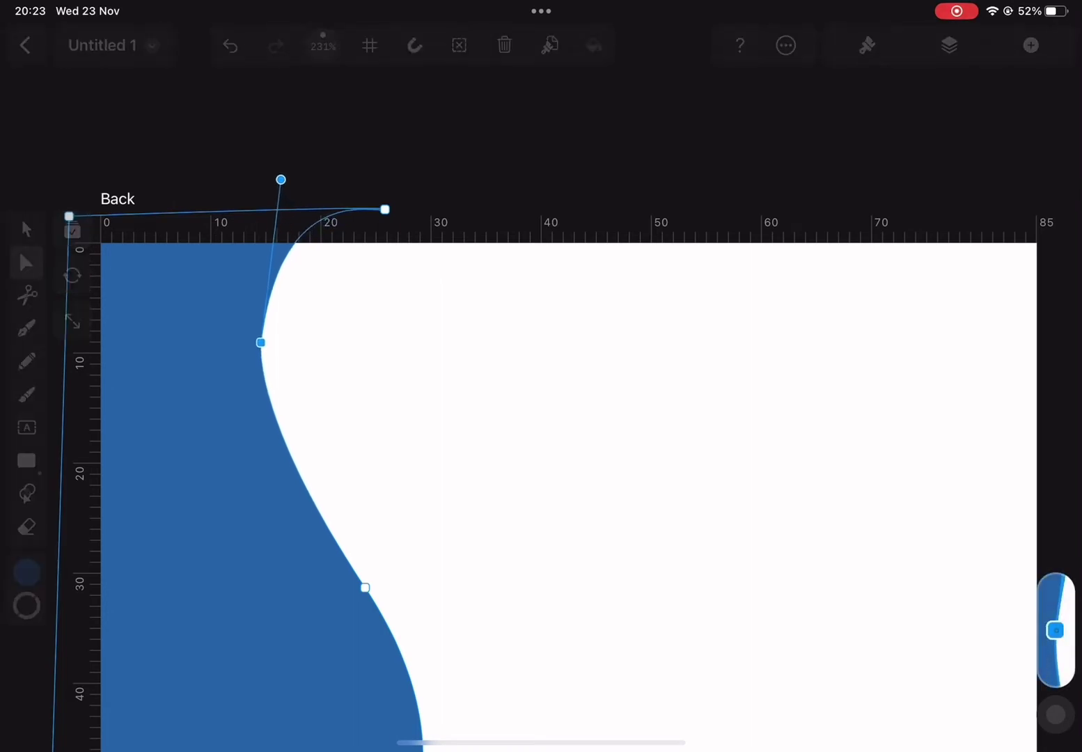
scroll(541, 418, "down", 5)
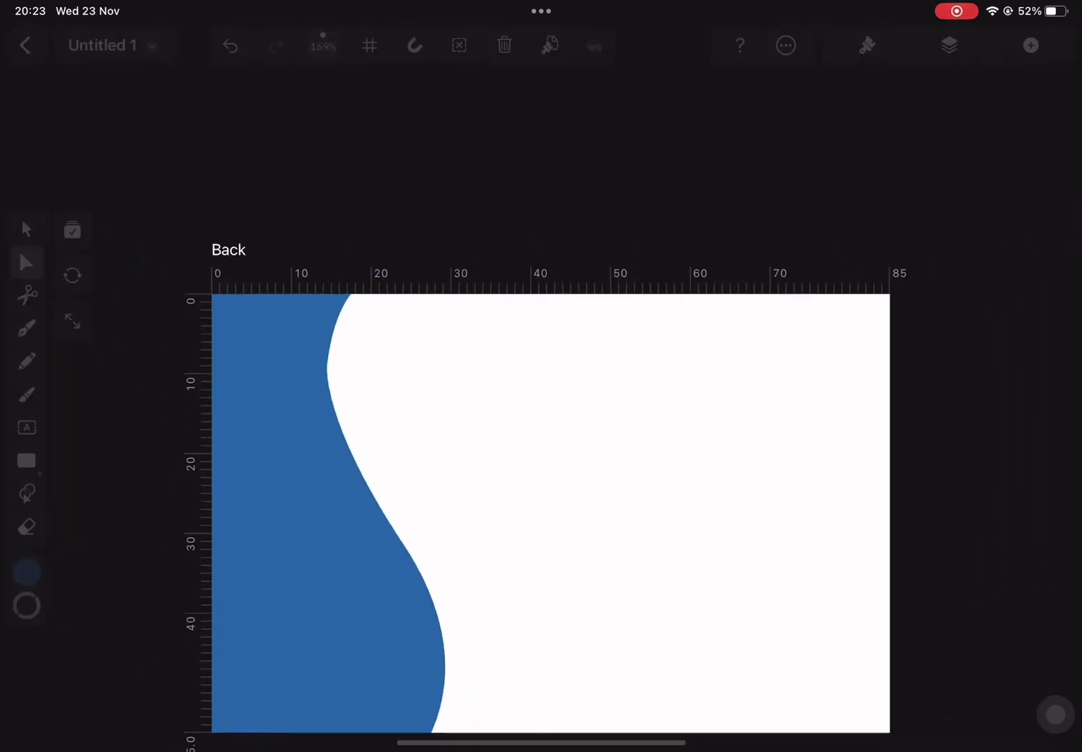
scroll(541, 418, "down", 1)
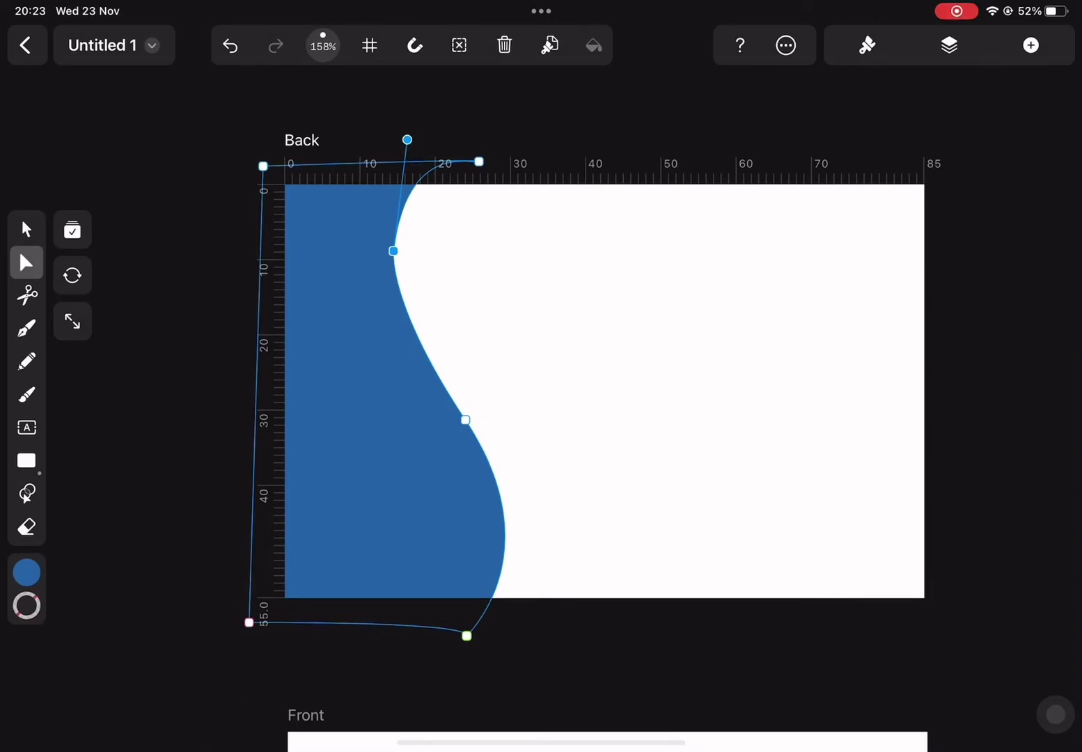
key("Escape")
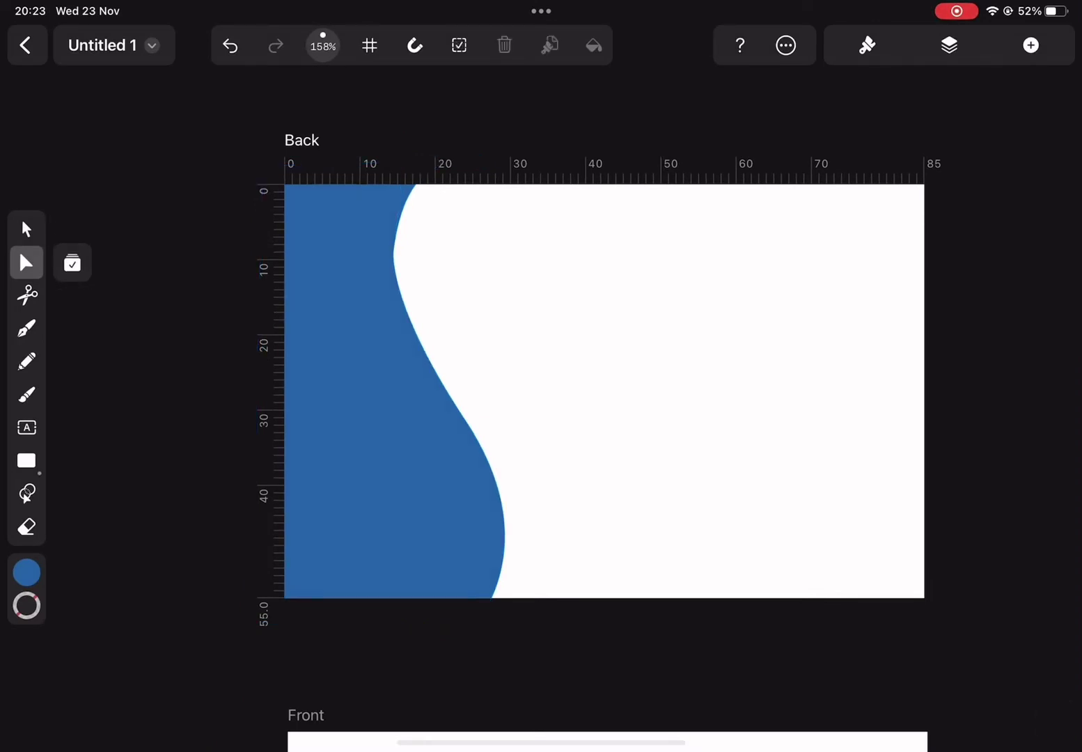
left_click(26, 328)
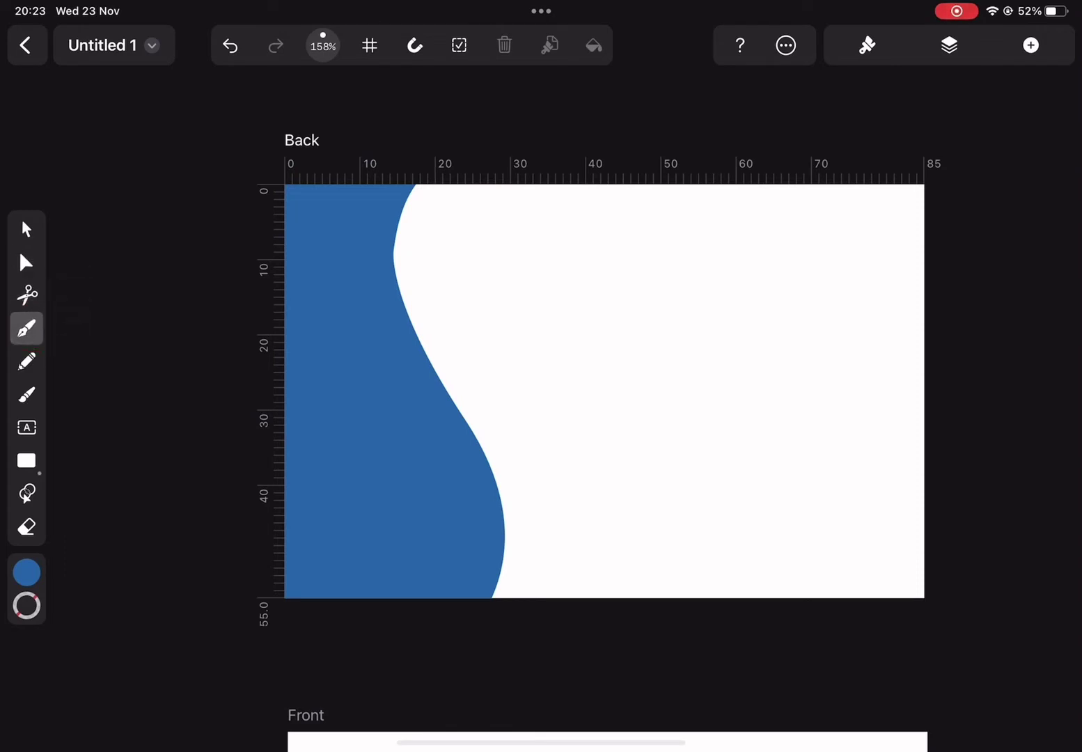
- Change the fill to a brighter blue, RGBA(41,121,209) at 80% alpha
left_click(867, 45)
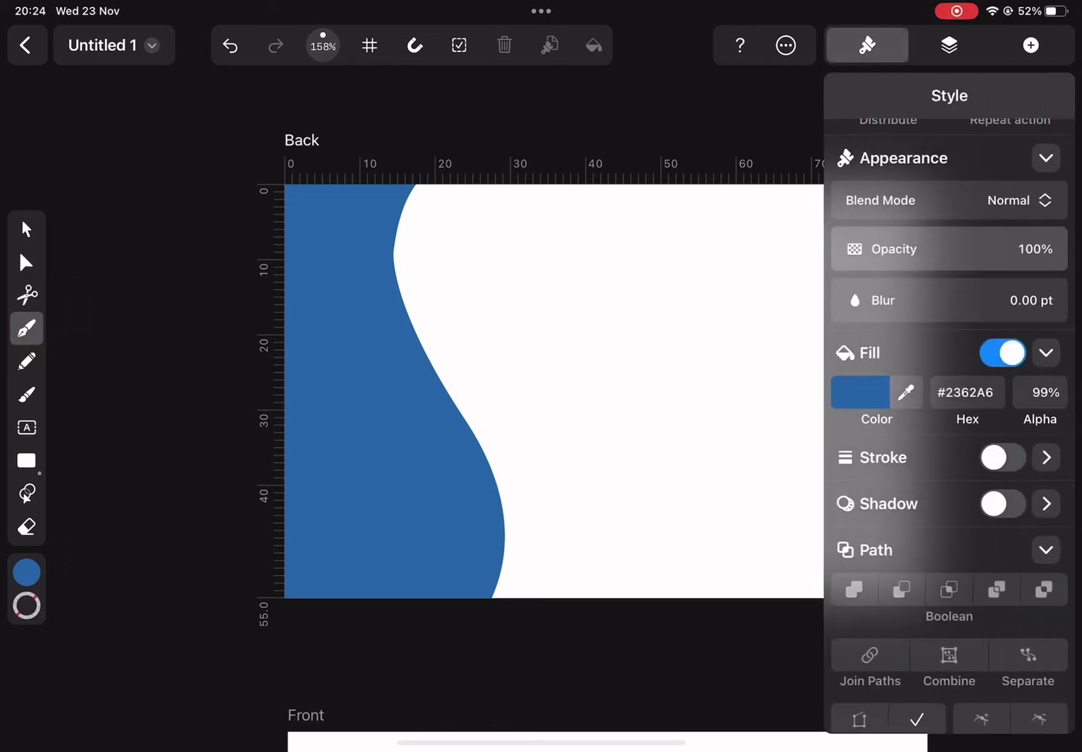
left_click(860, 392)
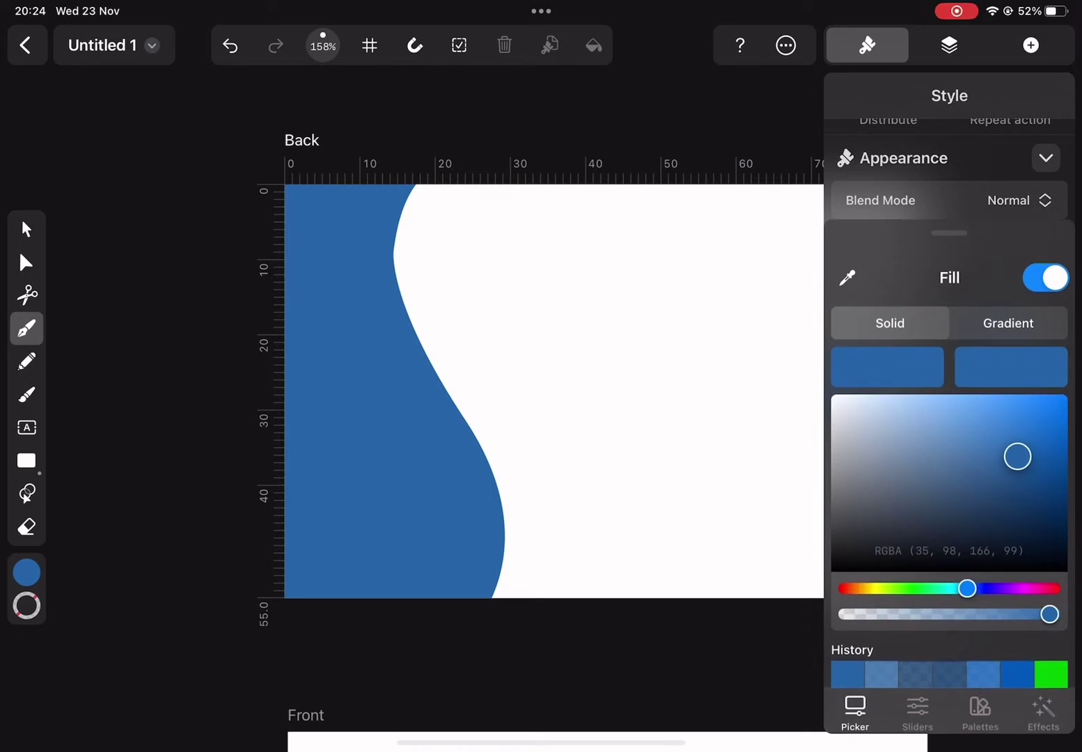
left_click_drag(1017, 456, 1021, 426)
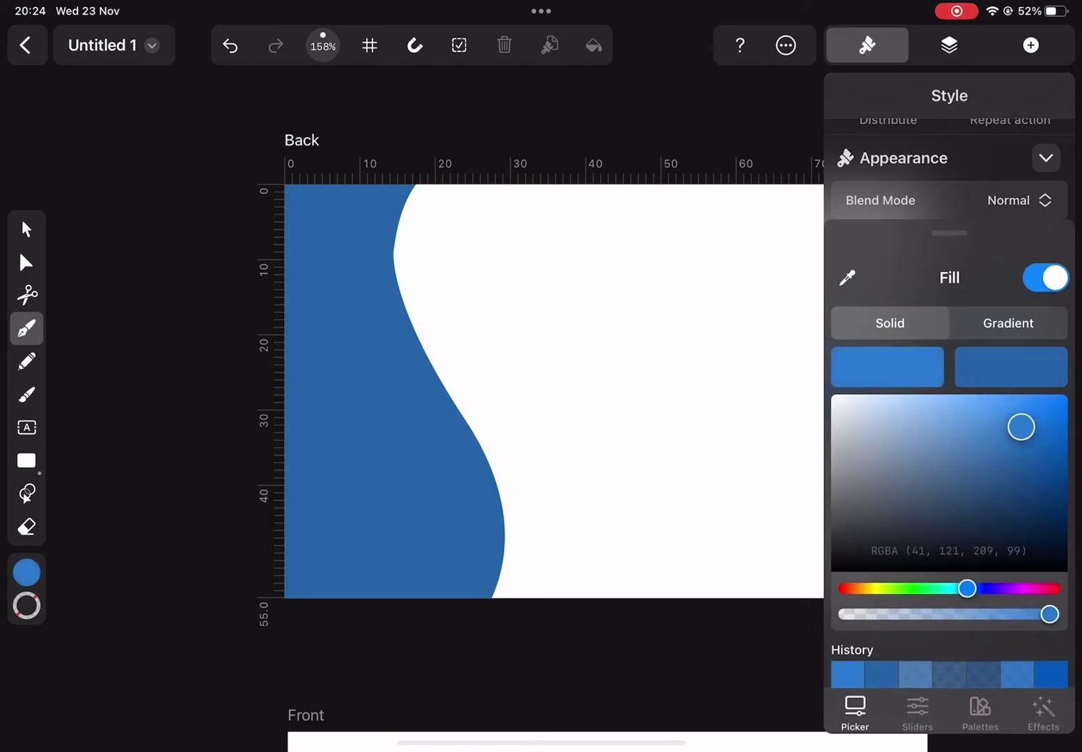
left_click_drag(1049, 614, 1010, 613)
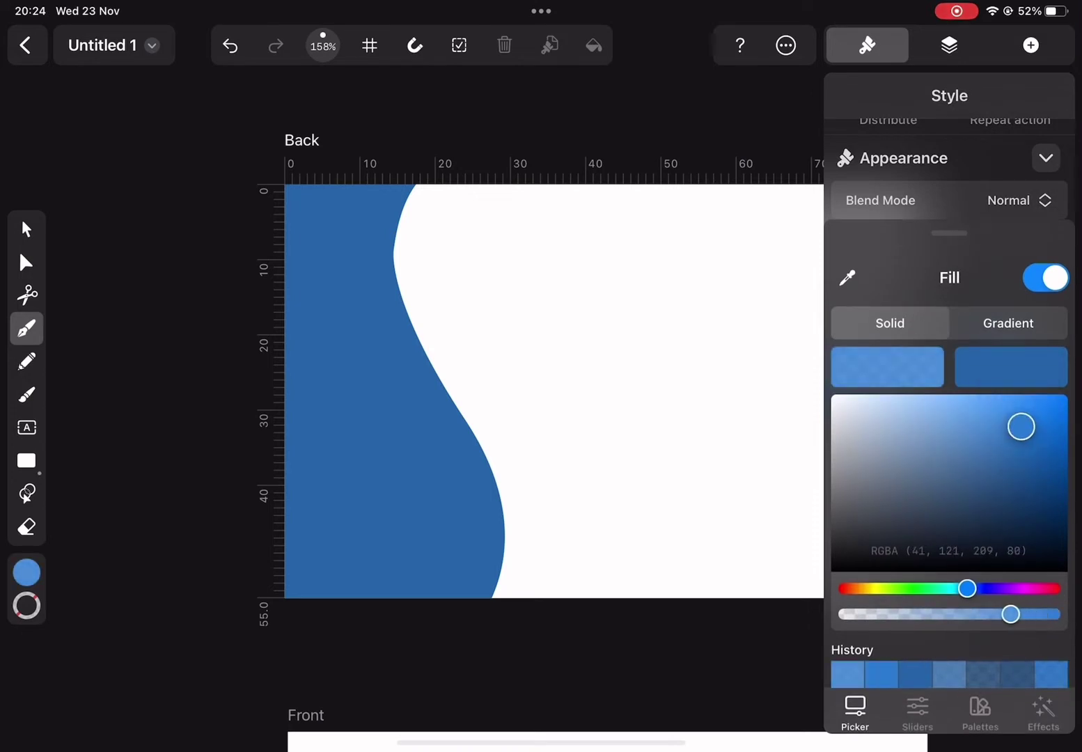
left_click(866, 45)
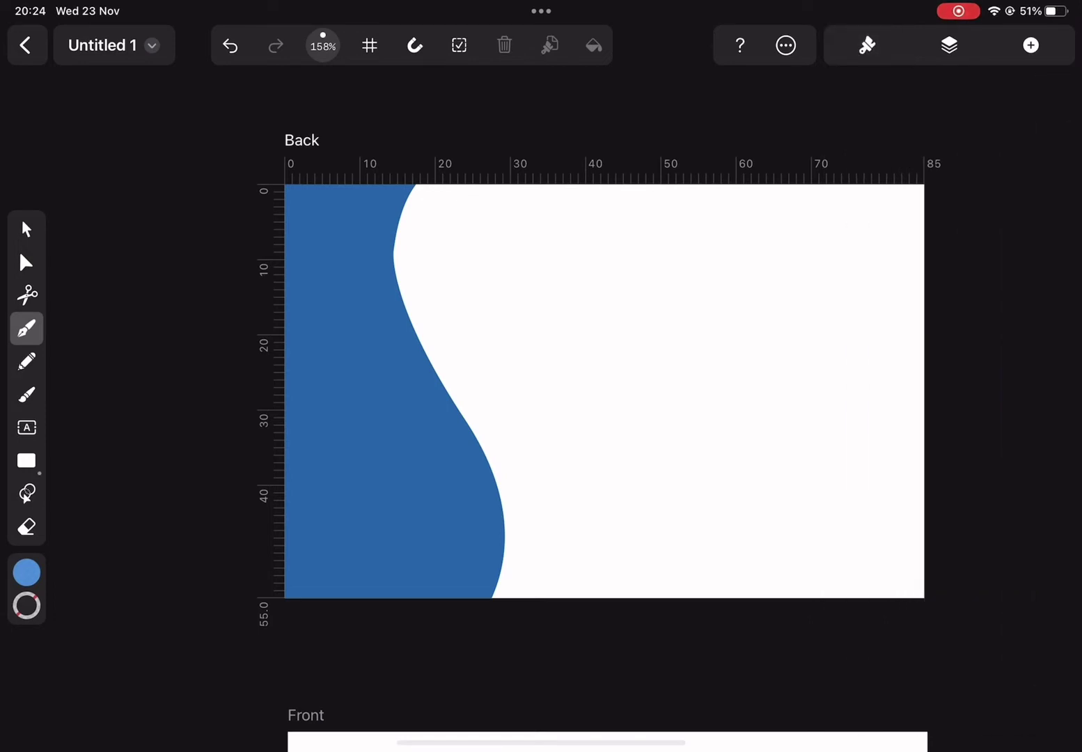
- Draw a second closed wave overlapping the first, with corners outside the card's top-left and bottom-left
left_click(418, 639)
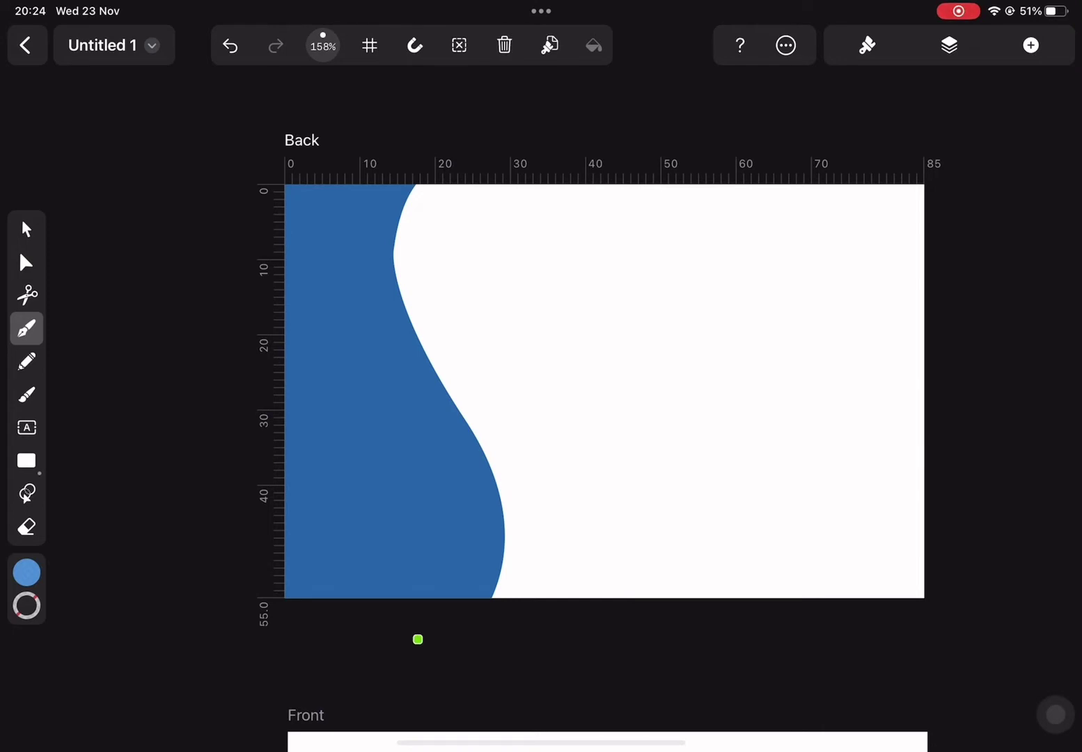
mouse_move(493, 410)
left_mouse_down()
mouse_move(500, 503)
mouse_move(531, 528)
mouse_move(425, 519)
mouse_move(487, 541)
left_mouse_up()
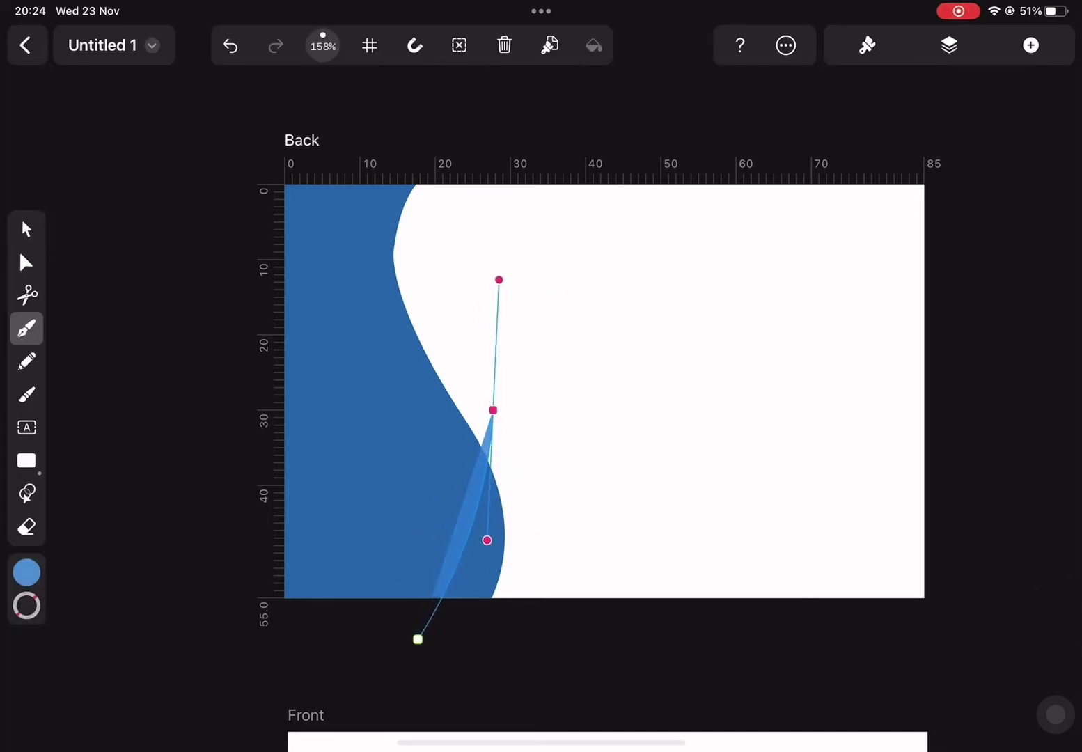
left_click_drag(386, 330, 379, 282)
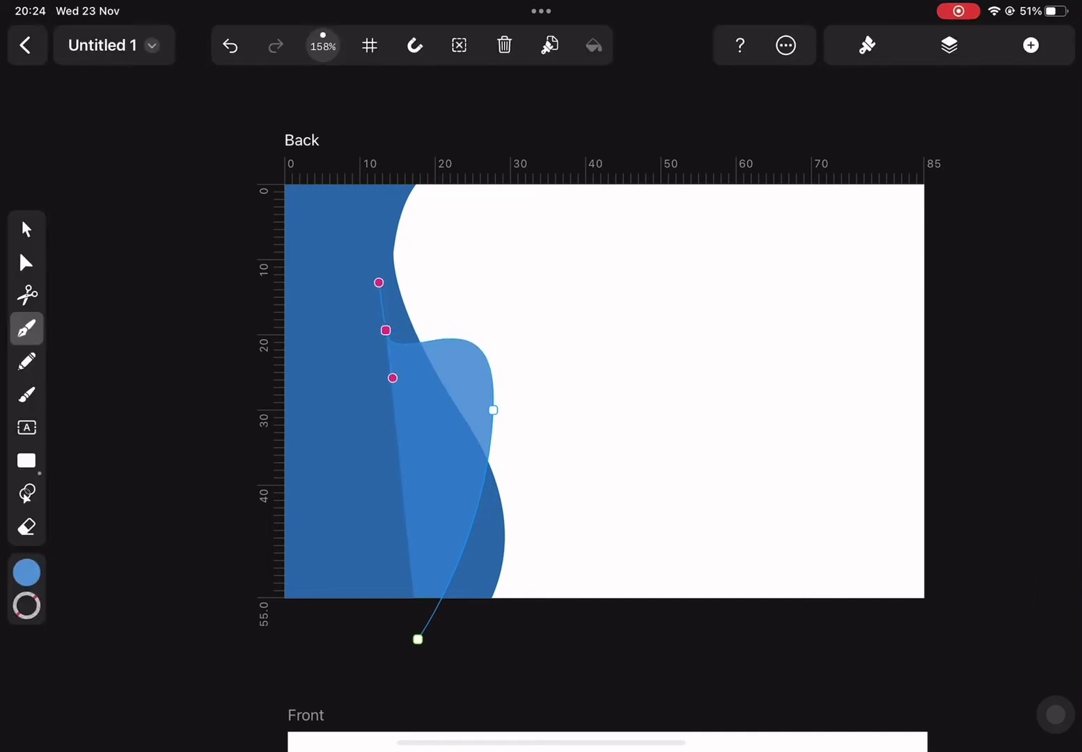
left_click(498, 143)
left_click_drag(524, 93, 527, 90)
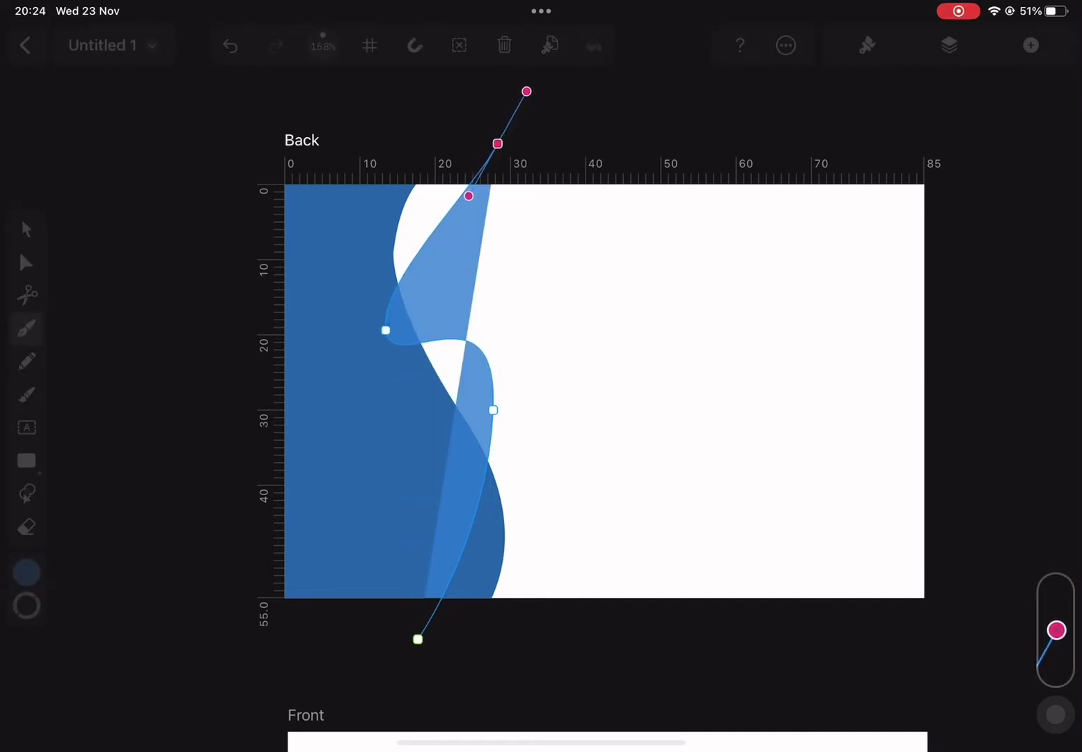
left_click(237, 139)
left_click(213, 628)
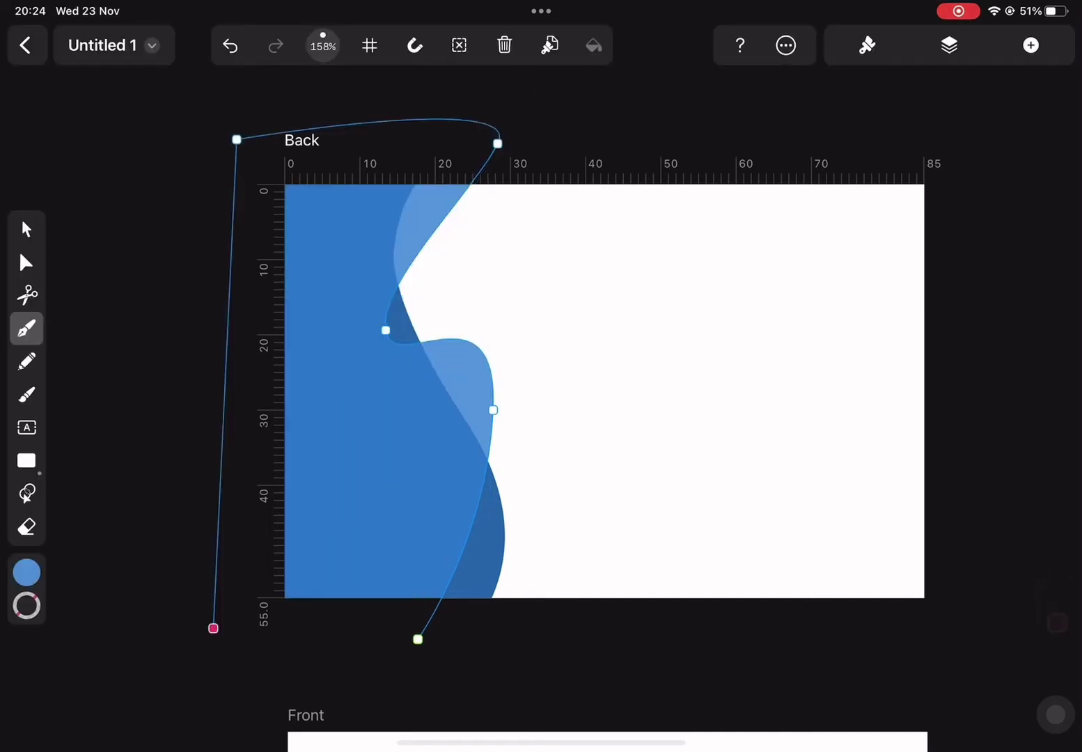
left_click(418, 638)
left_click(26, 262)
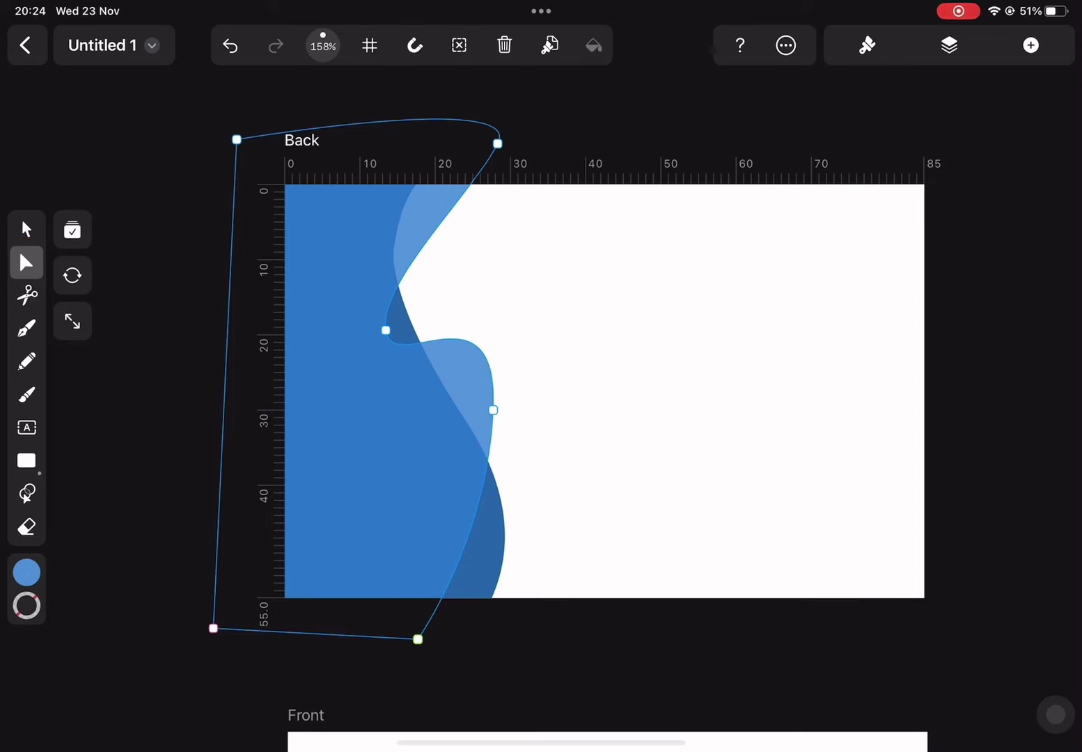
- Reposition the lighter wave's middle and upper nodes and shift its bottom start point left
left_click(493, 410)
left_click_drag(493, 410, 489, 452)
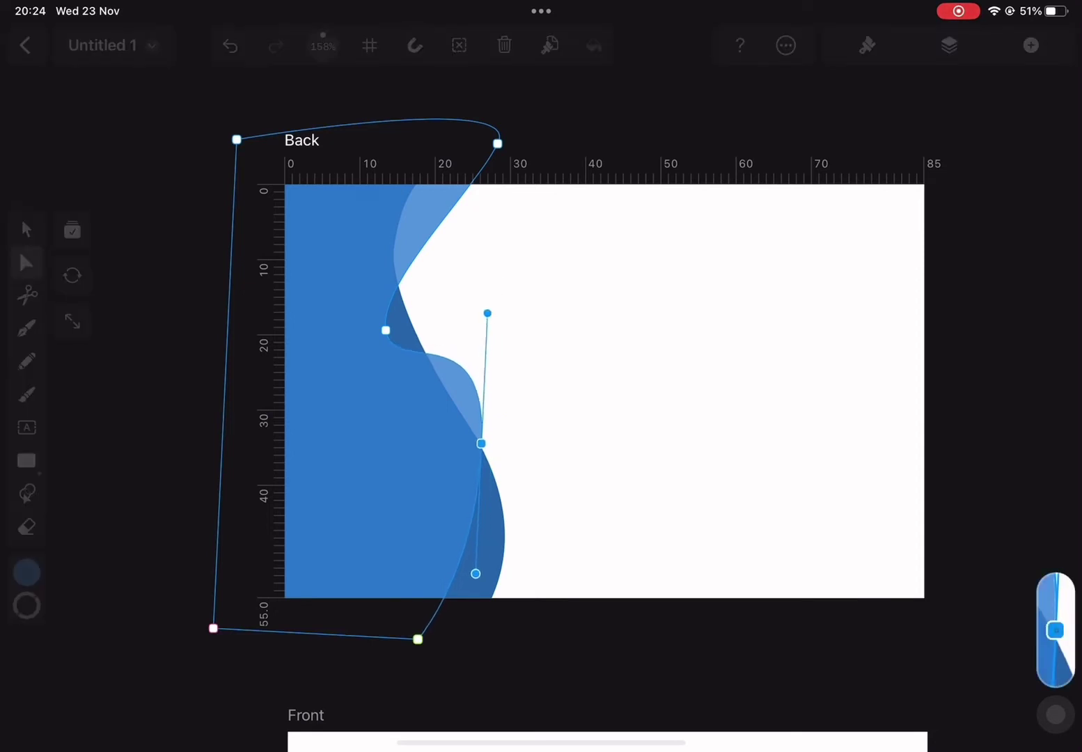
left_click_drag(493, 321, 503, 291)
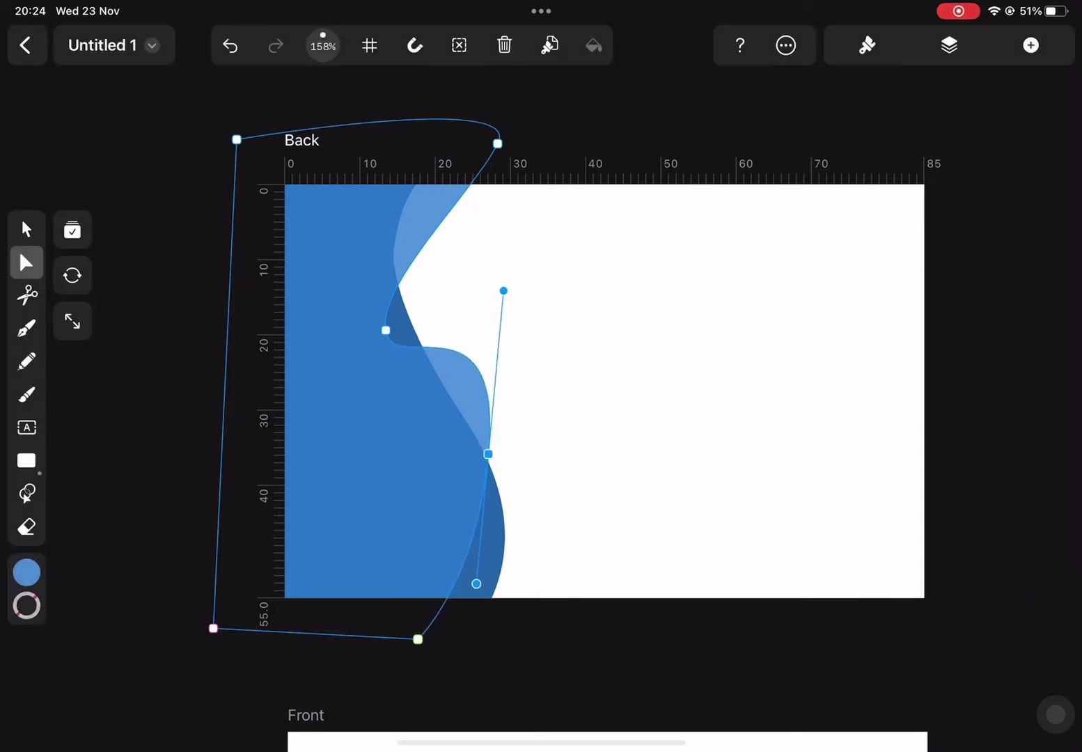
left_click_drag(385, 330, 373, 281)
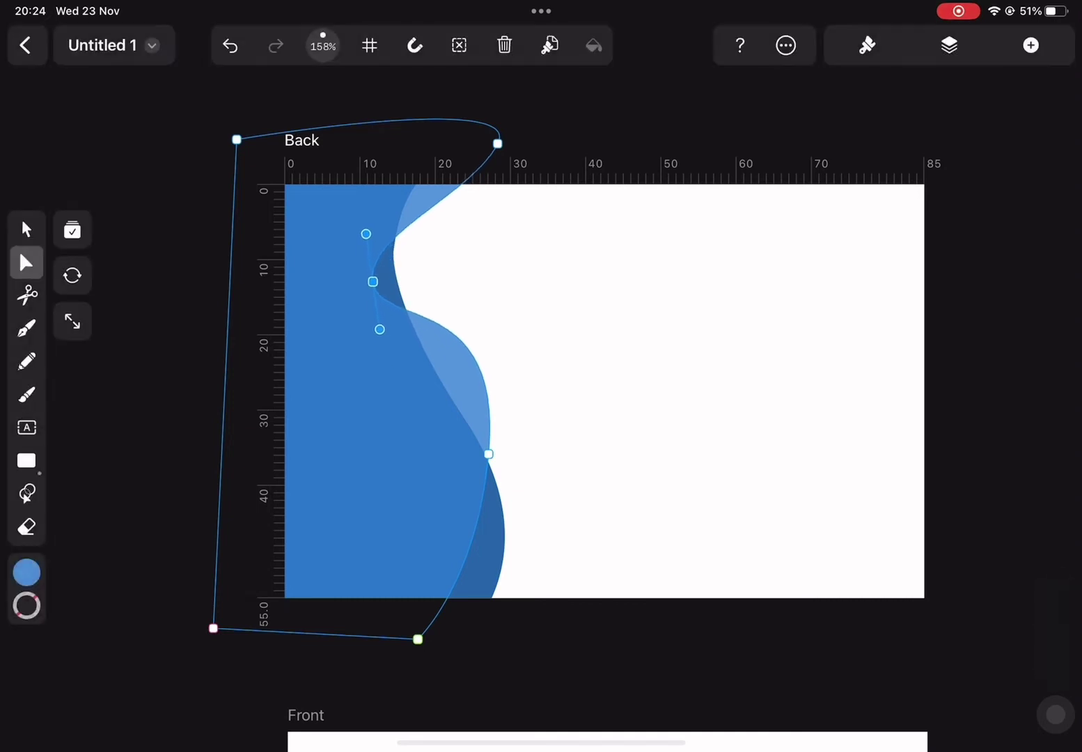
left_click_drag(379, 328, 396, 378)
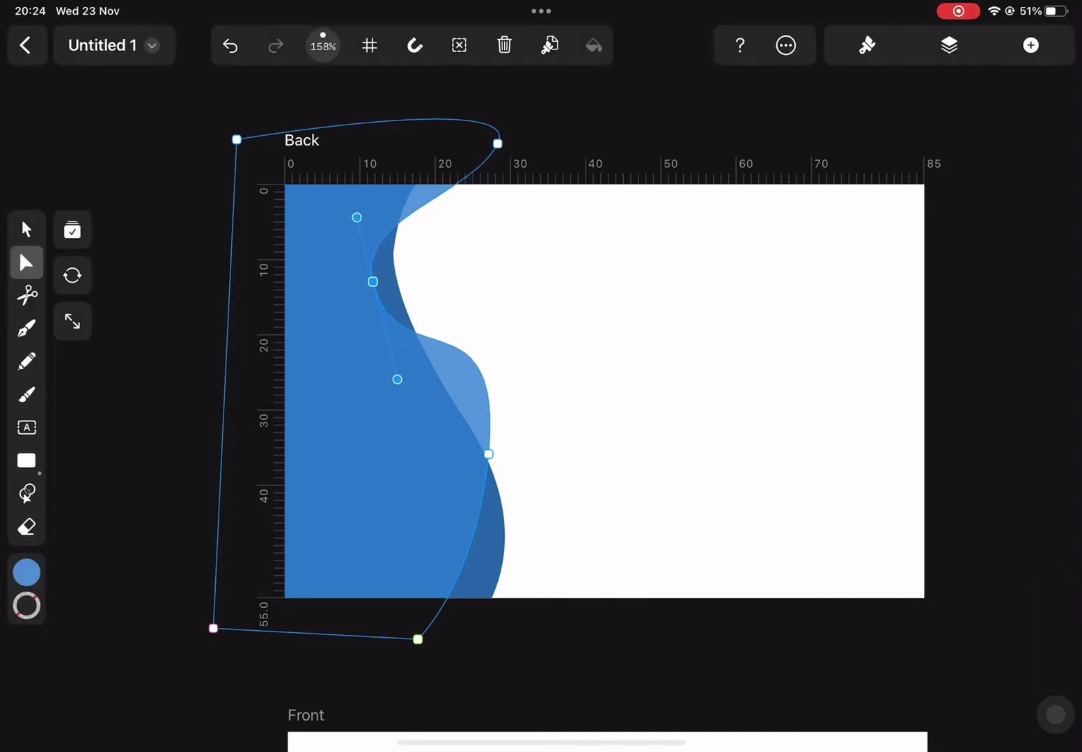
left_click_drag(373, 282, 379, 287)
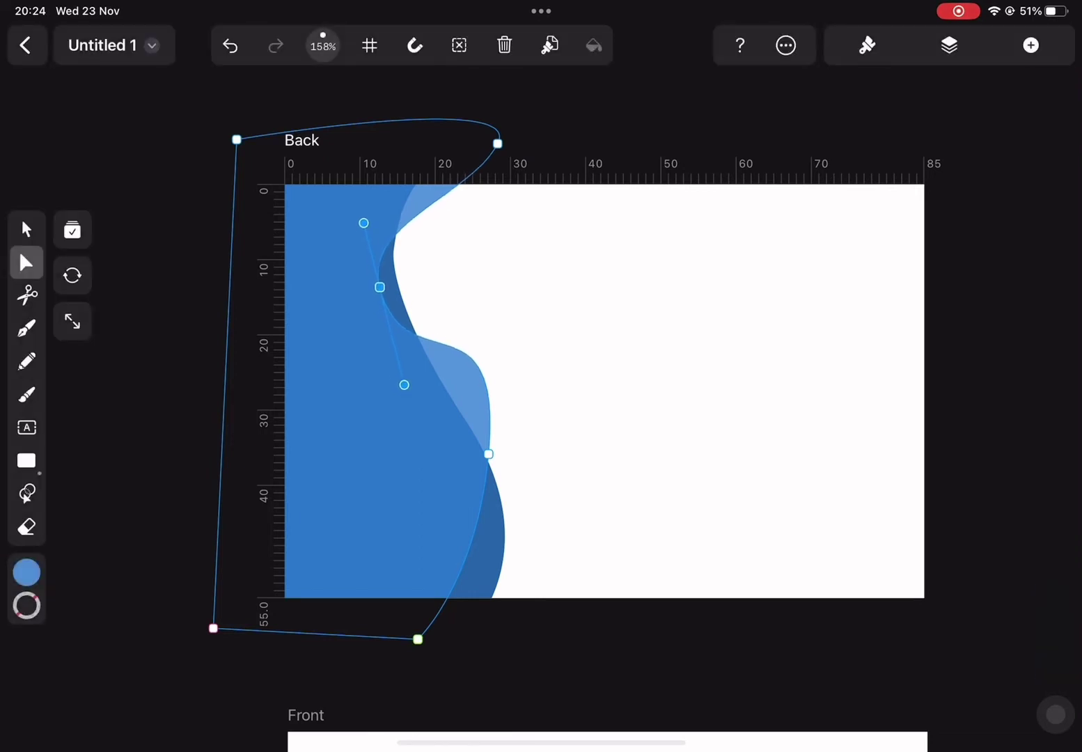
left_click_drag(489, 454, 462, 447)
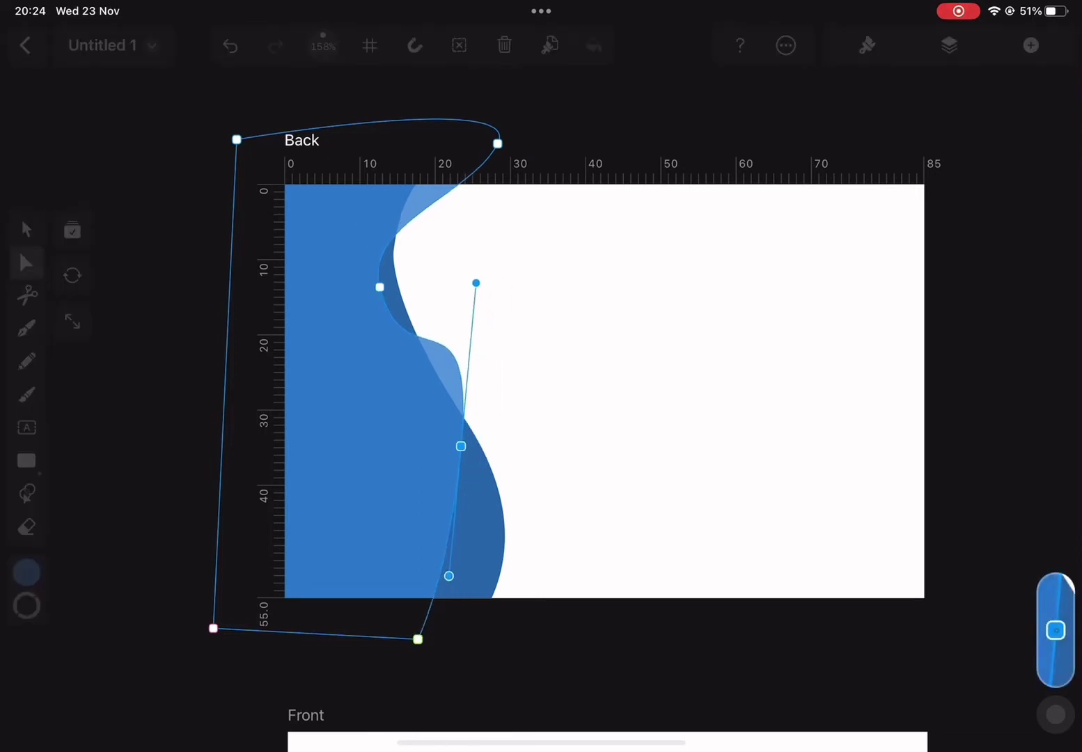
left_click_drag(386, 637, 301, 666)
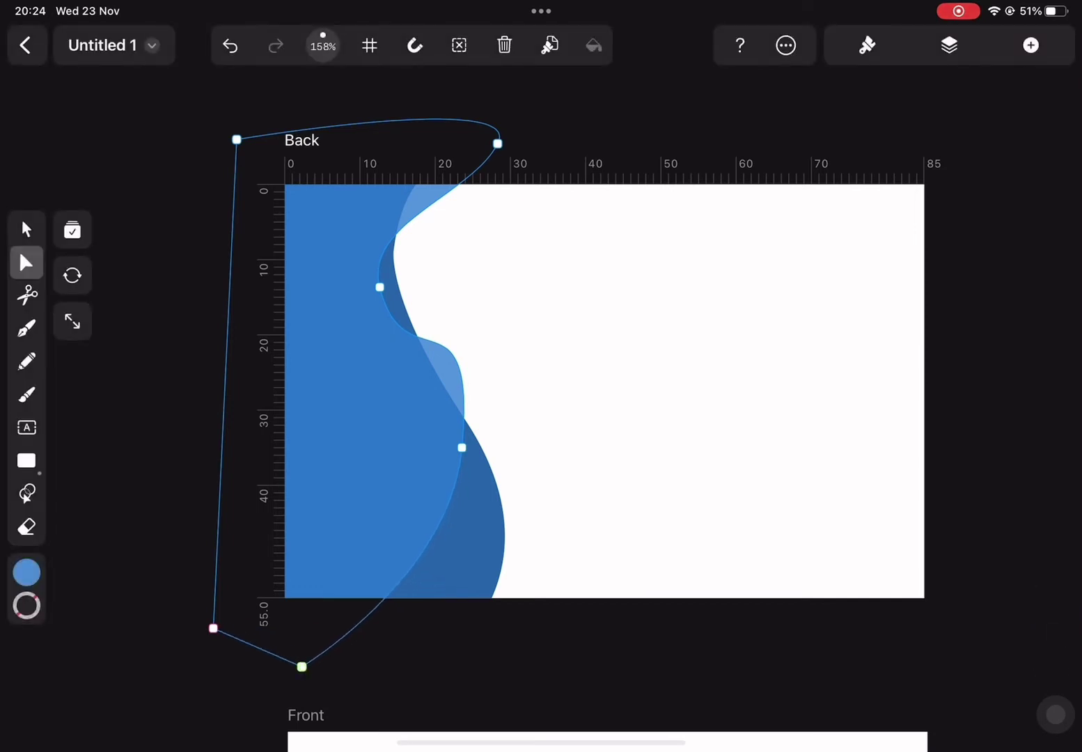
- Fine-tune the middle and upper node handles until the lighter wave curves smoothly
left_click(461, 447)
left_click_drag(476, 284, 494, 263)
left_click_drag(380, 287, 376, 256)
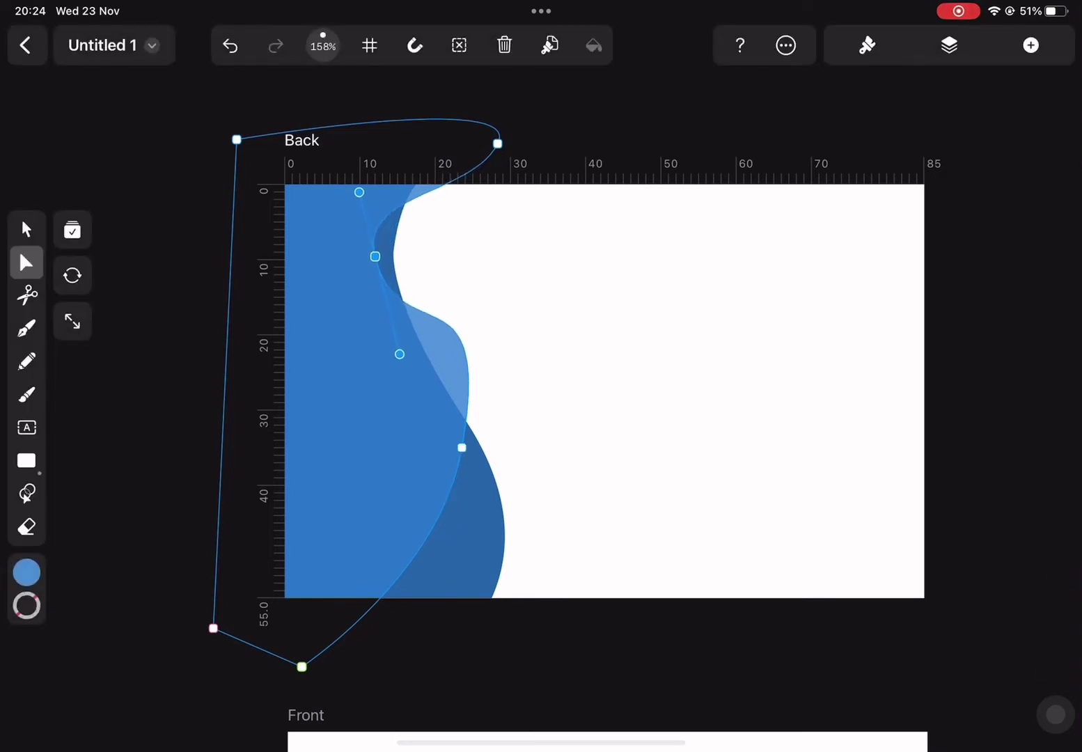
left_click(497, 144)
left_click(495, 152)
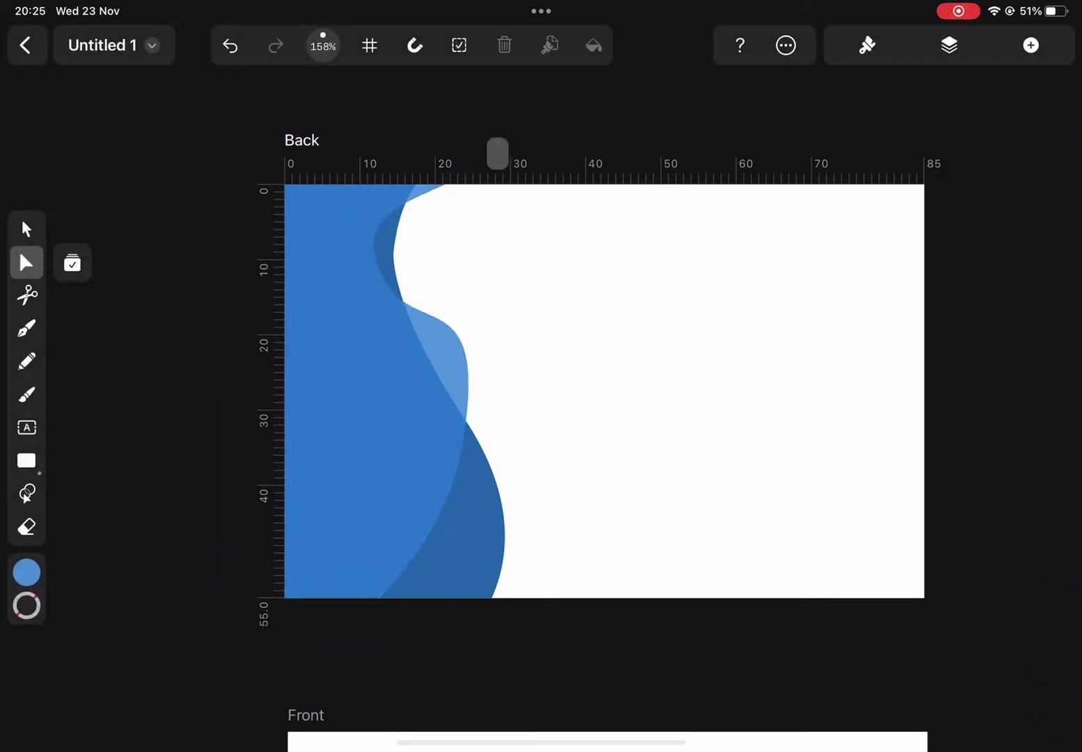
left_click(375, 254)
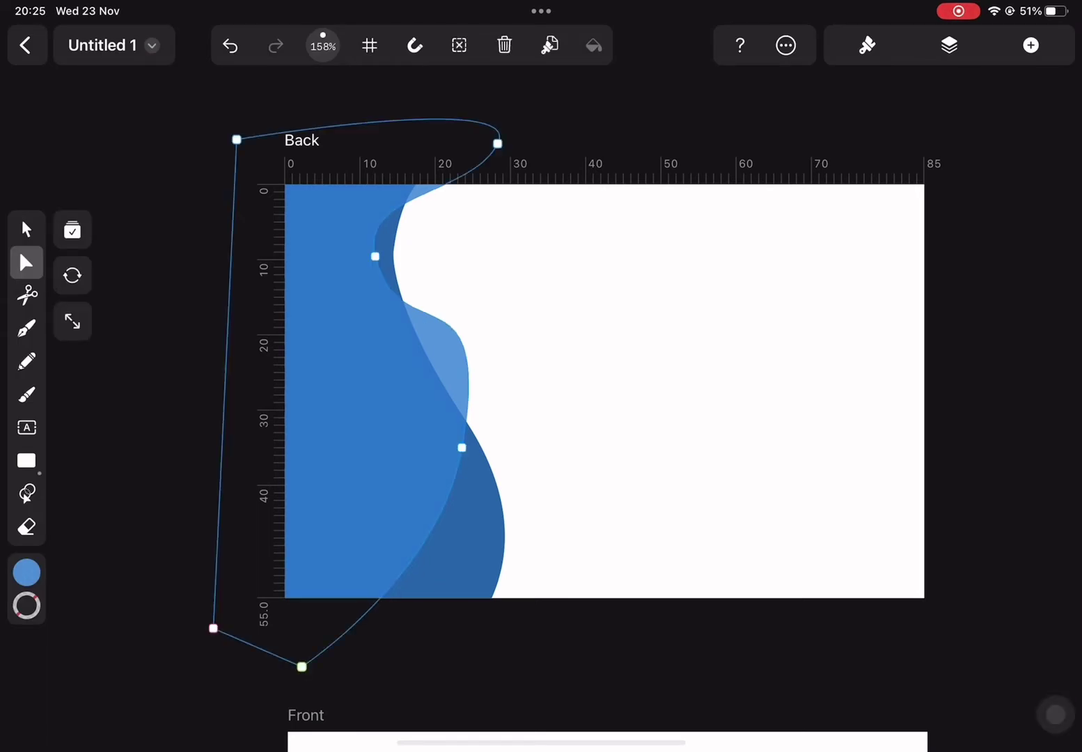
mouse_move(374, 253)
left_mouse_down()
mouse_move(381, 262)
mouse_move(377, 220)
mouse_move(348, 205)
left_mouse_up()
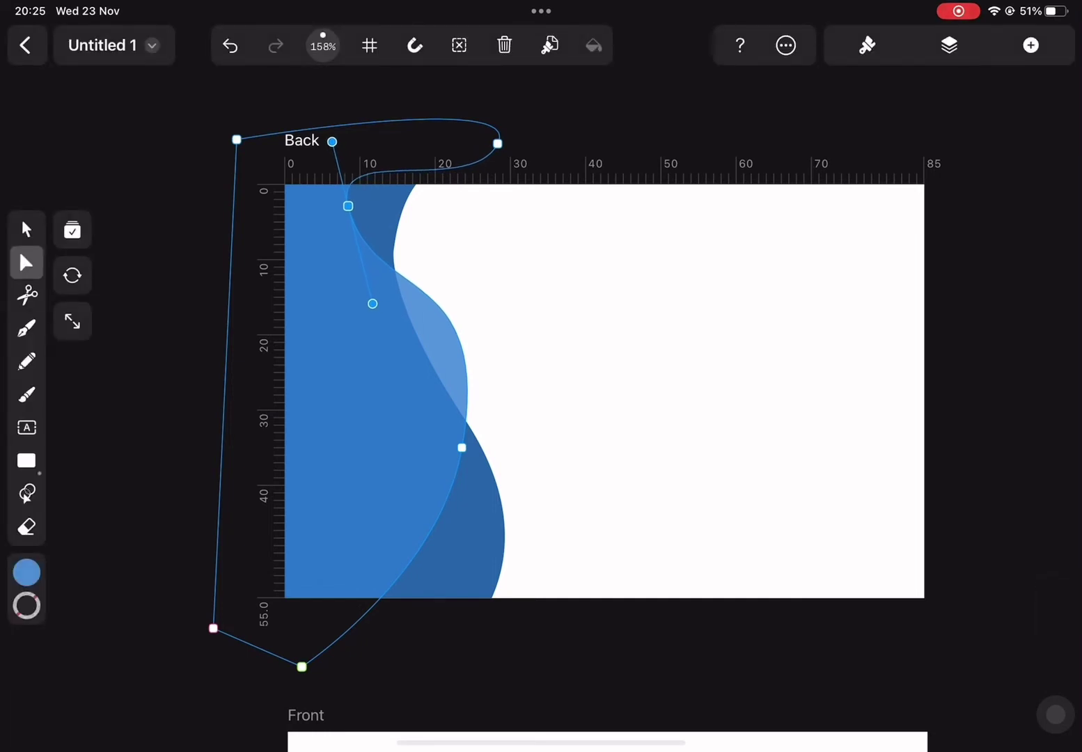
left_click_drag(372, 303, 376, 320)
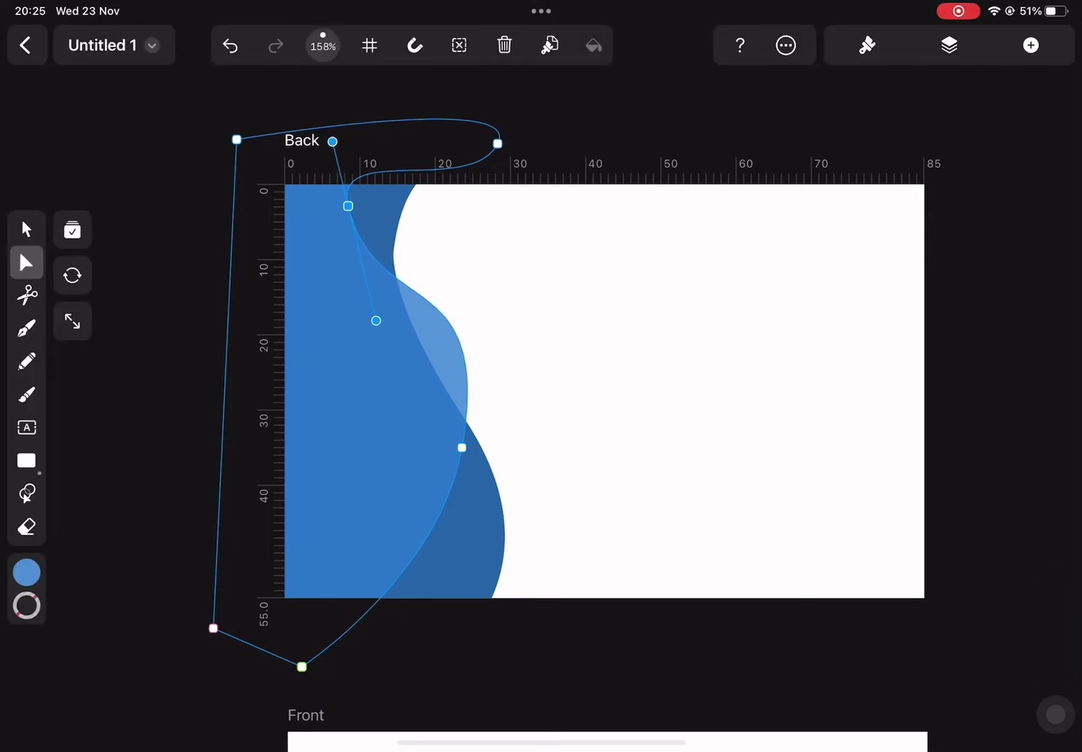
left_click(459, 45)
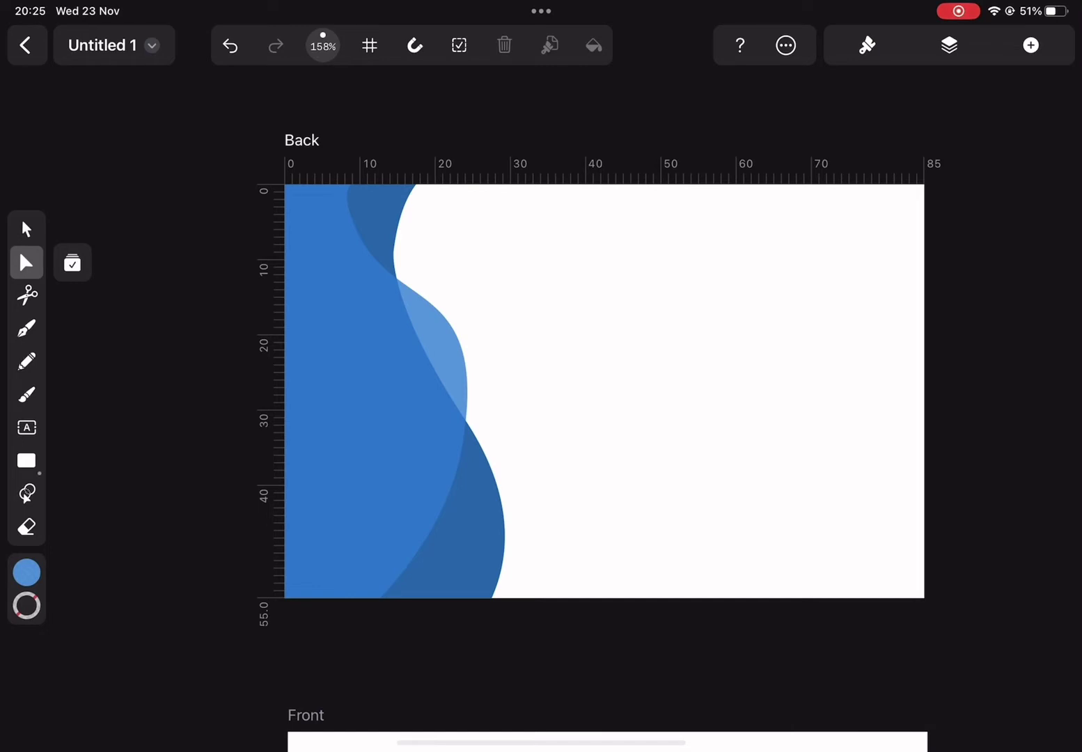
- Duplicate the dark blue wave and place the copy on the Back card's right half
left_click(348, 418)
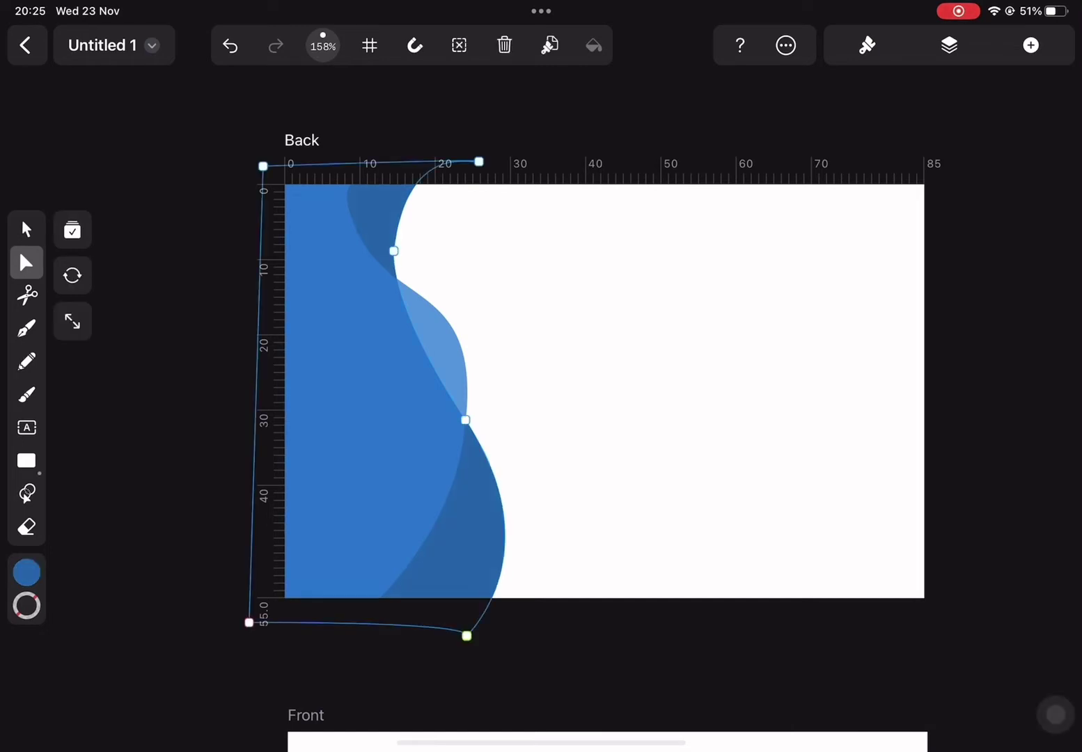
left_click(26, 229)
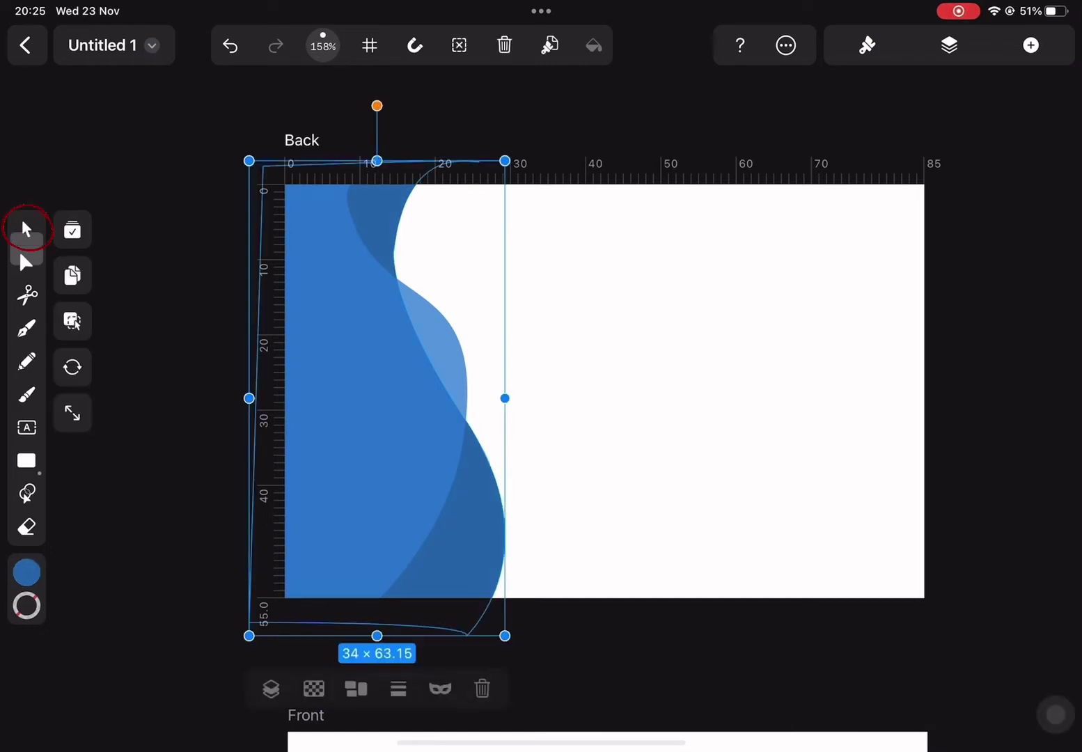
left_click(73, 275)
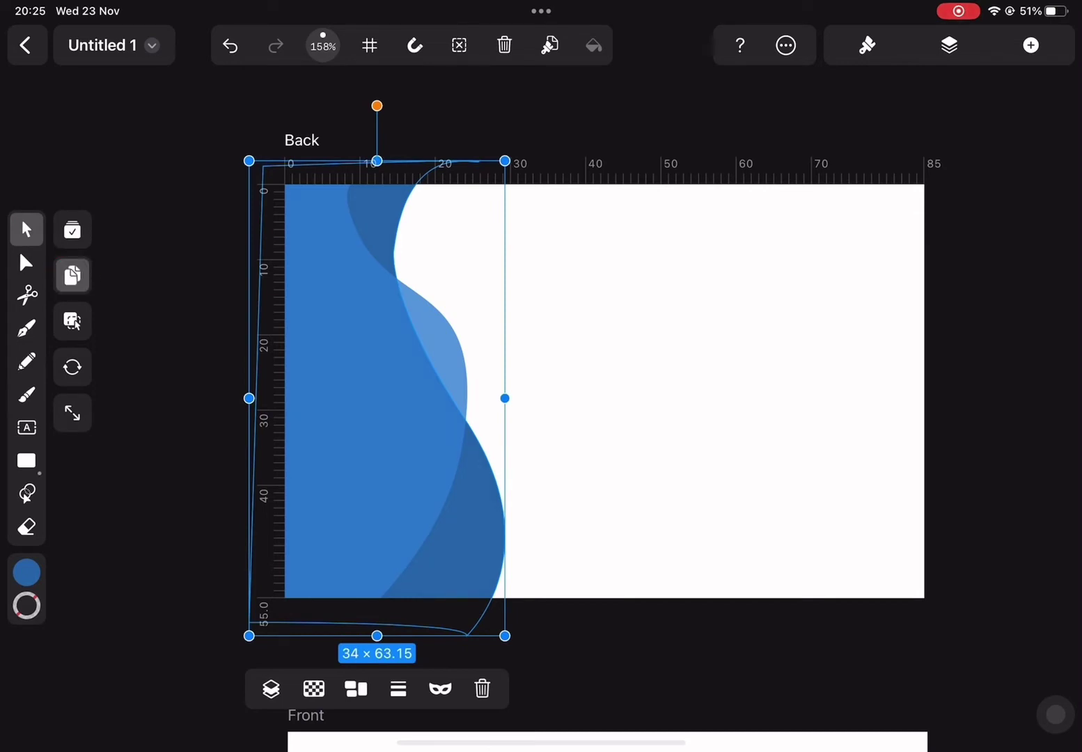
mouse_move(376, 398)
left_mouse_down()
mouse_move(499, 304)
mouse_move(692, 336)
left_mouse_up()
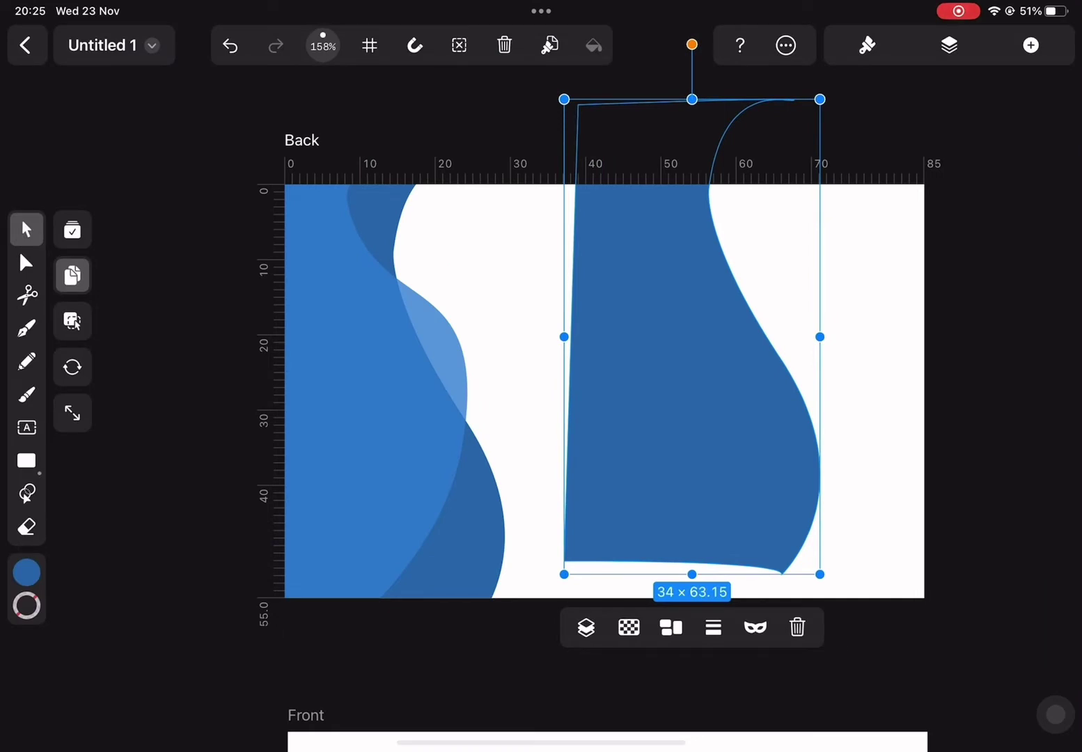
mouse_move(691, 337)
left_mouse_down()
mouse_move(437, 344)
mouse_move(541, 304)
mouse_move(609, 339)
mouse_move(647, 316)
mouse_move(652, 397)
mouse_move(641, 317)
left_mouse_up()
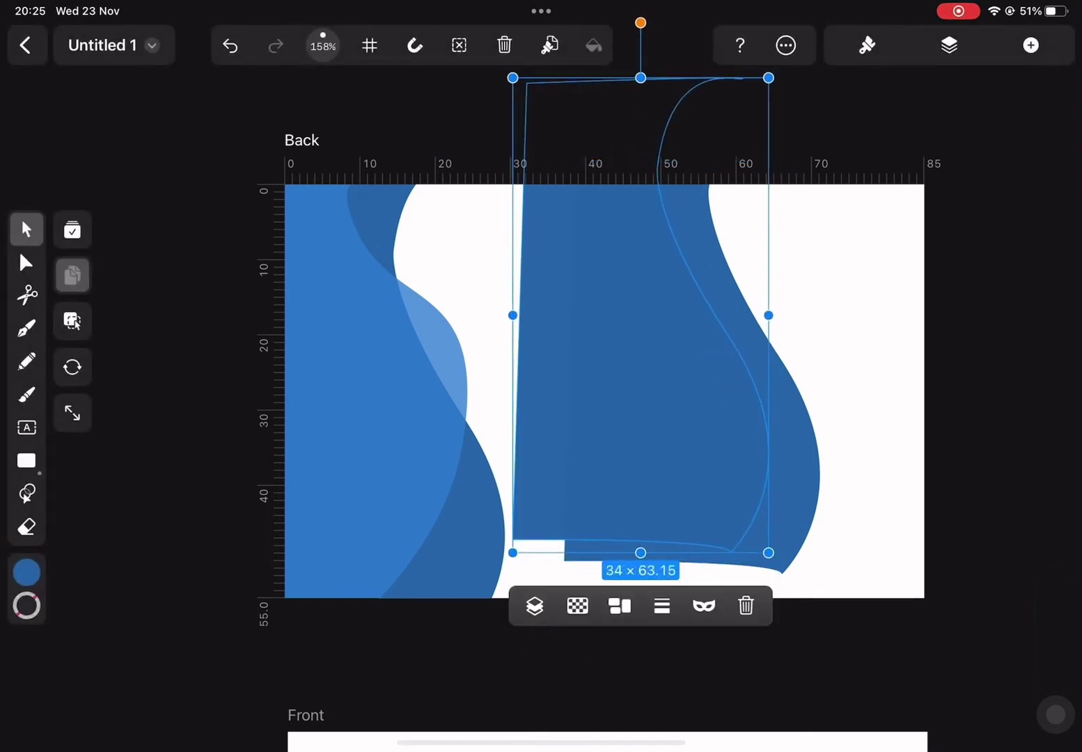
scroll(589, 390, "right", 1)
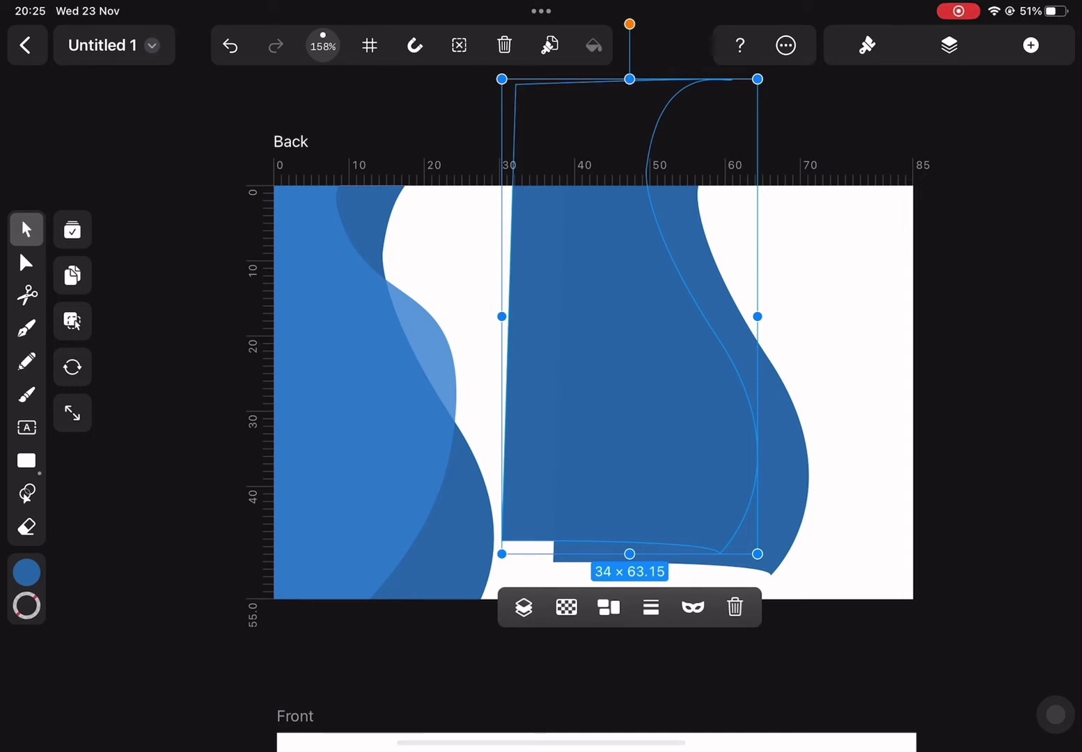
left_click_drag(630, 316, 698, 360)
- Add a second wave copy tilted clockwise over the right side, then select both right-hand waves
left_click(500, 417)
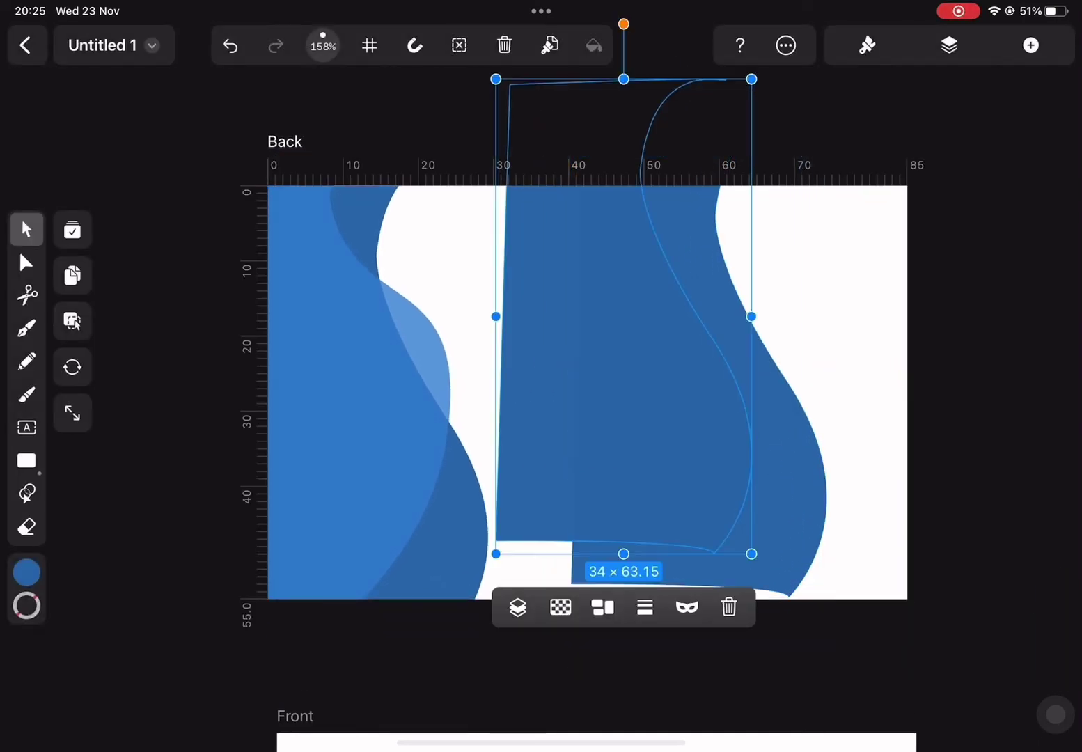
left_click_drag(623, 316, 655, 485)
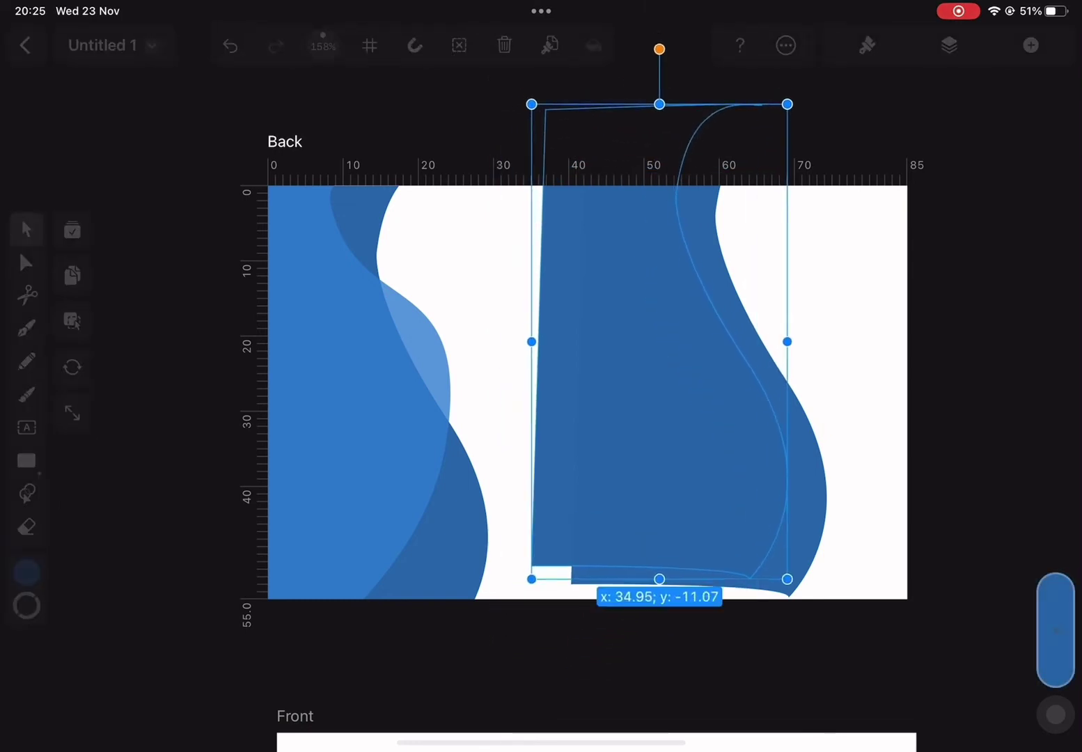
left_click_drag(655, 192, 737, 202)
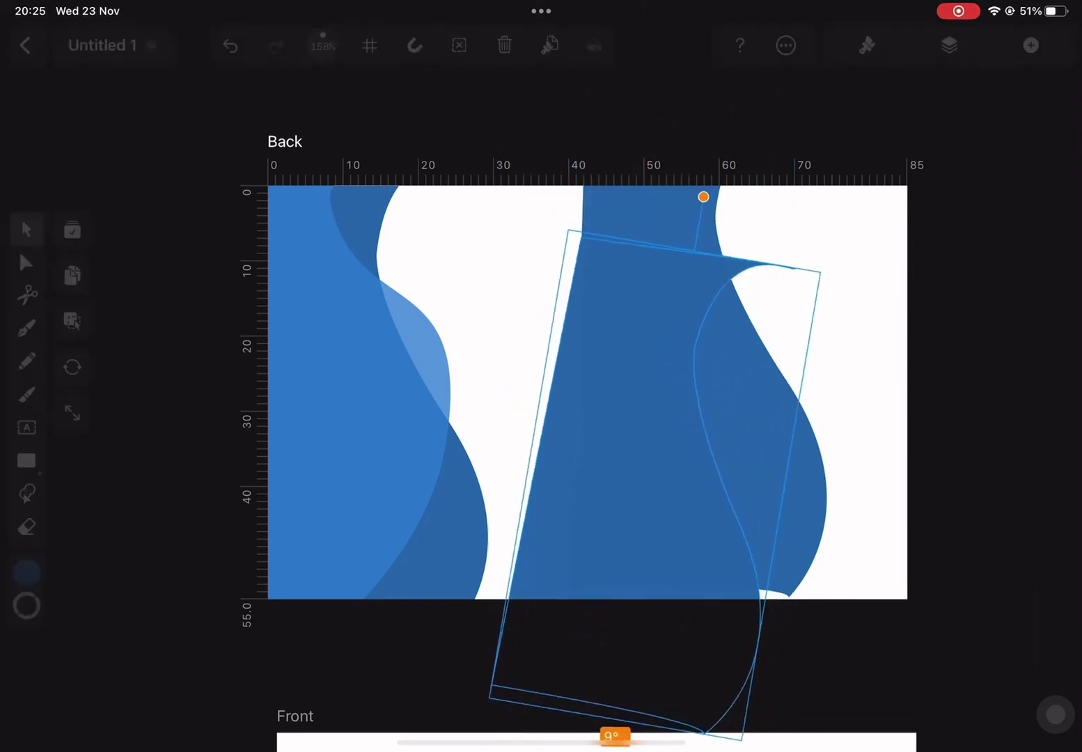
mouse_move(696, 487)
left_mouse_down()
mouse_move(738, 292)
mouse_move(729, 303)
mouse_move(747, 300)
left_mouse_up()
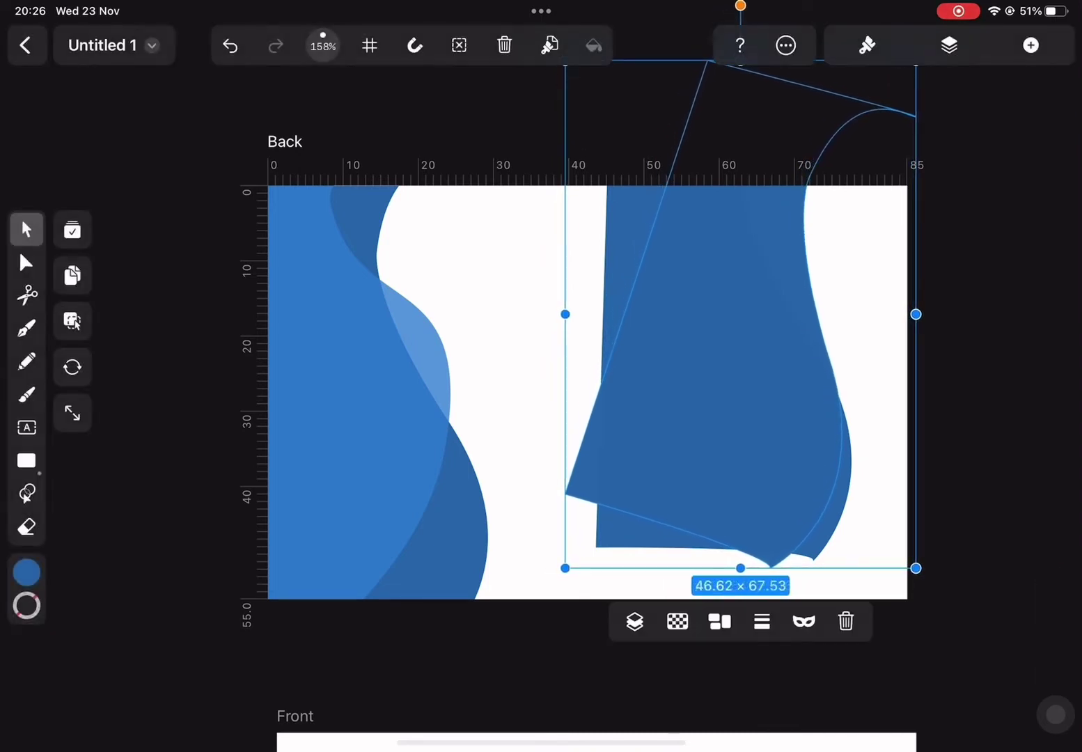
left_click_drag(515, 406, 863, 557)
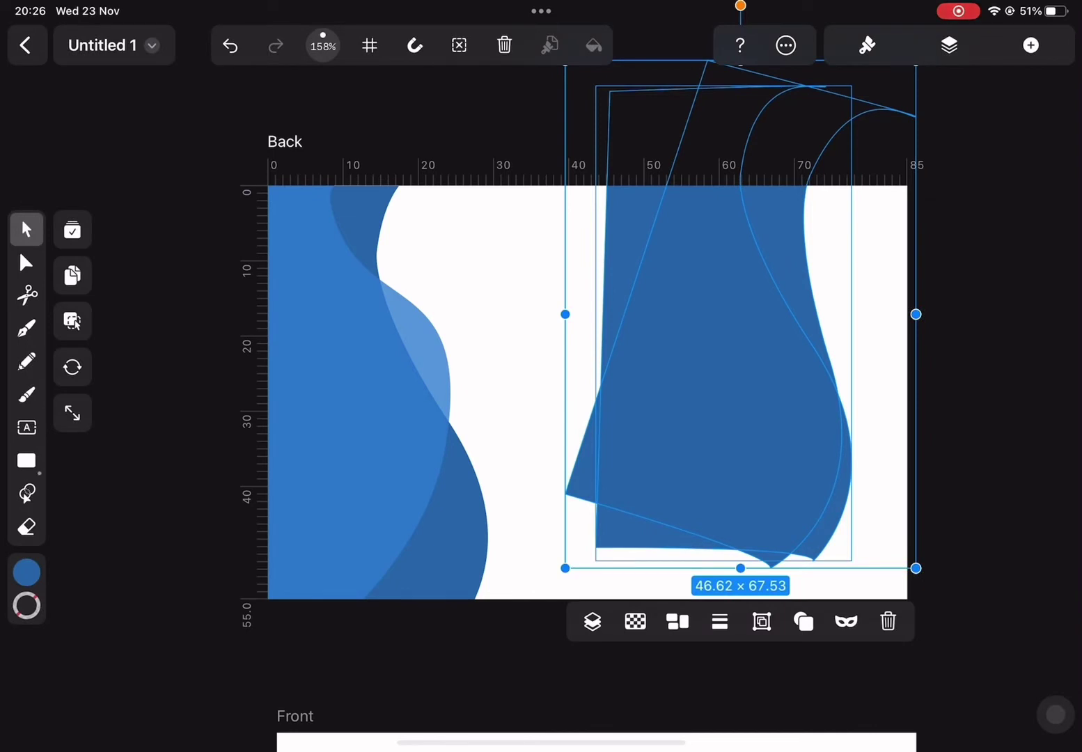
- Split the overlapping right-hand waves into pieces and delete the first leftover fragments
left_click(805, 622)
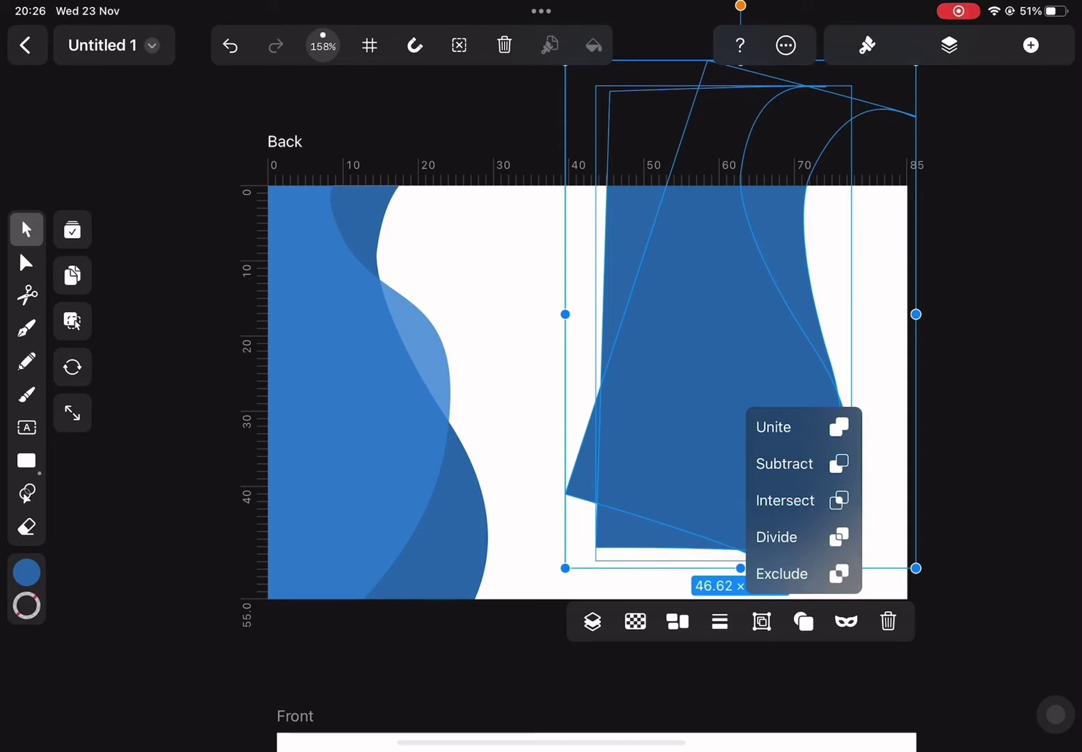
left_click(785, 537)
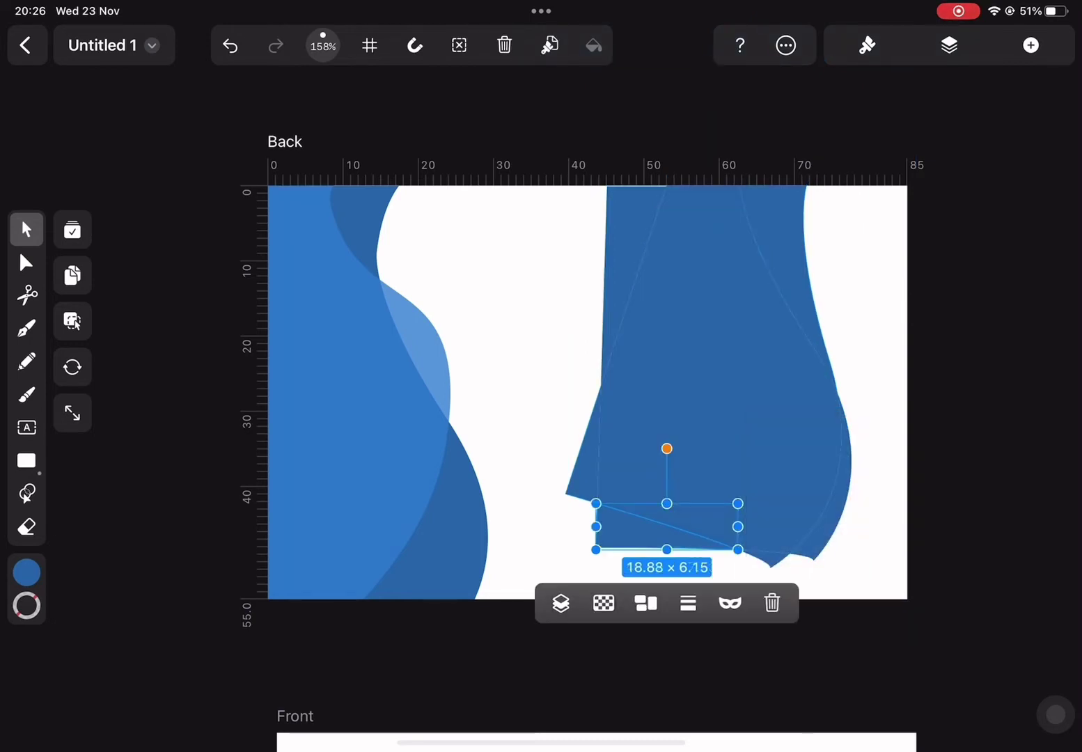
left_click(717, 313)
left_click_drag(526, 401, 698, 555)
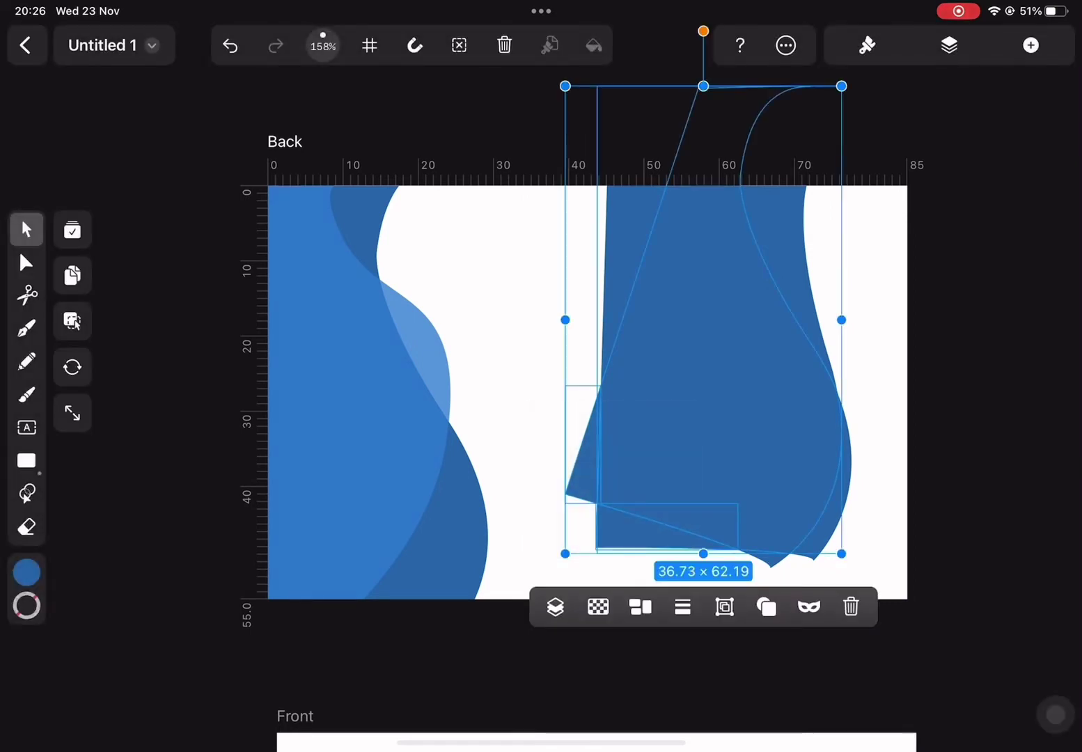
left_click(851, 606)
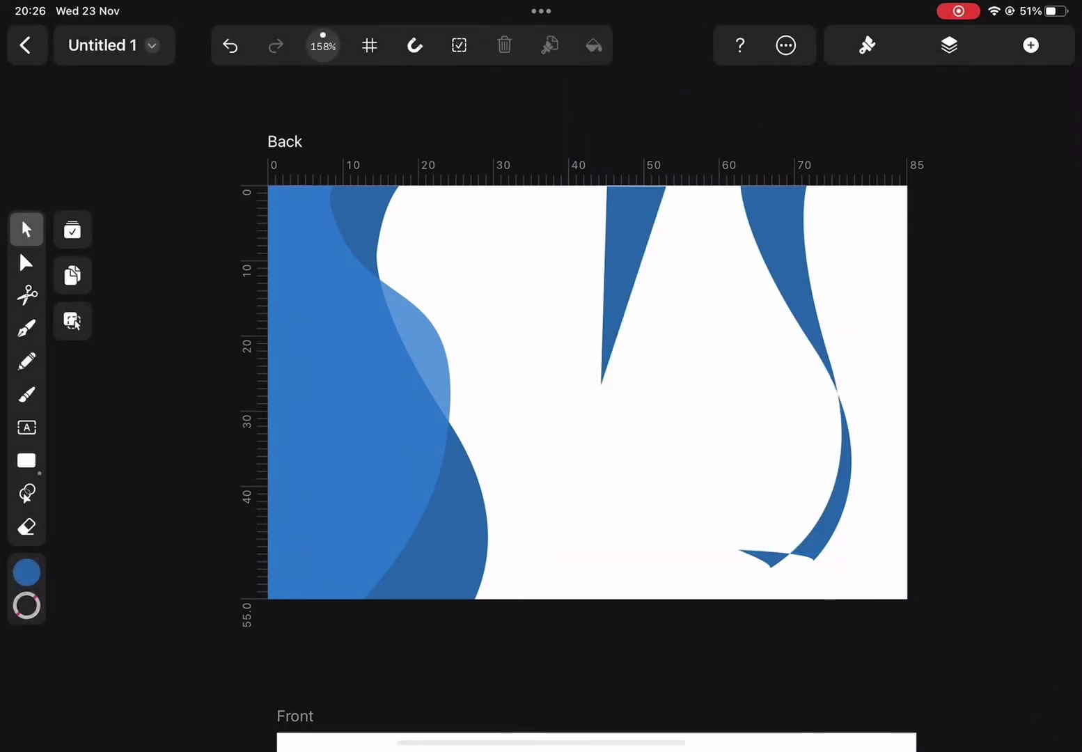
- Delete the bottom tail, the large right shape and the top triangle, keeping only the crescent
left_click(762, 555)
left_click(845, 621)
left_click(787, 293)
left_click(926, 445)
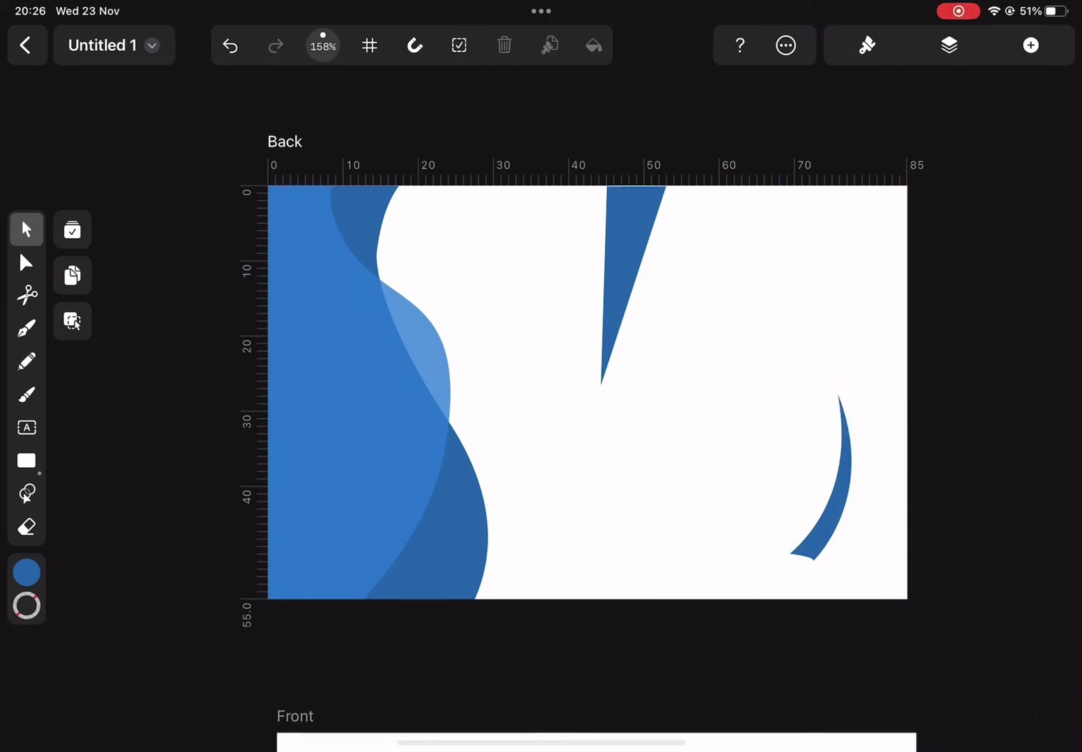
left_click(626, 251)
left_click(753, 437)
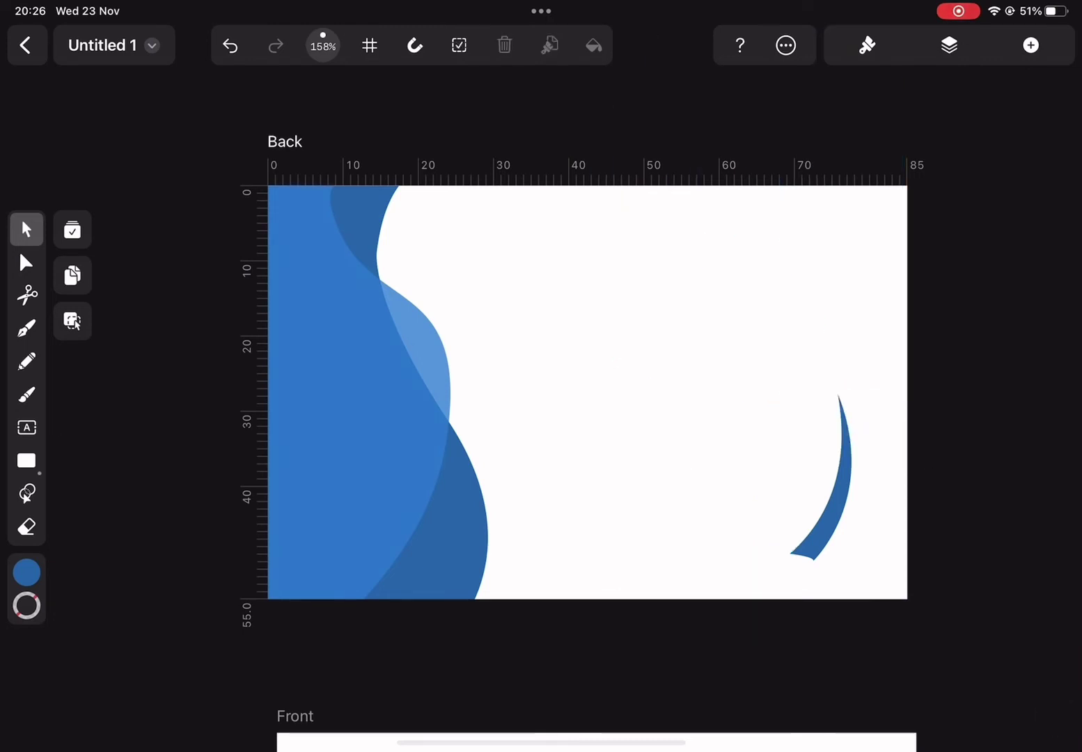
- Move the crescent toward the card centre and fill it with a light-to-dark blue gradient
mouse_move(838, 480)
left_mouse_down()
mouse_move(781, 516)
mouse_move(654, 462)
mouse_move(609, 481)
left_mouse_up()
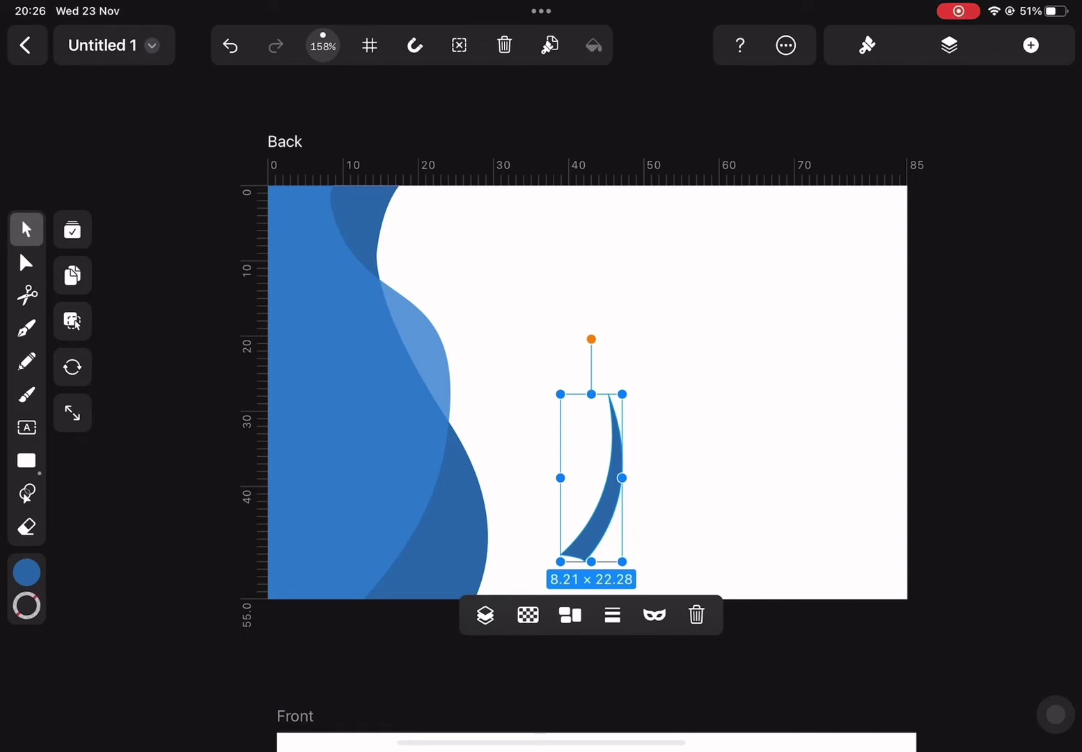
left_click(867, 45)
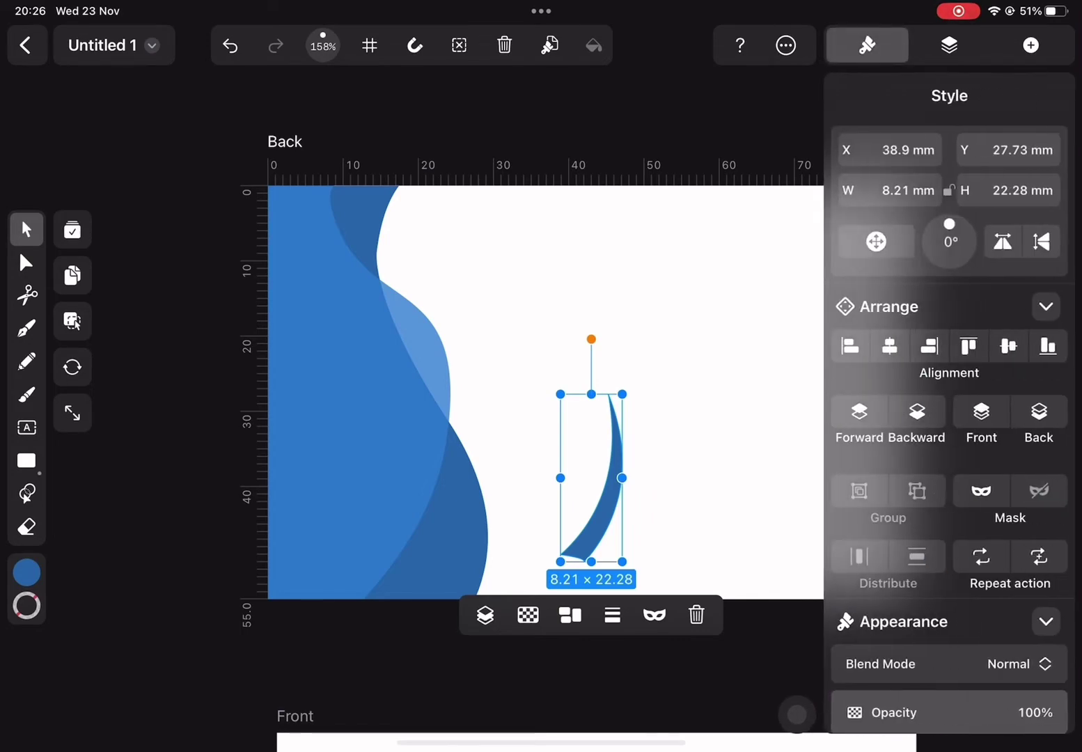
scroll(949, 418, "down", 10)
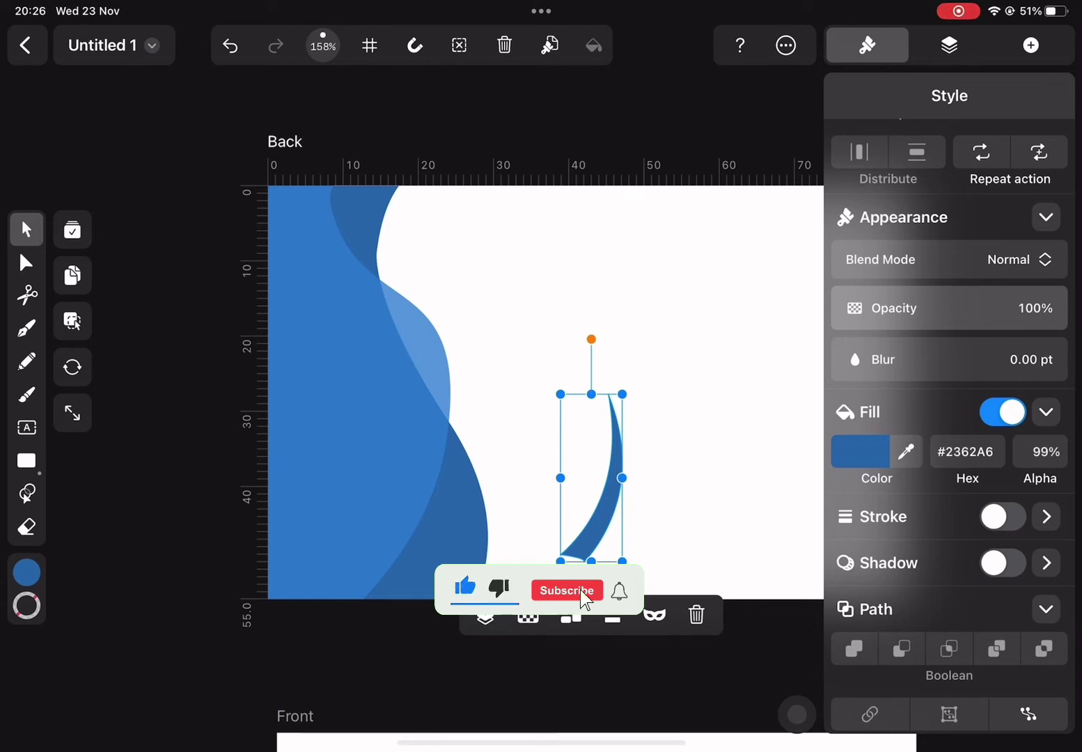
left_click(860, 451)
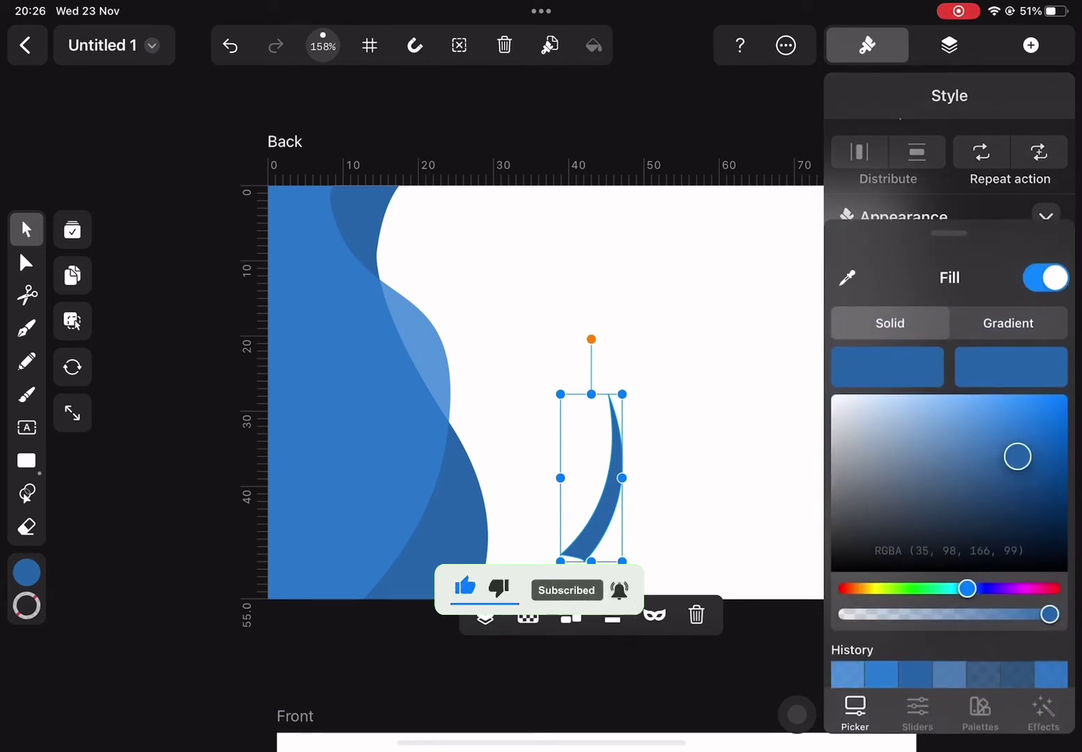
left_click(1008, 323)
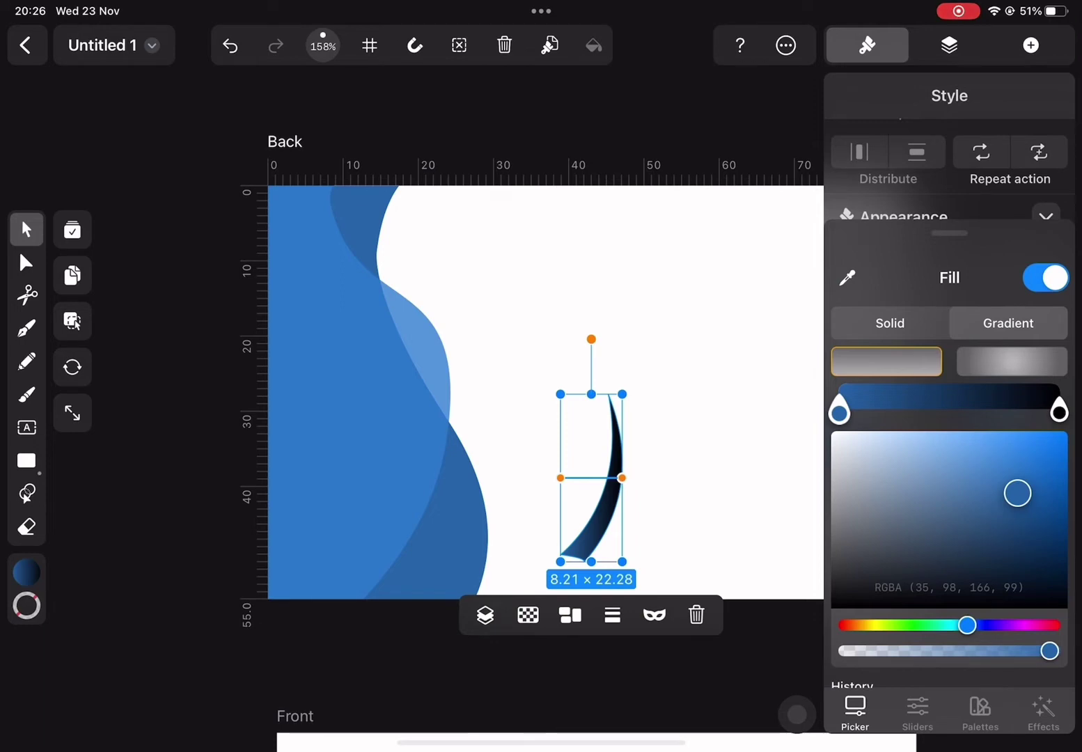
mouse_move(1017, 494)
left_mouse_down()
mouse_move(971, 421)
mouse_move(966, 466)
left_mouse_up()
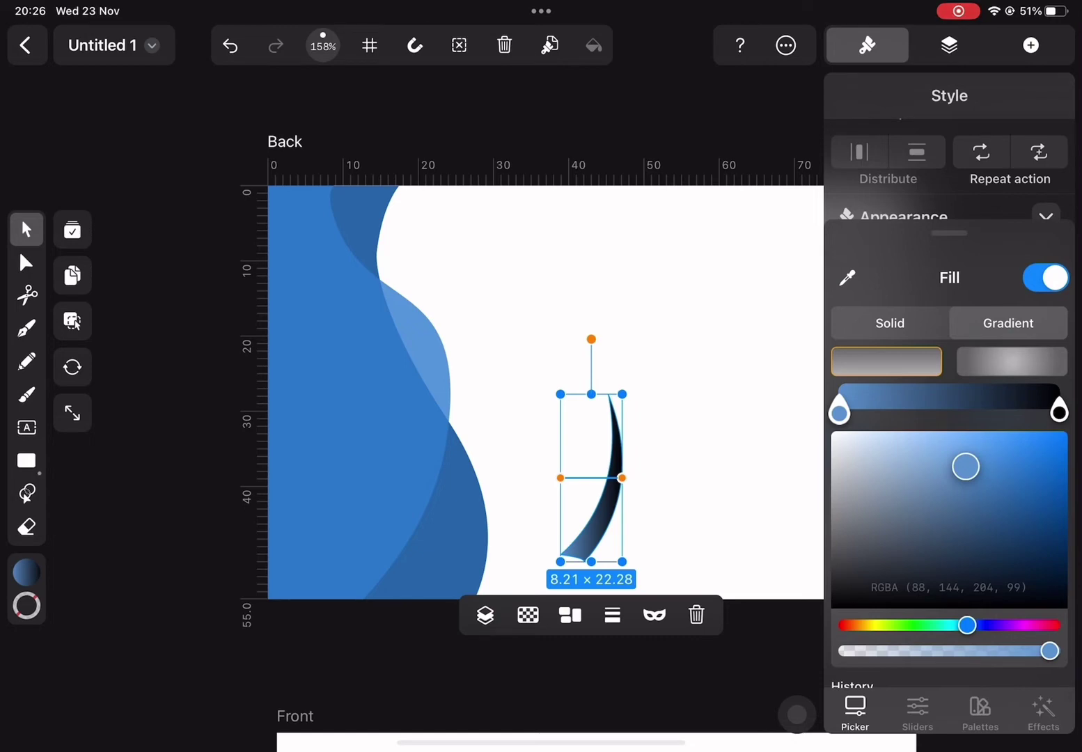
left_click(1059, 413)
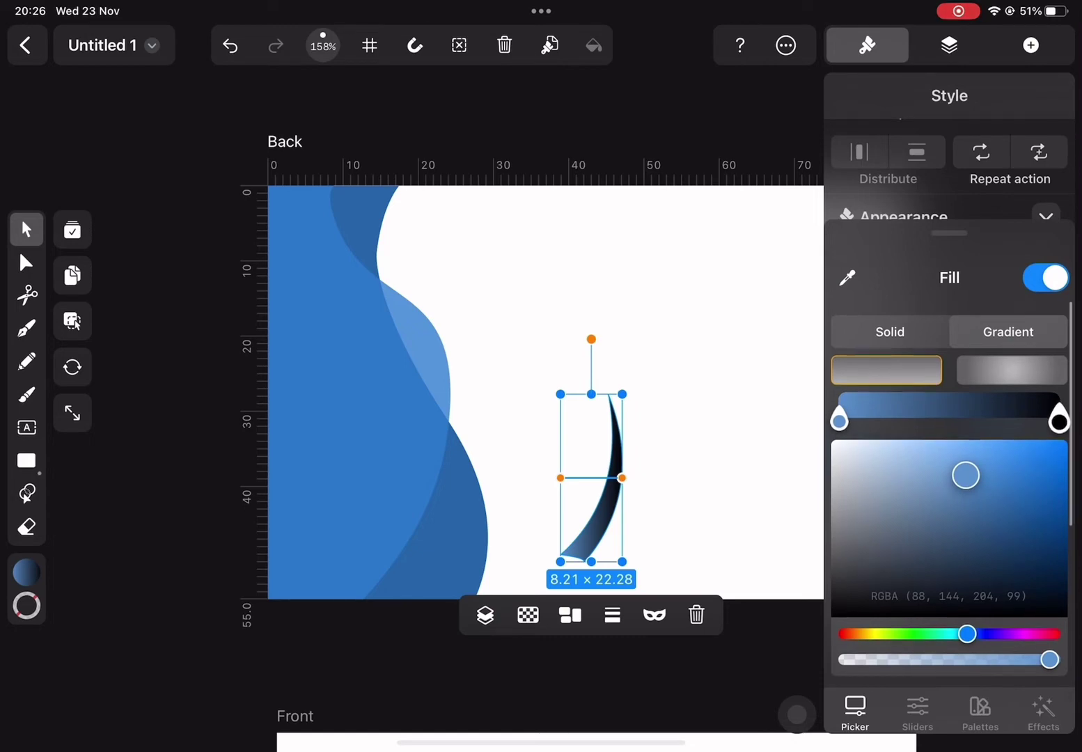
left_click(1024, 521)
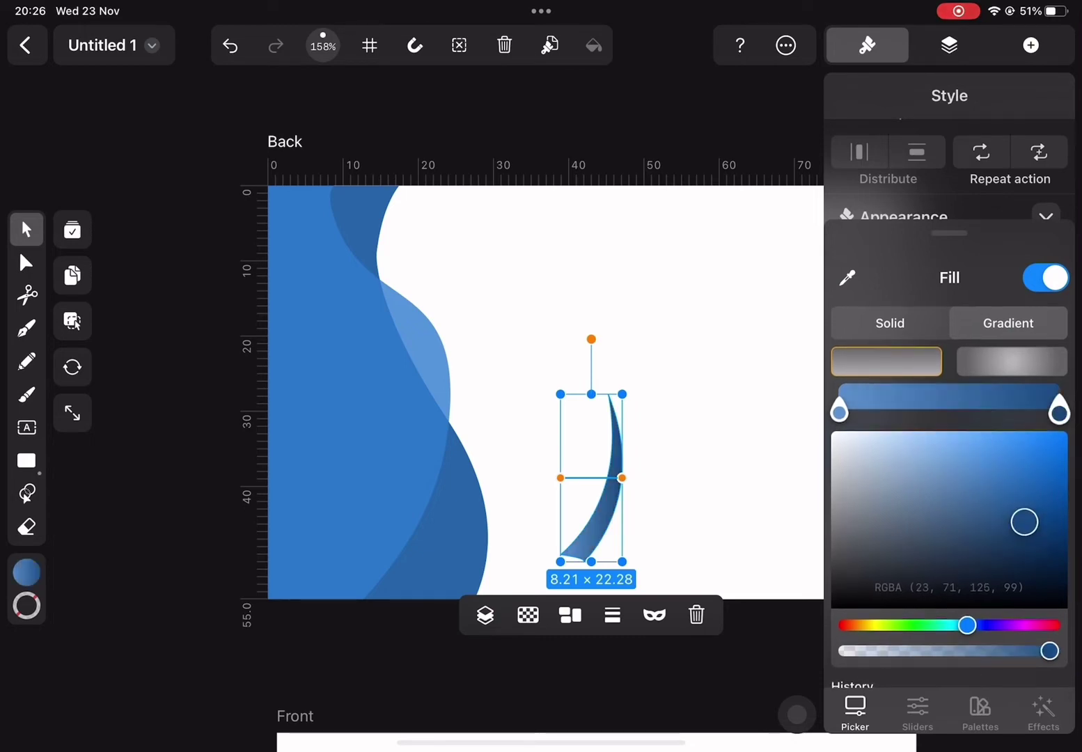
- Angle the gradient across the crescent and lower its fill opacity to about 40%
mouse_move(621, 478)
left_mouse_down()
mouse_move(580, 339)
mouse_move(552, 301)
left_mouse_up()
mouse_move(561, 478)
left_mouse_down()
mouse_move(623, 534)
mouse_move(659, 623)
mouse_move(592, 538)
mouse_move(551, 394)
mouse_move(563, 419)
left_mouse_up()
mouse_move(552, 301)
left_mouse_down()
mouse_move(645, 516)
mouse_move(642, 597)
mouse_move(691, 669)
mouse_move(622, 713)
mouse_move(661, 715)
mouse_move(720, 629)
left_mouse_up()
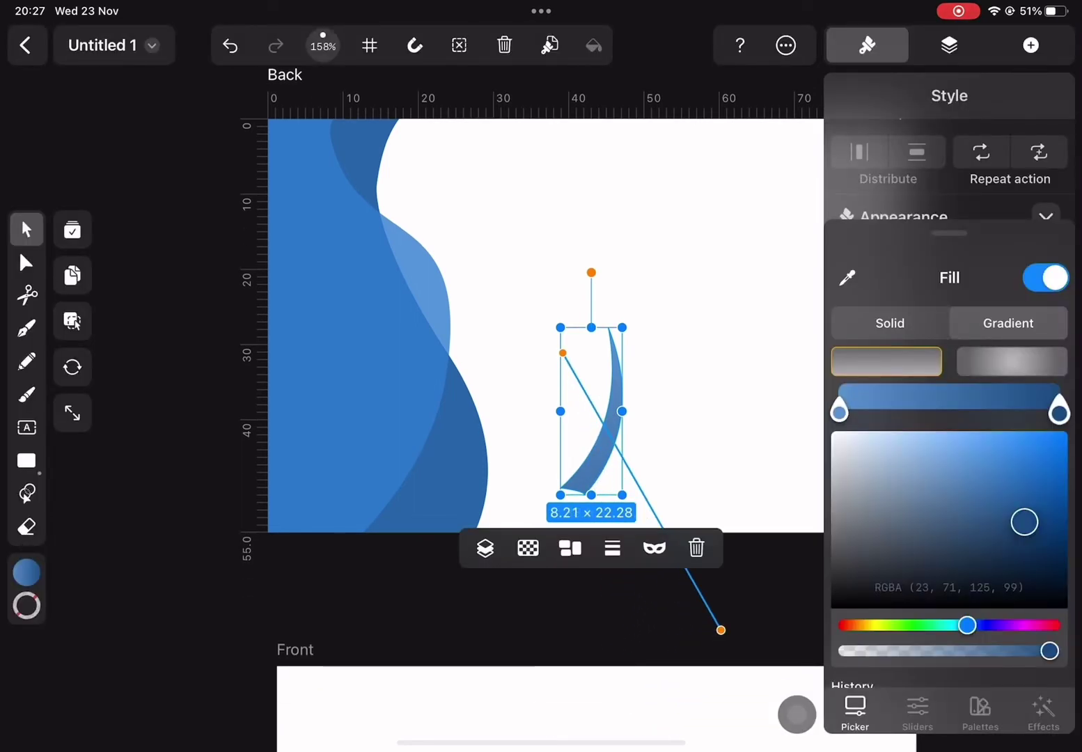
mouse_move(1049, 651)
left_mouse_down()
mouse_move(921, 650)
mouse_move(966, 650)
left_mouse_up()
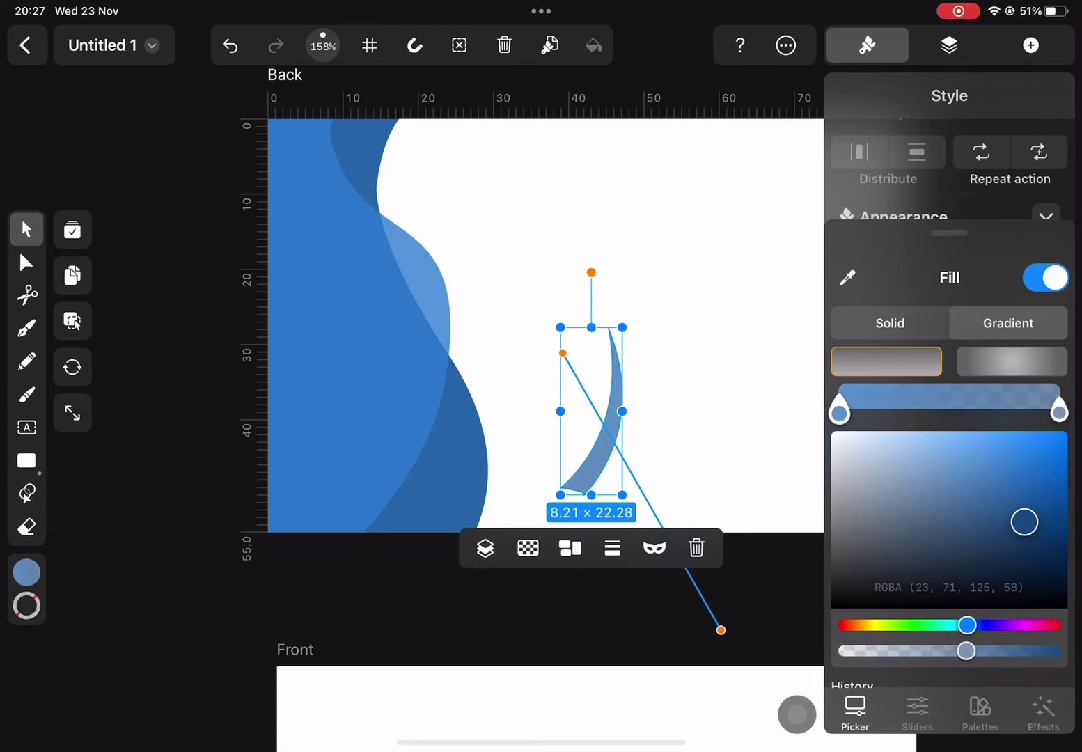
left_click_drag(966, 650, 929, 650)
left_click(797, 714)
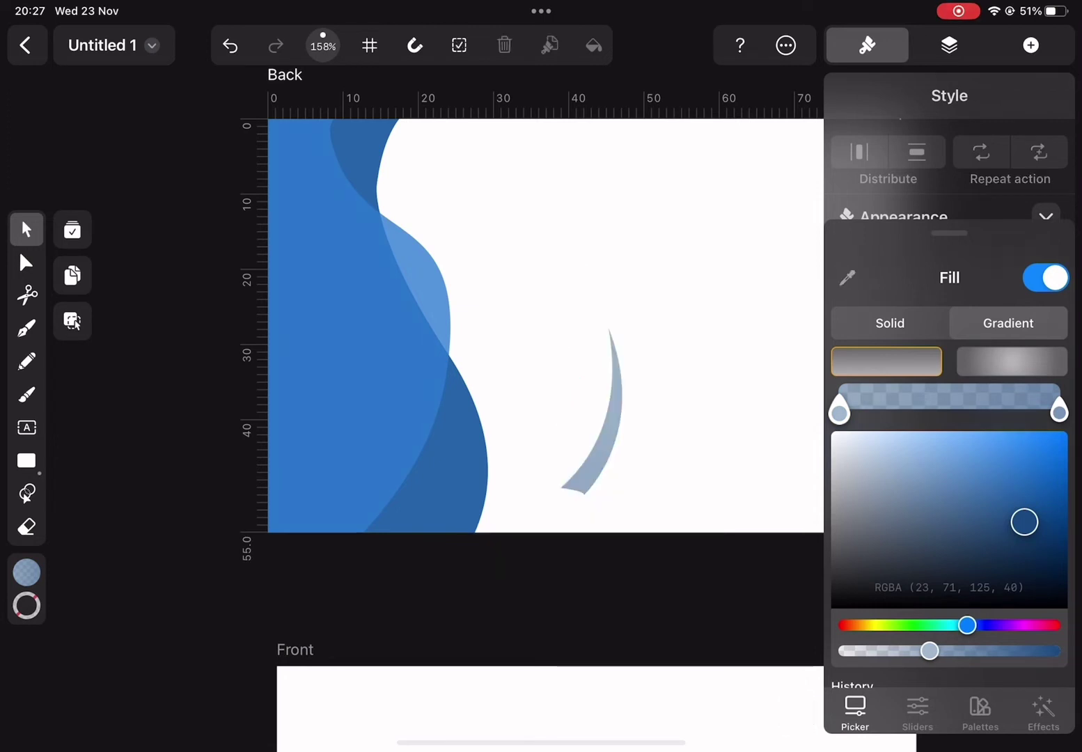
left_click(867, 44)
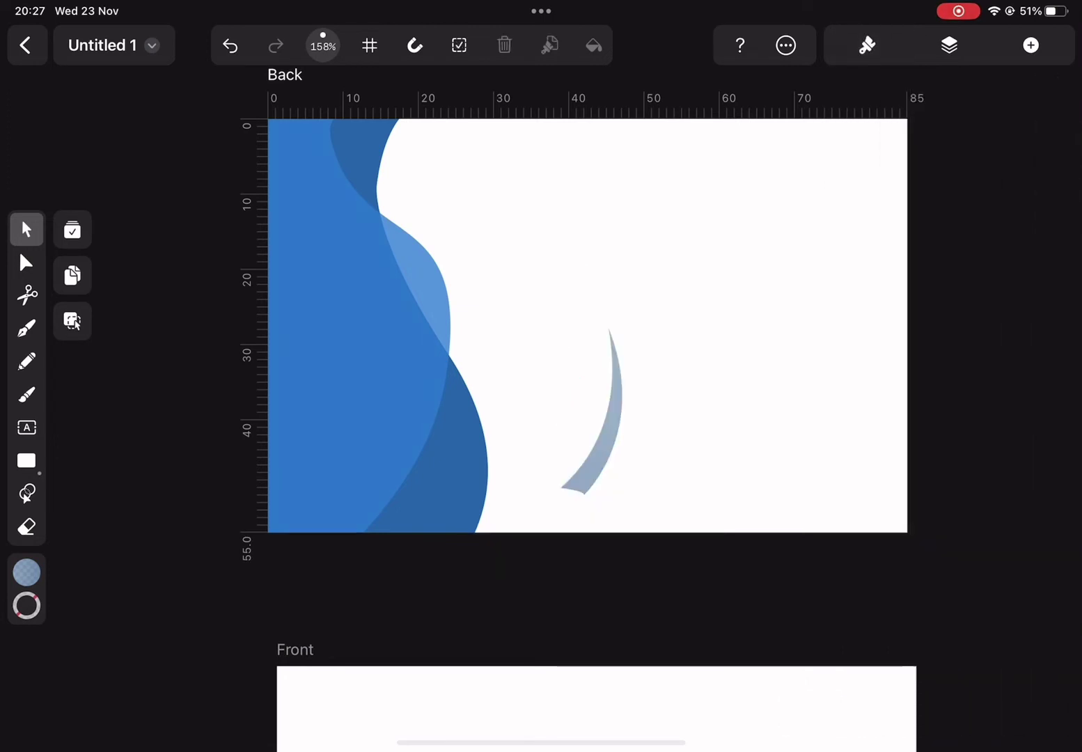
- Set the crescent on the left wave's lower bulge near x 19.52, y 35.78, then select all waves
mouse_move(613, 403)
left_mouse_down()
mouse_move(475, 456)
mouse_move(475, 476)
left_mouse_up()
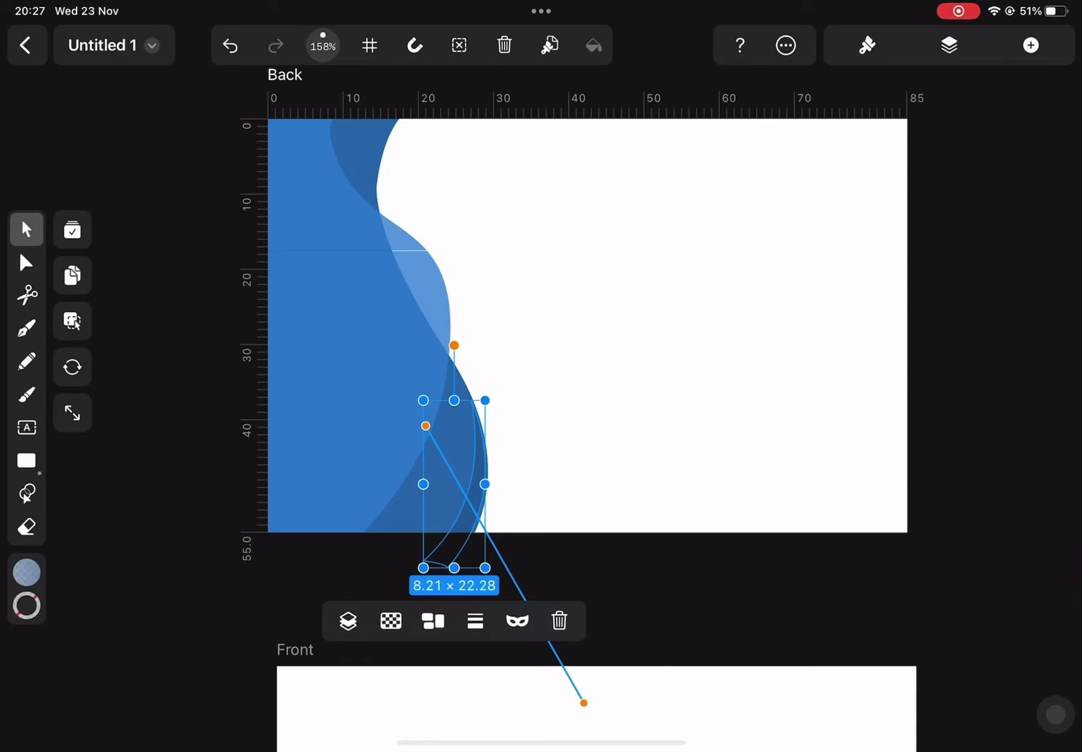
left_click_drag(474, 476, 476, 479)
left_click(1056, 713)
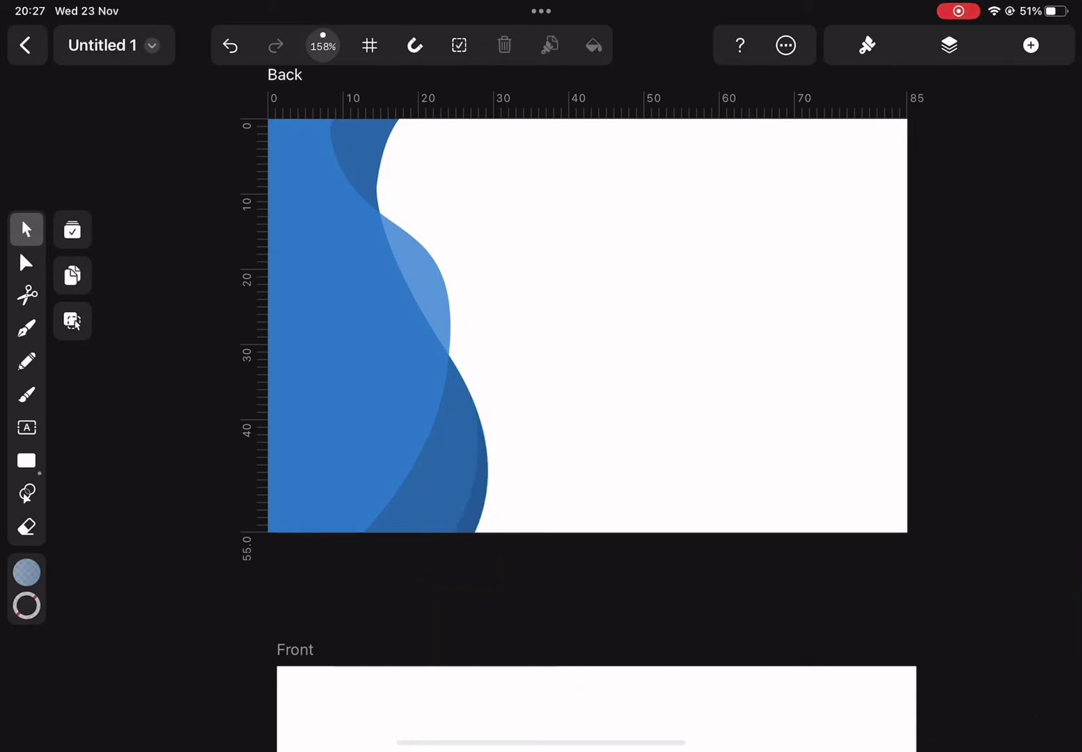
key("ctrl+z")
scroll(585, 328, "down", 2)
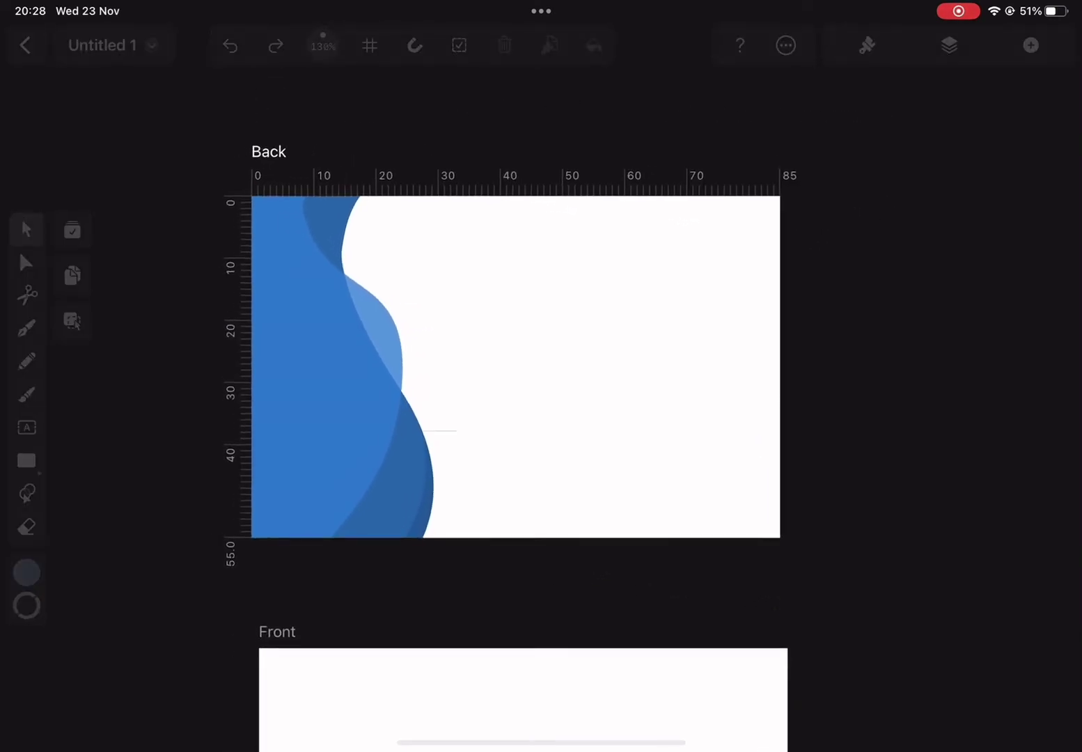
mouse_move(94, 110)
left_mouse_down()
mouse_move(217, 278)
mouse_move(479, 546)
mouse_move(571, 599)
left_mouse_up()
- Group the wave shapes, duplicate the group and move the copy onto the Front card
left_click(334, 647)
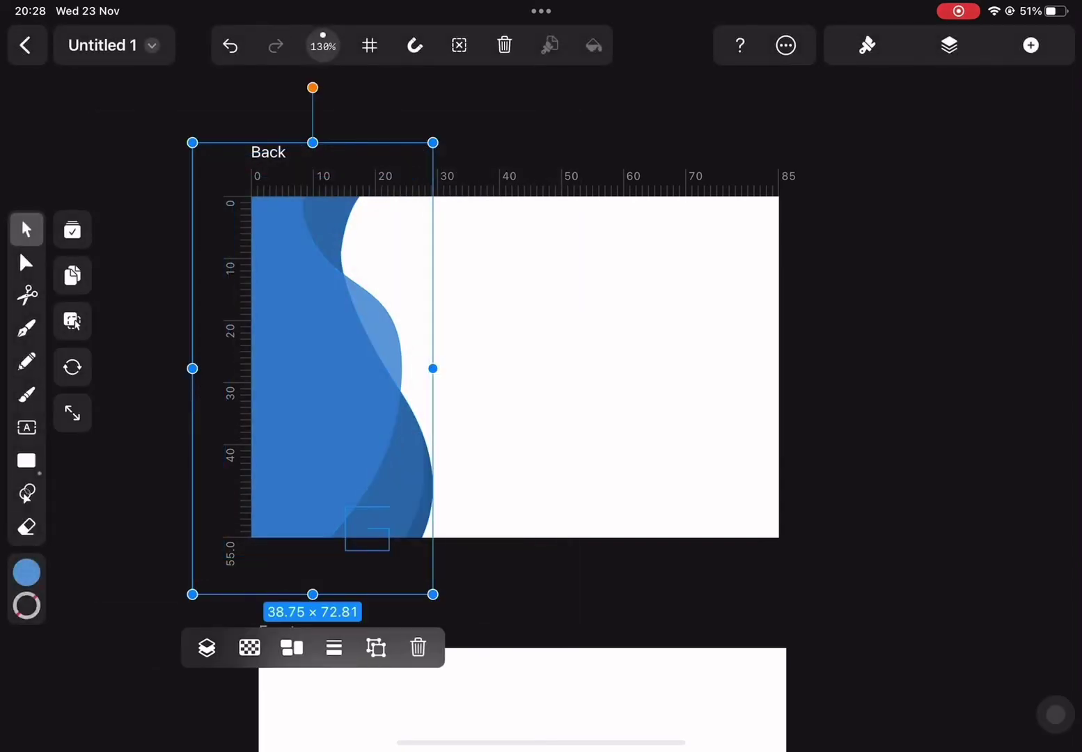
key("Escape")
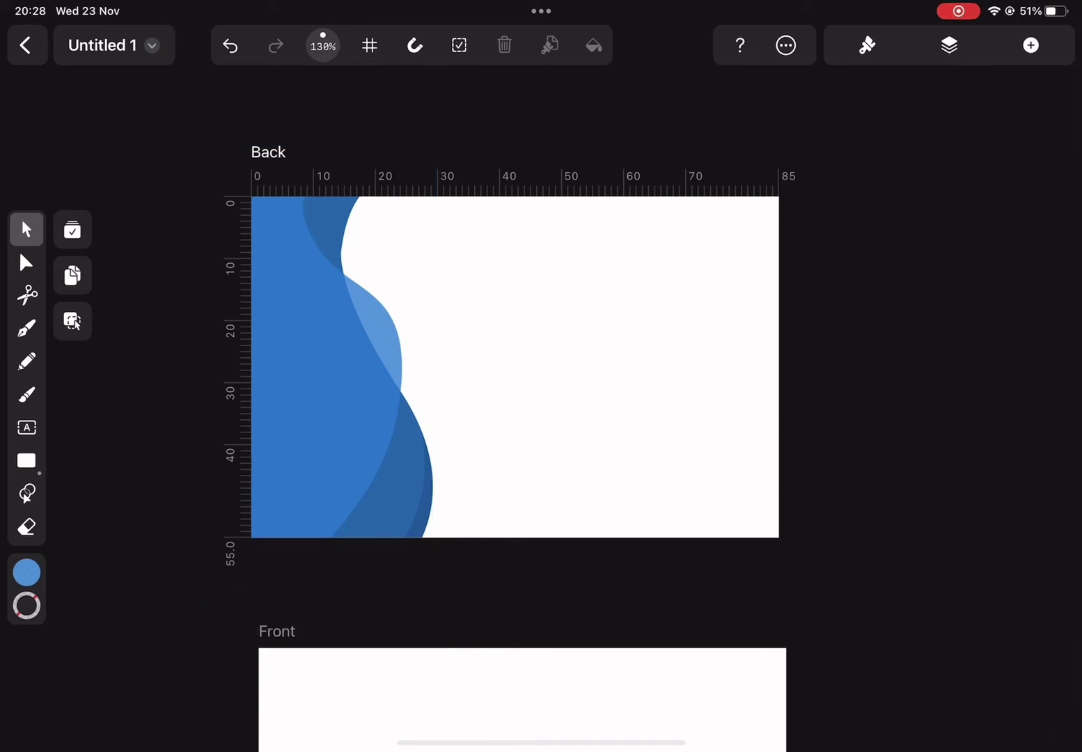
scroll(515, 367, "down", 3)
scroll(487, 390, "down", 5)
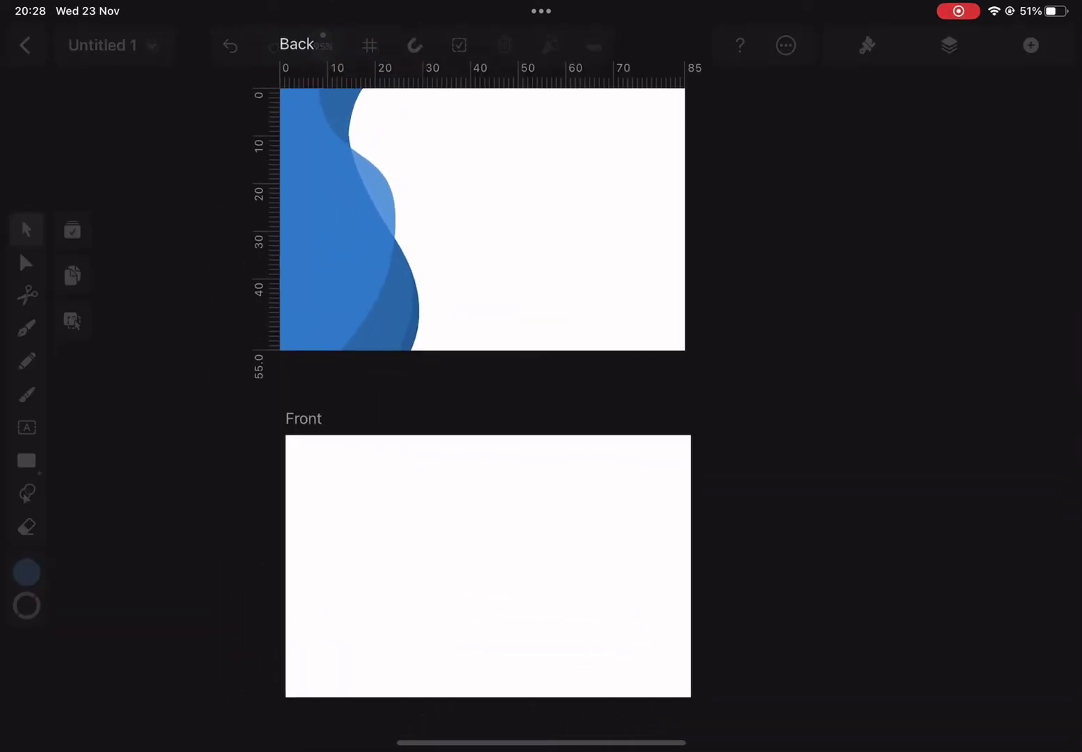
left_click(374, 339)
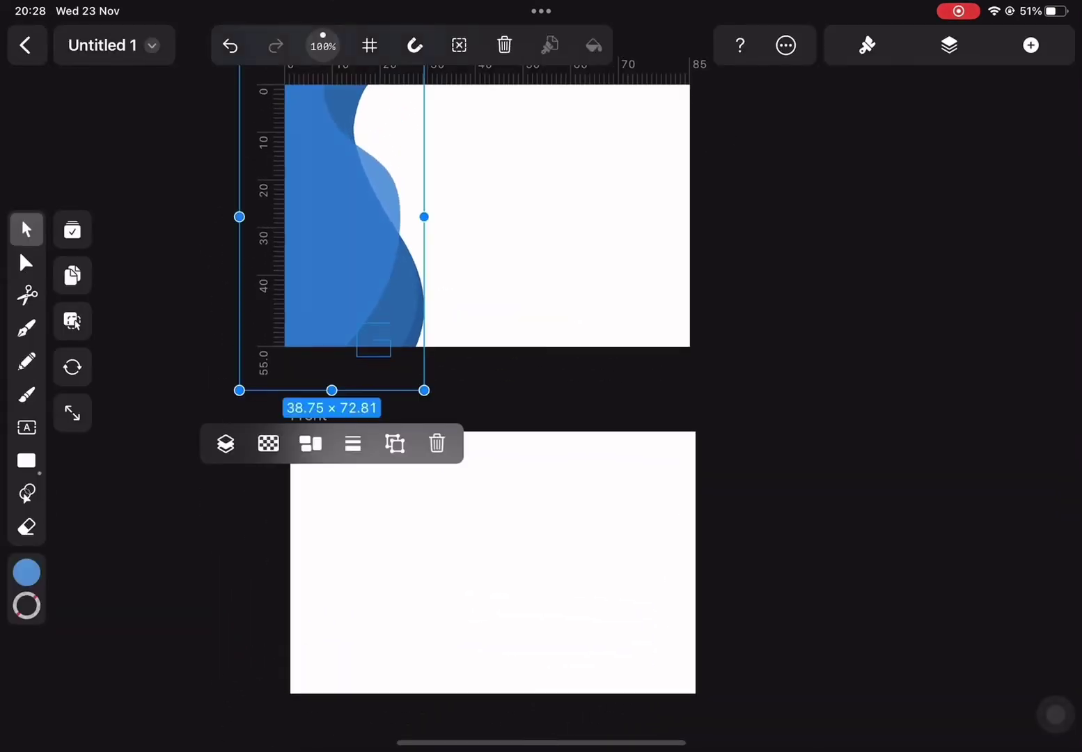
left_click(72, 275)
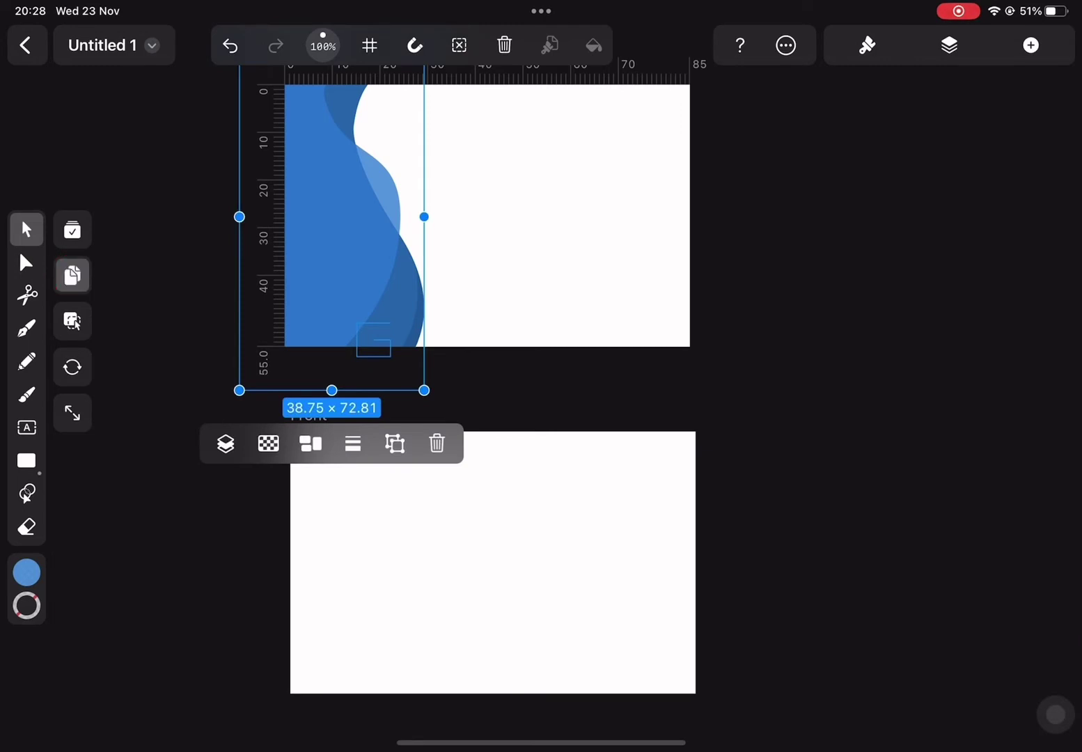
left_click_drag(348, 243, 553, 590)
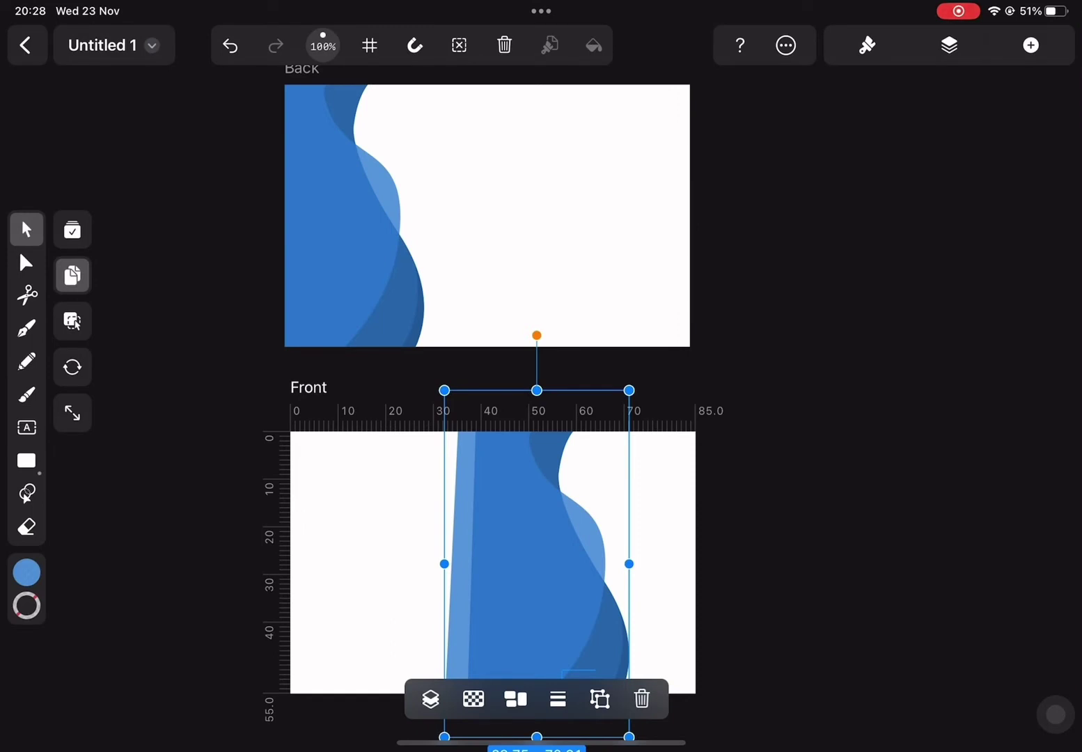
- Rotate the wave copy 180° and fit it along the Front card's right edge
left_click(867, 45)
scroll(948, 418, "up", 5)
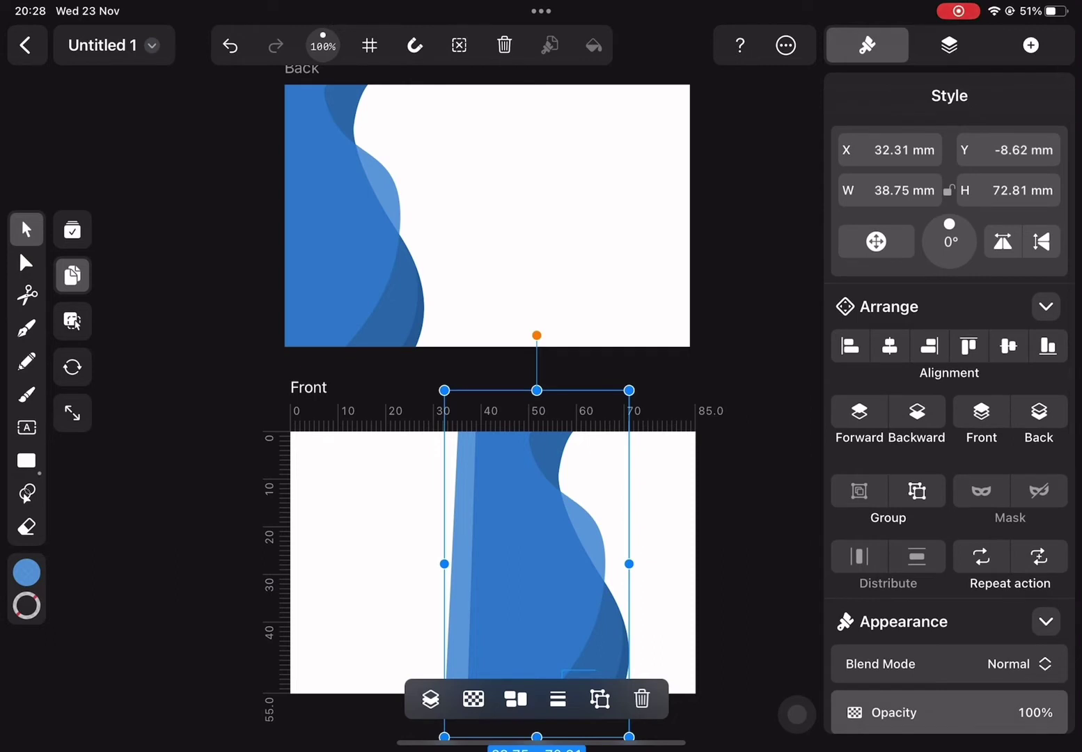
left_click_drag(949, 223, 949, 258)
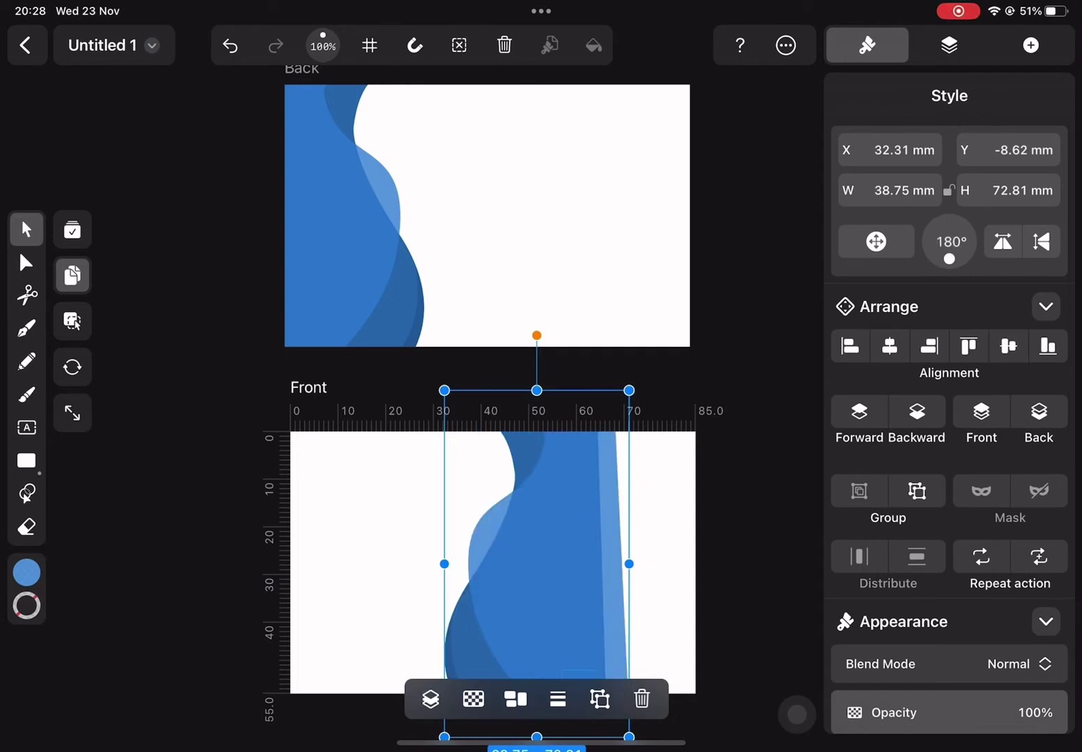
key("ctrl+z")
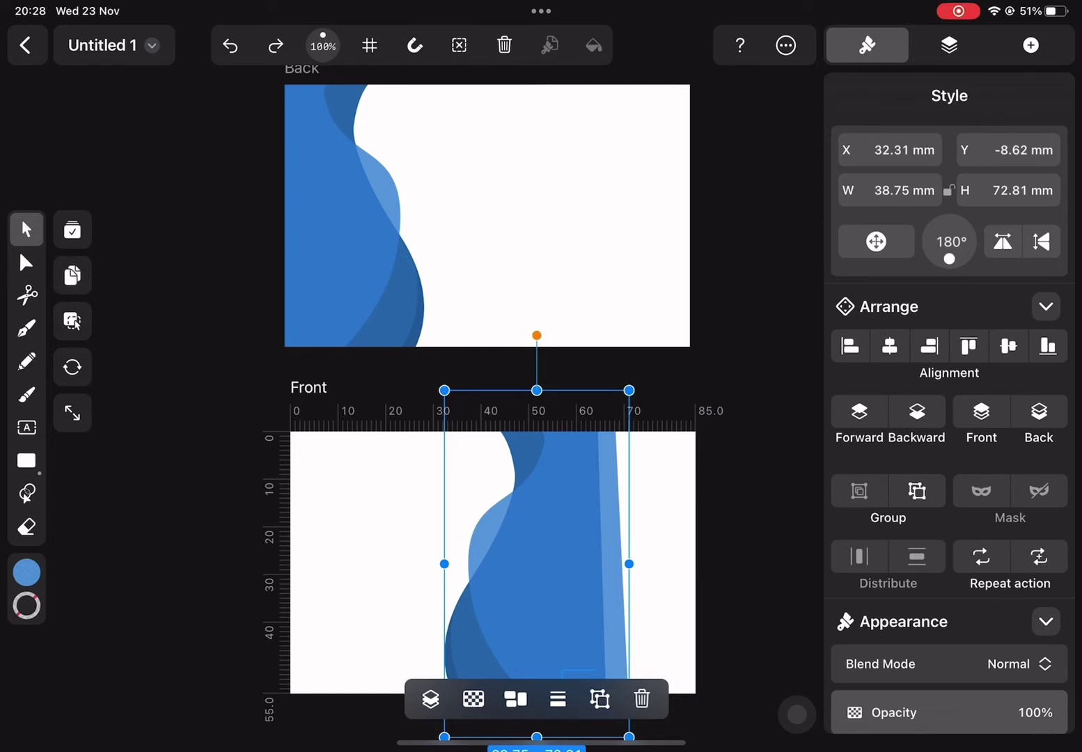
left_click_drag(536, 557, 677, 556)
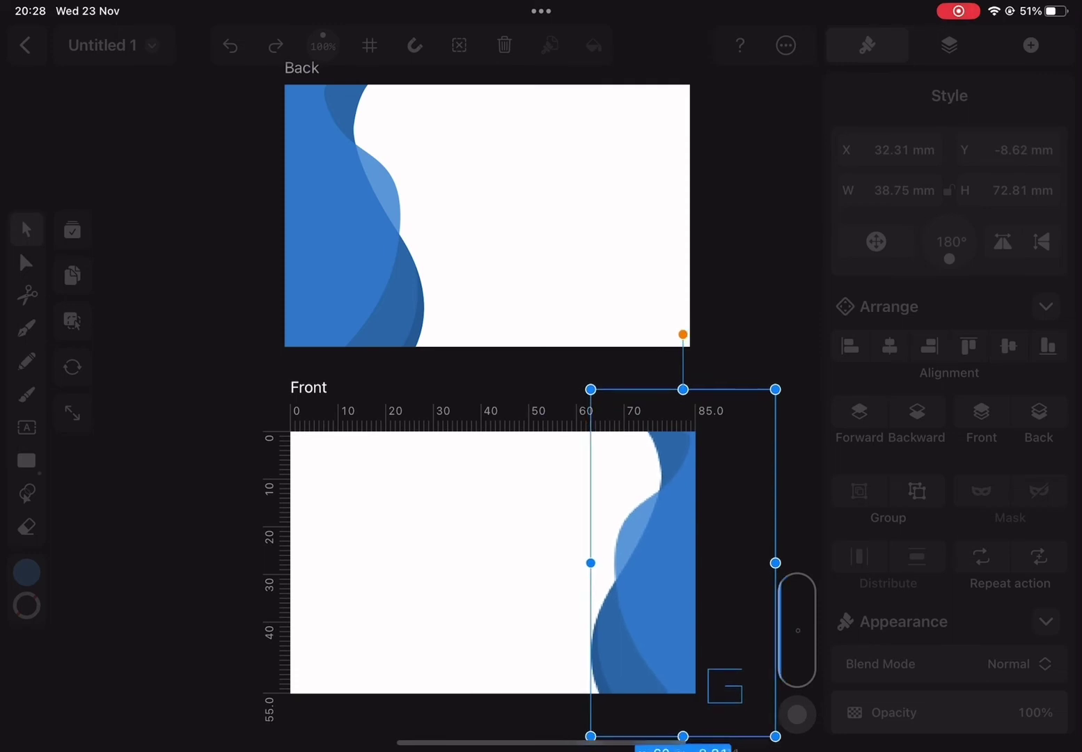
left_click_drag(678, 563, 679, 557)
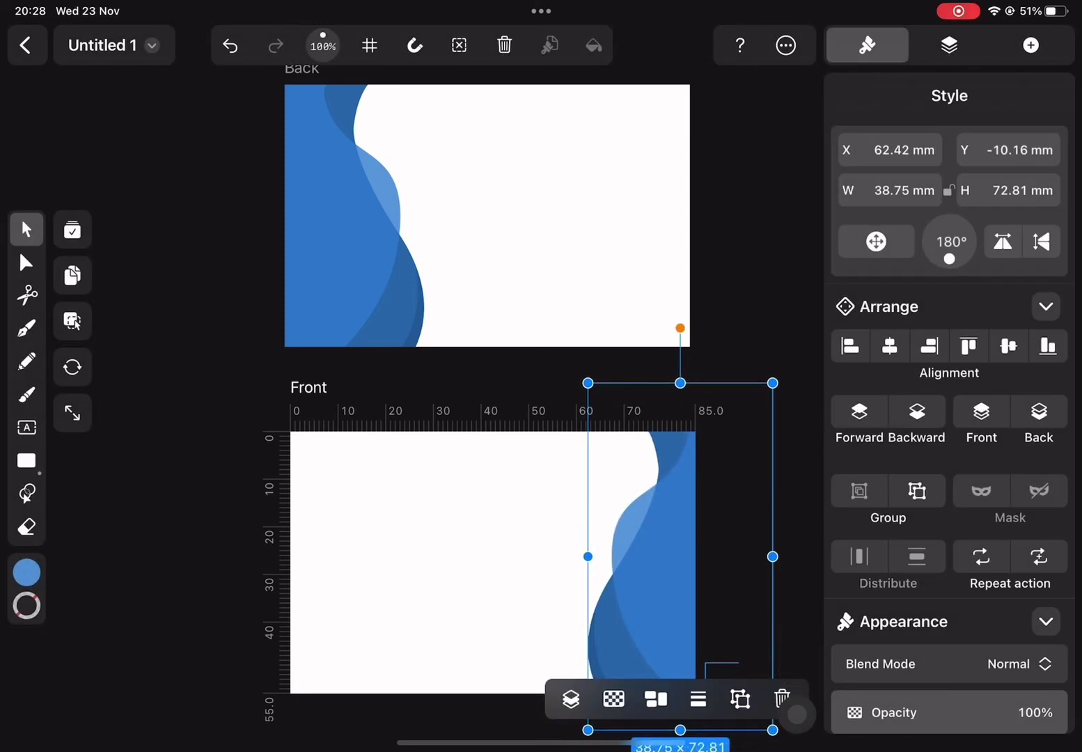
left_click(798, 714)
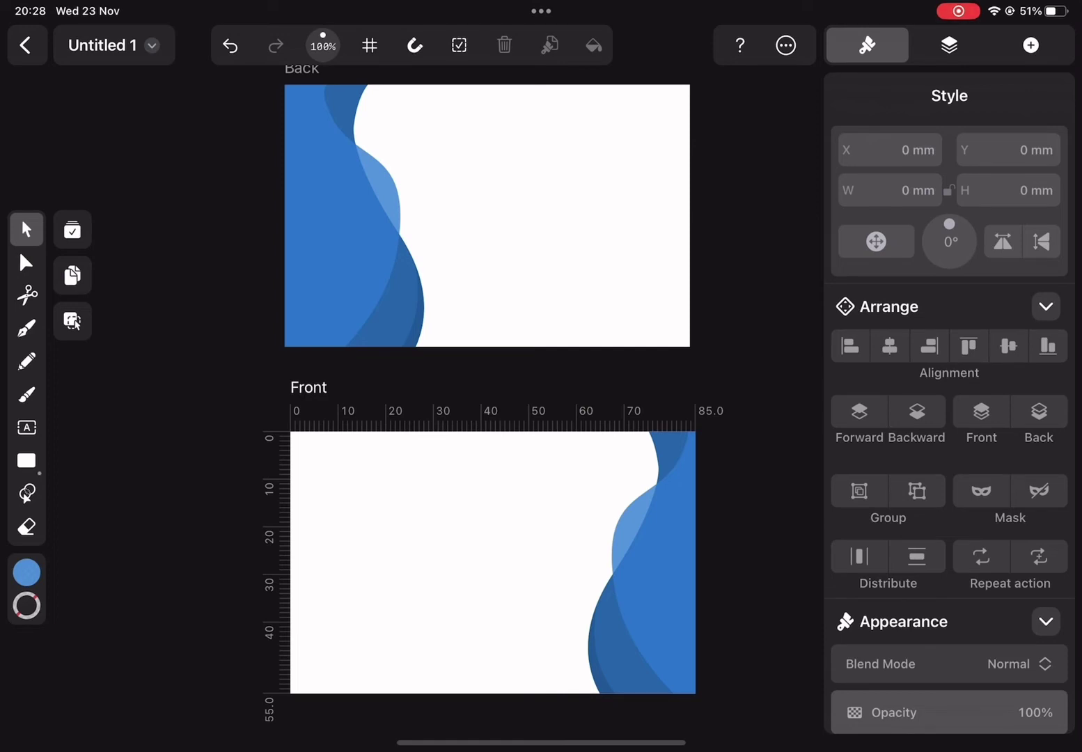
left_click(867, 45)
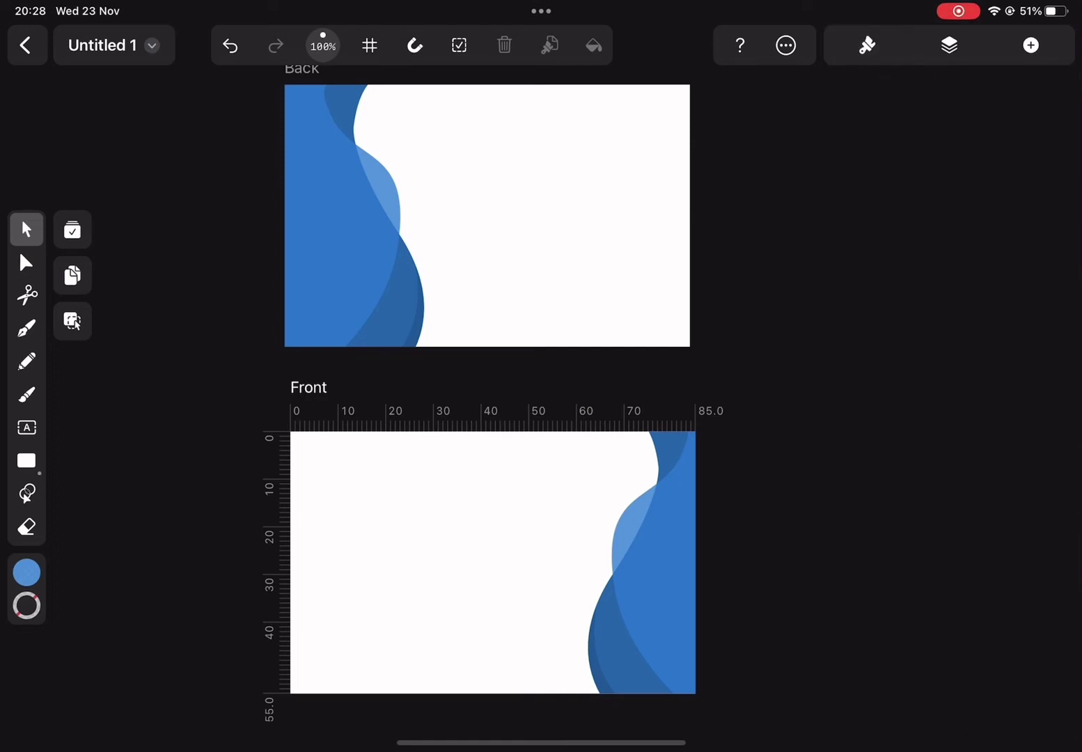
- Insert the blue unicorn image from the Photos Recent album onto the Back card
scroll(511, 390, "up", 3)
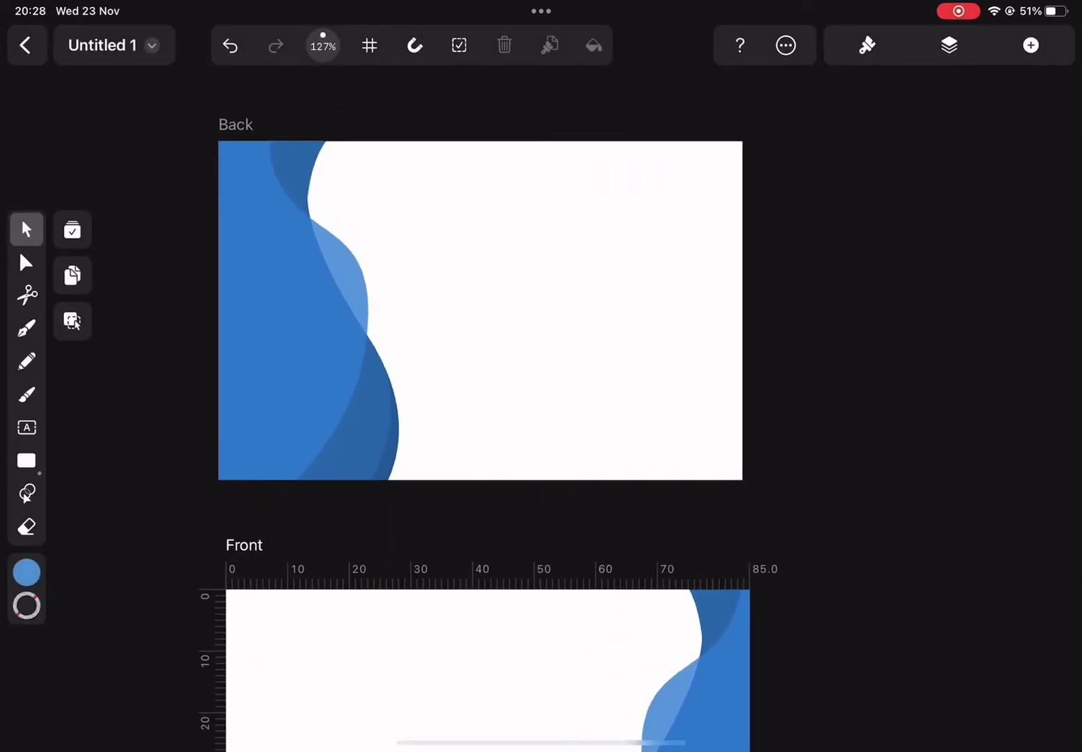
scroll(512, 320, "up", 2)
scroll(511, 320, "up", 2)
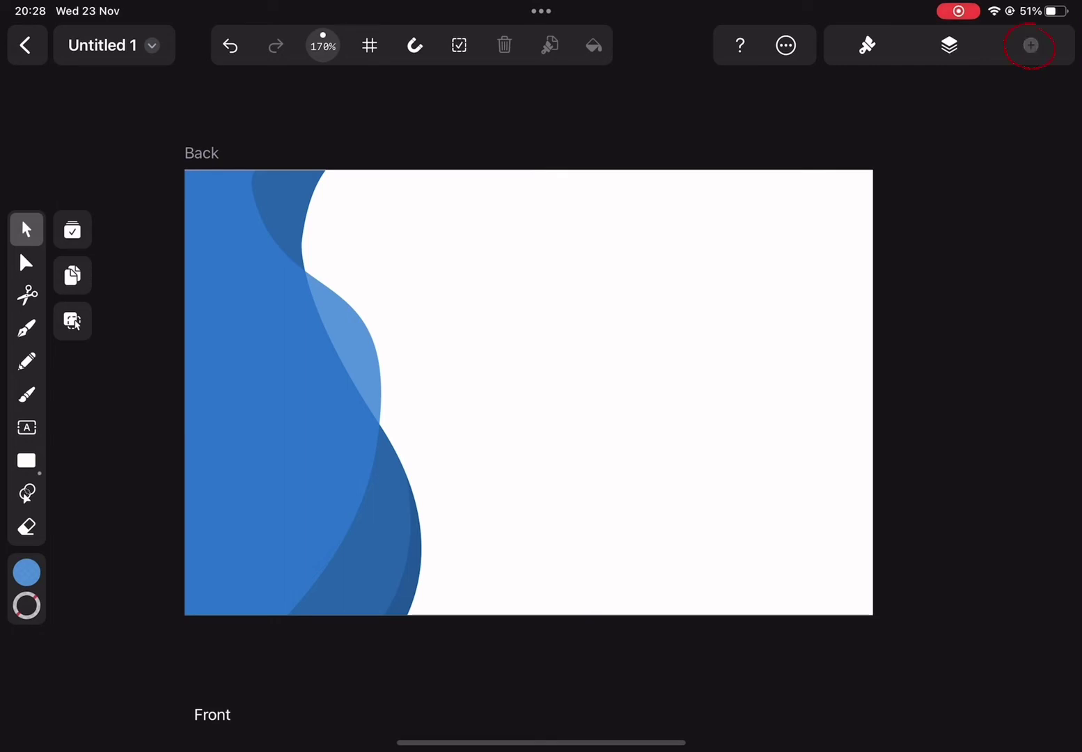
left_click(1031, 45)
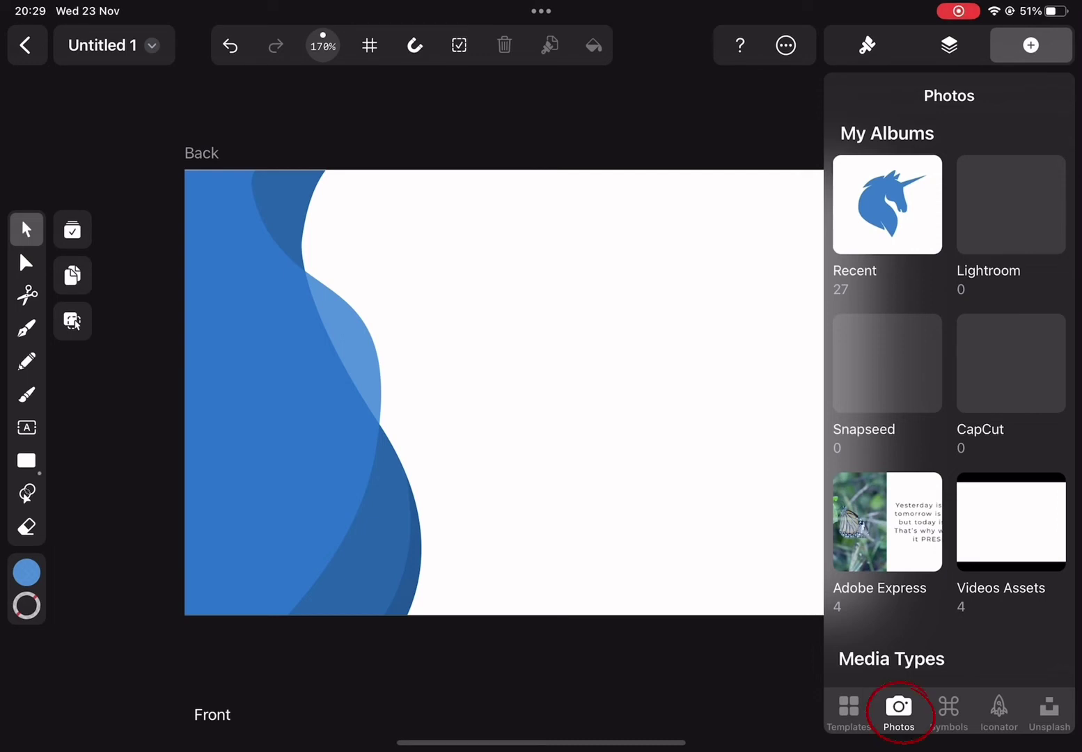
left_click(887, 204)
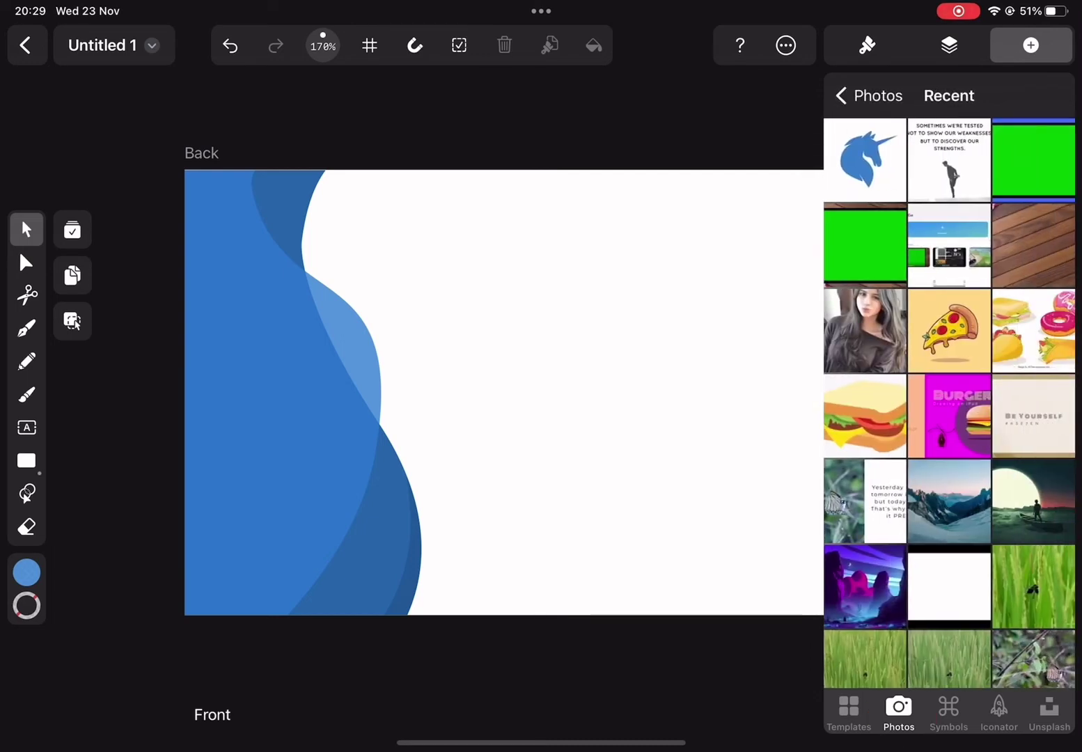
key("super+a")
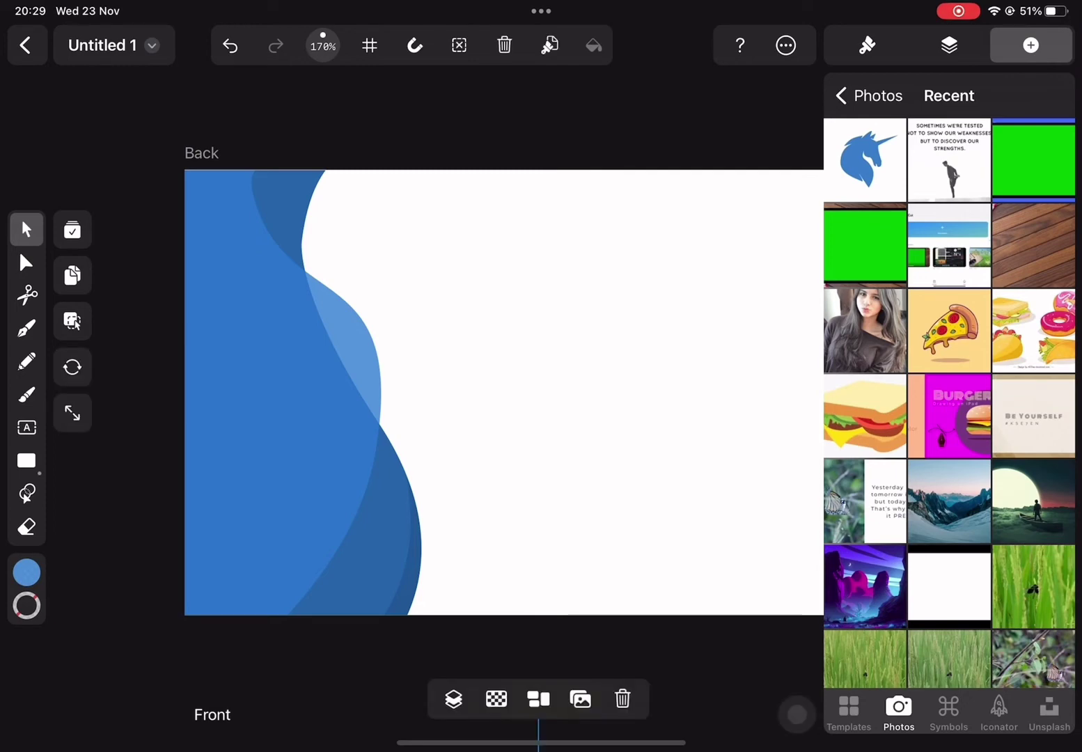
key("super+z")
key("super+shift+z")
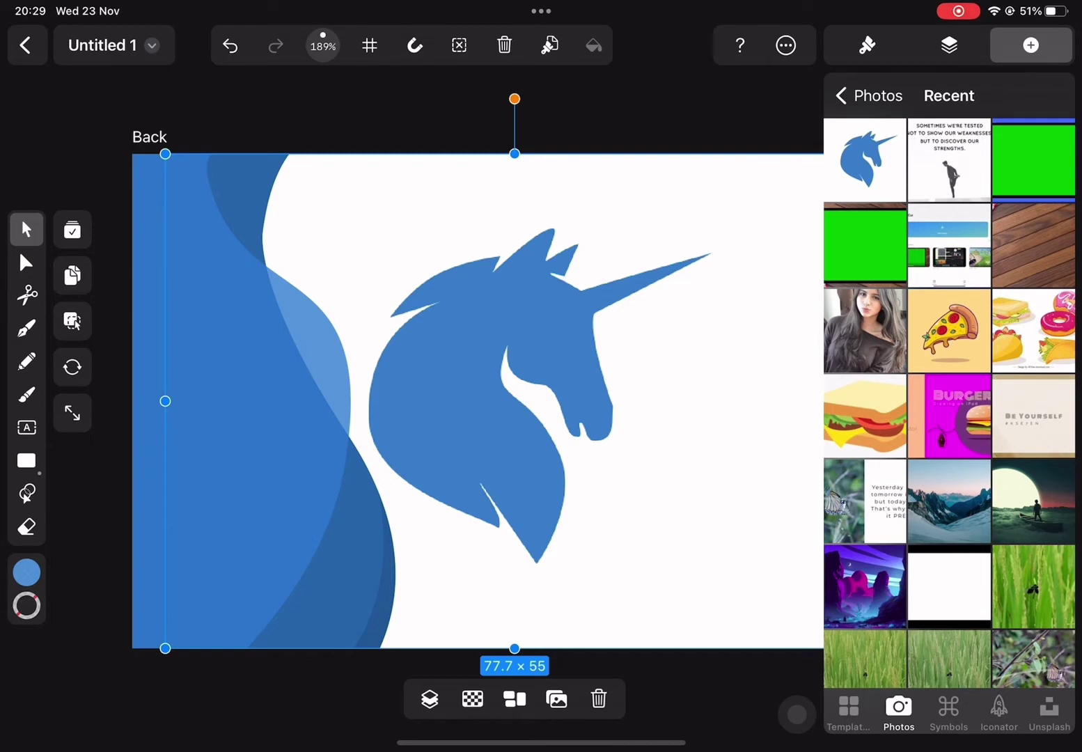
left_click(1031, 44)
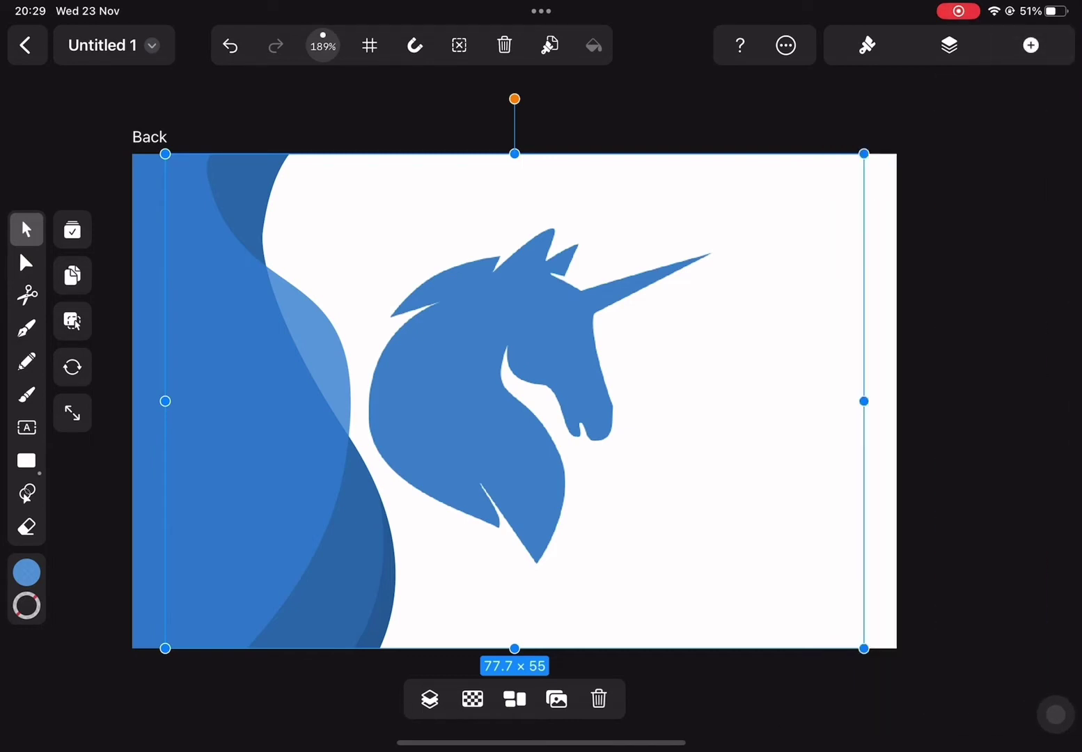
- Resize the unicorn logo and position it at the Back card's top right
mouse_move(165, 154)
left_mouse_down()
mouse_move(488, 381)
mouse_move(441, 349)
left_mouse_up()
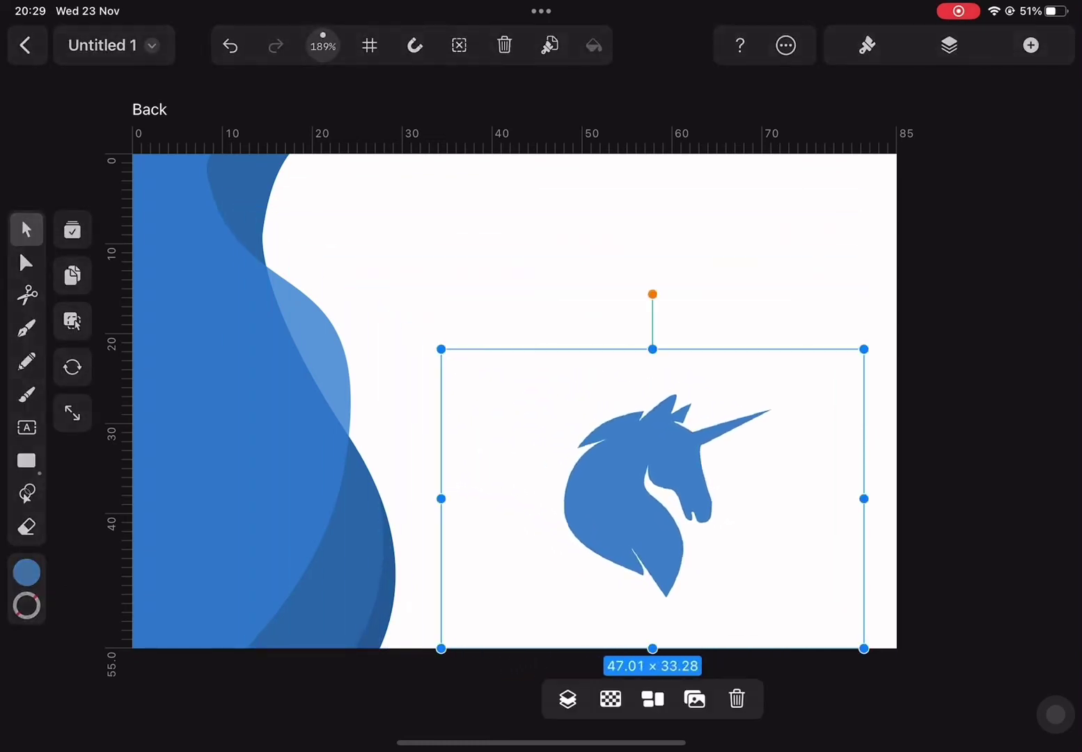
left_click_drag(863, 349, 815, 383)
left_click_drag(628, 516, 653, 286)
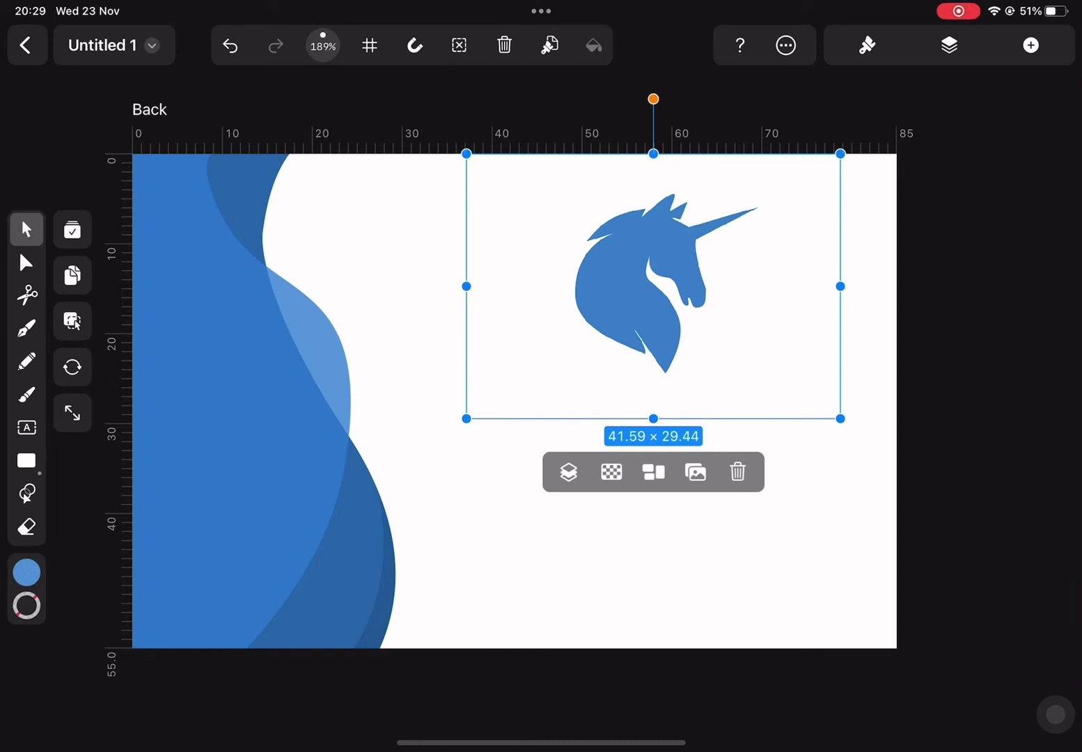
left_click_drag(840, 419, 860, 442)
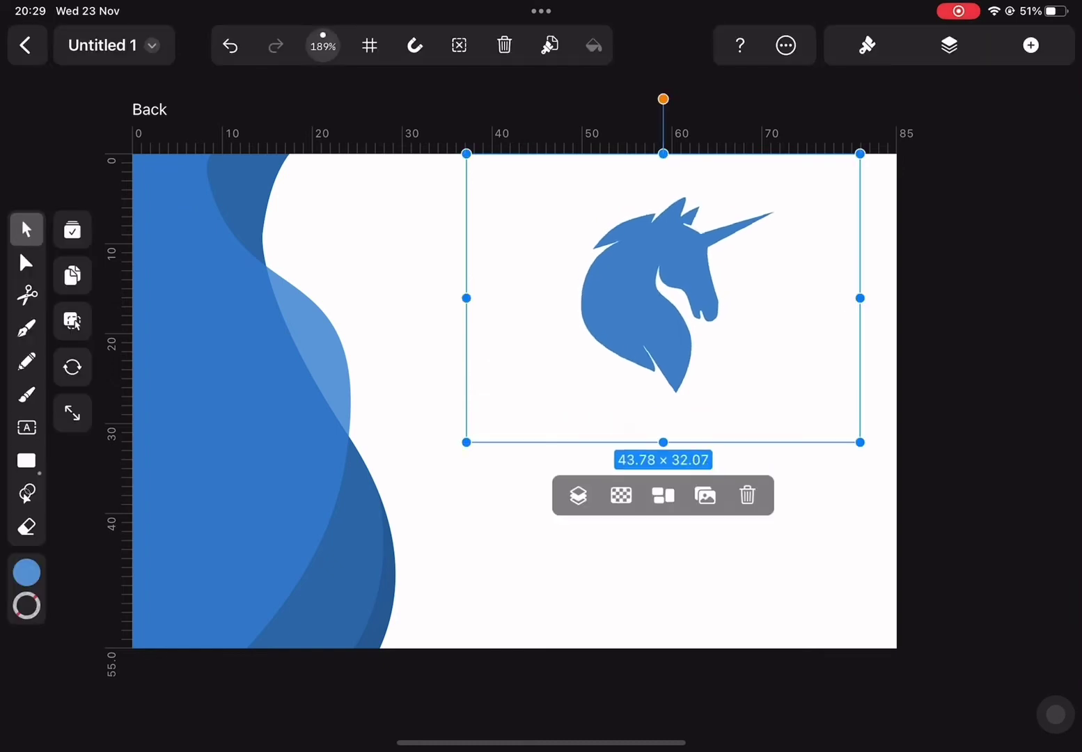
left_click_drag(648, 300, 639, 303)
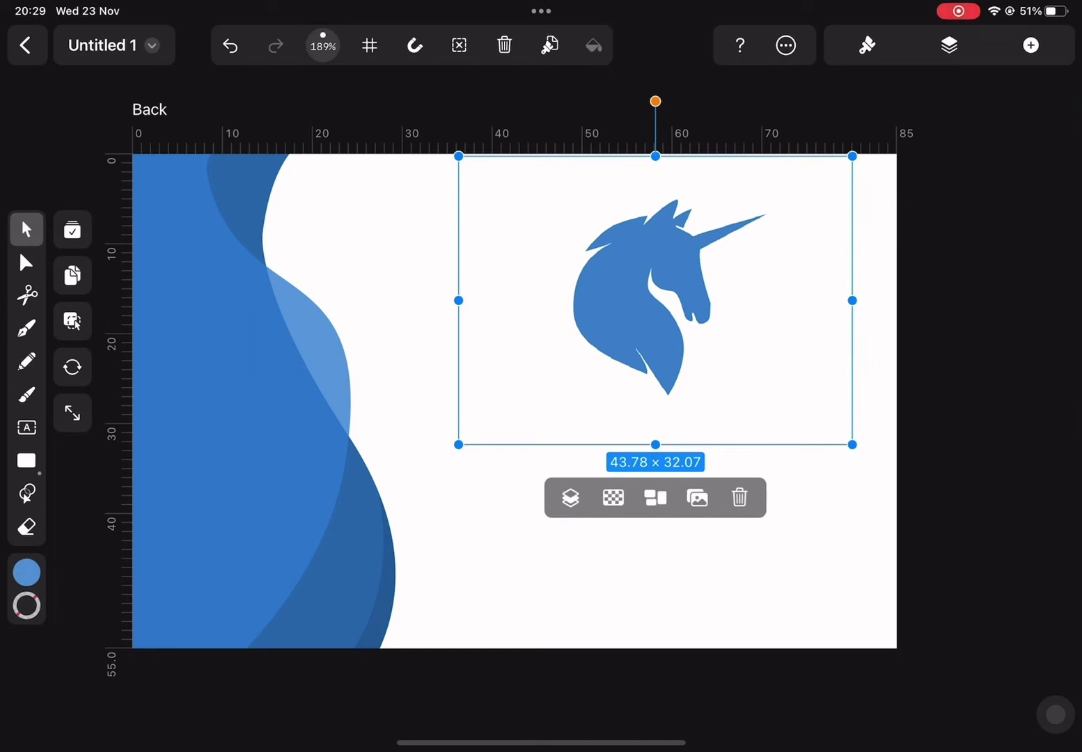
left_click(1055, 714)
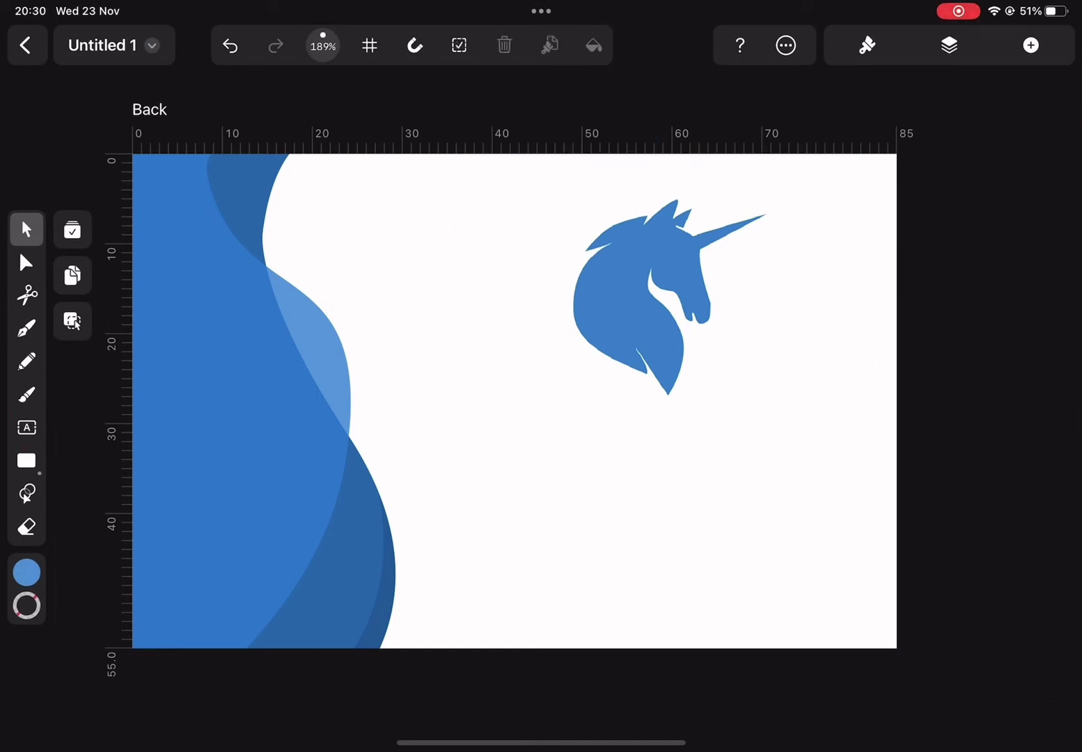
left_click(26, 427)
- Add the text 'Unicorn Axe' below the unicorn logo and enlarge its text box
left_click(587, 365)
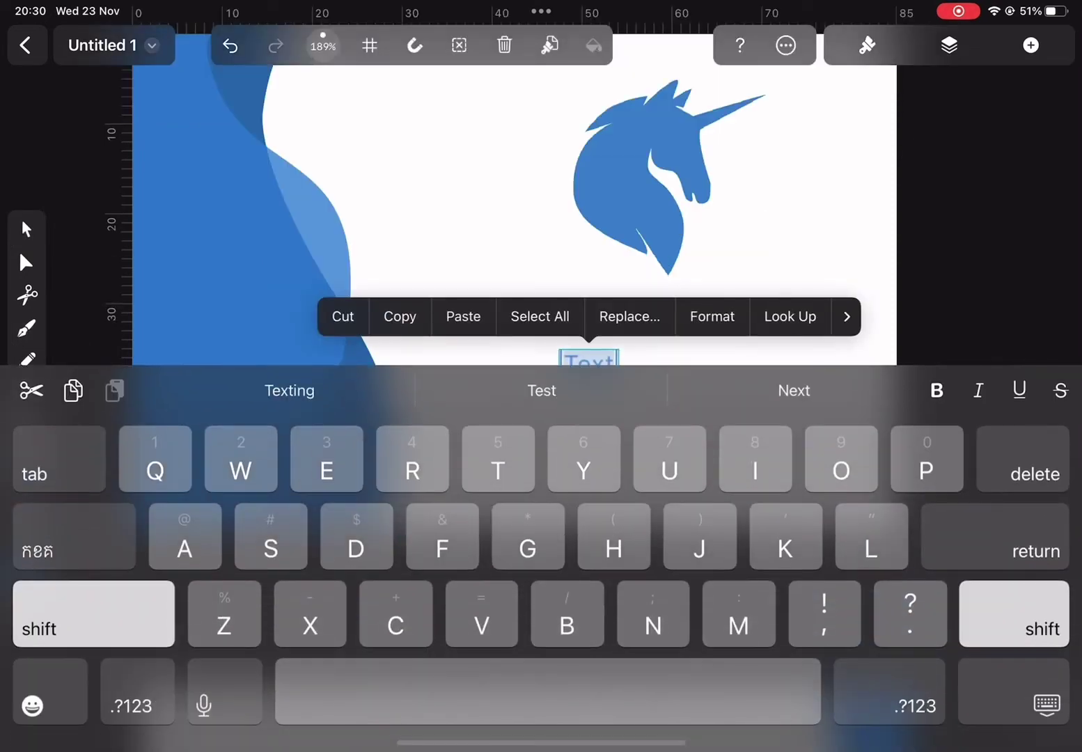
type("Uni")
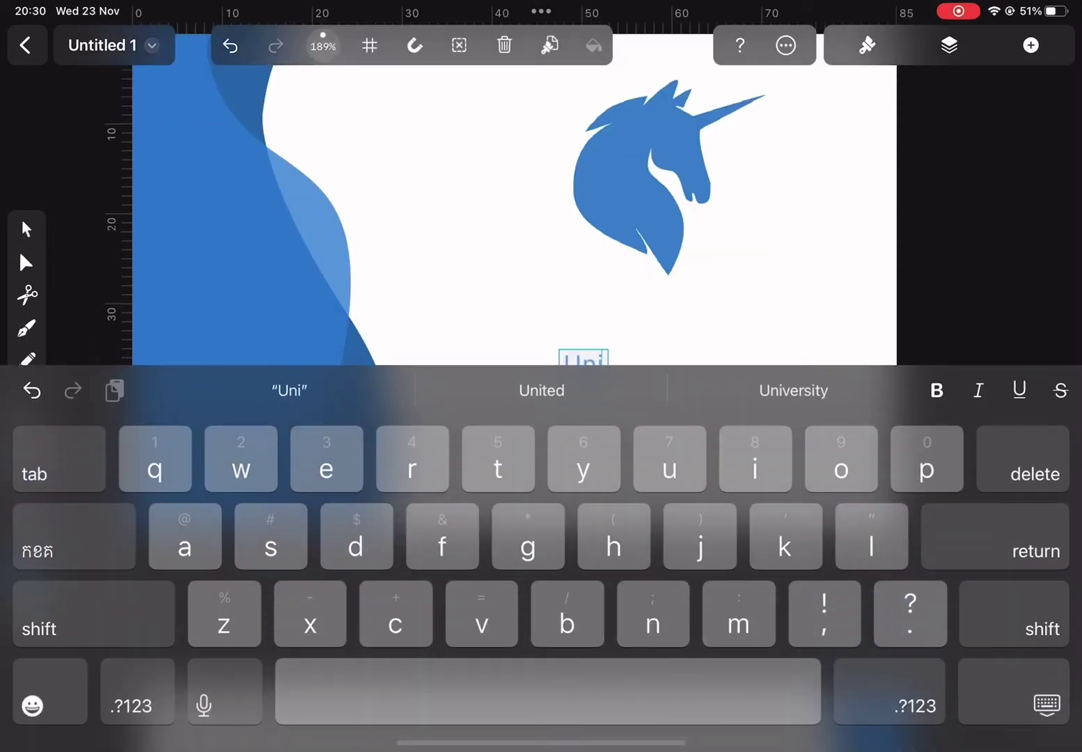
type("co")
left_click(542, 390)
type("Axe")
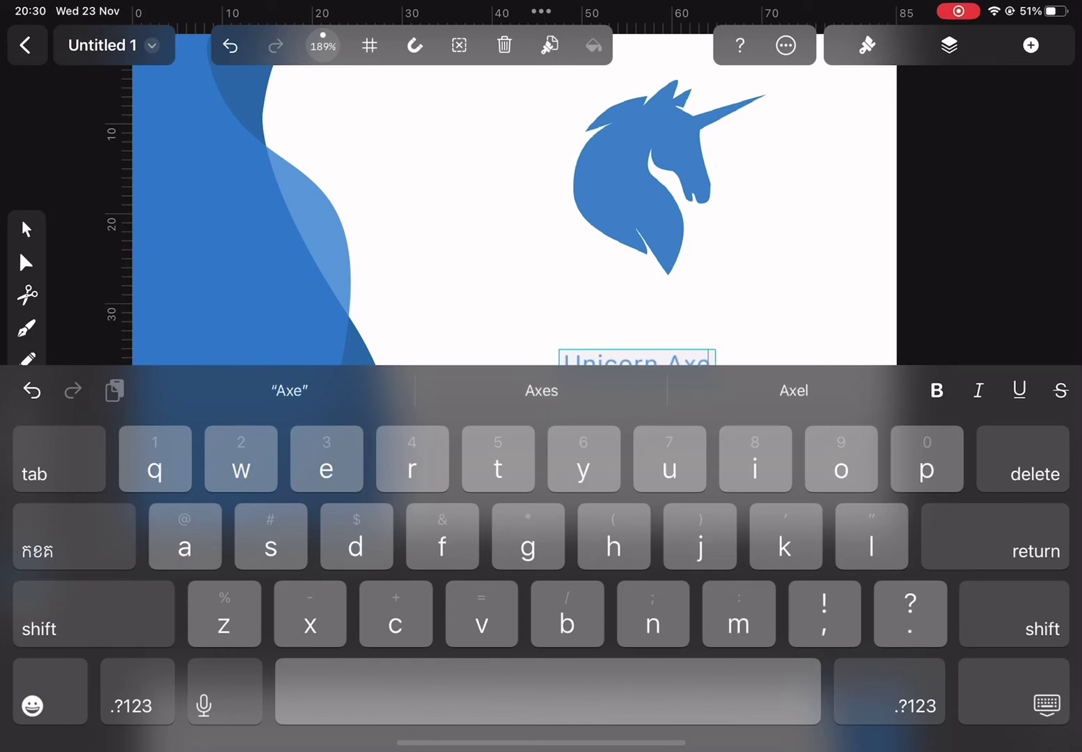
left_click(1047, 705)
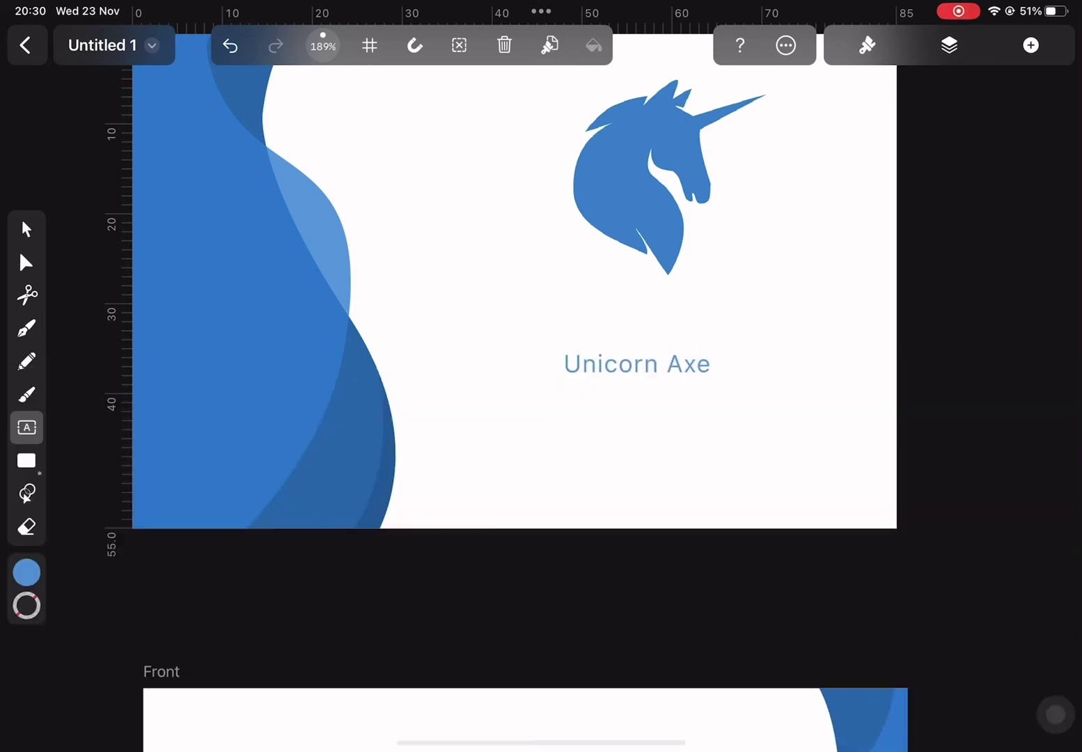
left_click_drag(637, 364, 610, 323)
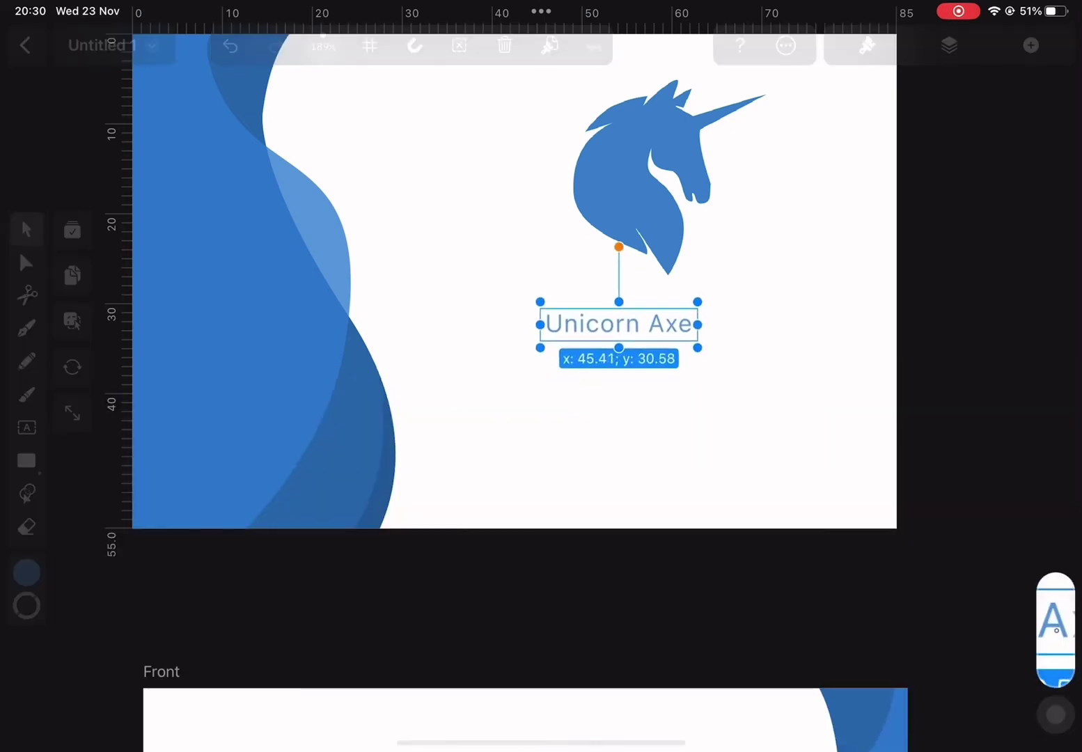
left_click_drag(689, 346, 731, 367)
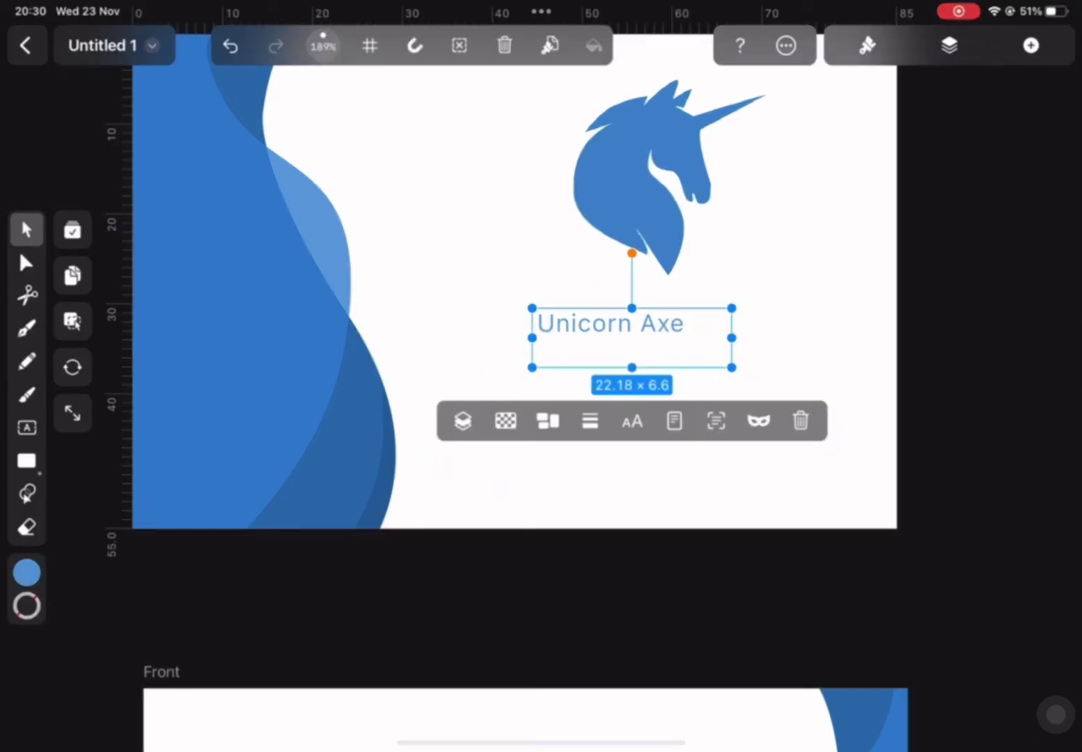
- Set the Unicorn Axe title to 16 pt, widen it, and centre it under the logo
left_click(631, 420)
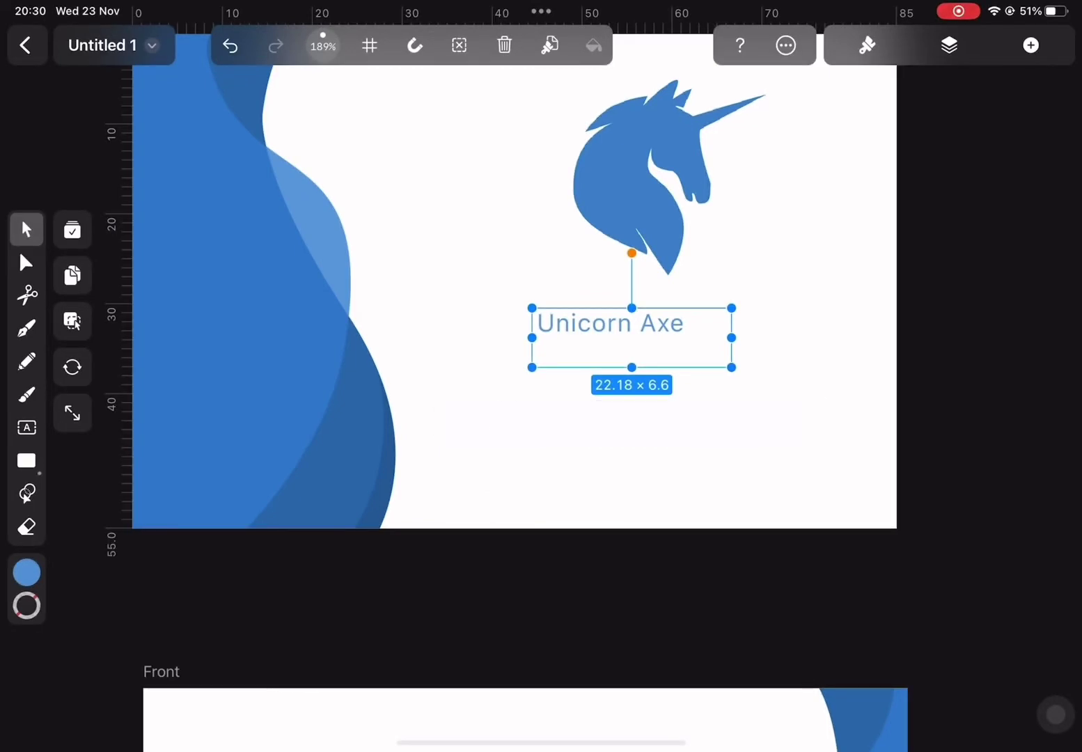
left_click_drag(627, 420, 643, 420)
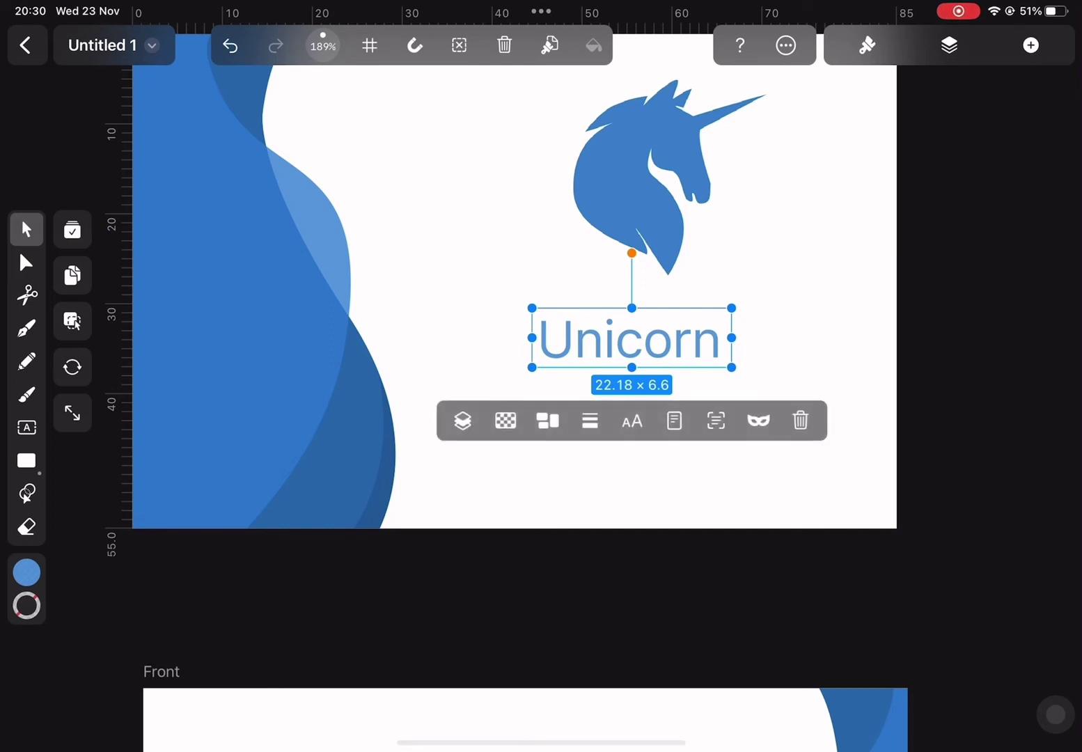
type("Axe")
left_click_drag(829, 338, 843, 338)
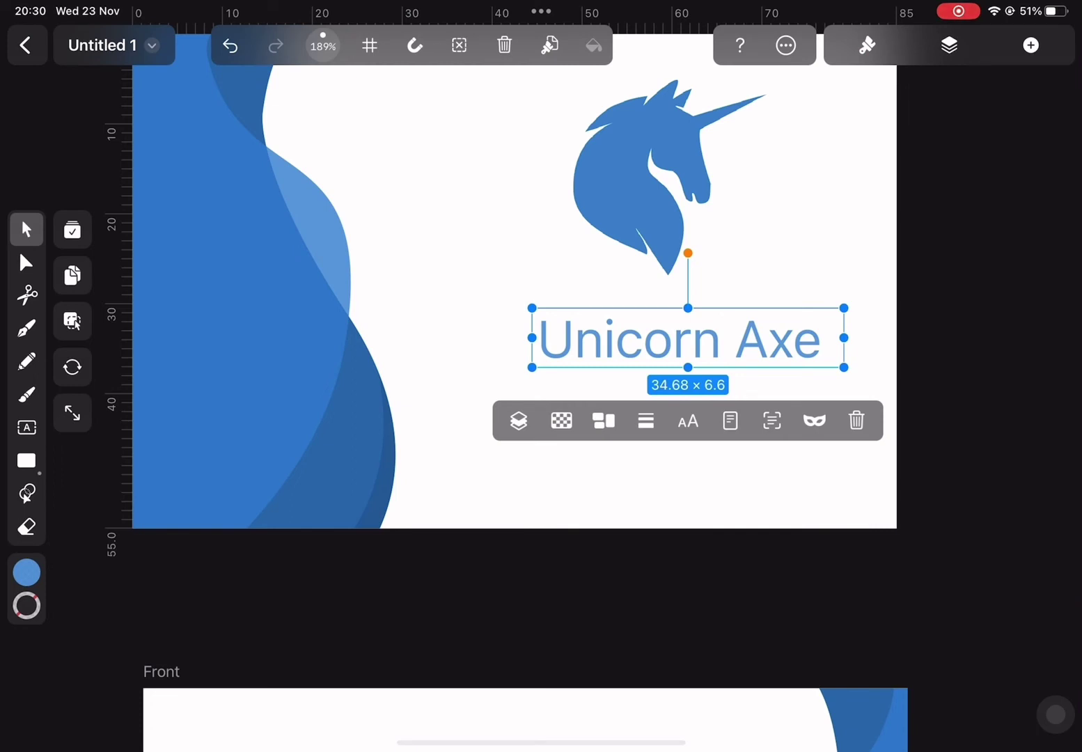
left_click(730, 421)
left_click(708, 468)
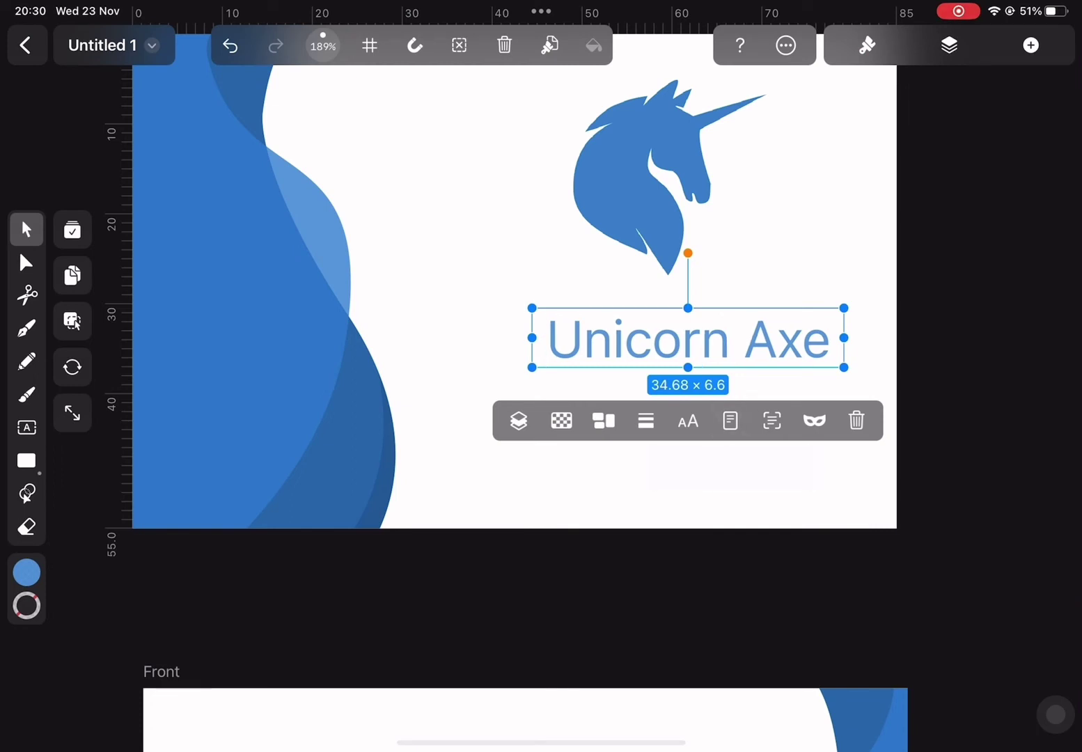
left_click_drag(687, 337, 641, 333)
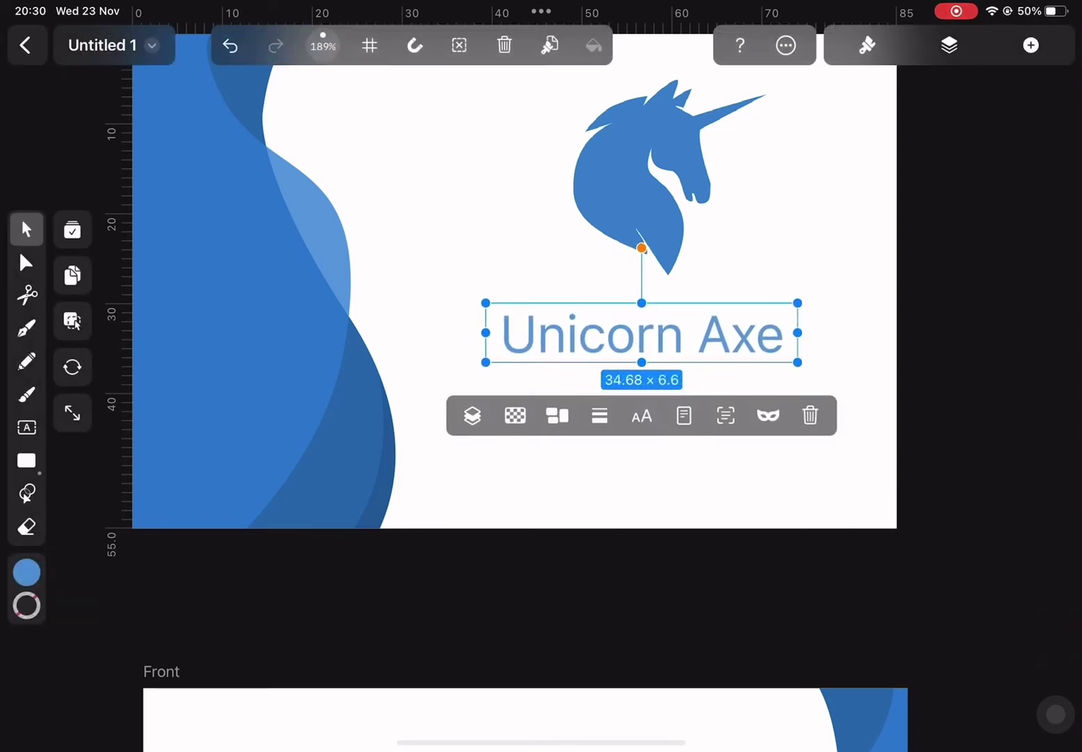
scroll(515, 299, "down", 3)
- Nudge the unicorn logo down and lower the Unicorn Axe title slightly beneath it
left_click(577, 223)
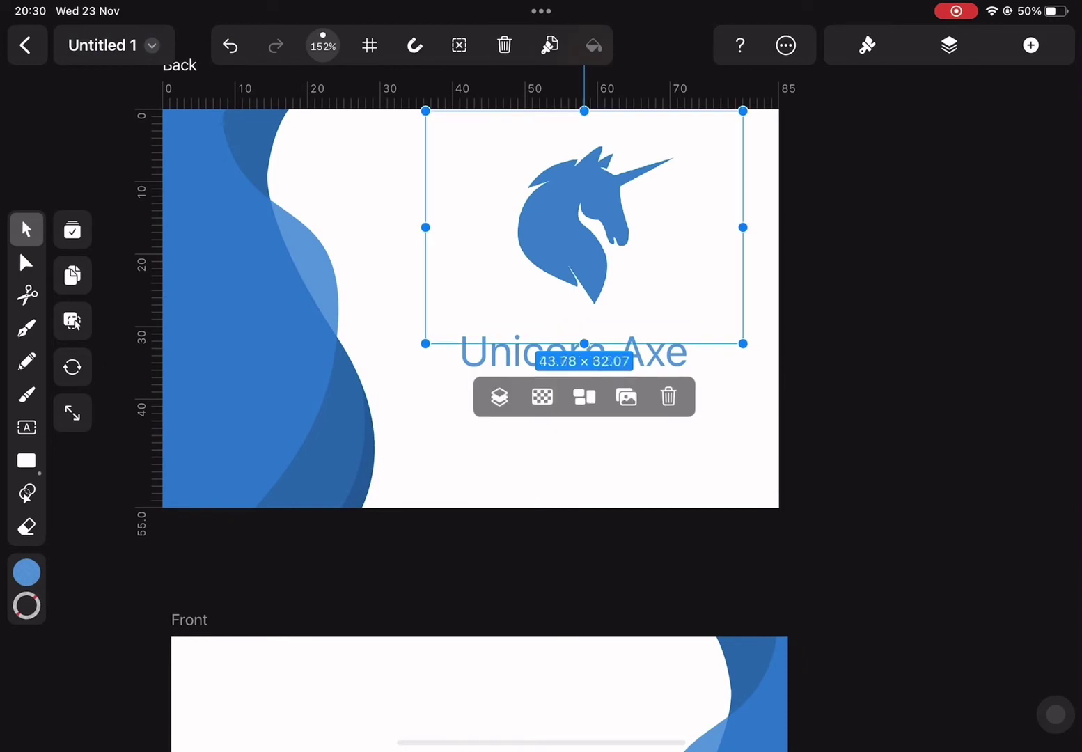
left_click_drag(578, 230, 576, 261)
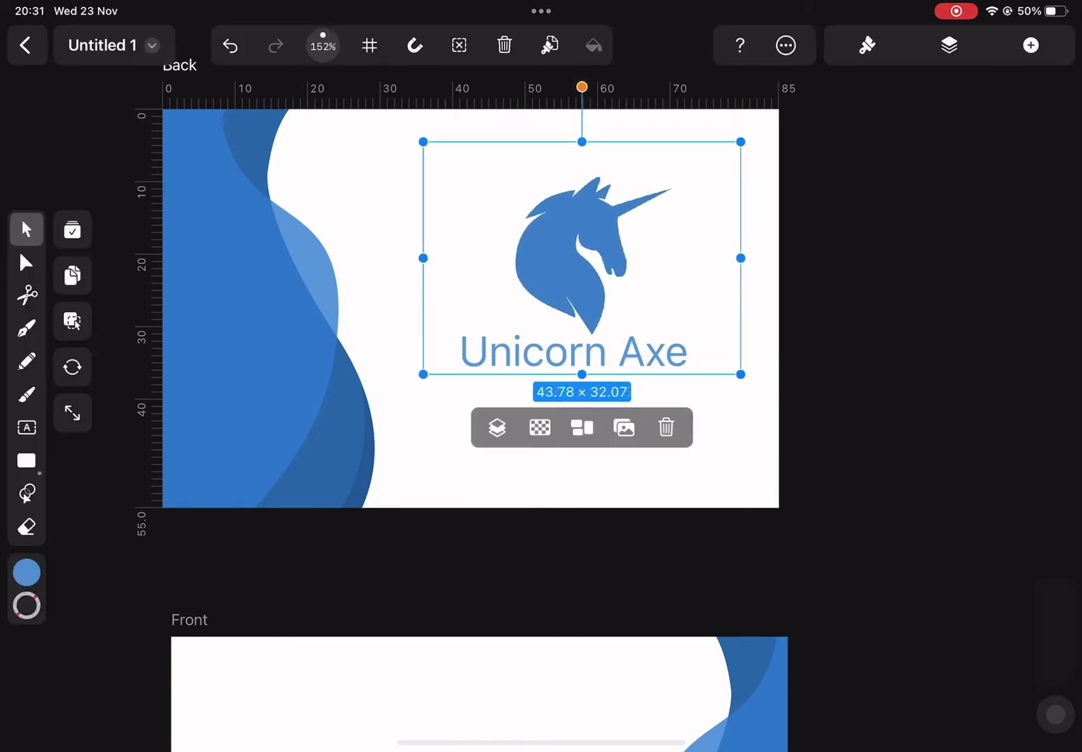
key("Escape")
left_click(573, 352)
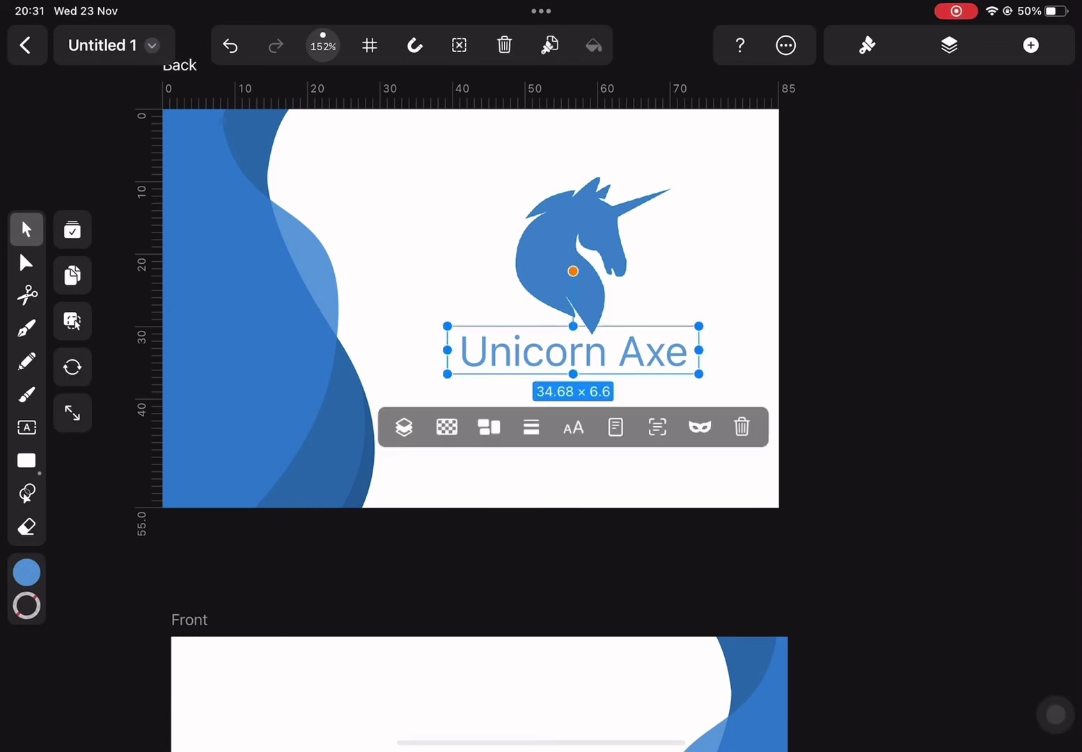
left_click_drag(573, 352, 572, 366)
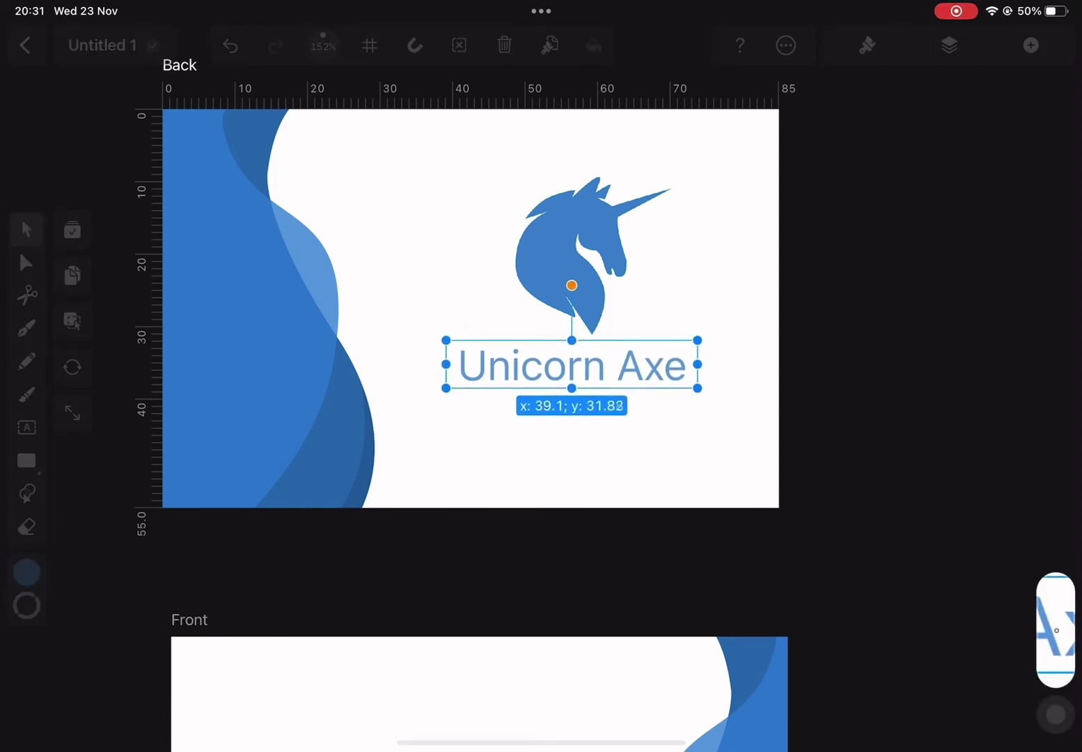
left_click(550, 258)
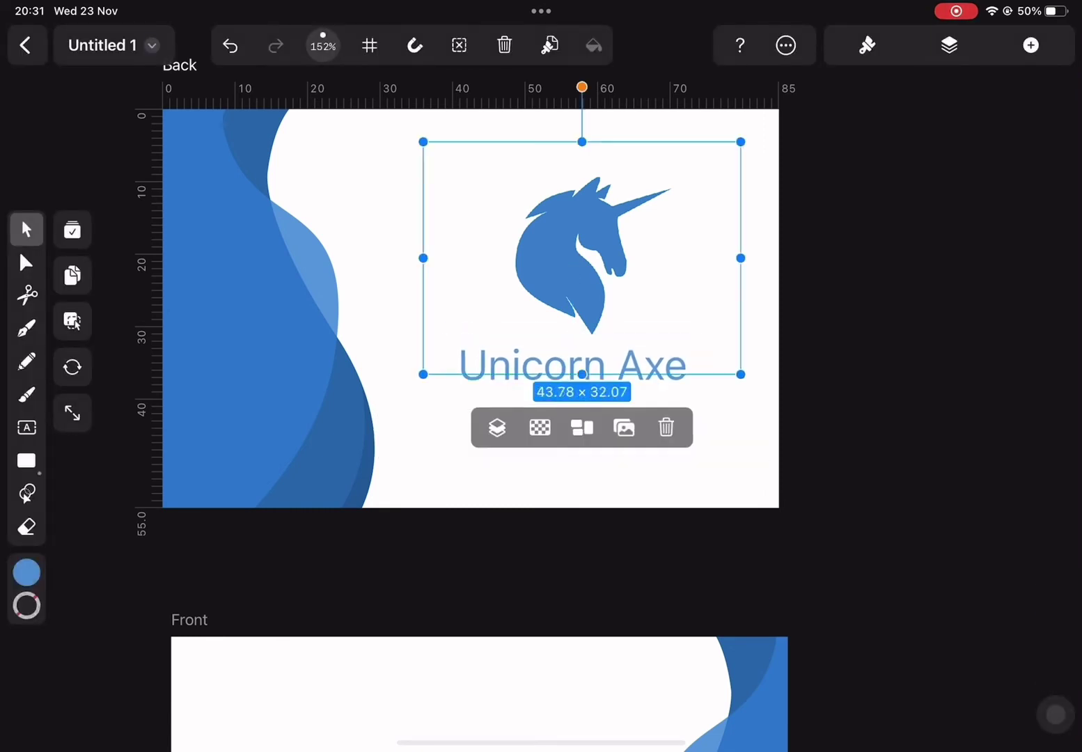
left_click(1056, 713)
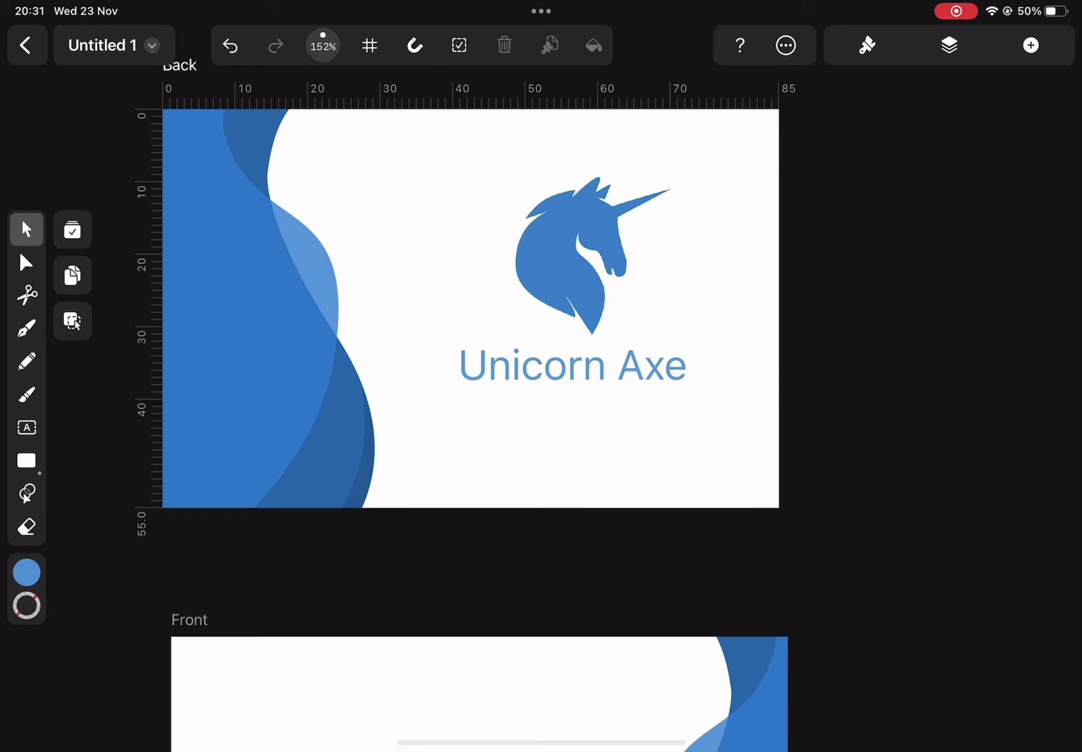
left_click(573, 365)
left_click_drag(573, 365, 573, 380)
left_click(1050, 713)
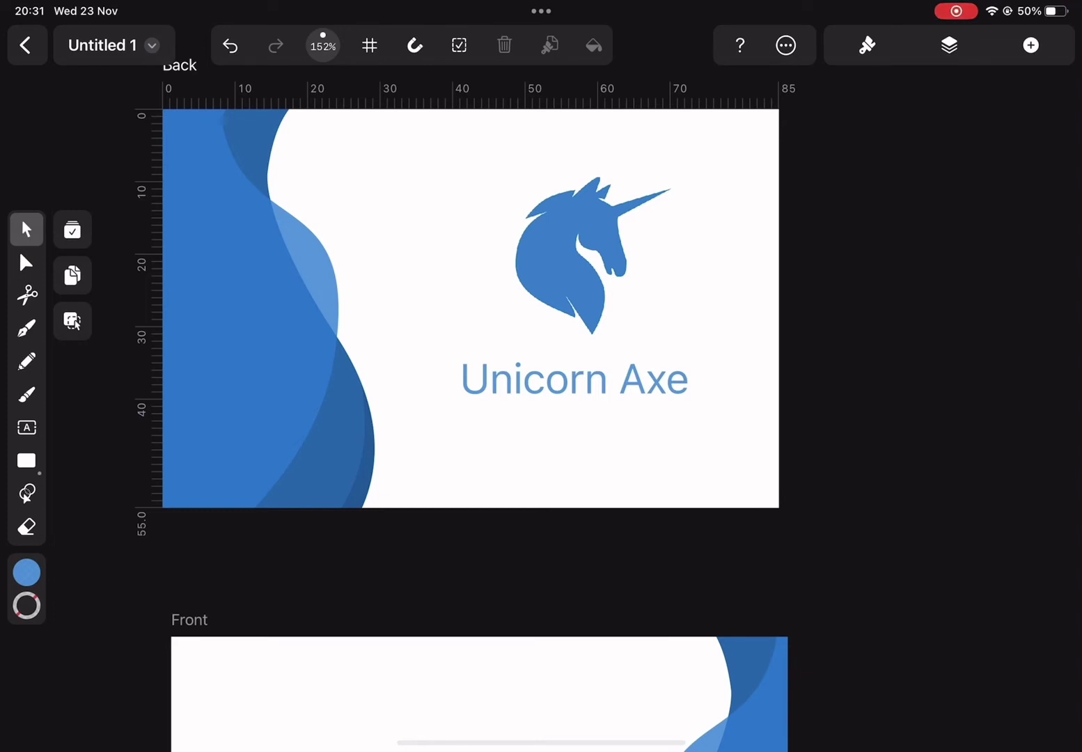
left_click(949, 45)
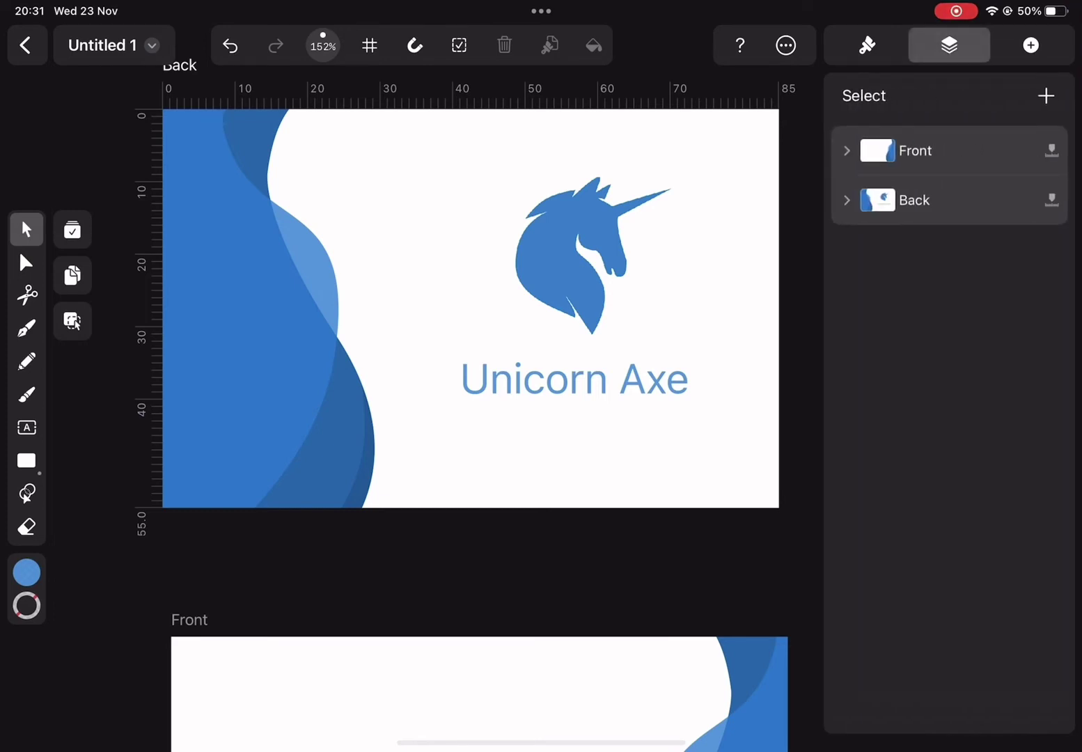
- Zoom to the Front artboard and place a new text box at its upper left
left_click(796, 714)
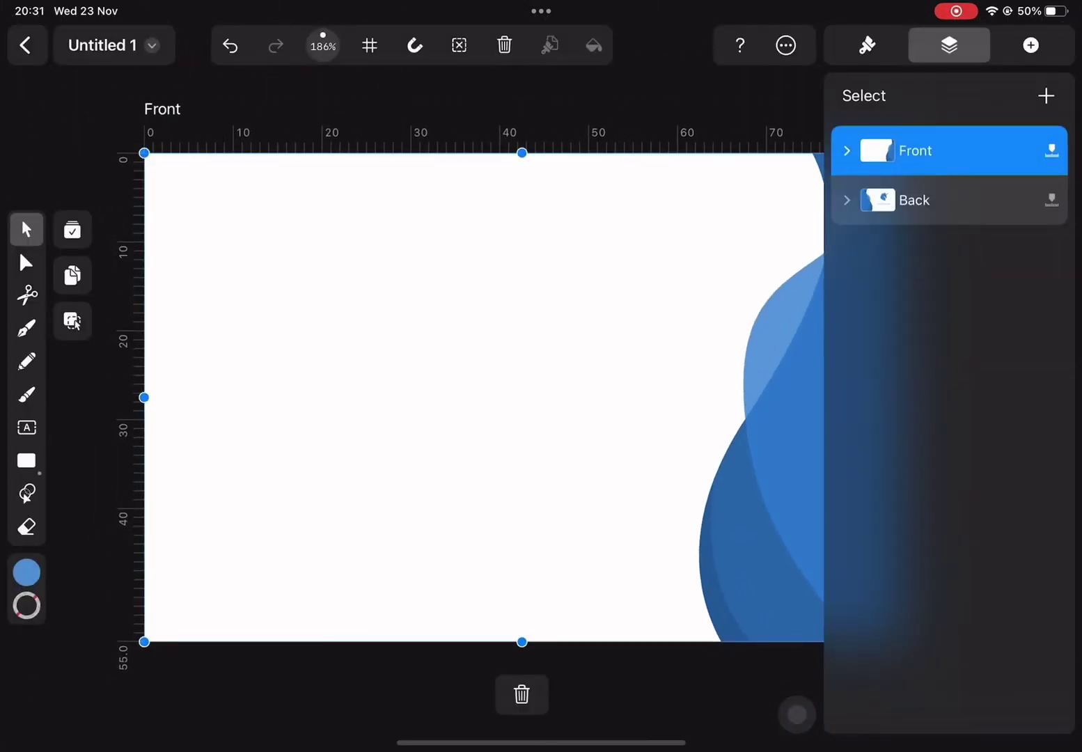
left_click(796, 714)
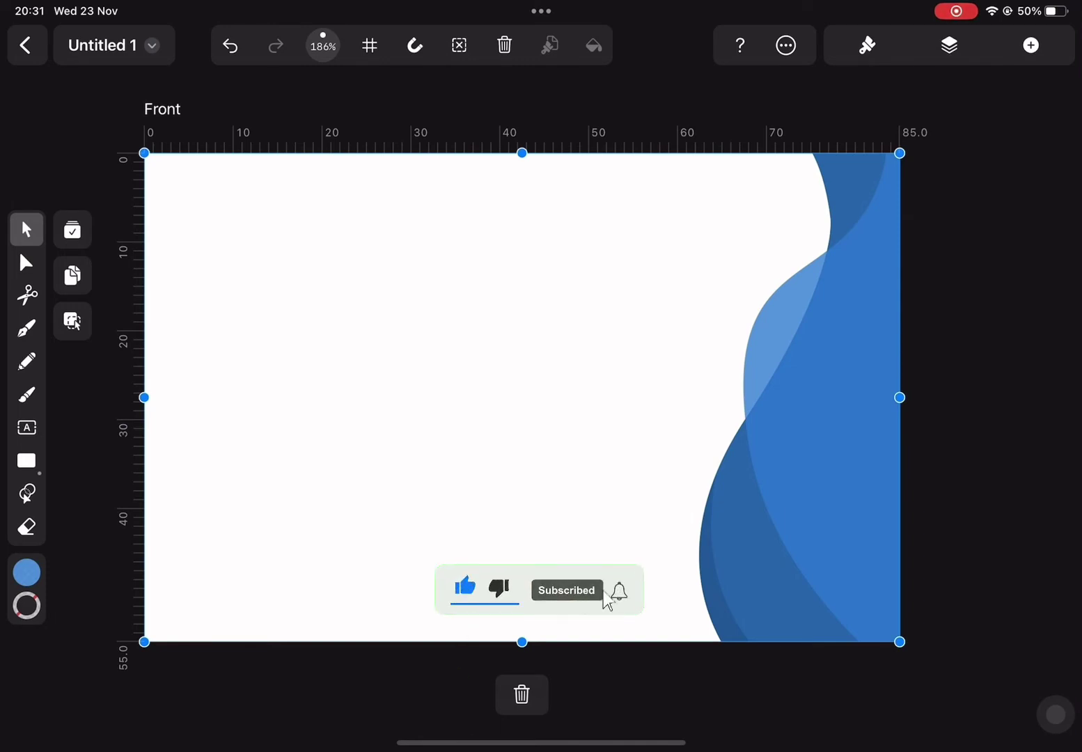
key("t")
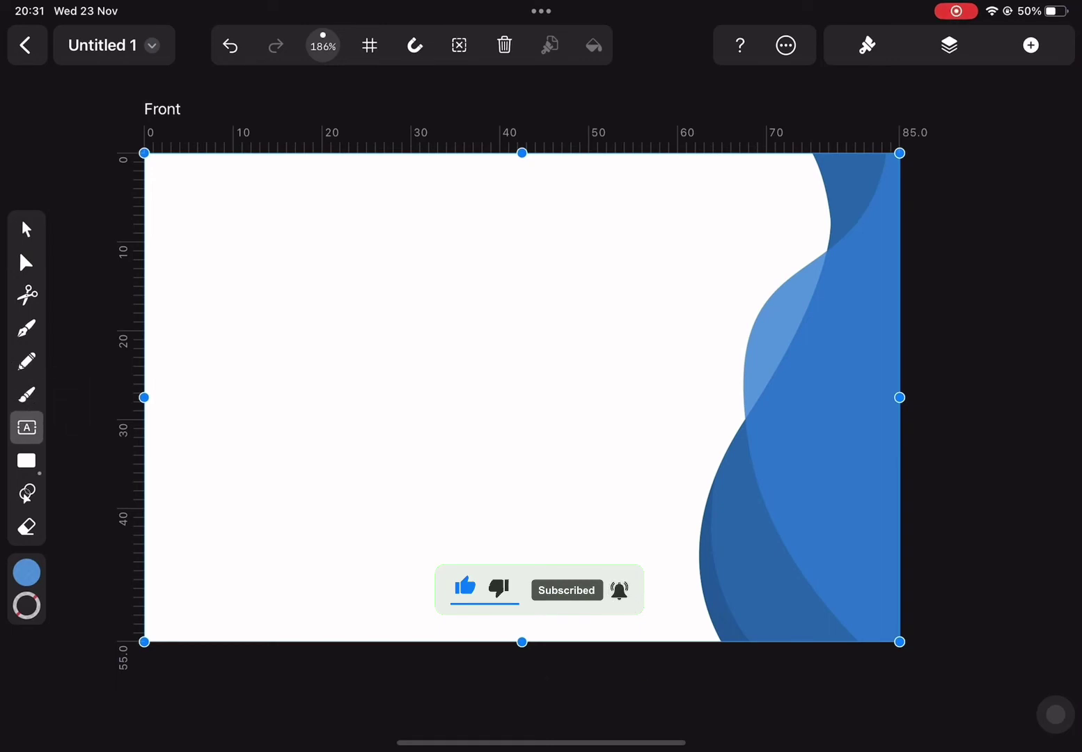
left_click(345, 291)
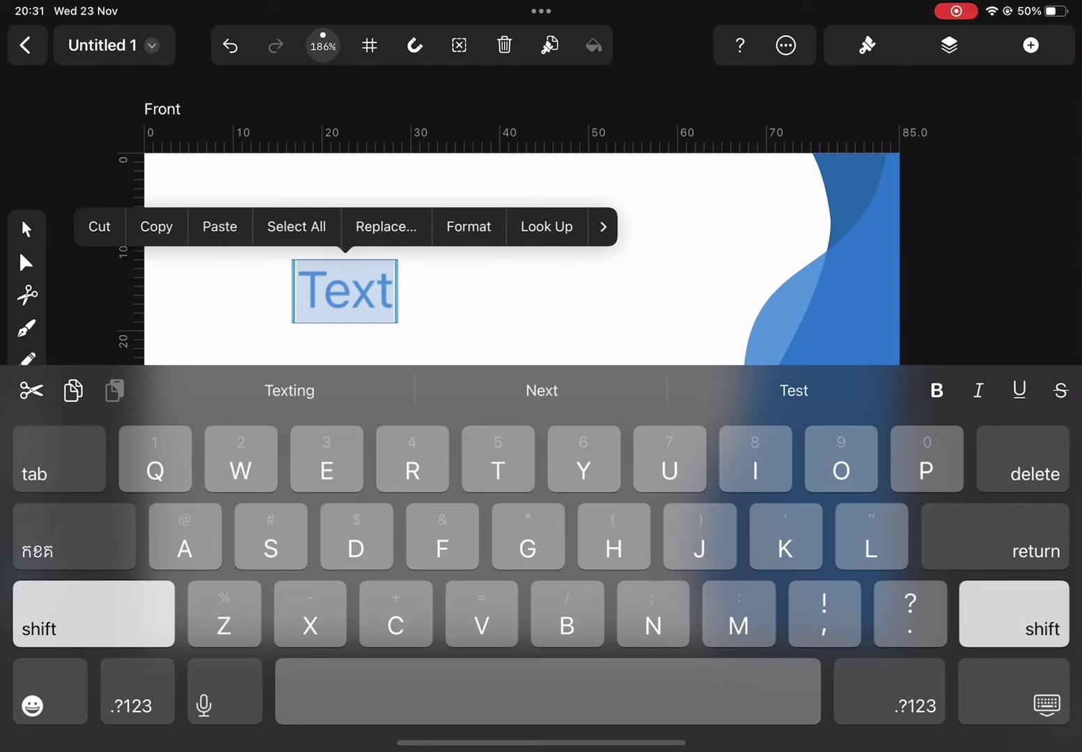
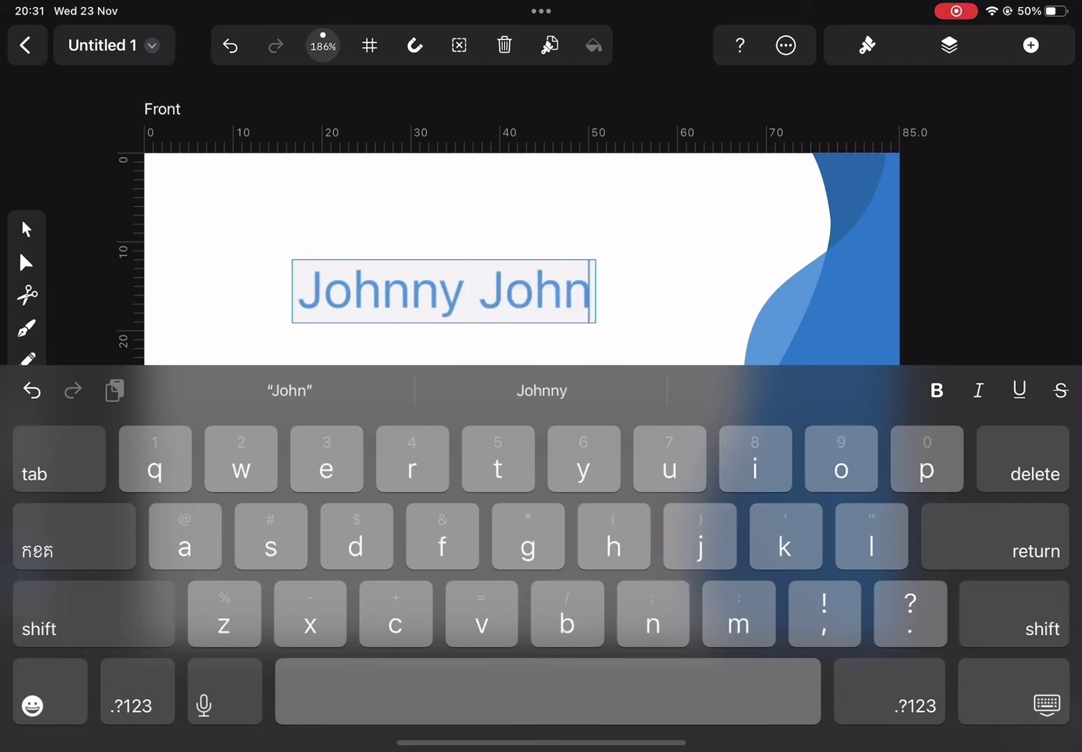
- Type the cardholder's name on the Front card and snap it to a vertical guide at 10
left_click(1046, 705)
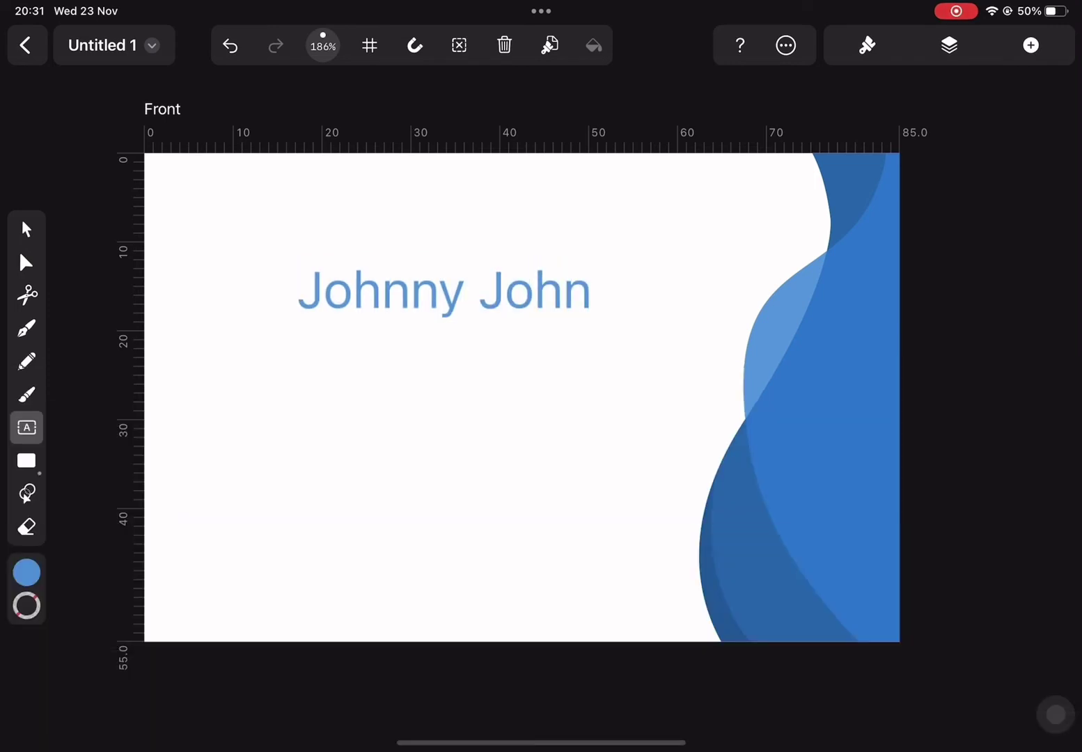
left_click(27, 229)
left_click_drag(443, 291, 396, 272)
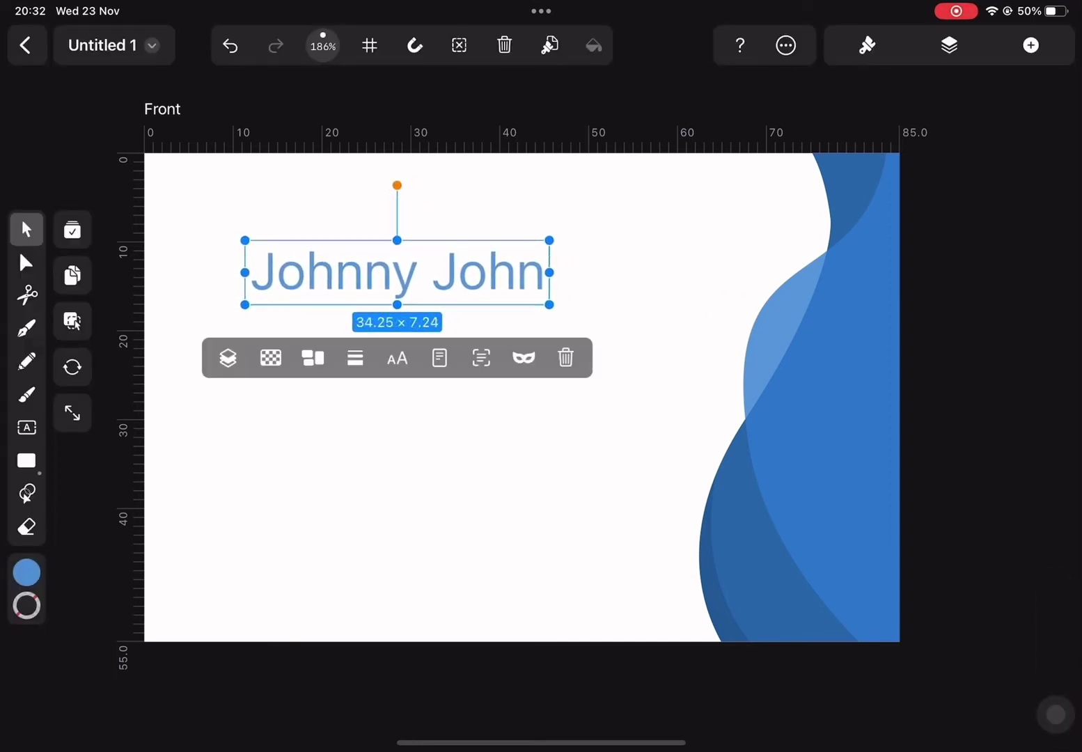
left_click_drag(126, 348, 238, 348)
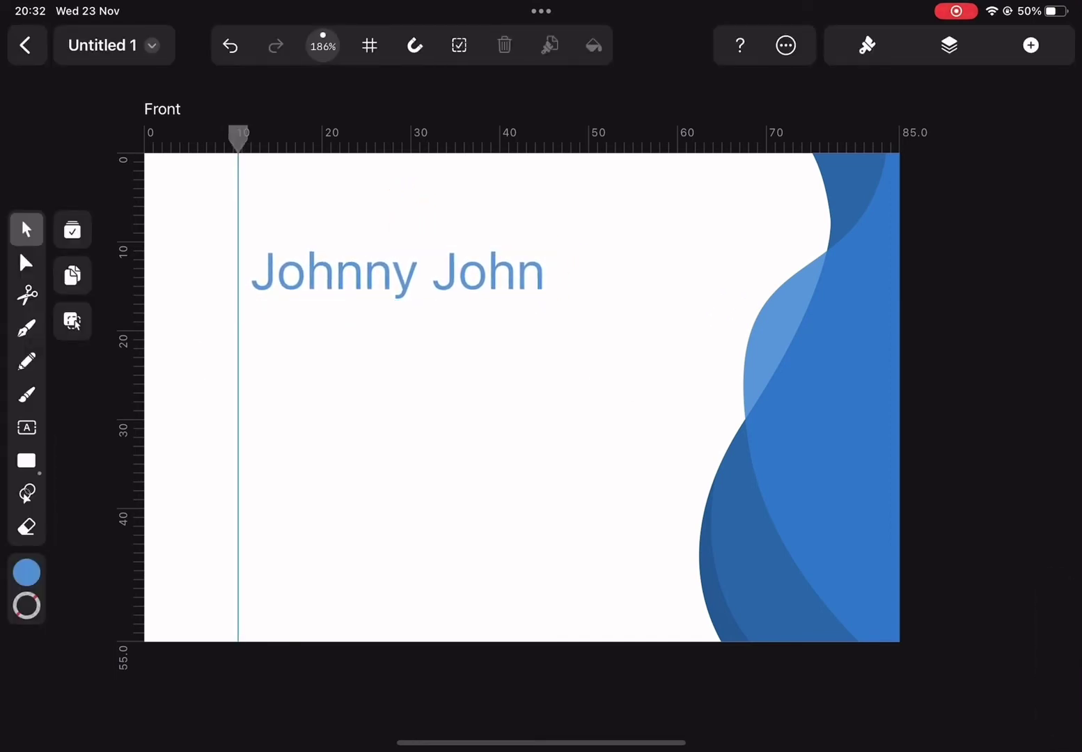
mouse_move(397, 272)
left_mouse_down()
mouse_move(381, 266)
mouse_move(390, 266)
left_mouse_up()
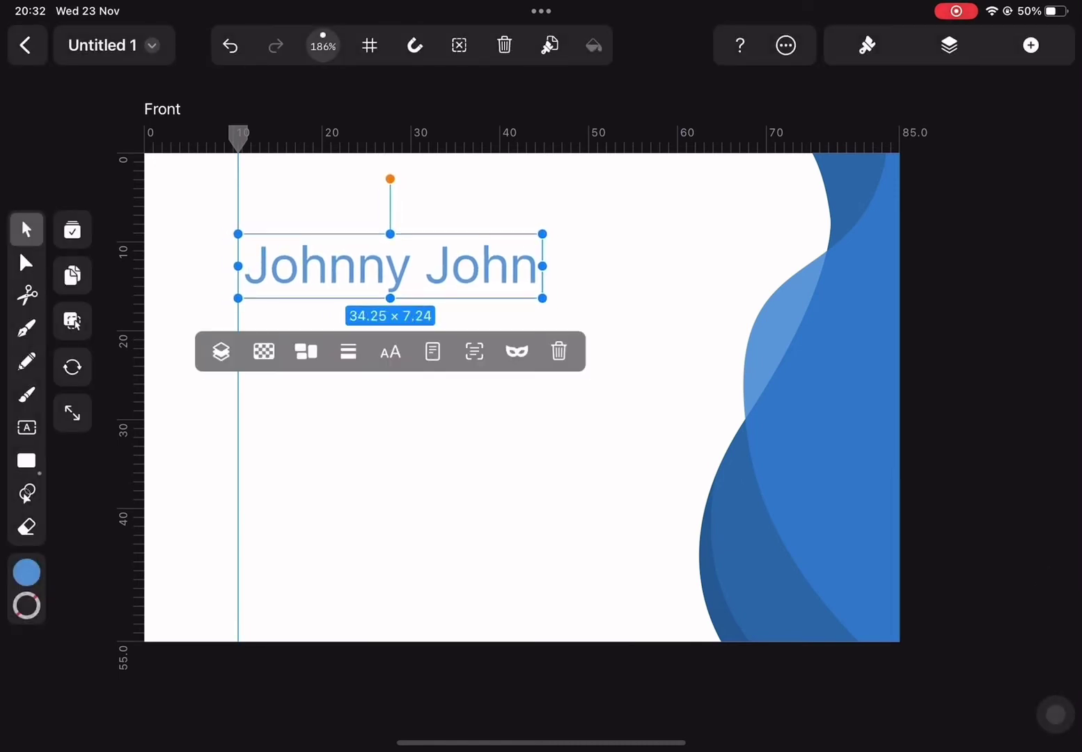
- Reduce the name to 12 pt, left-align it and narrow its text box
left_click(390, 351)
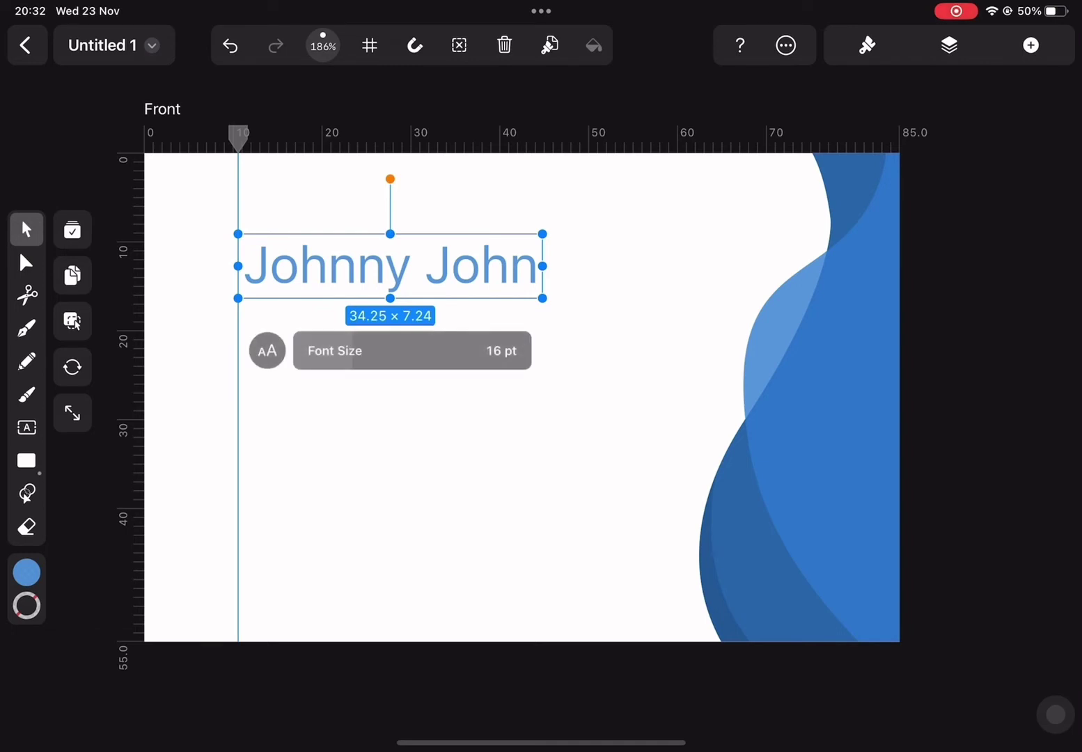
mouse_move(352, 351)
left_mouse_down()
mouse_move(334, 351)
mouse_move(348, 350)
left_mouse_up()
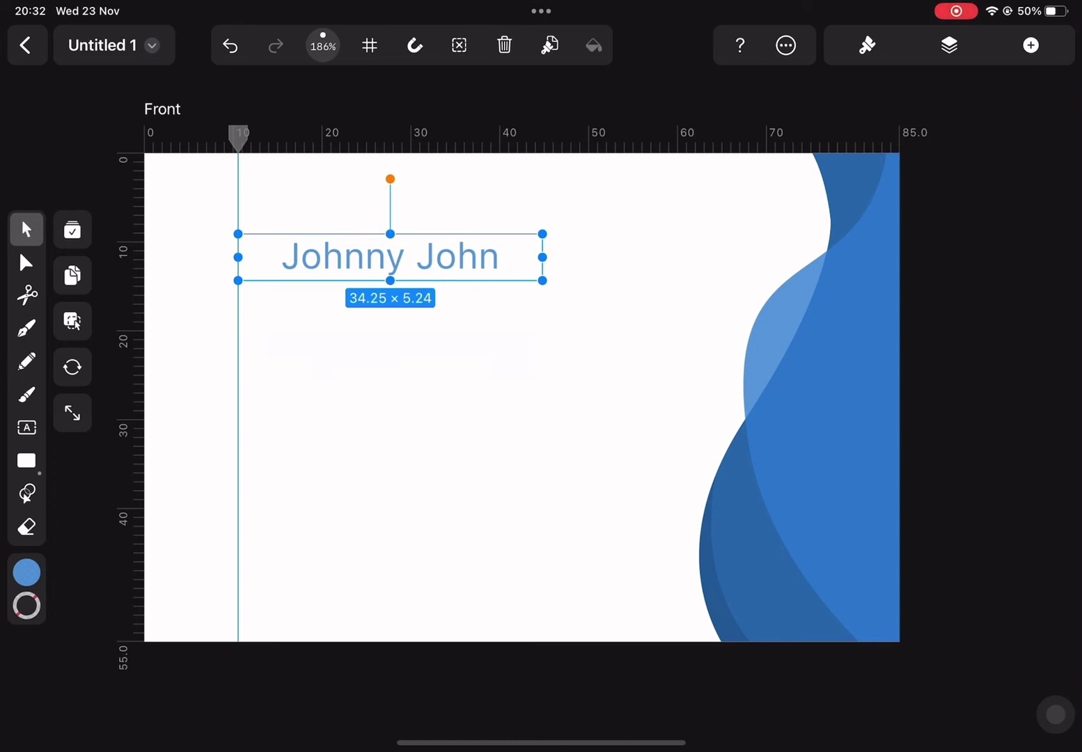
left_click(390, 351)
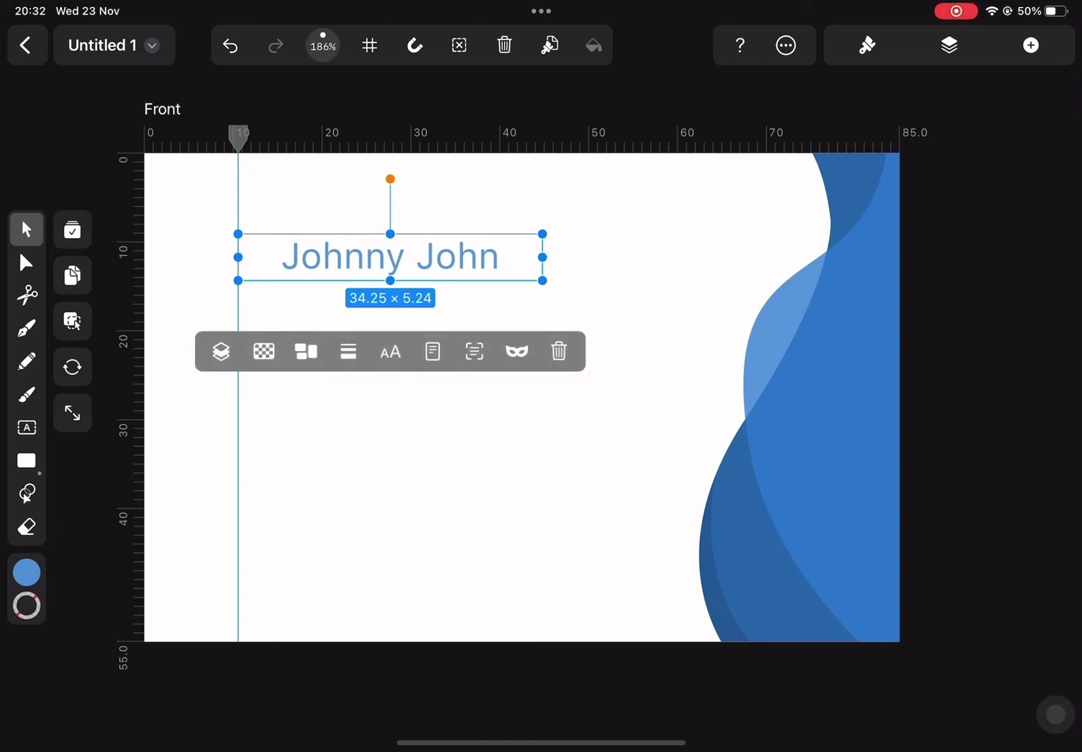
left_click(348, 352)
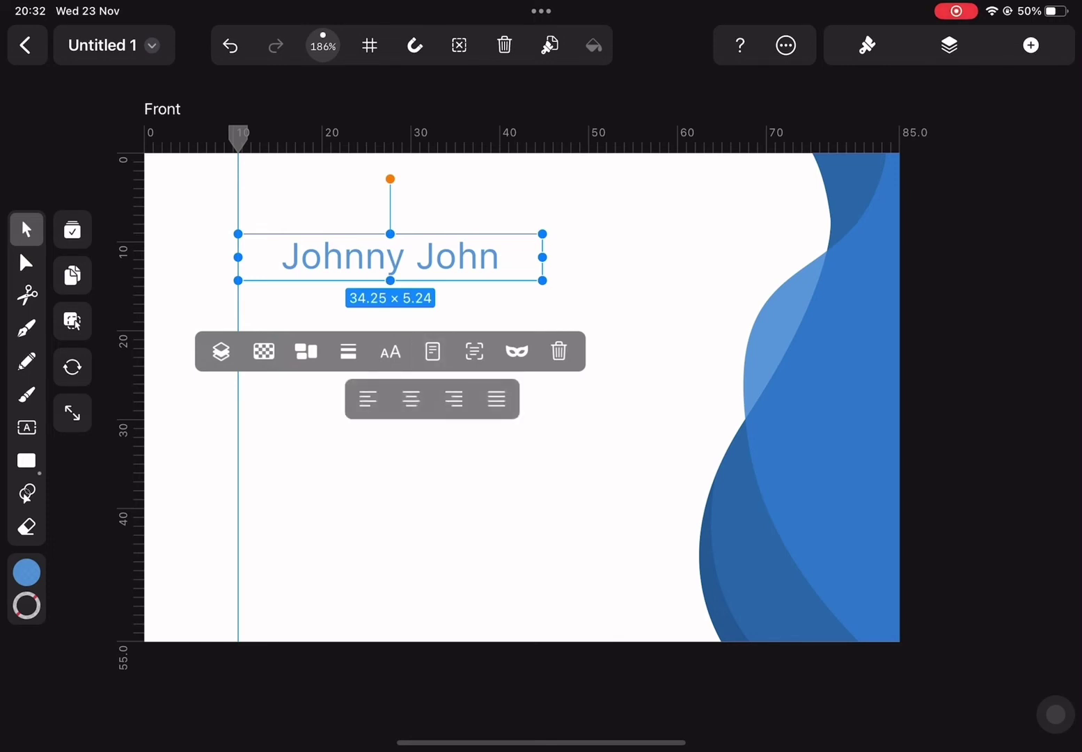
left_click(369, 399)
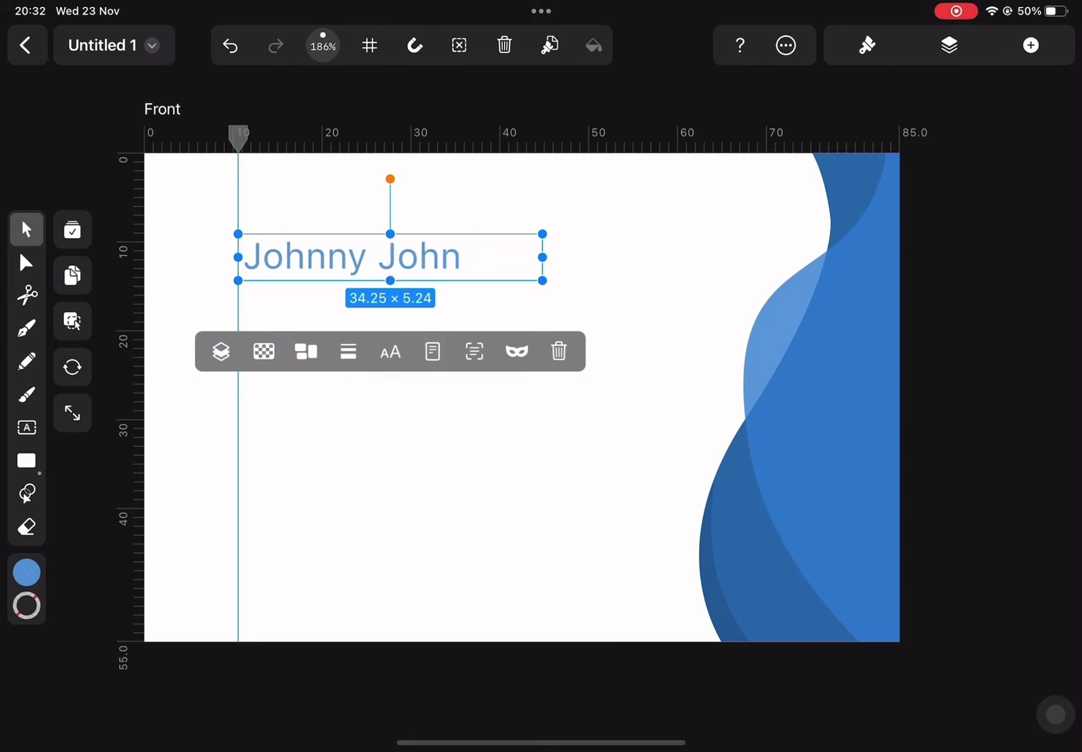
left_click_drag(543, 257, 505, 257)
left_click(487, 488)
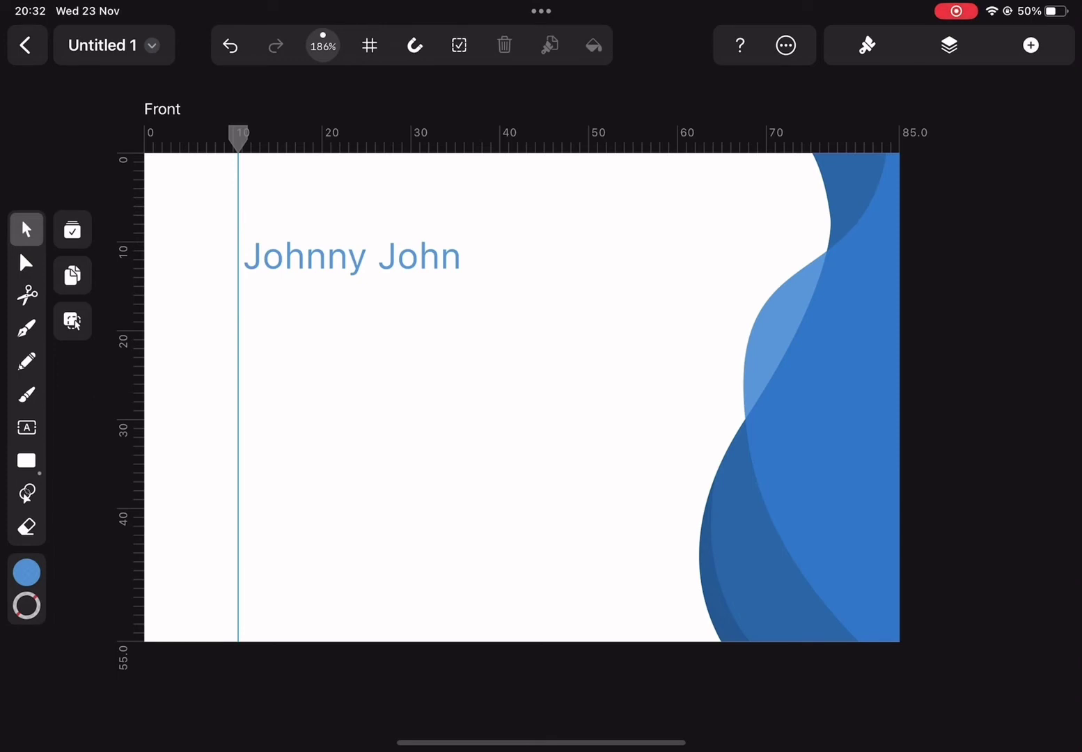
left_click(26, 427)
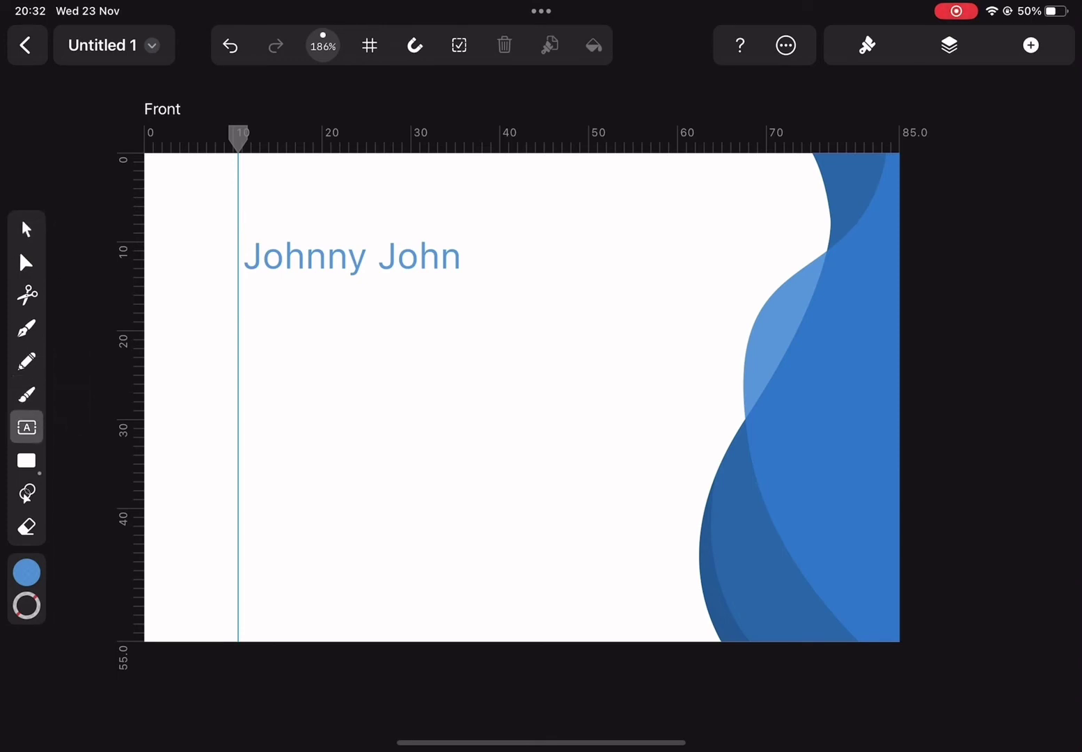
- Add a 'Software Developer' text box below the name
left_click(377, 334)
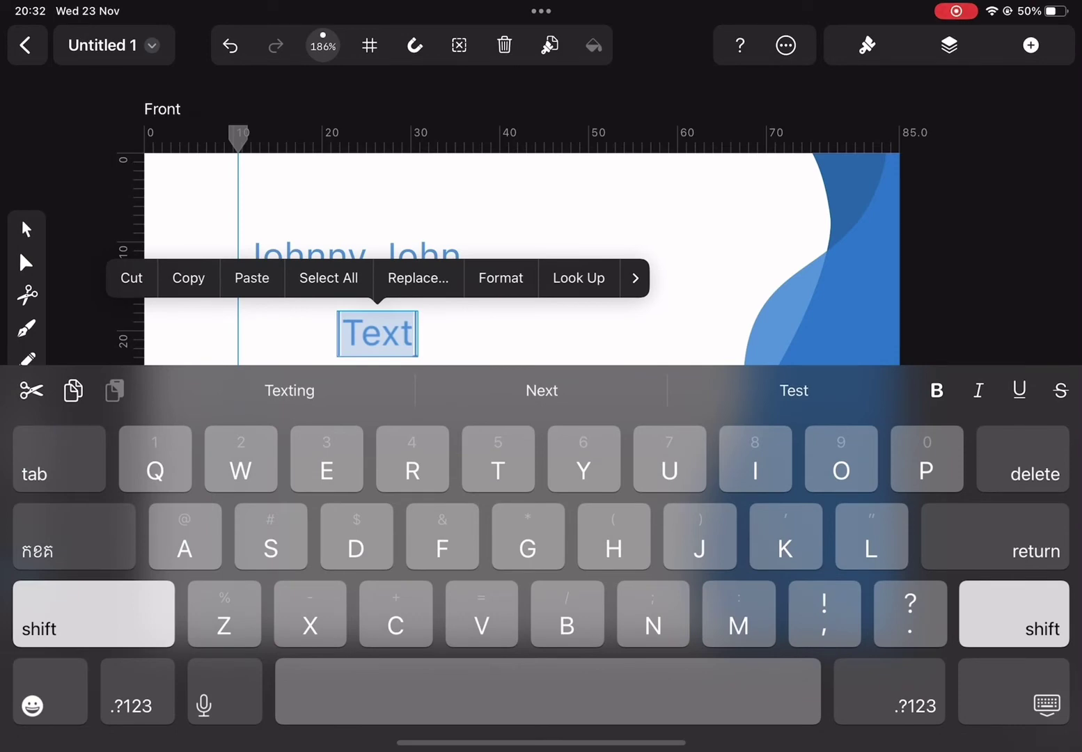
type("So")
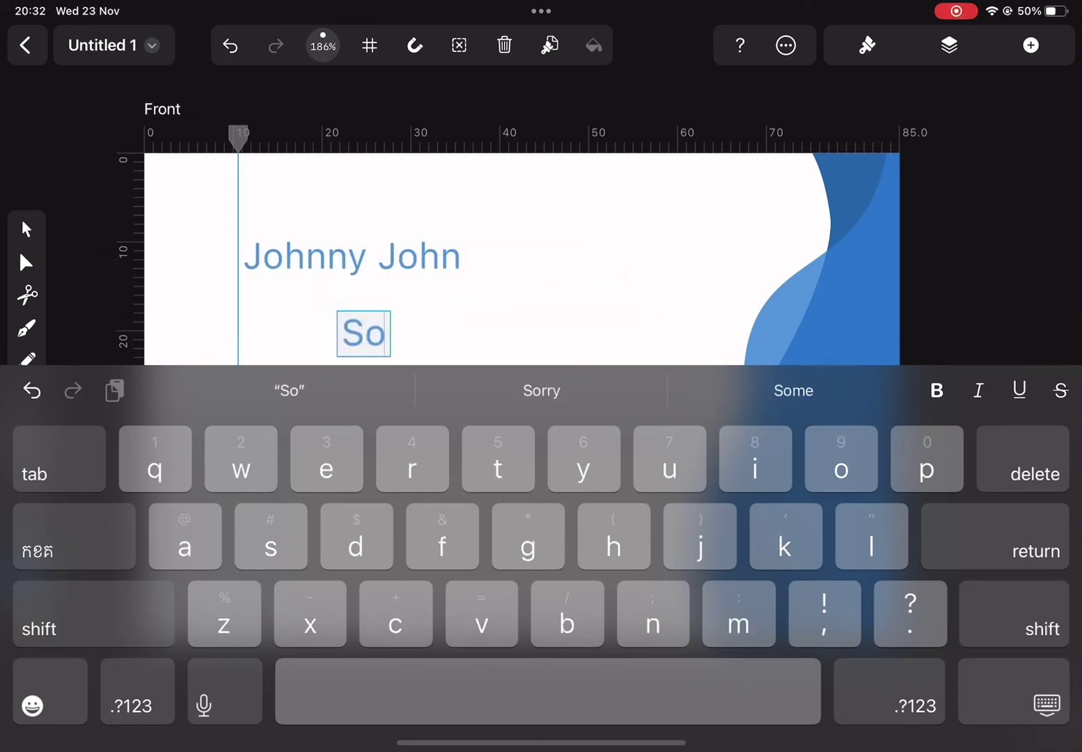
type("ft")
left_click(541, 390)
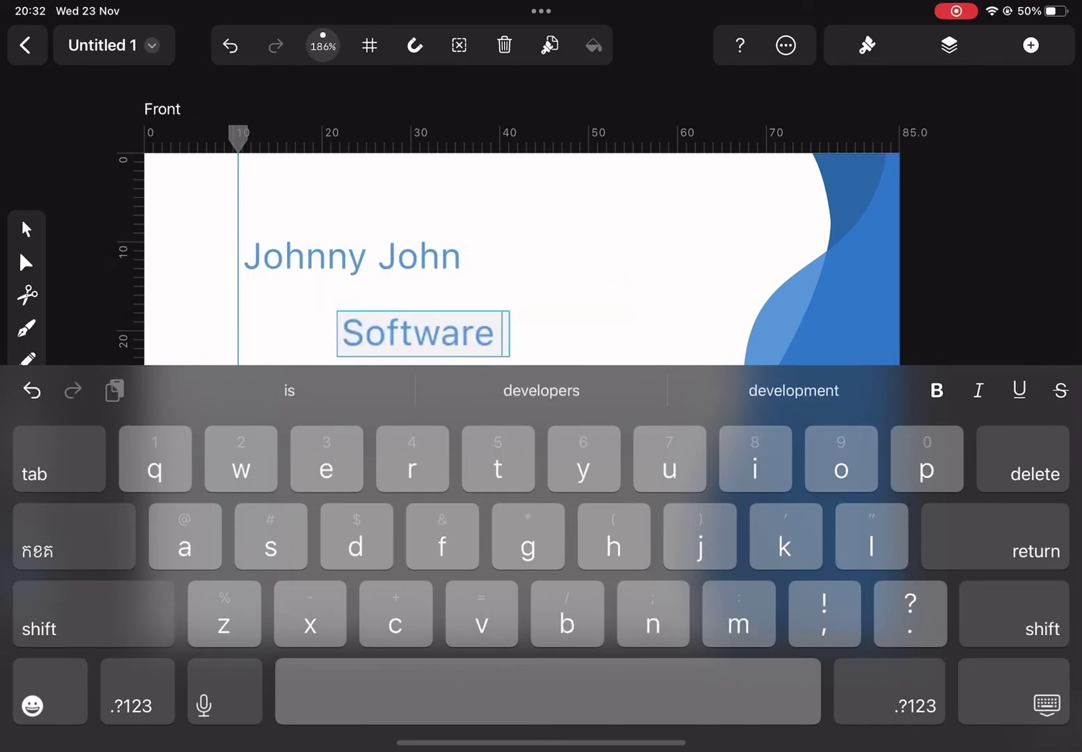
type("De")
key("BackSpace")
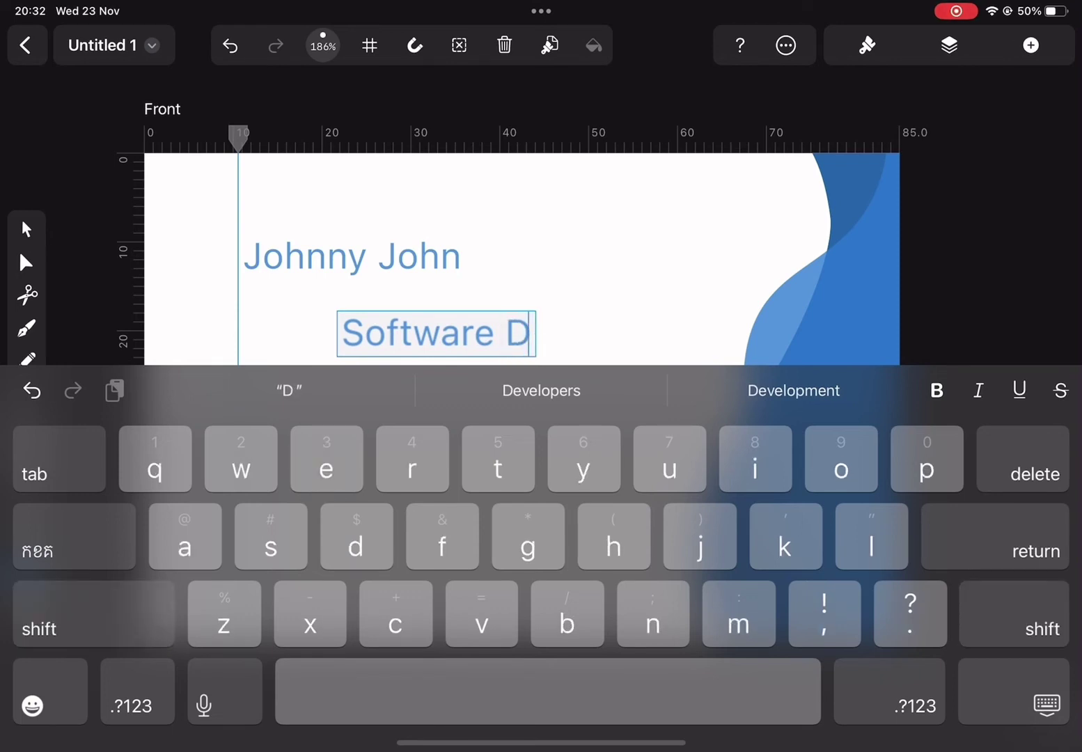
type("eve")
left_click(542, 390)
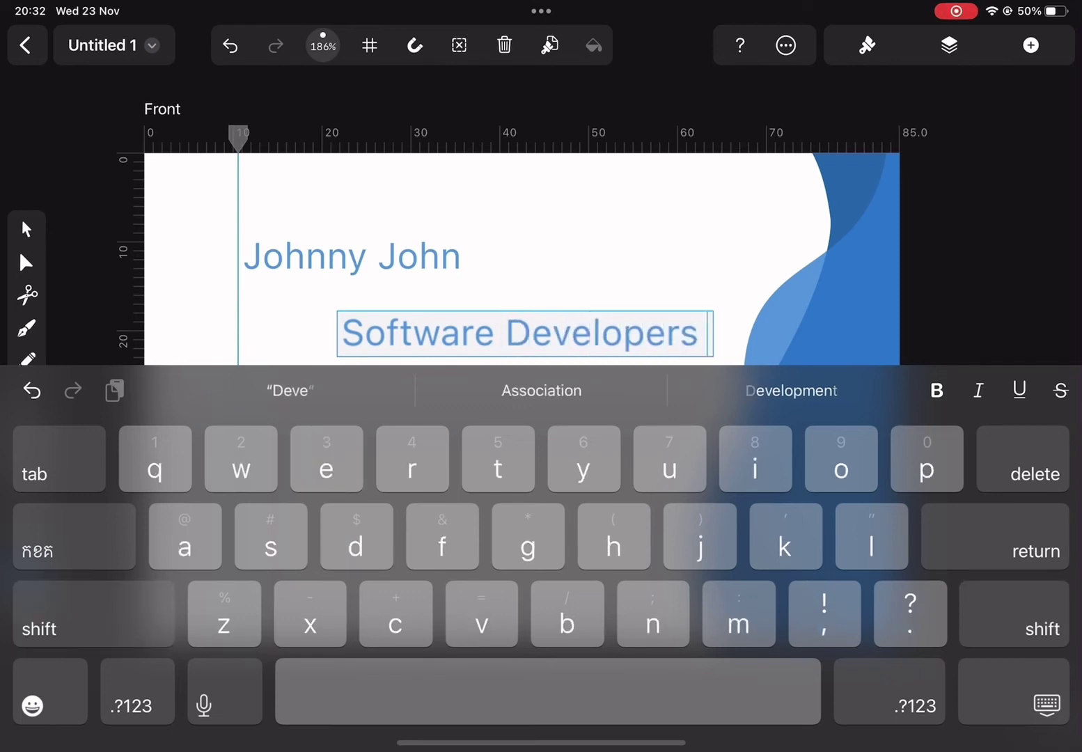
key("BackSpace")
left_click(1046, 705)
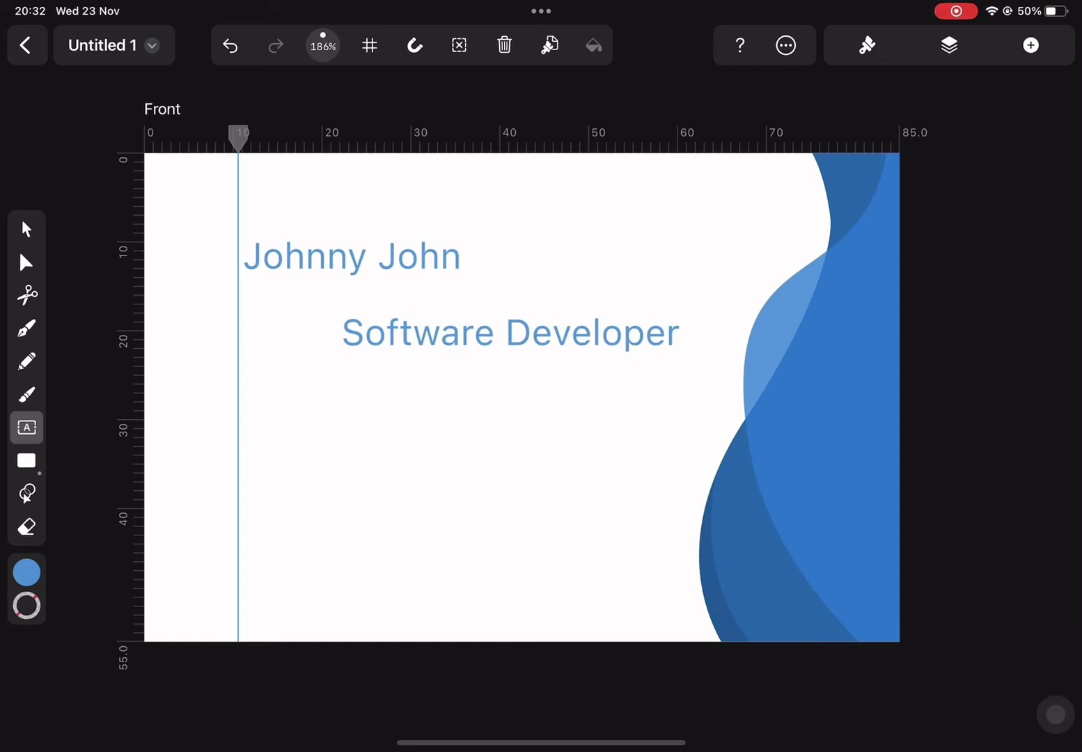
- Move the Software Developer subtitle directly under the name and shrink it to 6 pt
left_click(26, 229)
mouse_move(510, 333)
left_mouse_down()
mouse_move(432, 319)
mouse_move(412, 299)
left_mouse_up()
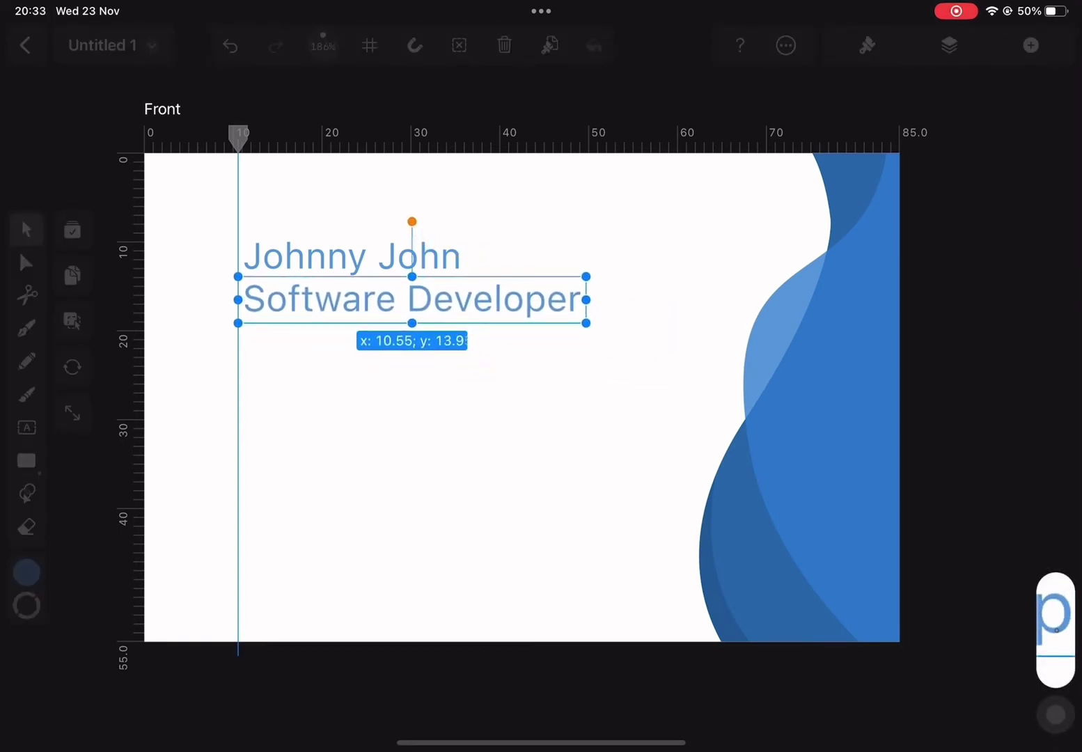
left_click(411, 377)
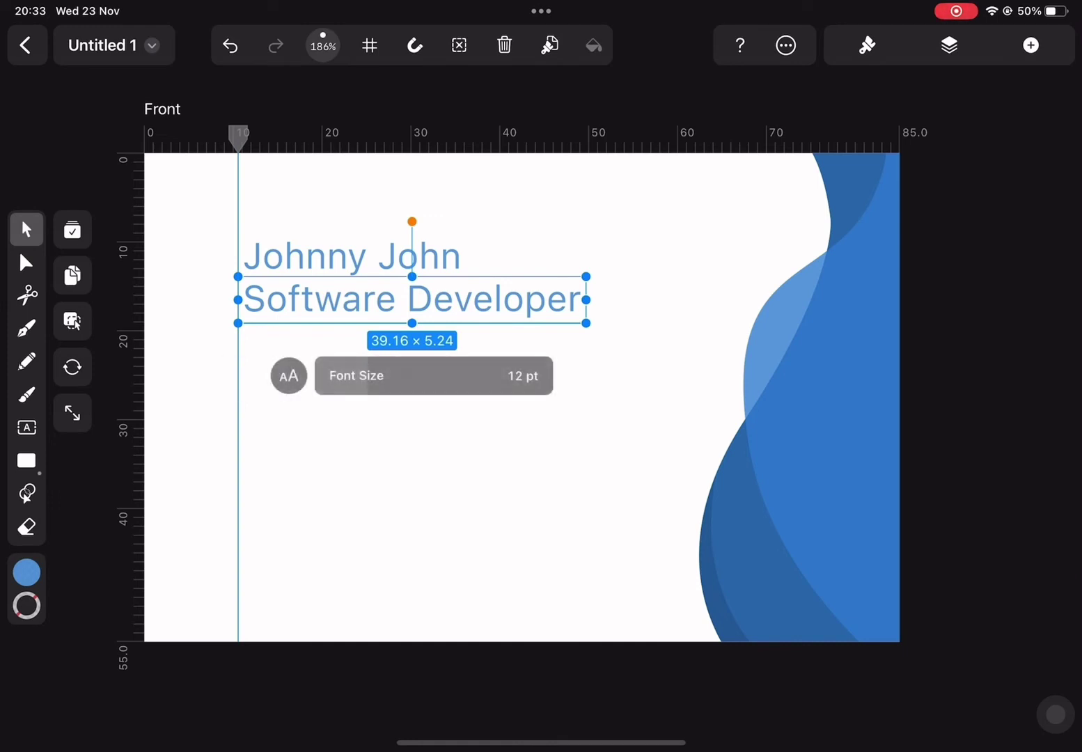
left_click_drag(367, 375, 357, 375)
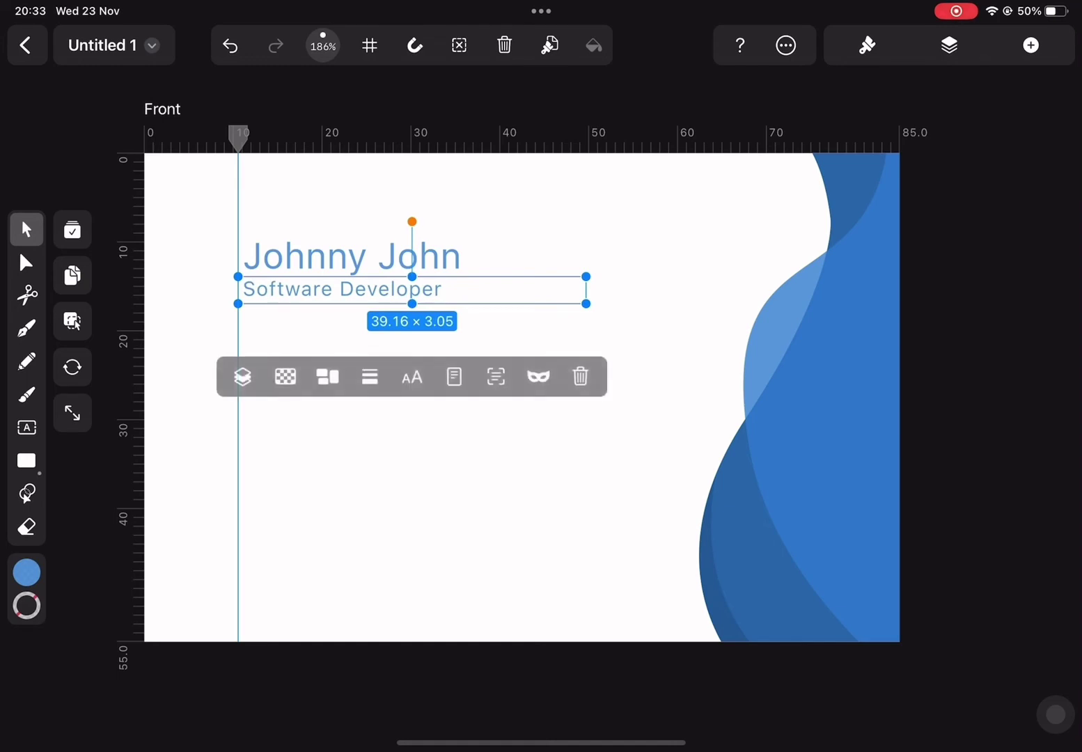
- Narrow the subtitle's box to fit its words and snap its left edge to the guide
mouse_move(412, 290)
left_mouse_down()
mouse_move(365, 290)
mouse_move(413, 295)
left_mouse_up()
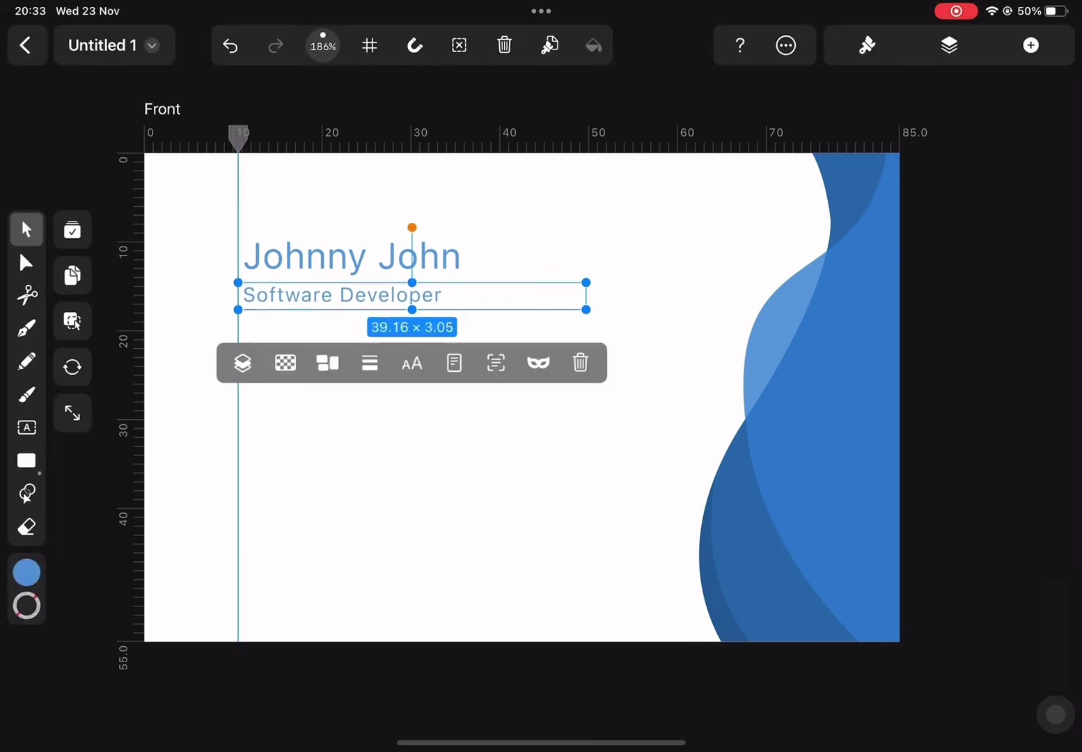
left_click(488, 487)
left_click(341, 295)
left_click_drag(586, 296, 484, 296)
left_click(487, 488)
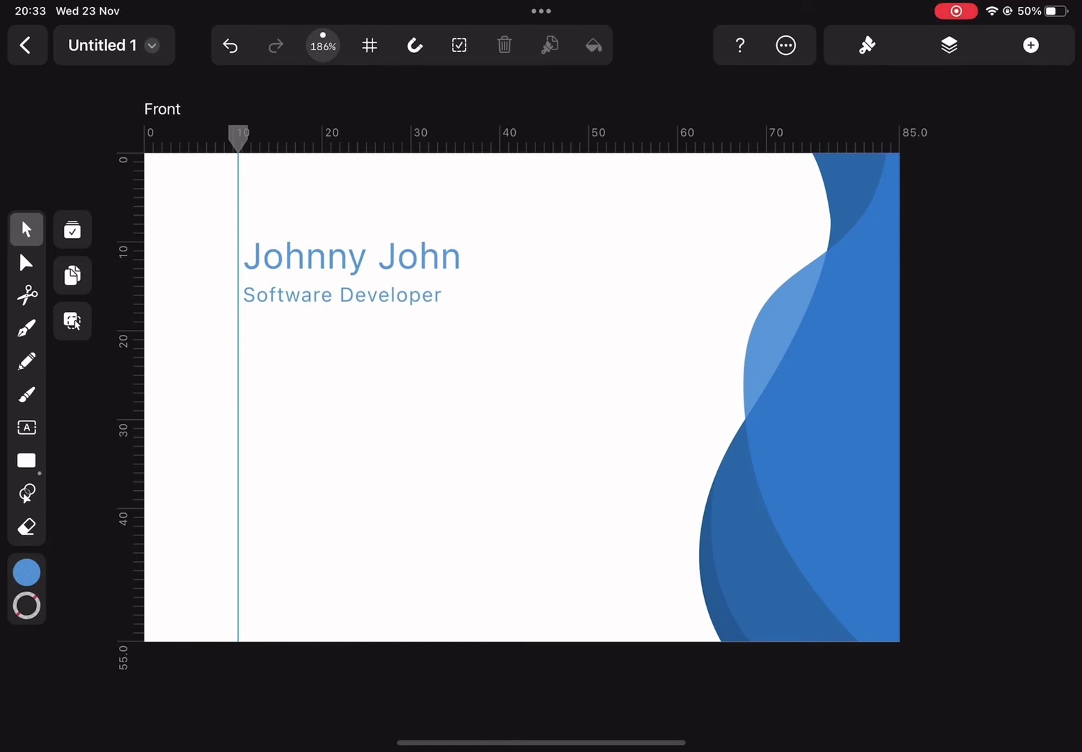
mouse_move(348, 294)
left_mouse_down()
mouse_move(361, 295)
mouse_move(348, 295)
left_mouse_up()
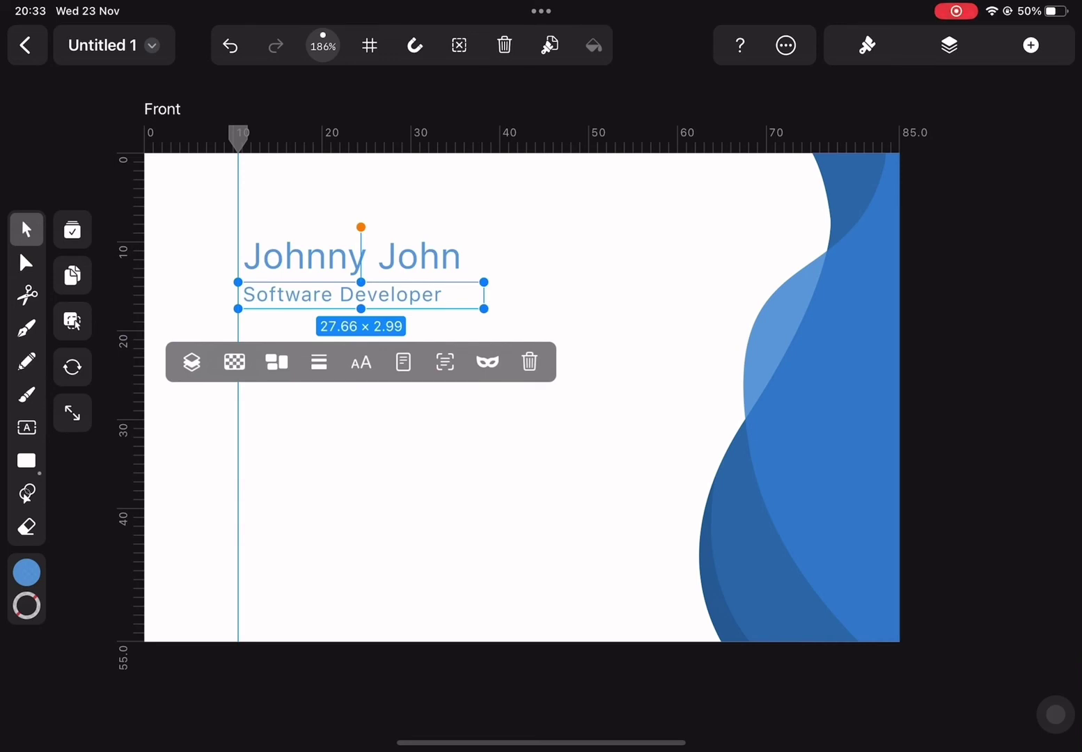
- Darken the subtitle's fill to deeper blue RGBA 34, 96, 164 at 80% alpha
left_click(867, 45)
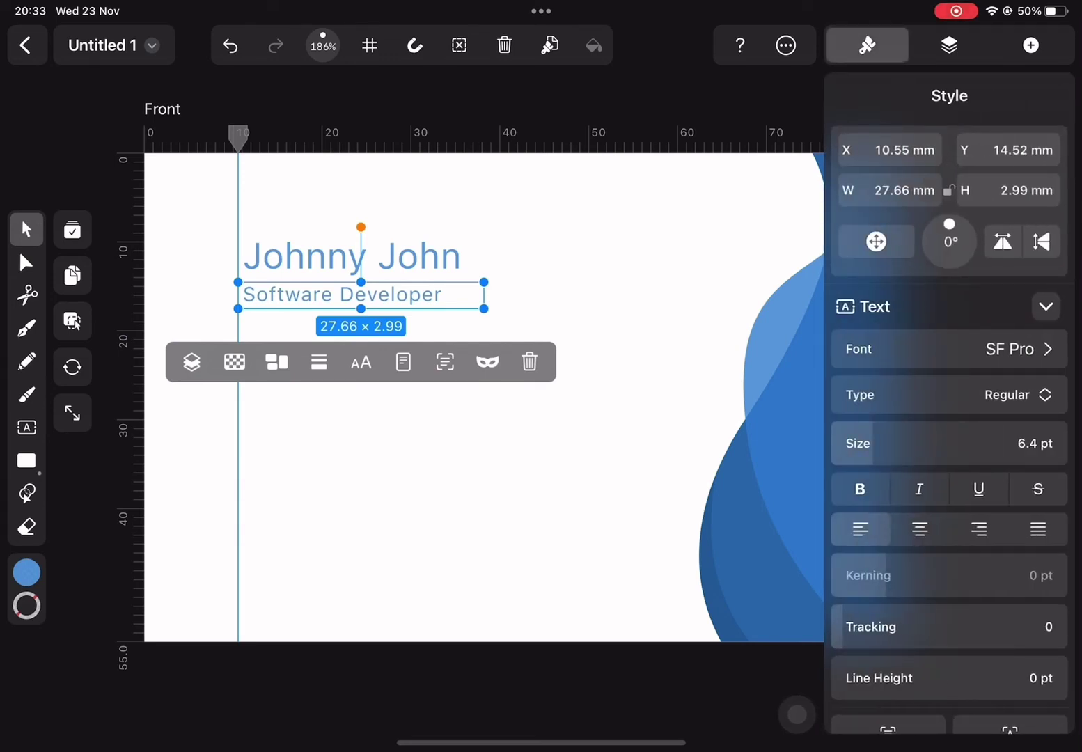
scroll(949, 418, "down", 3)
scroll(949, 418, "down", 5)
scroll(949, 417, "down", 3)
scroll(949, 418, "down", 2)
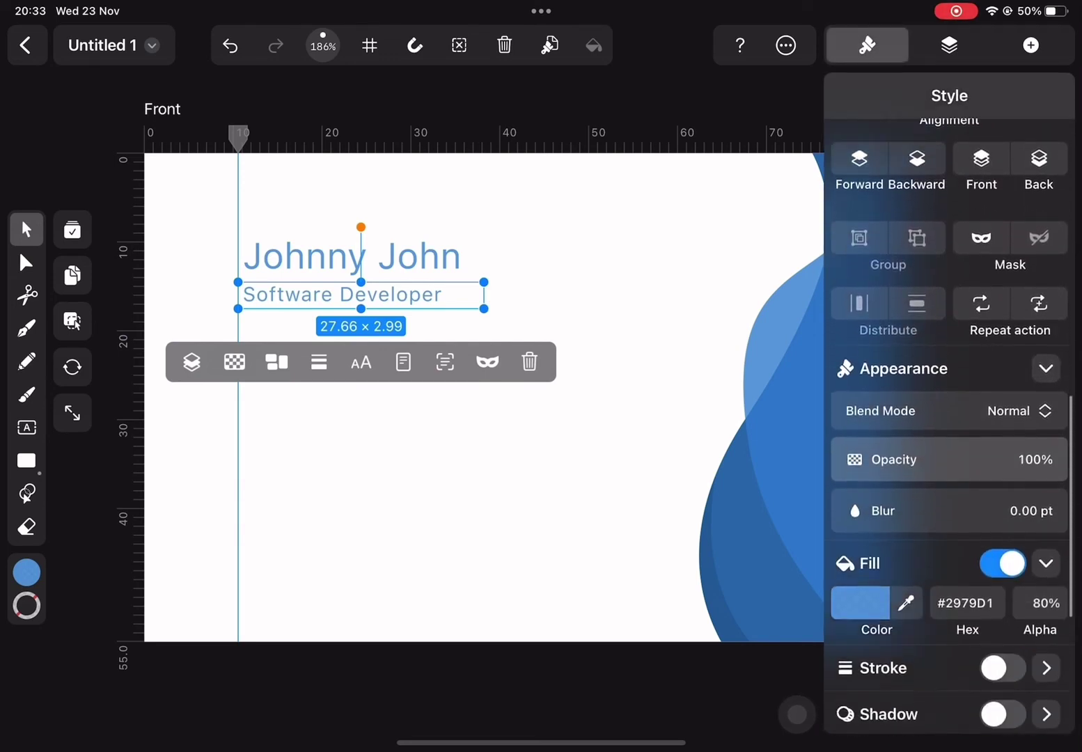
scroll(949, 417, "down", 5)
left_click(859, 298)
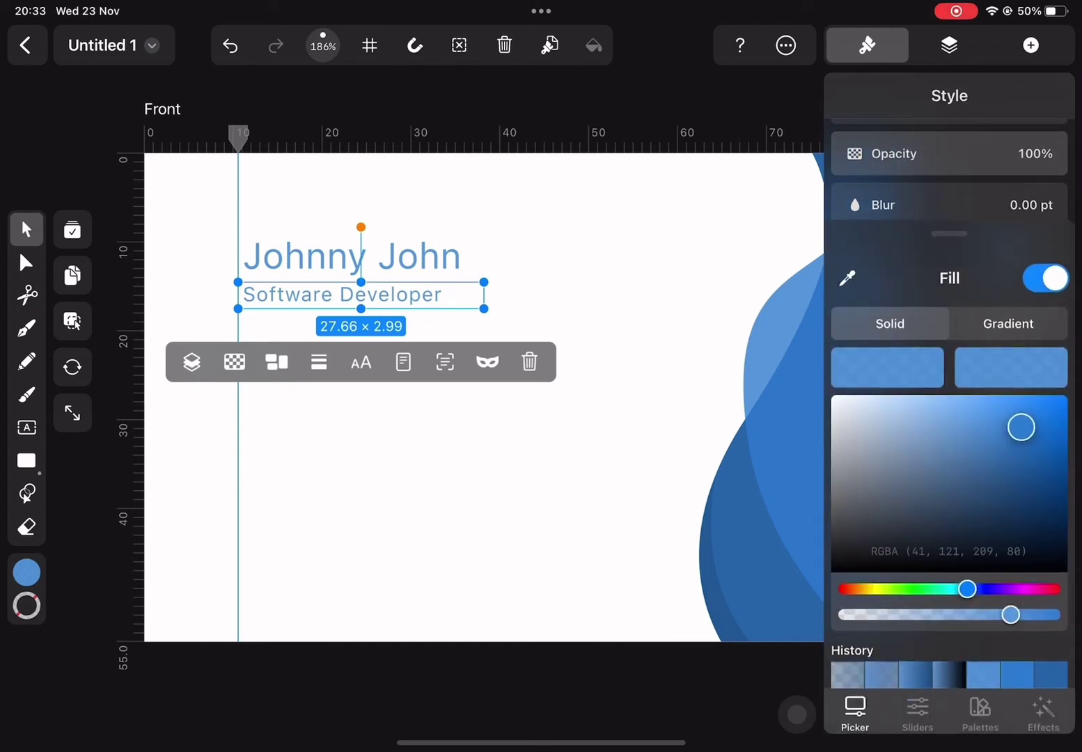
left_click_drag(1021, 426, 1018, 458)
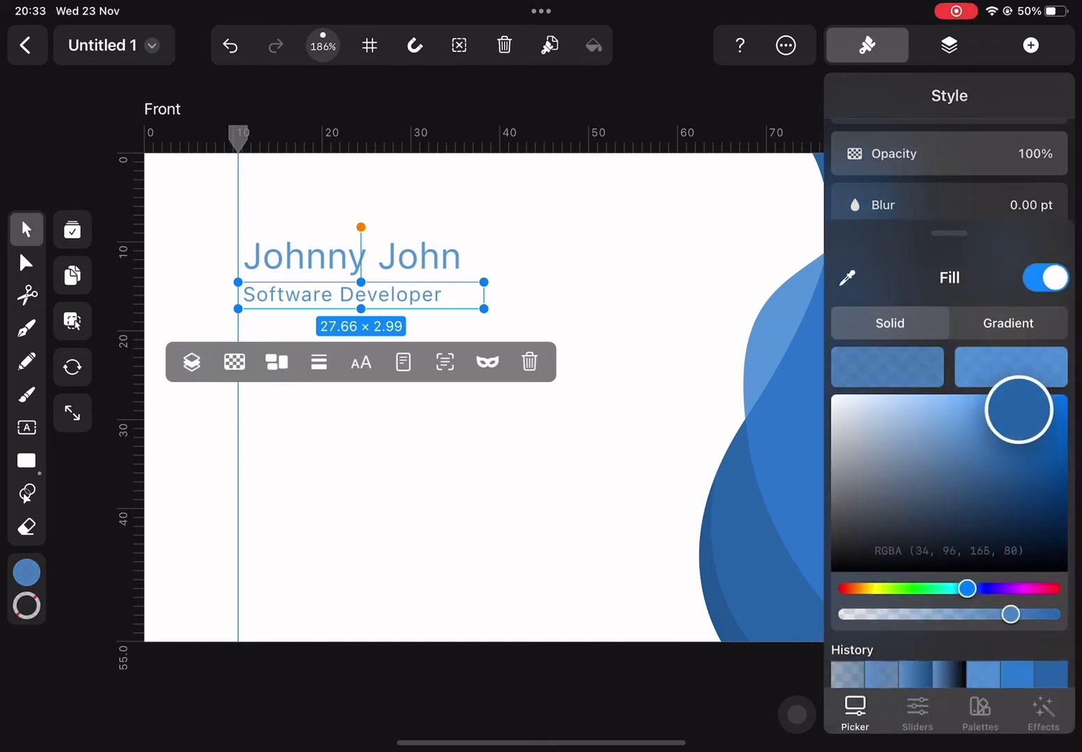
key("Escape")
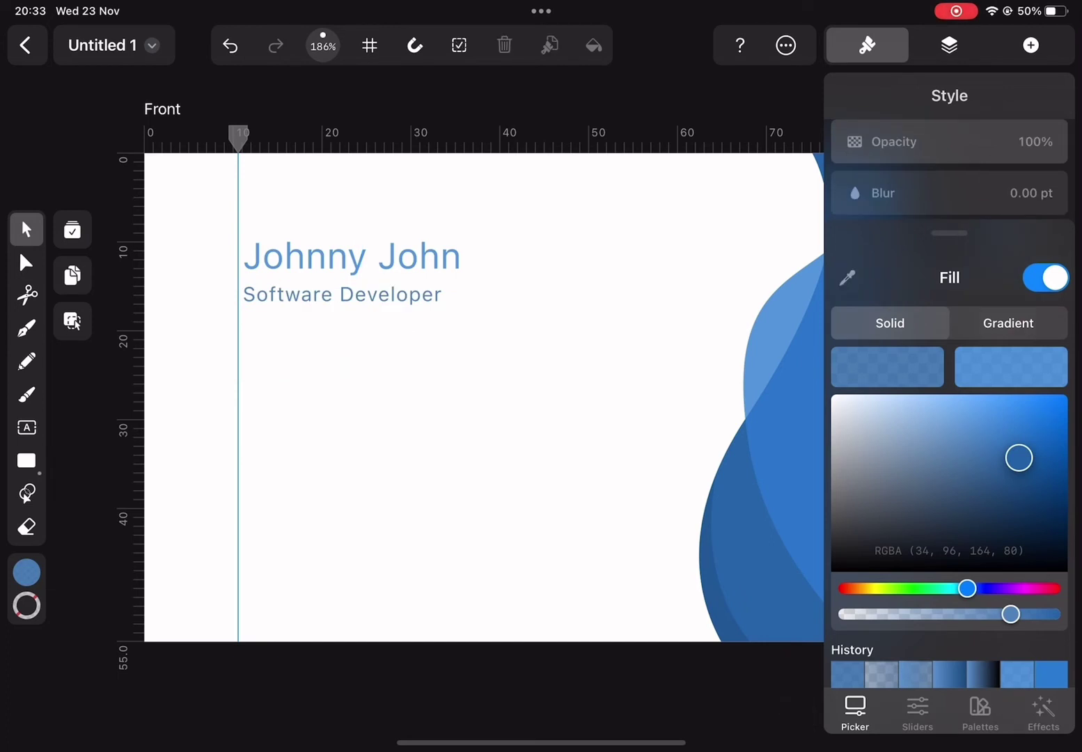
left_click(867, 46)
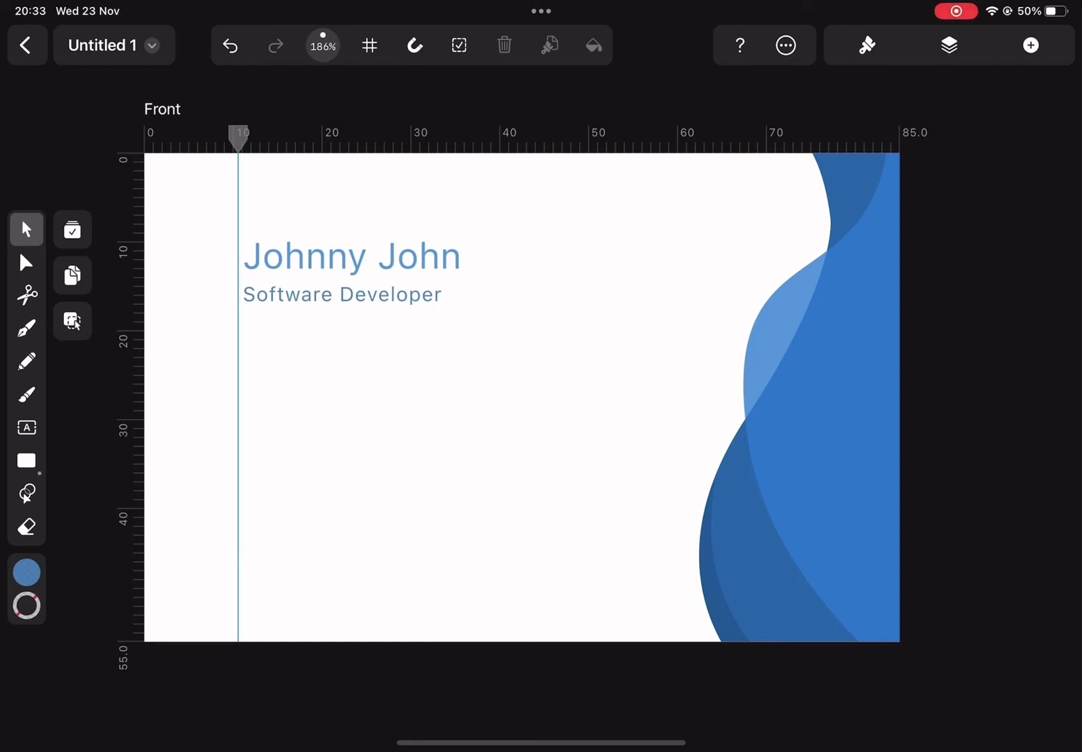
- Insert the phone.circle symbol from a 'phone' Symbols search, then clear the search
left_click(1031, 46)
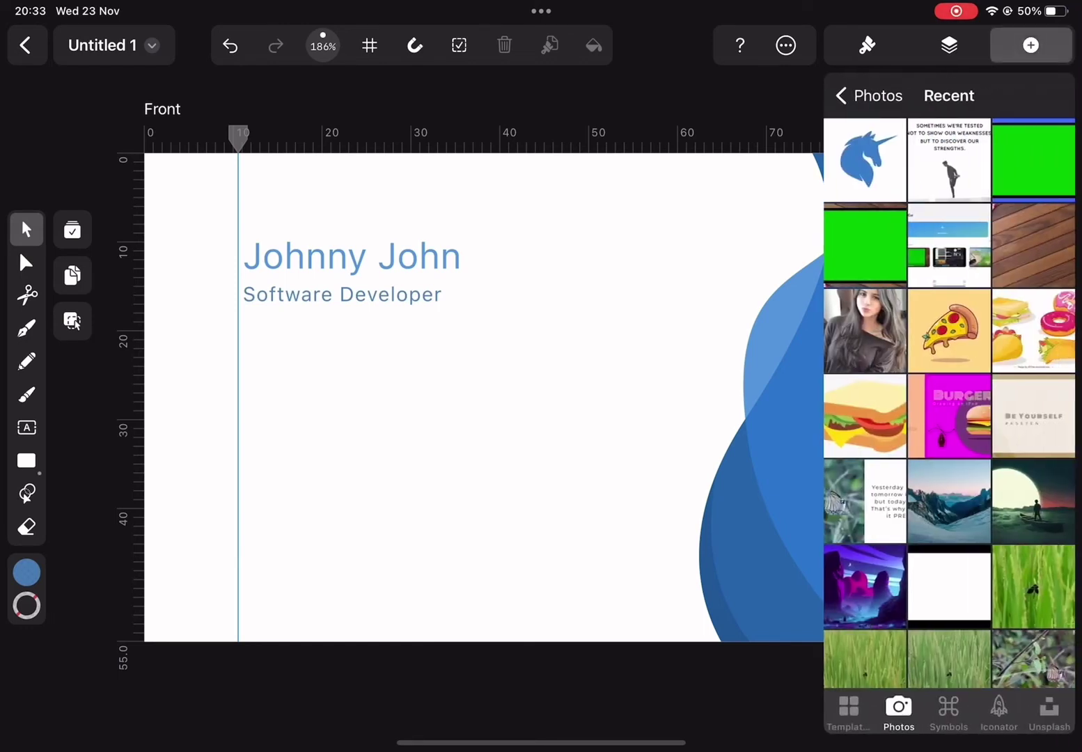
left_click(949, 711)
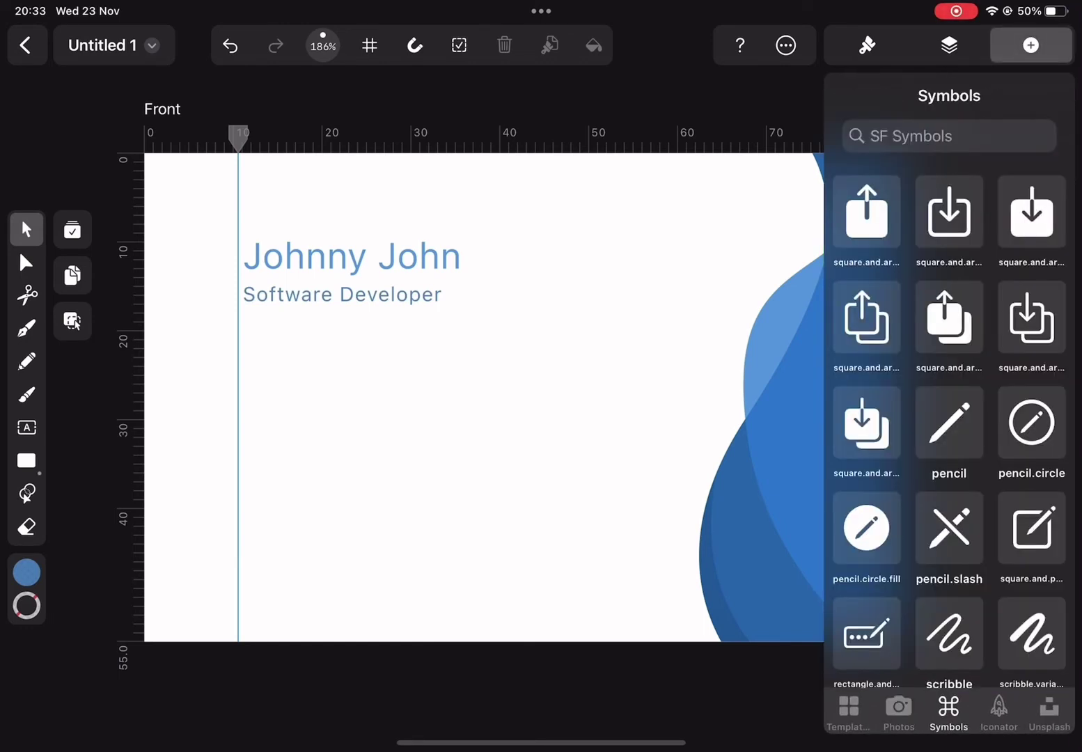
scroll(949, 417, "down", 5)
scroll(949, 417, "down", 5)
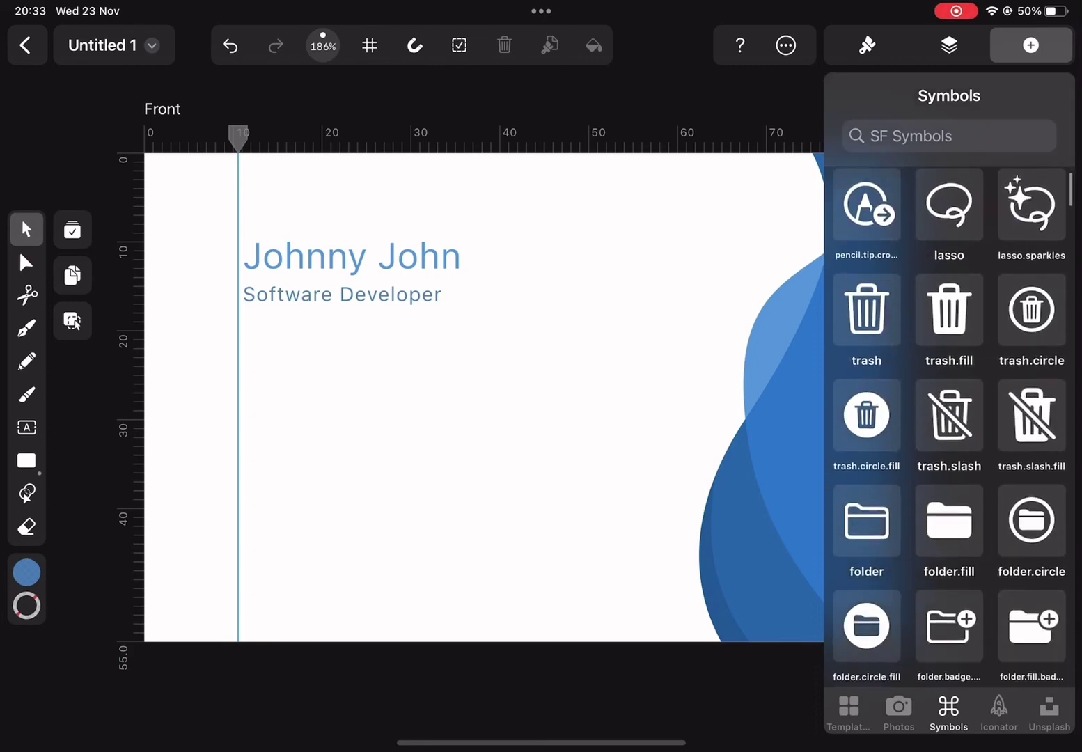
scroll(949, 418, "down", 3)
scroll(949, 418, "down", 5)
left_click(949, 135)
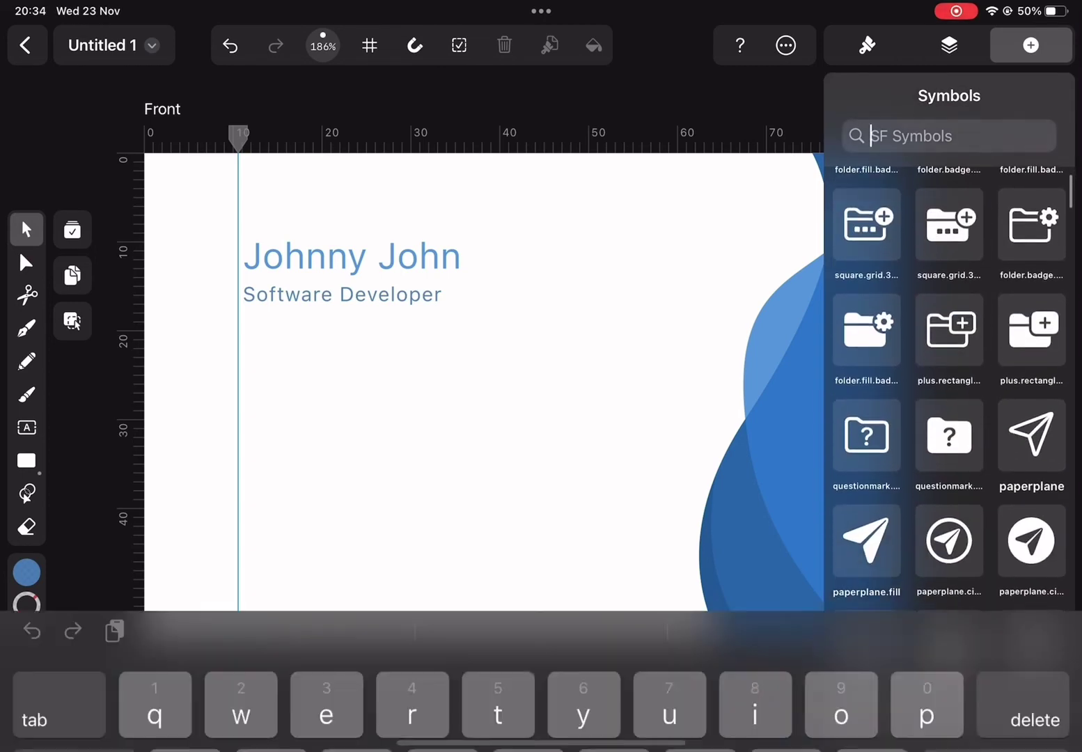
type("p")
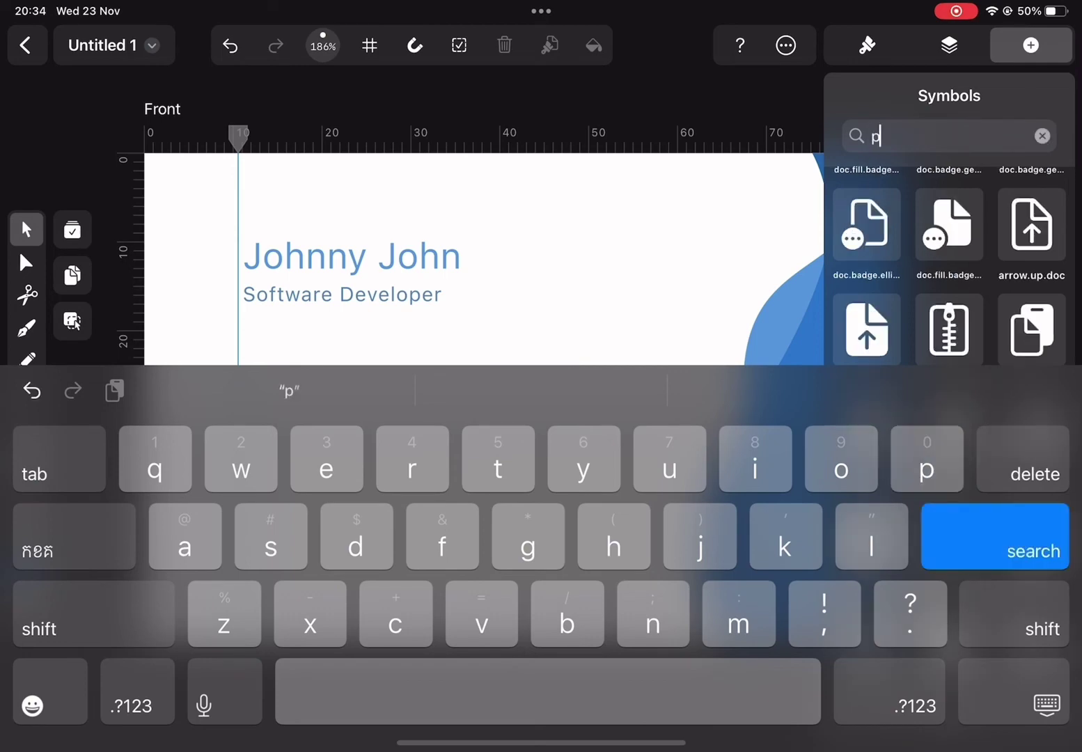
type("hone")
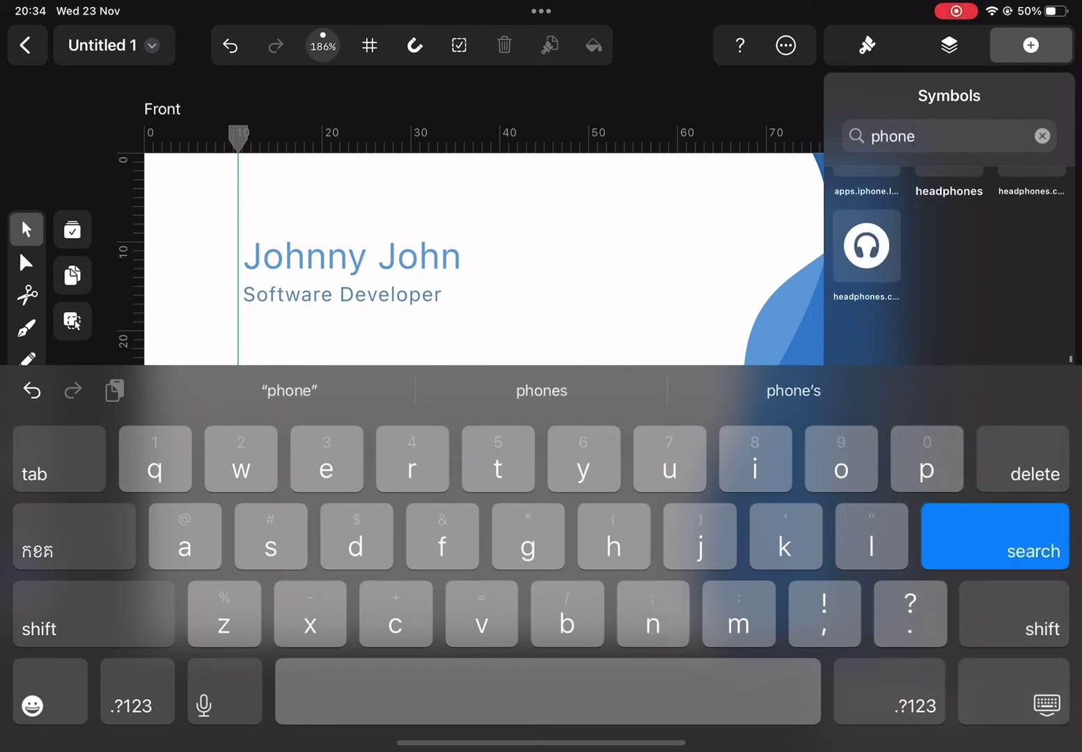
key("Return")
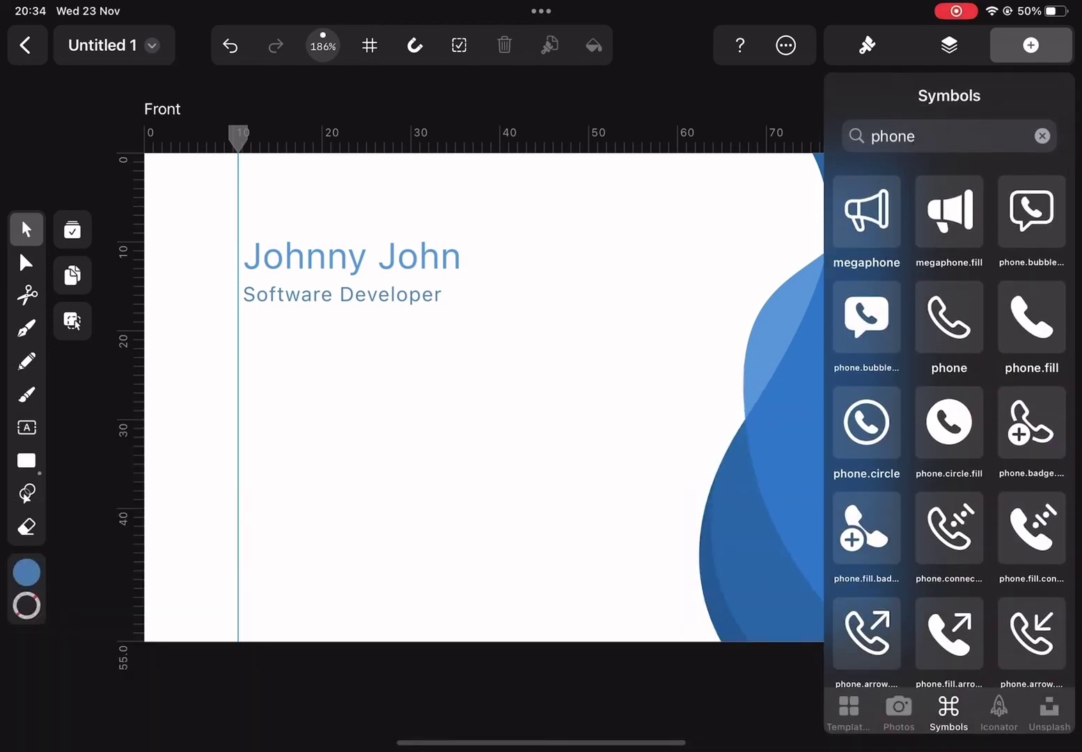
scroll(949, 418, "down", 1)
left_click(866, 374)
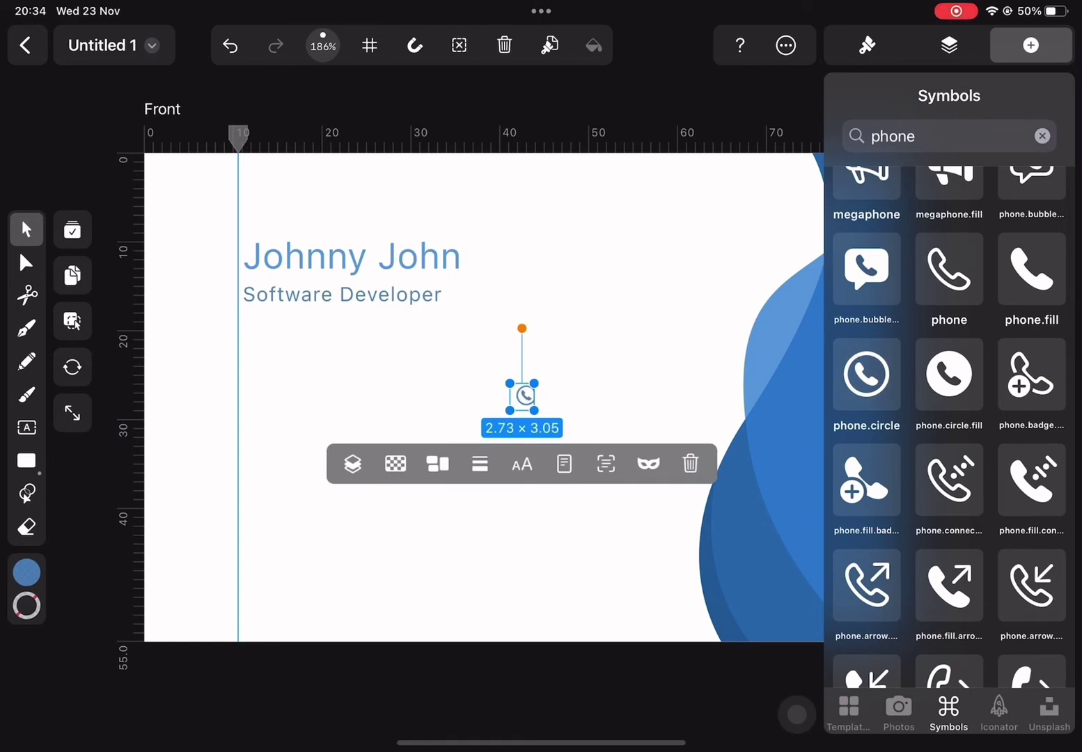
left_click(1041, 135)
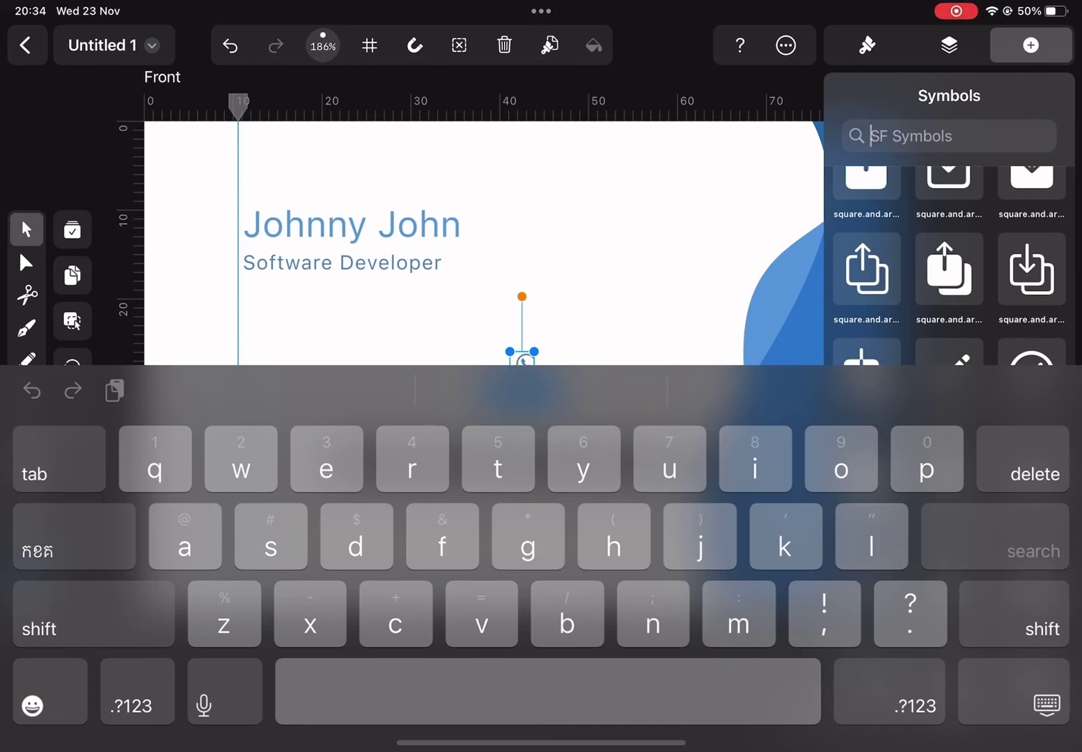
- Insert the person.circle symbol found by searching 'pers', then clear the search
type("pers")
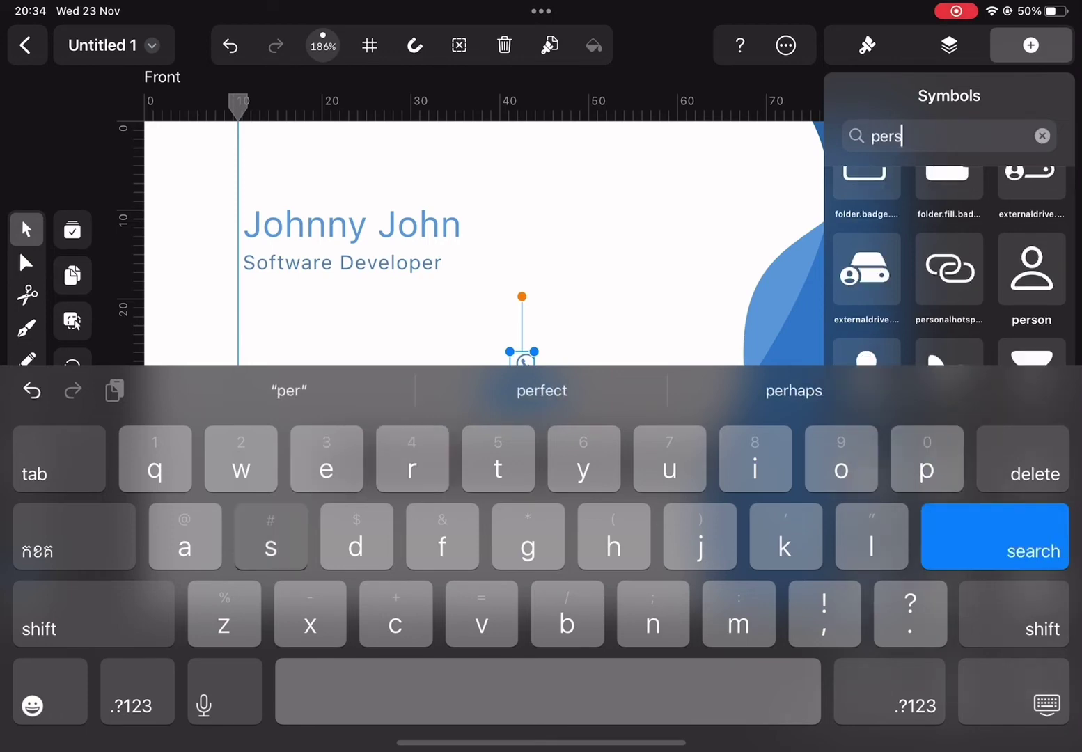
key("Return")
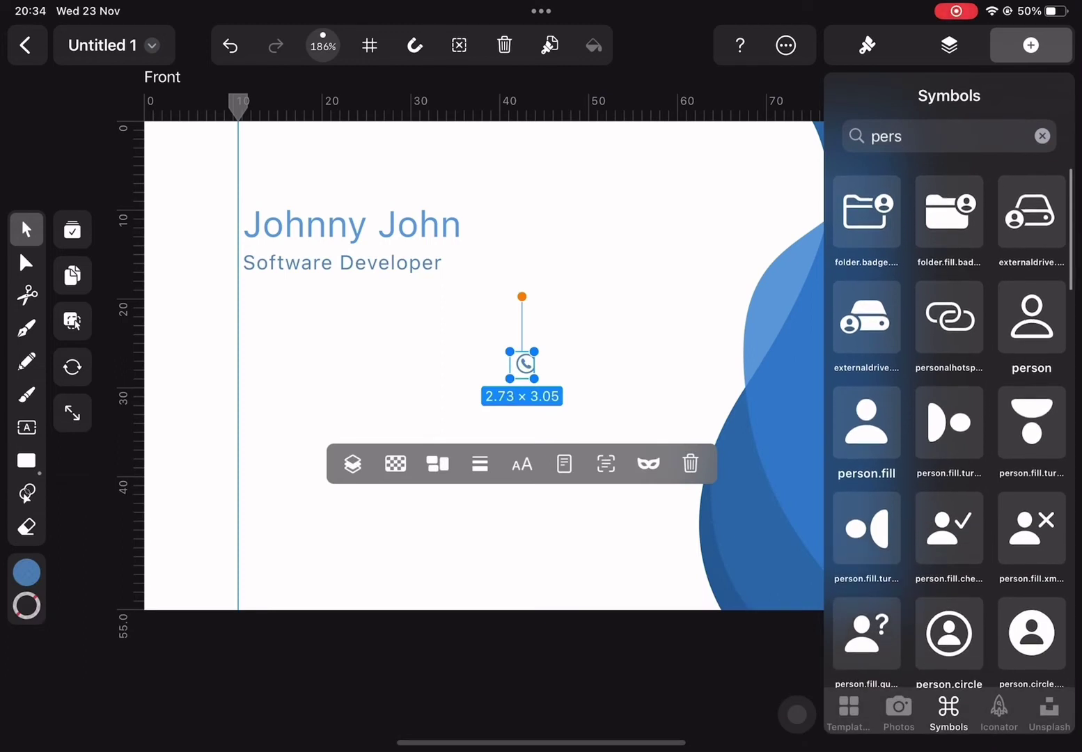
scroll(949, 418, "down", 3)
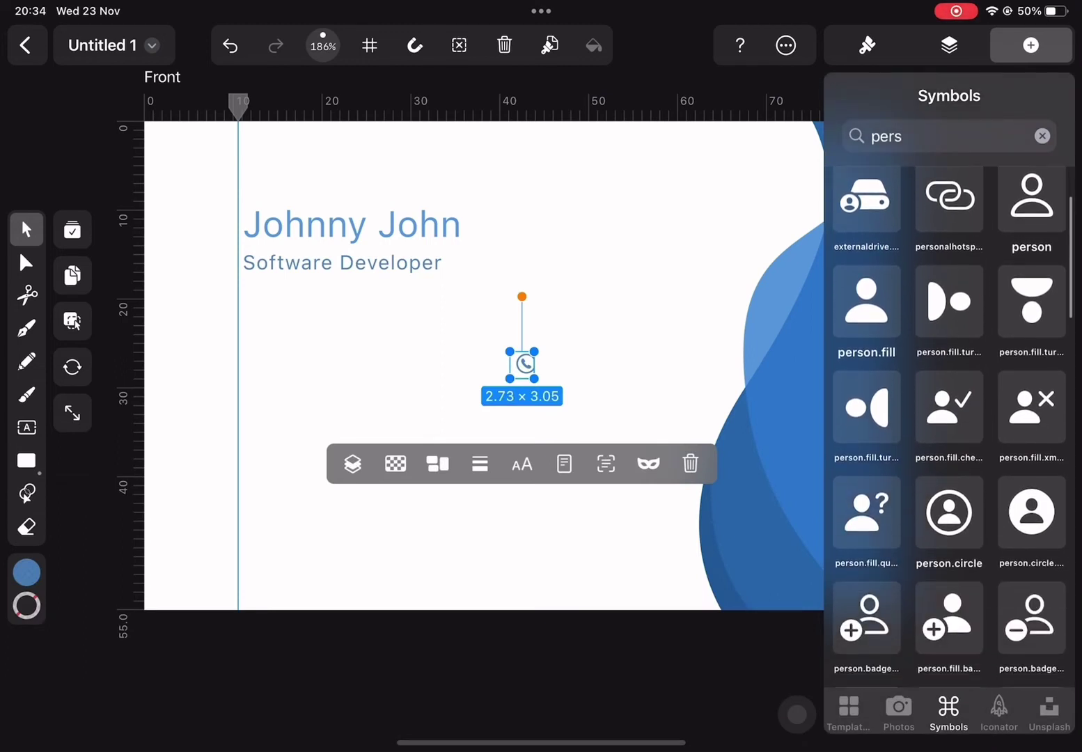
left_click(949, 512)
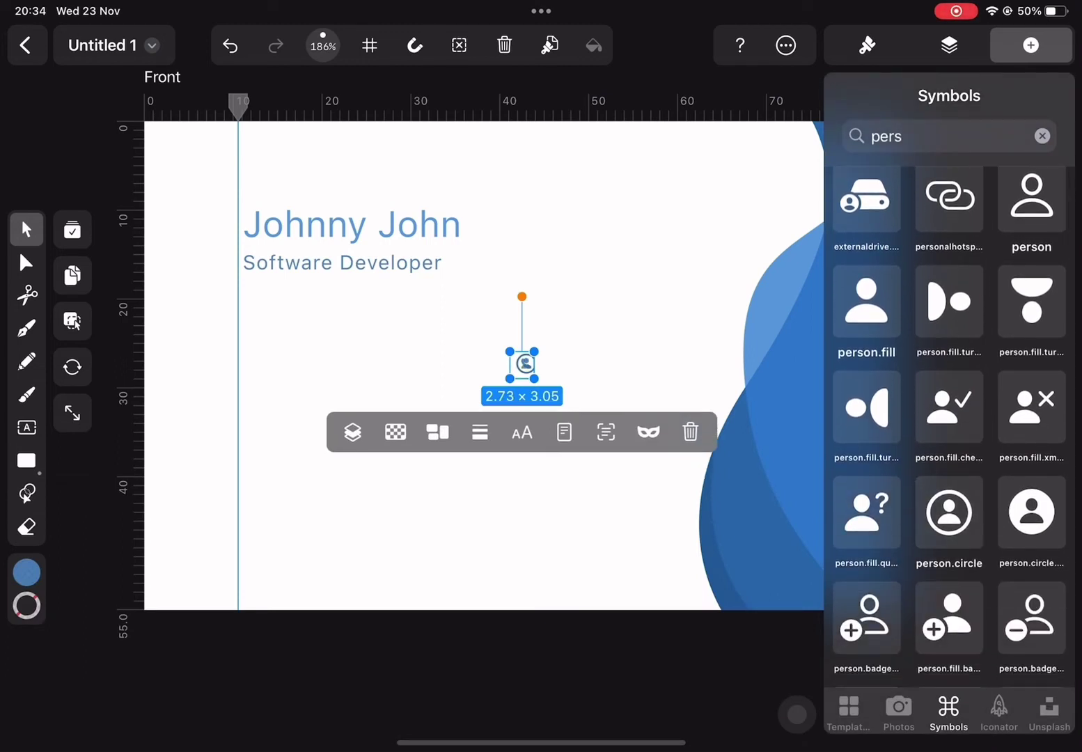
left_click(1042, 136)
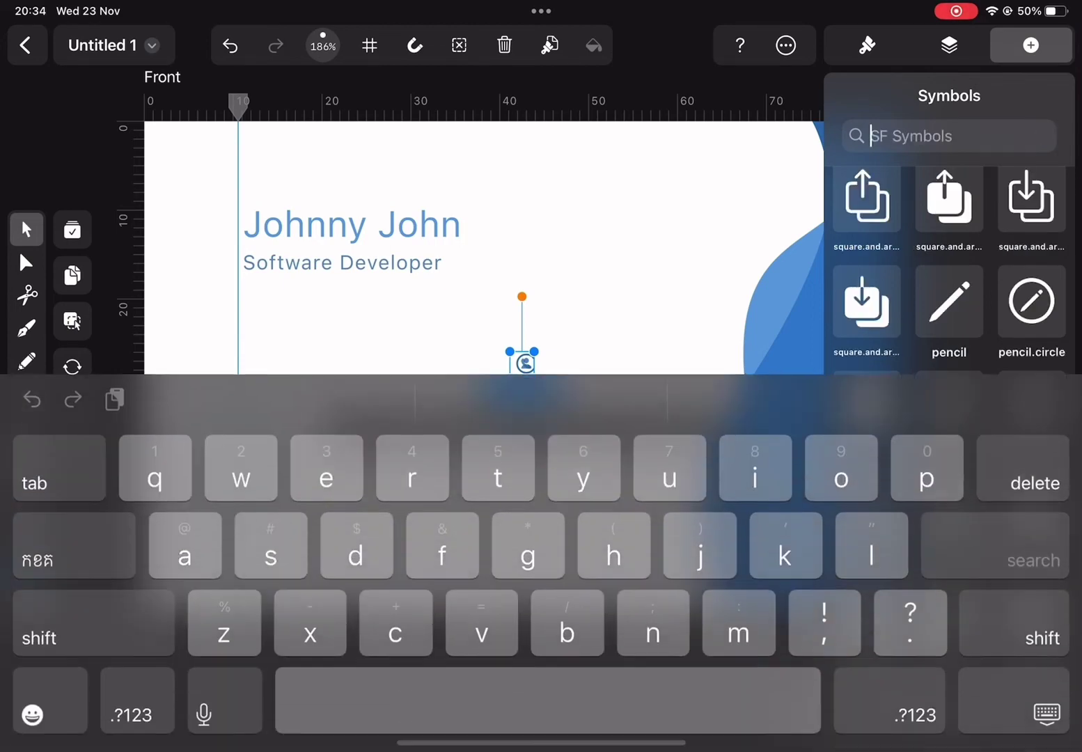
- Search 'mail' and insert the mail symbol onto the card
type("m")
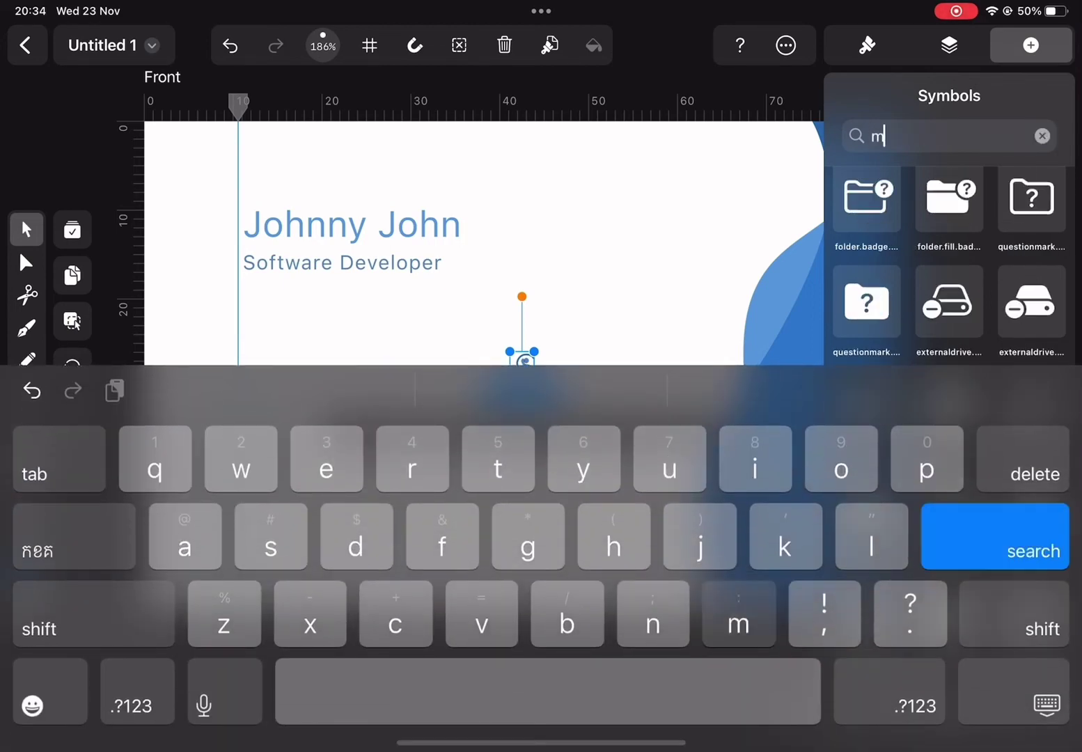
type("ail")
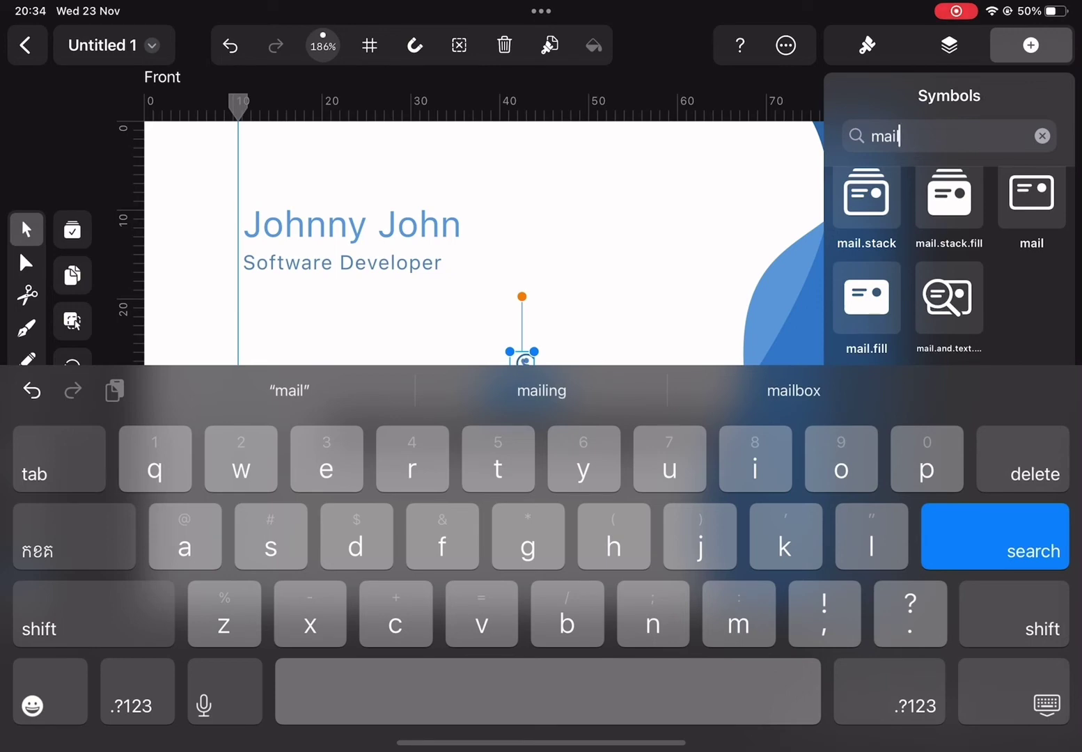
left_click(1031, 197)
left_click(1046, 705)
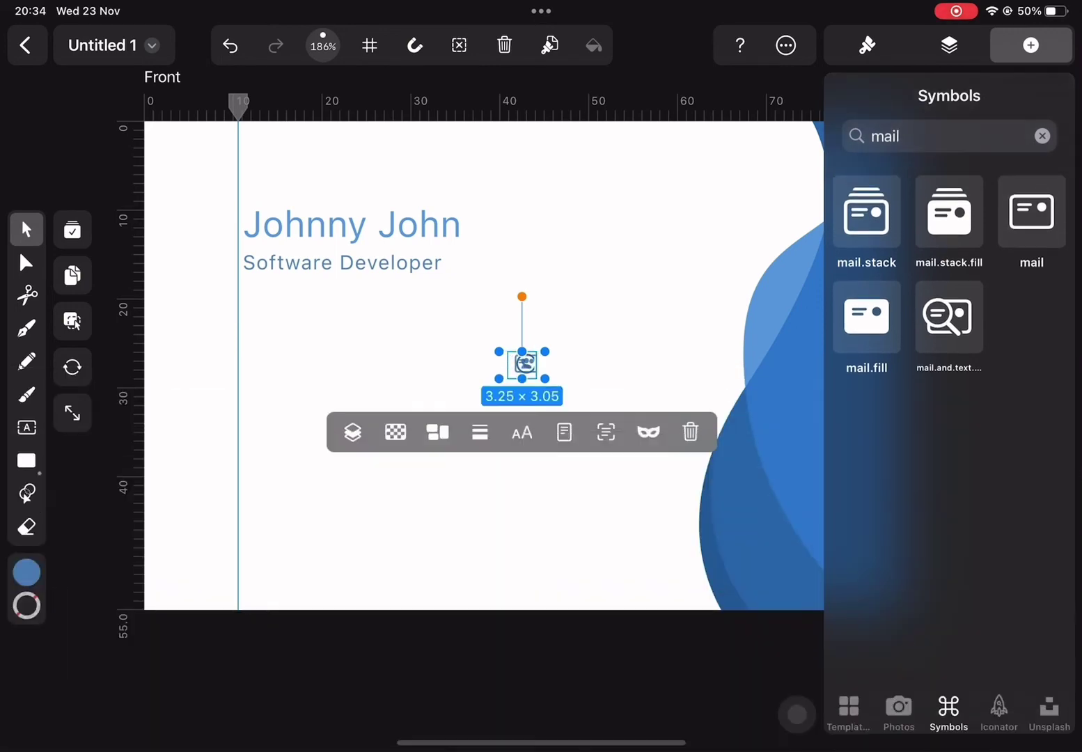
scroll(434, 282, "up", 3)
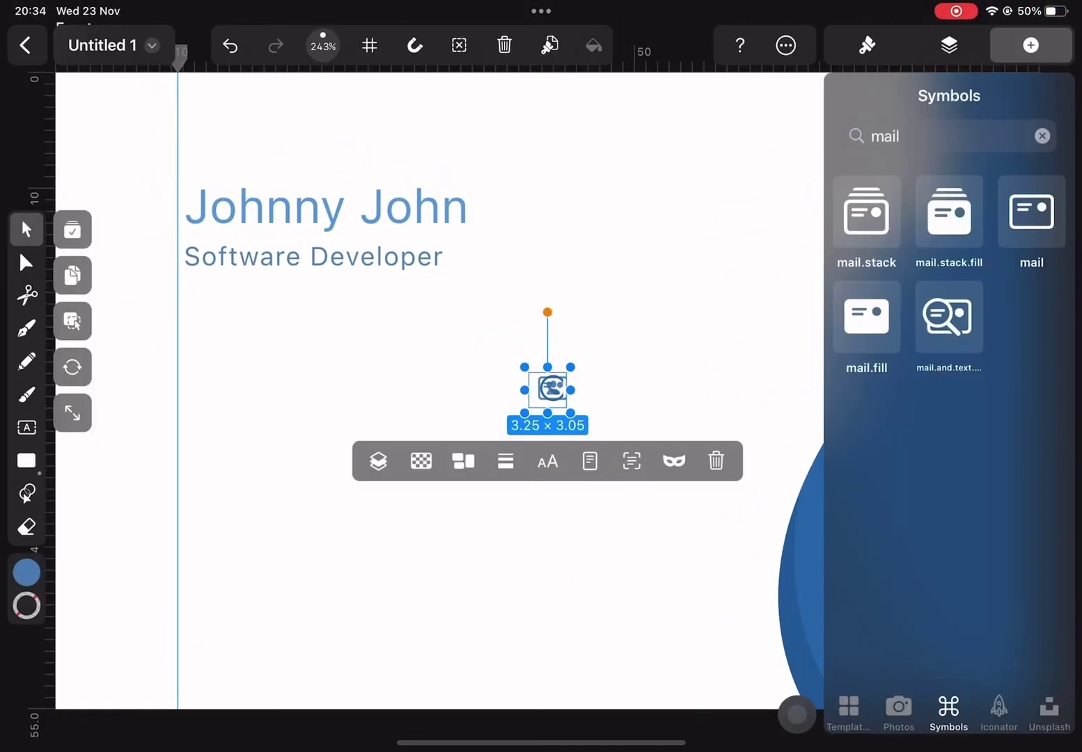
- Place the filled mail symbol below the other icons and move the person symbol toward the guide
key("Escape")
left_click(866, 317)
mouse_move(551, 386)
left_mouse_down()
mouse_move(325, 440)
mouse_move(581, 441)
left_mouse_up()
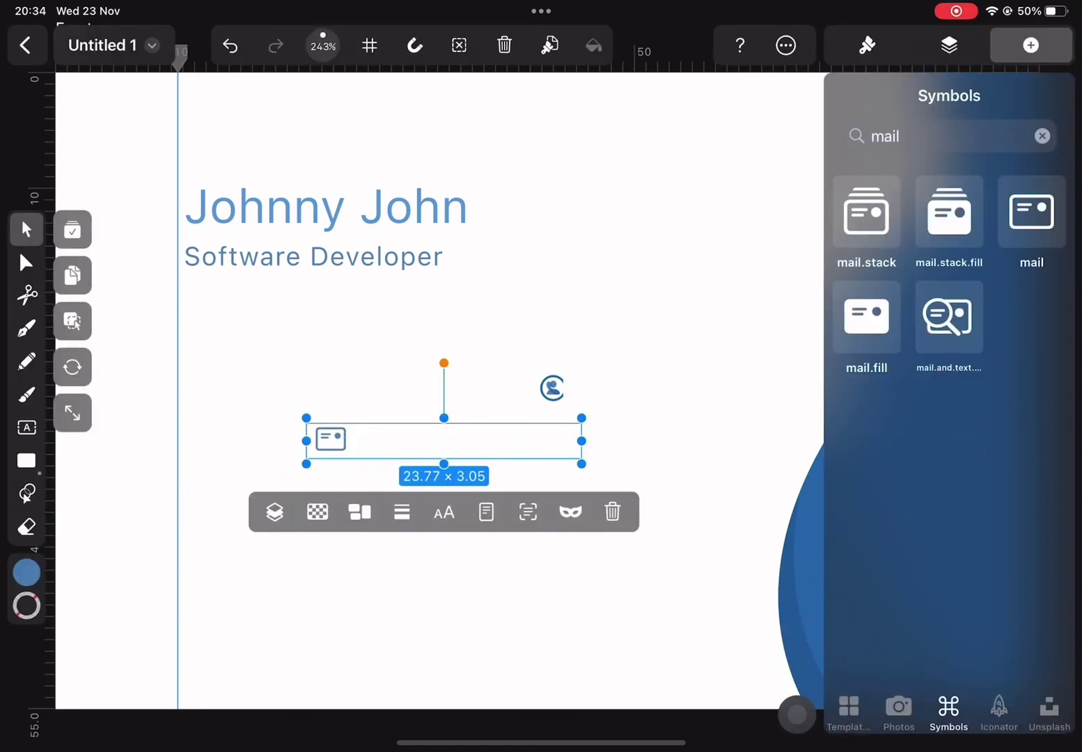
left_click(552, 388)
mouse_move(552, 388)
left_mouse_down()
mouse_move(279, 356)
mouse_move(507, 360)
mouse_move(525, 386)
mouse_move(427, 352)
mouse_move(659, 351)
left_mouse_up()
left_click(551, 388)
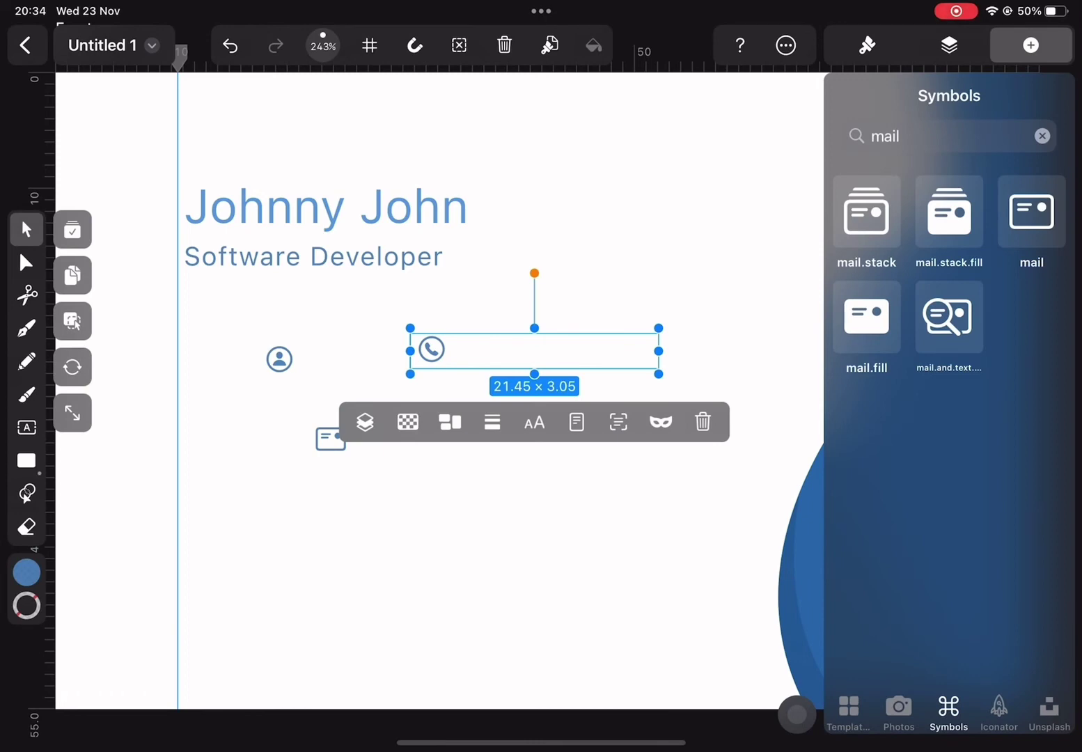
- Insert the pin.circle symbol from a 'pin' search and move it to the lower left
left_click(1042, 136)
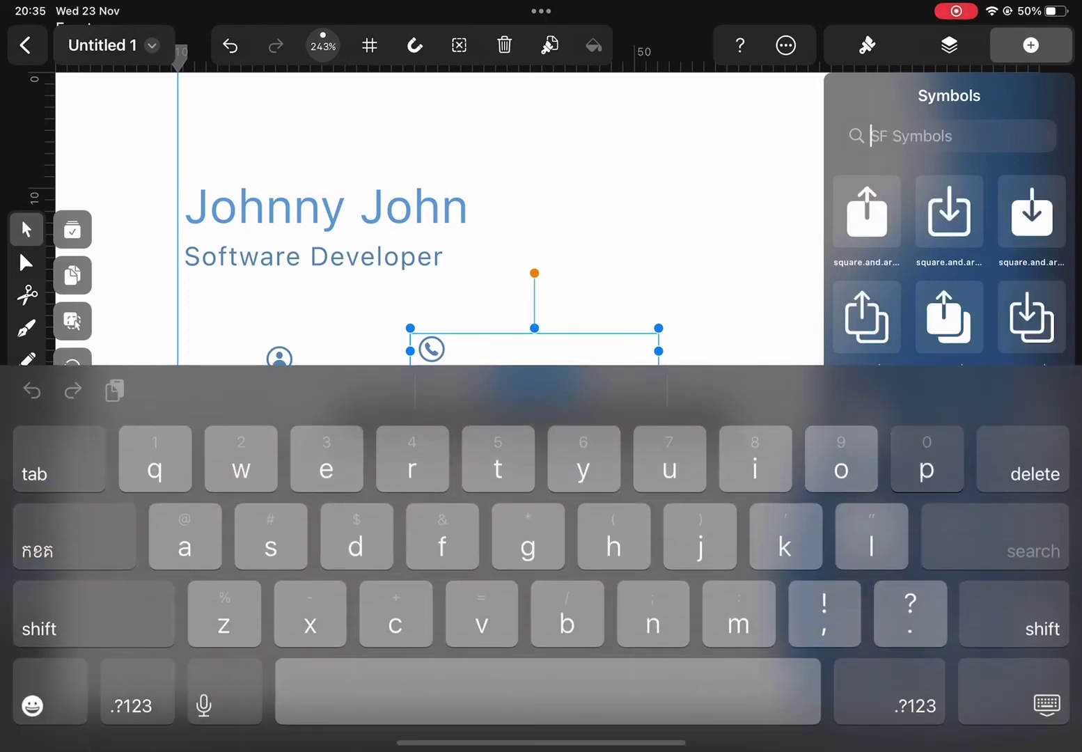
type("pin")
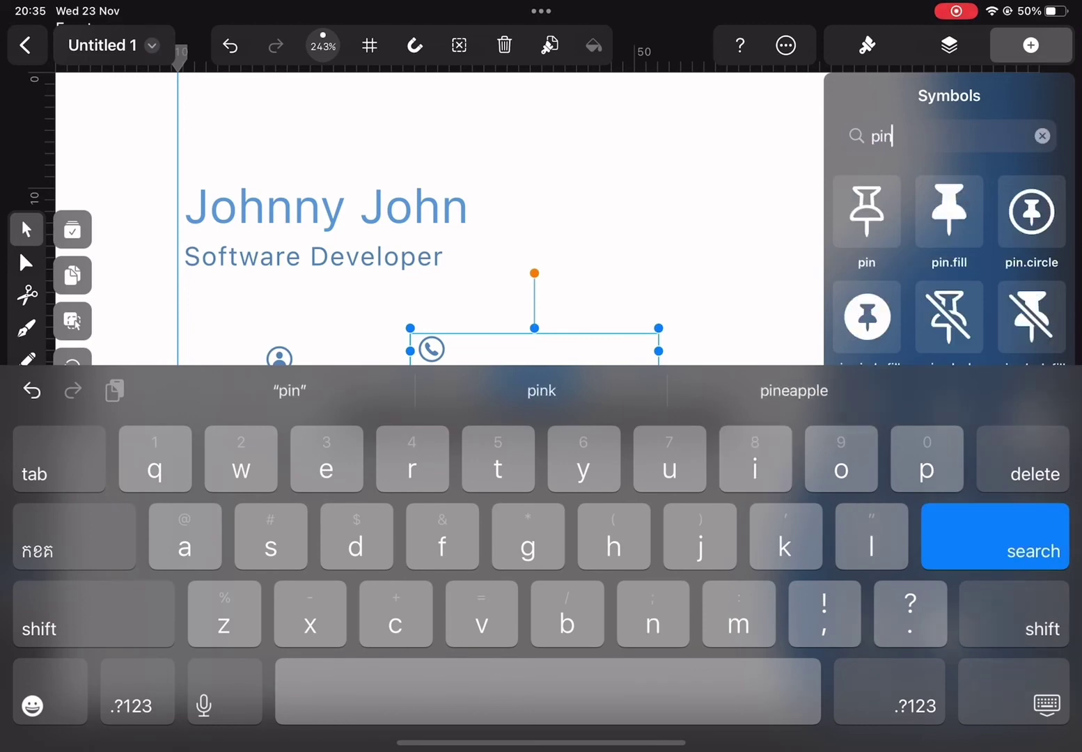
left_click(1031, 211)
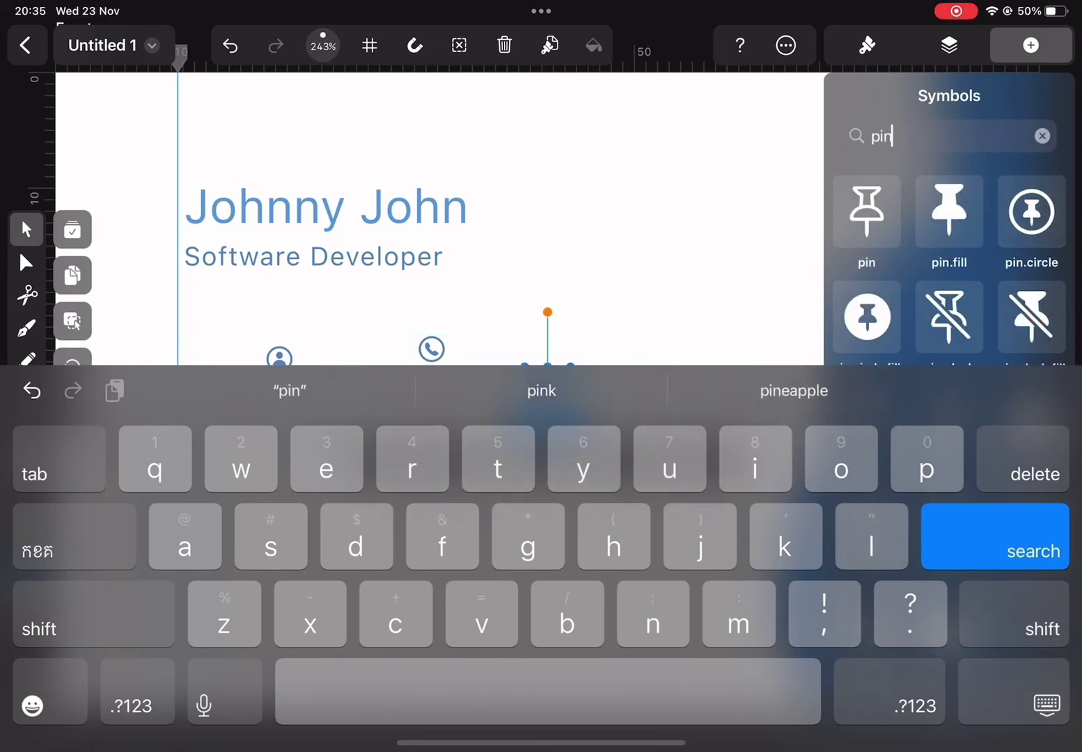
left_click(1047, 705)
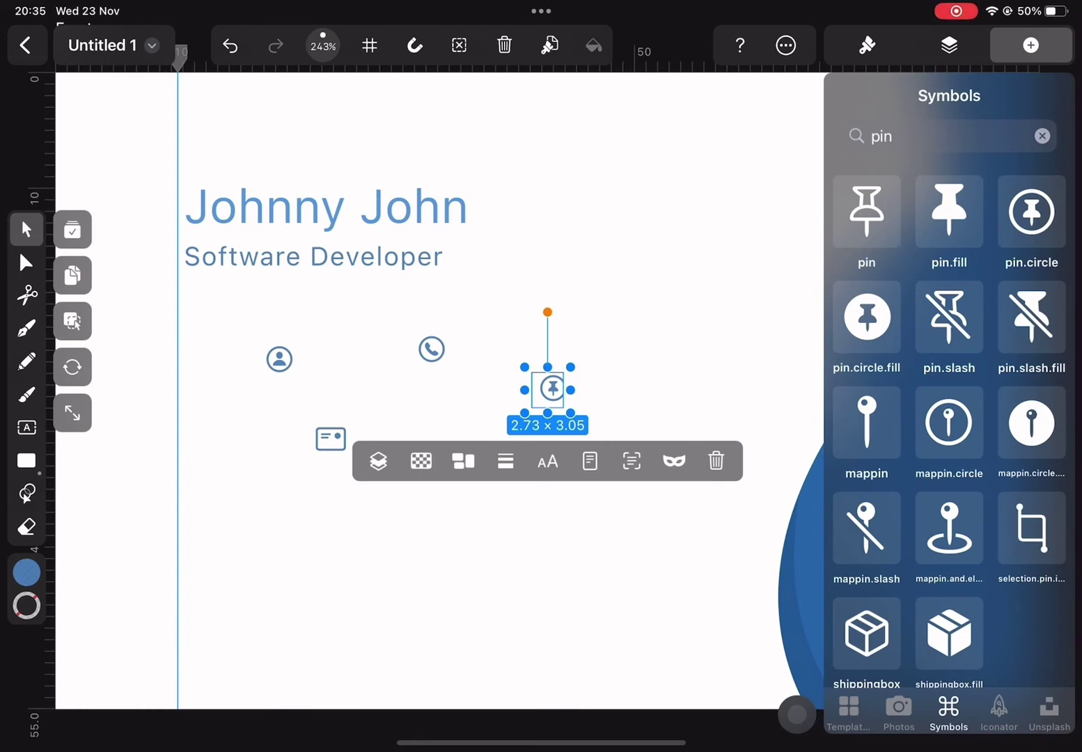
left_click(432, 349)
left_click(487, 557)
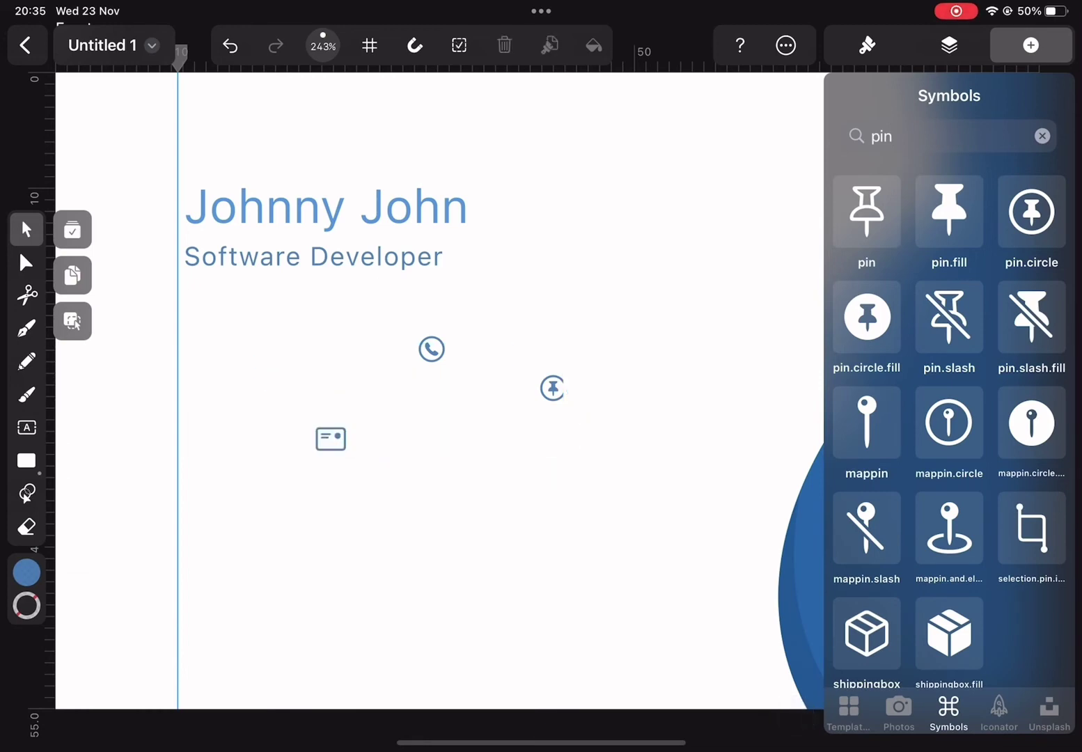
left_click(552, 388)
mouse_move(552, 388)
left_mouse_down()
mouse_move(467, 451)
mouse_move(297, 523)
mouse_move(572, 524)
left_mouse_up()
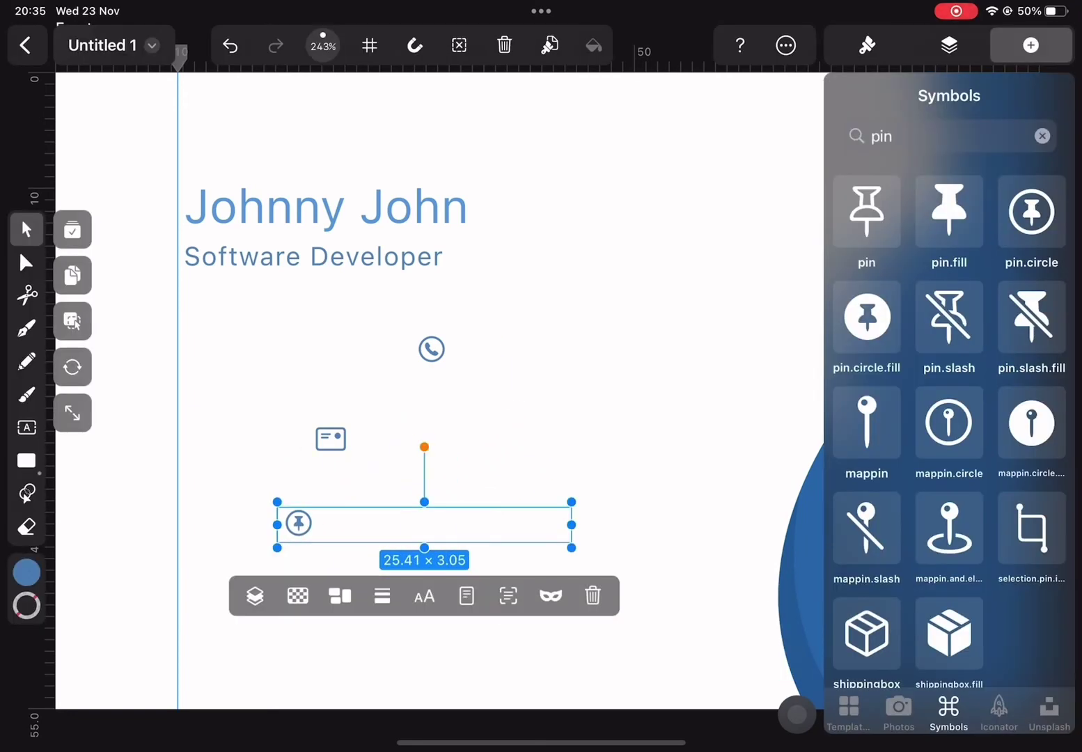
- Align the phone icon on the left margin guide and widen its text box
left_click(331, 438)
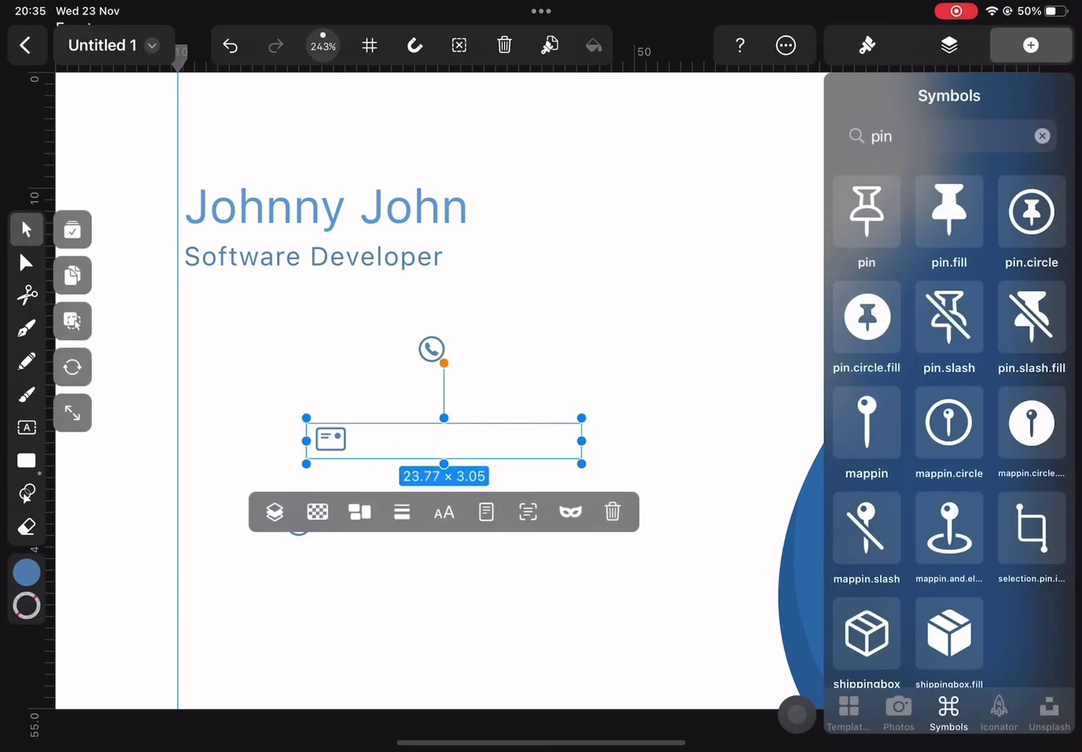
left_click(431, 348)
left_click_drag(431, 349, 188, 350)
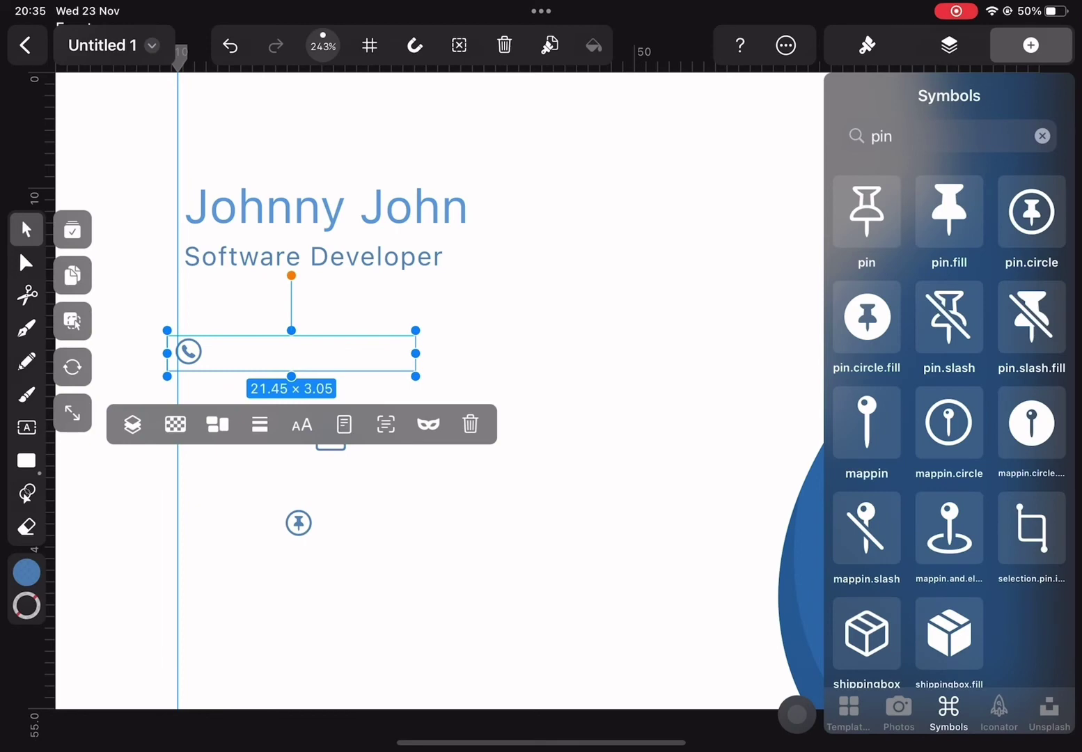
left_click(1030, 44)
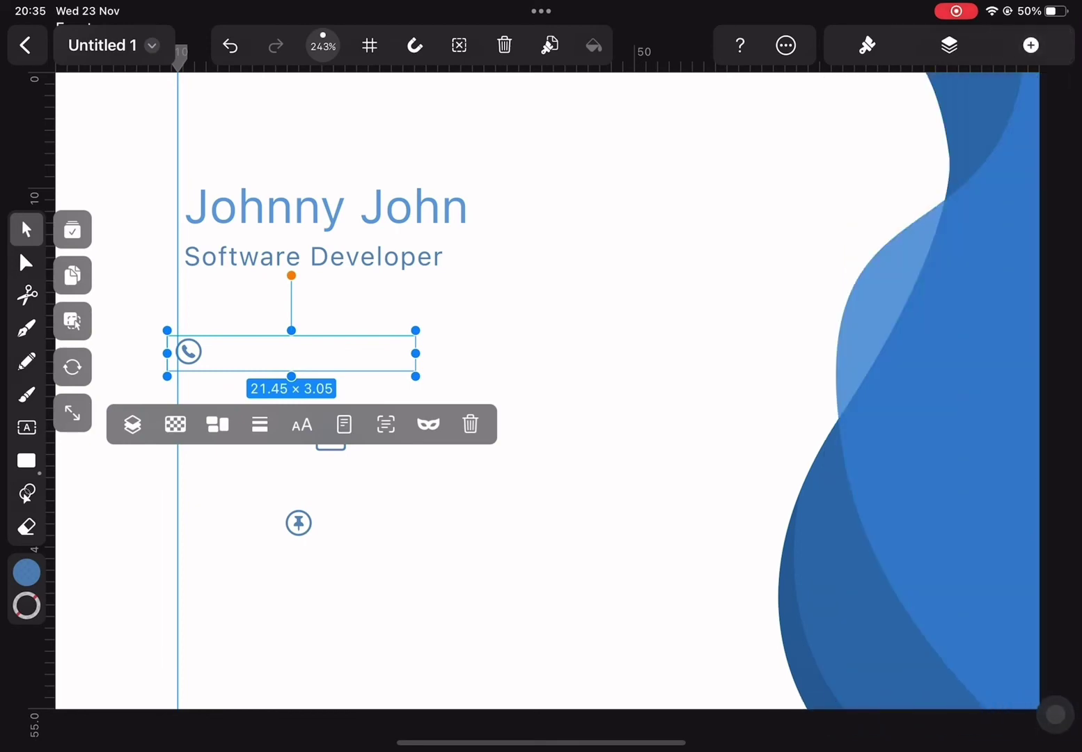
mouse_move(189, 351)
left_mouse_down()
mouse_move(210, 351)
mouse_move(199, 349)
left_mouse_up()
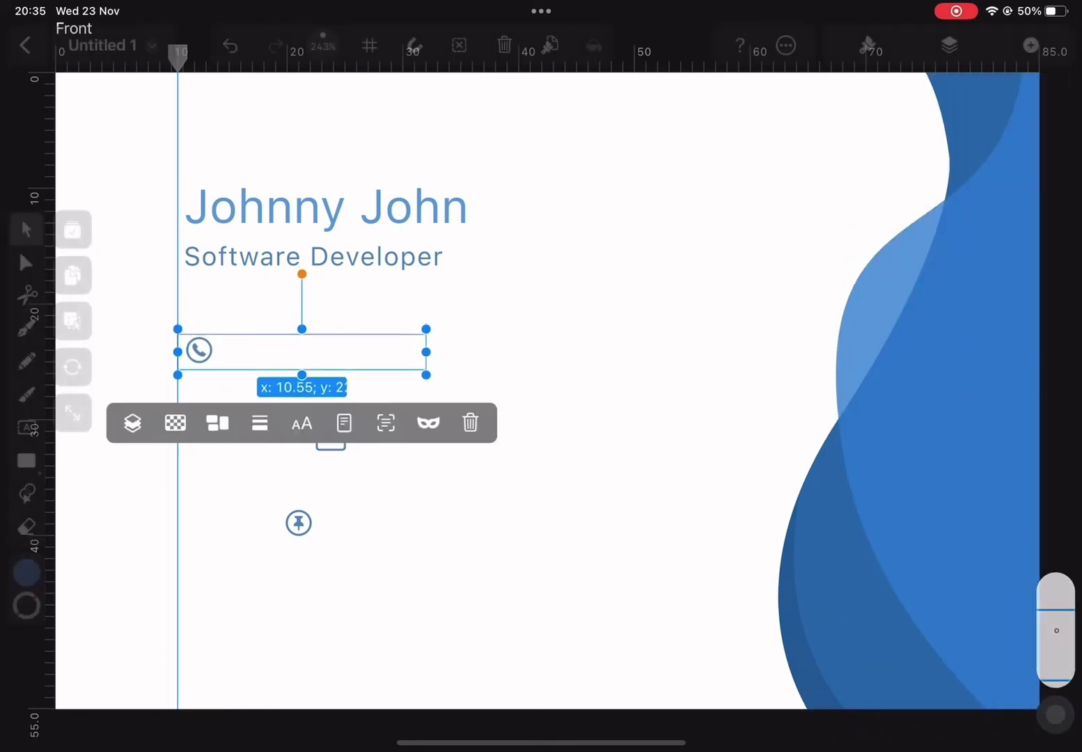
left_click_drag(427, 352, 534, 352)
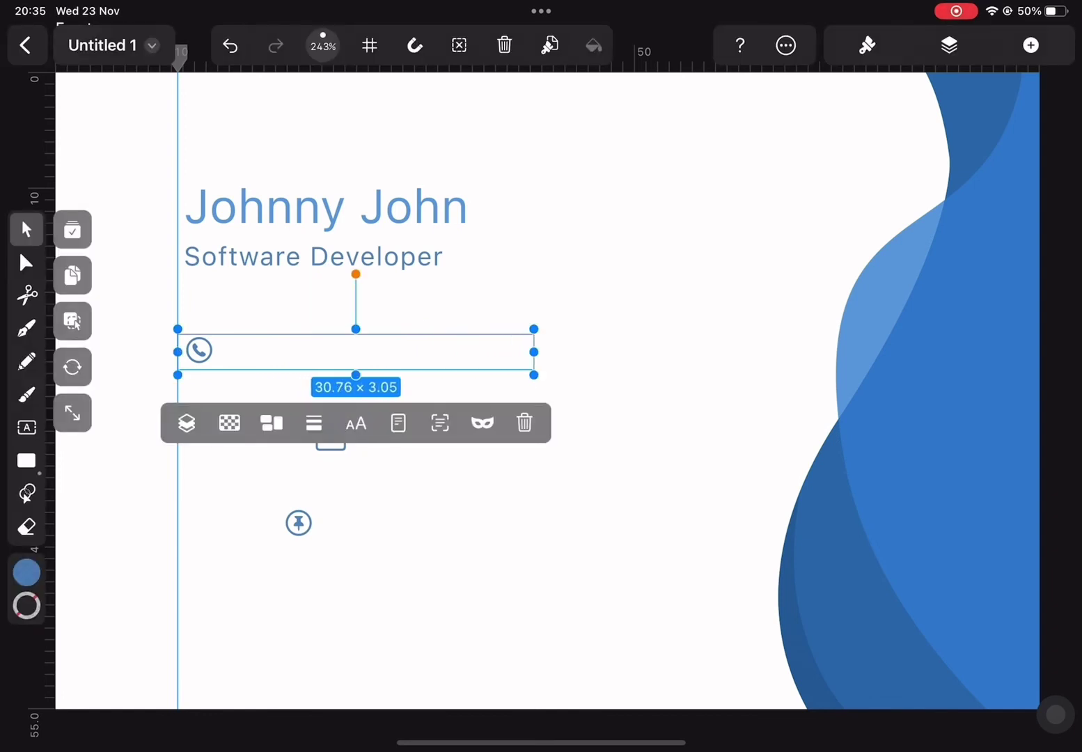
- Raise the phone icon's font size to 11 pt and begin editing after the icon
left_click(356, 422)
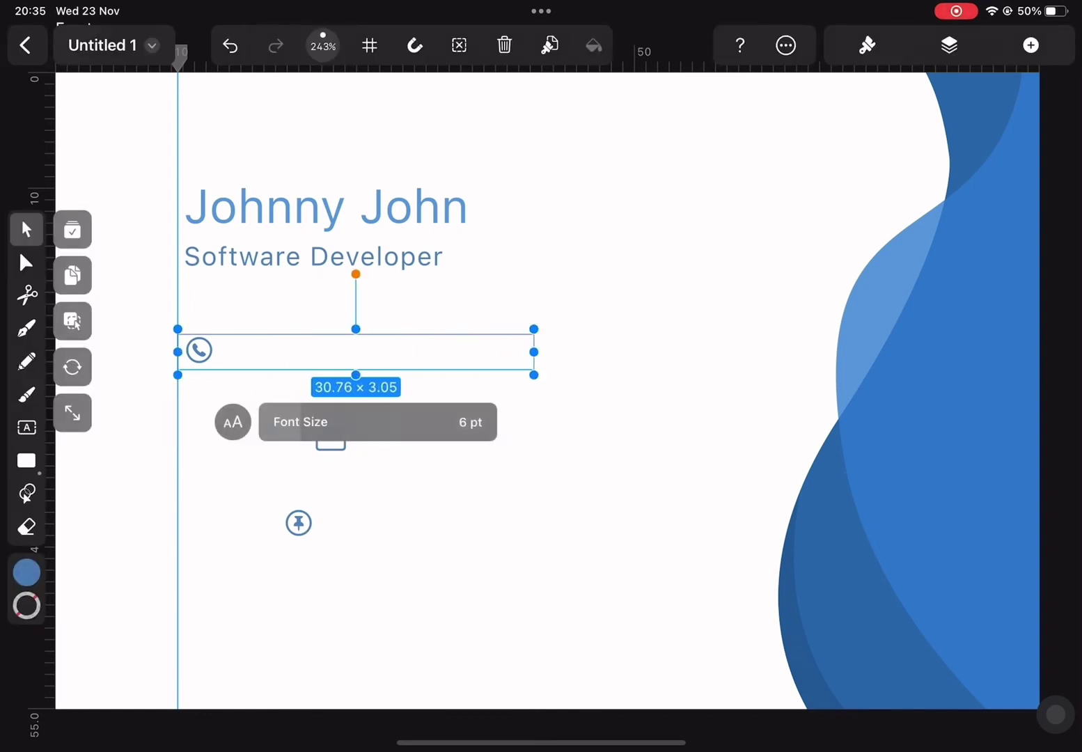
mouse_move(300, 422)
left_mouse_down()
mouse_move(400, 421)
mouse_move(350, 421)
left_mouse_up()
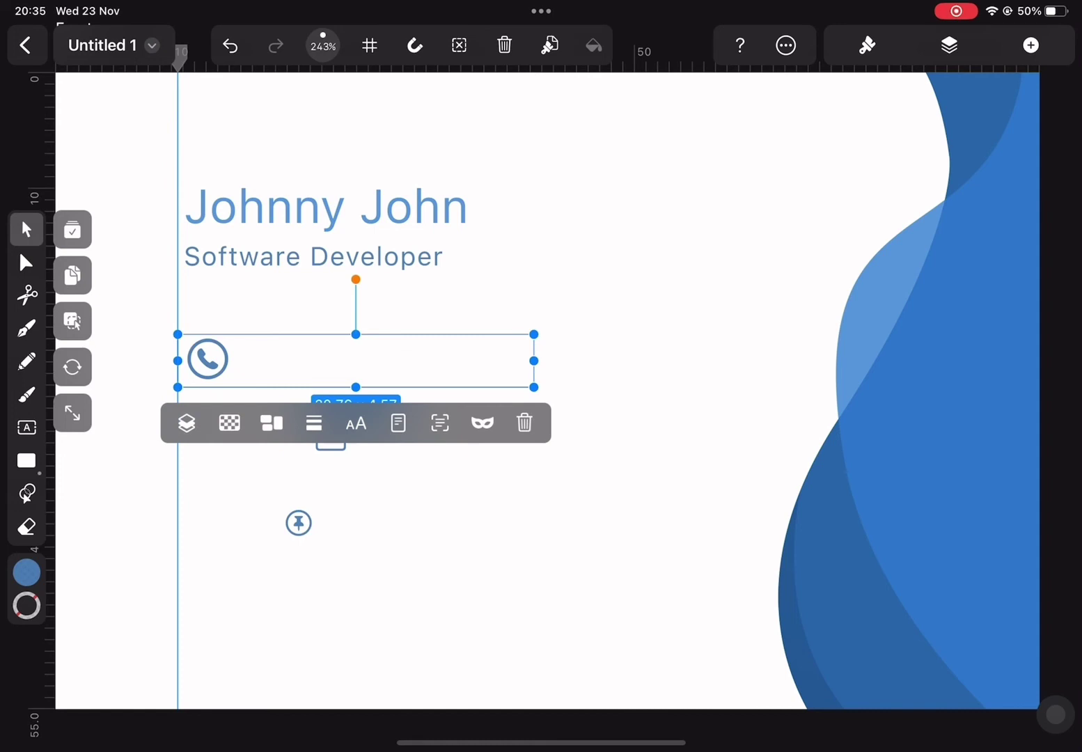
double_click(355, 361)
left_click(230, 361)
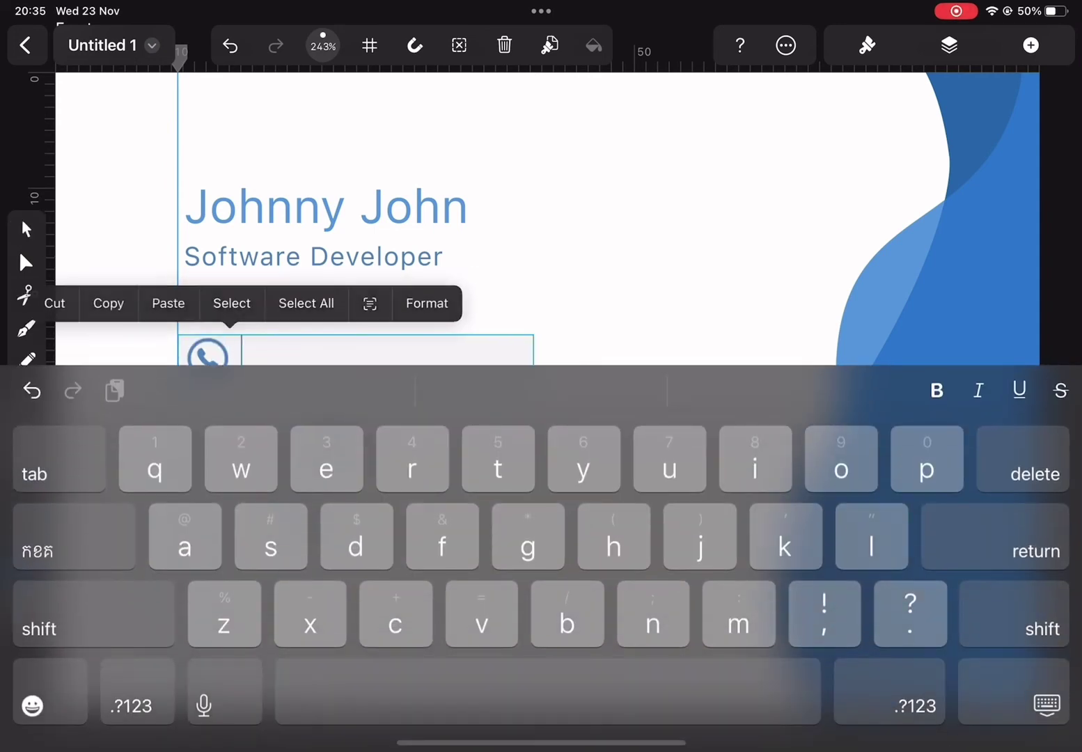
- Type the phone number after the phone icon
left_click(131, 705)
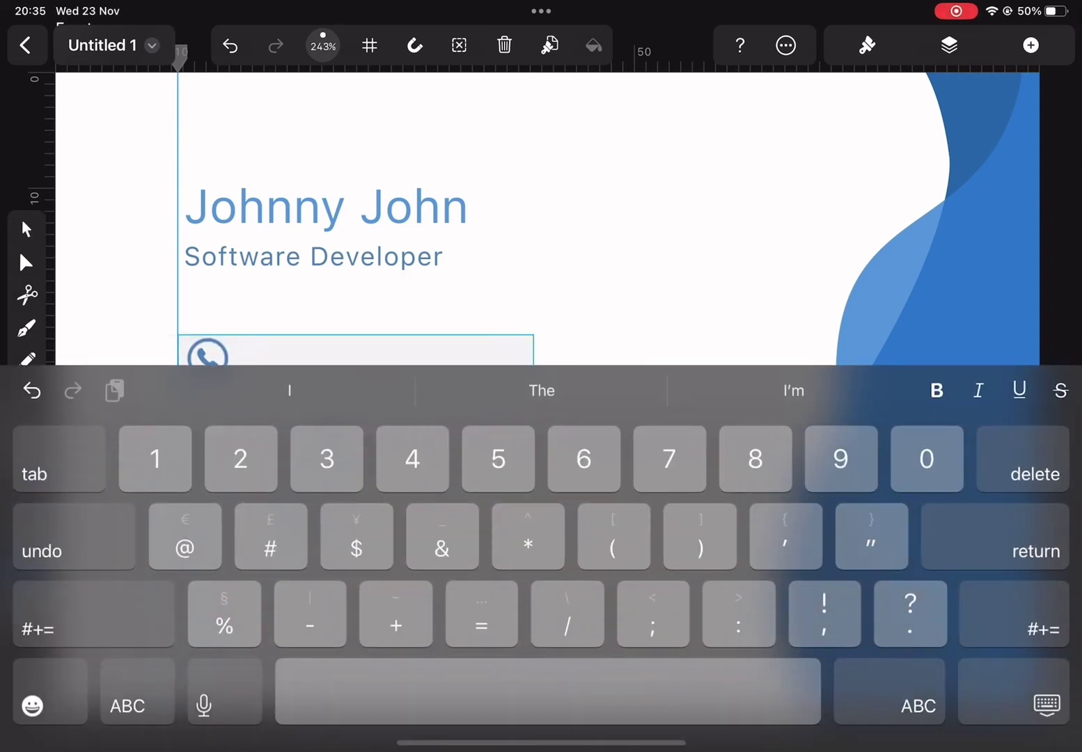
type("+1")
left_click(128, 705)
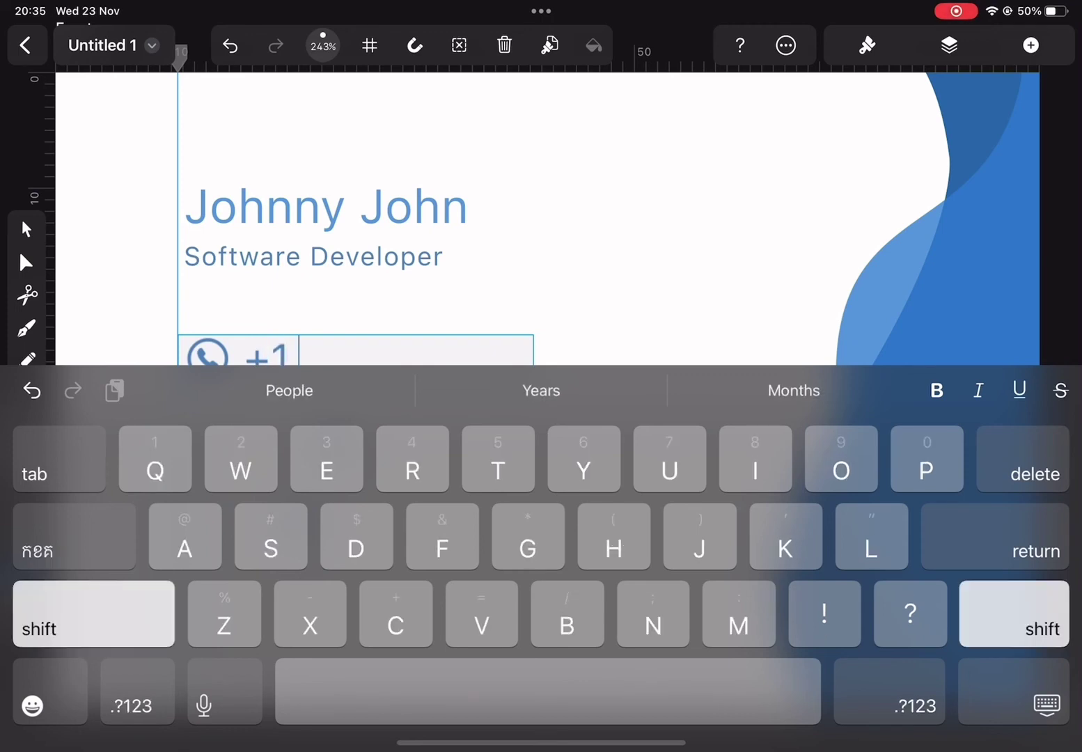
left_click(131, 706)
type("886")
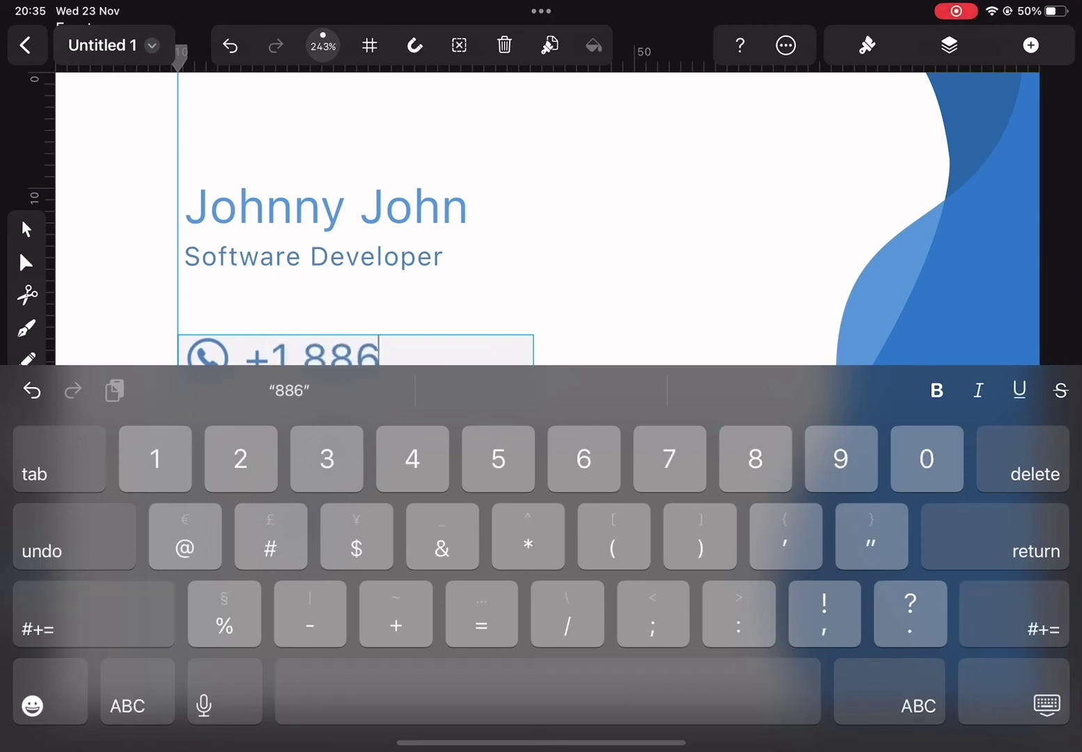
left_click(131, 705)
type("33445")
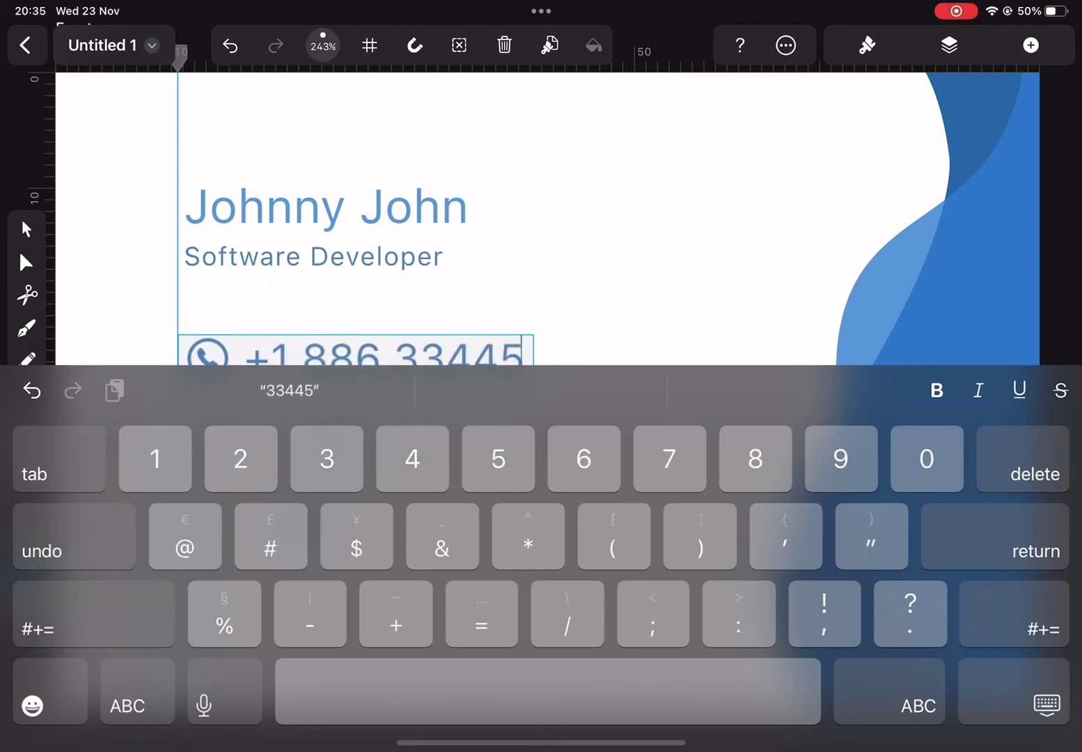
key("BackSpace")
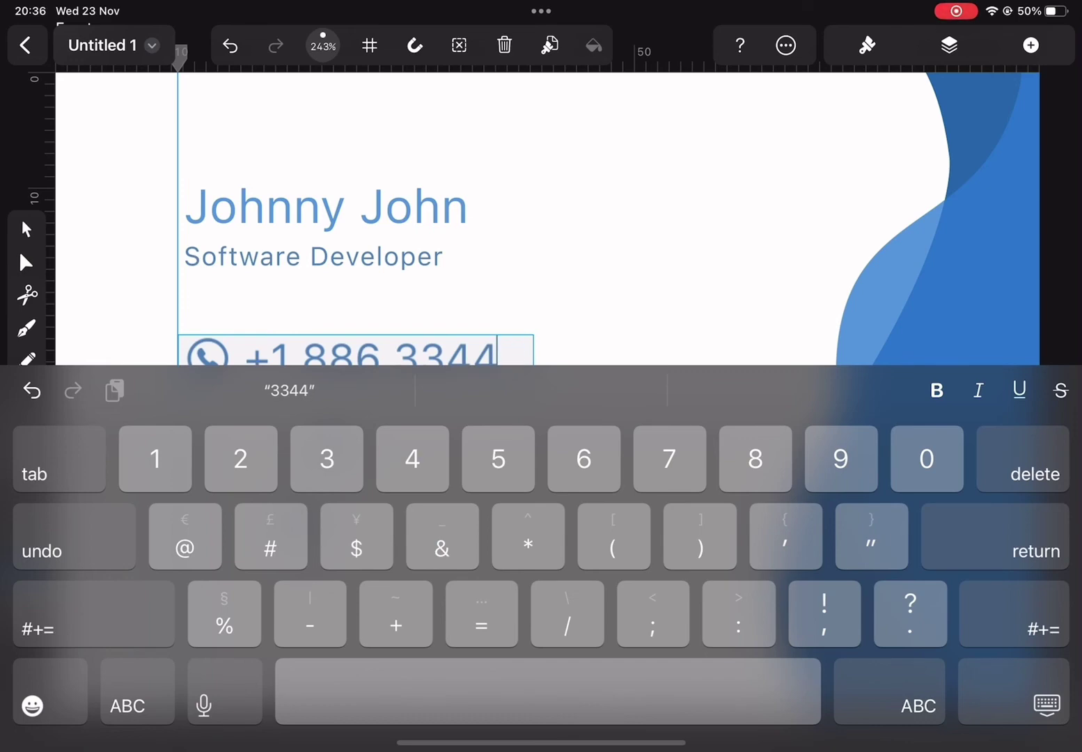
type("3")
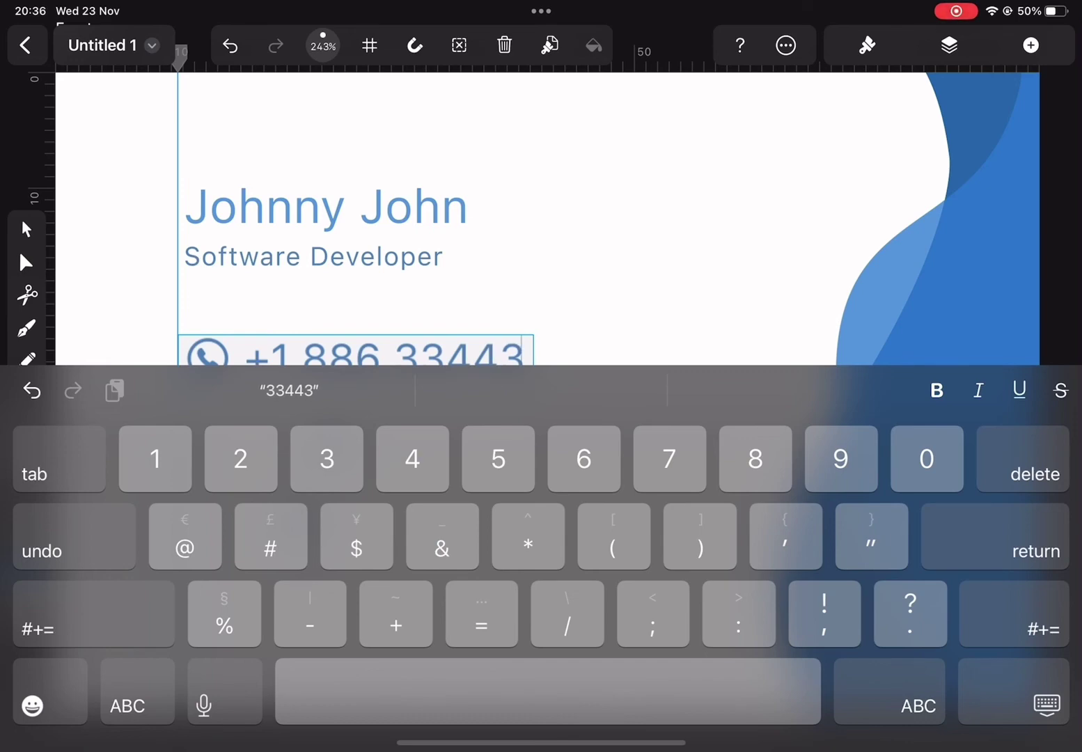
left_click(1047, 705)
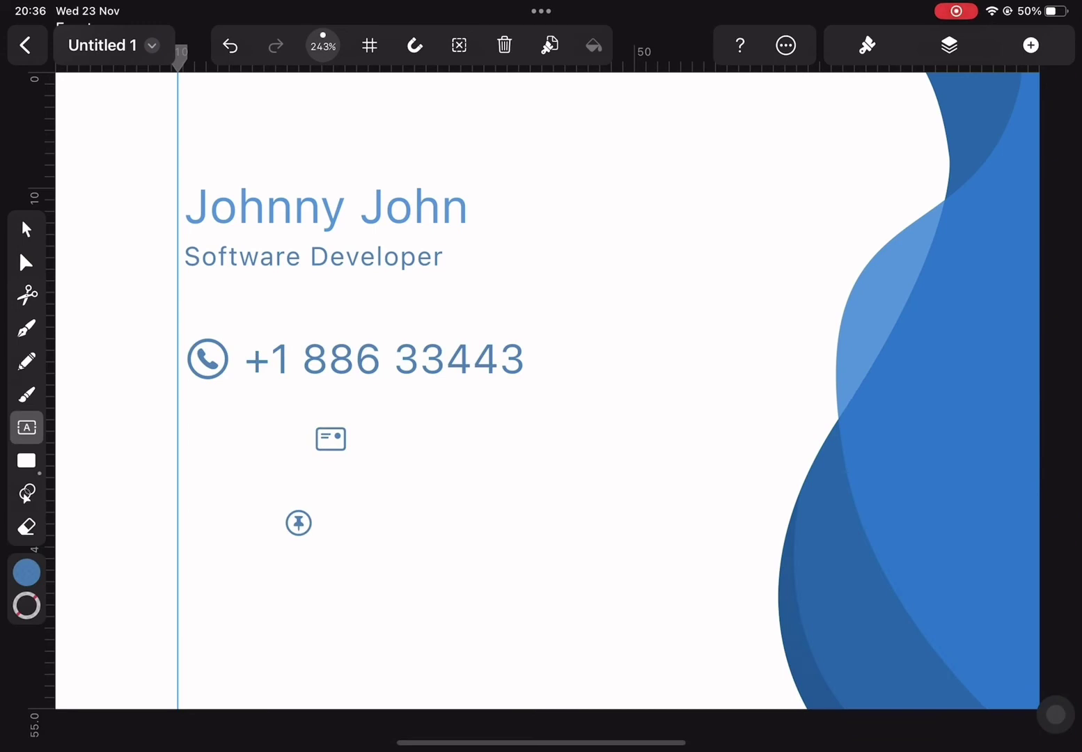
- Regroup the phone number's digits by moving the space
left_click(351, 359)
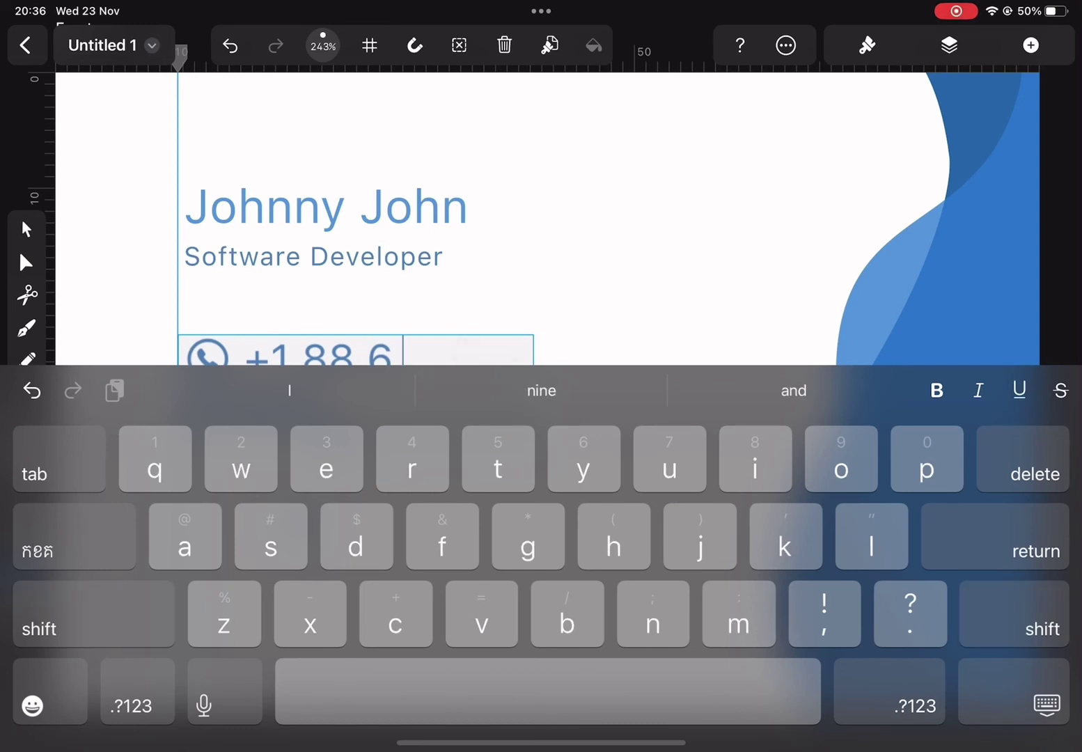
key("BackSpace")
type("33443")
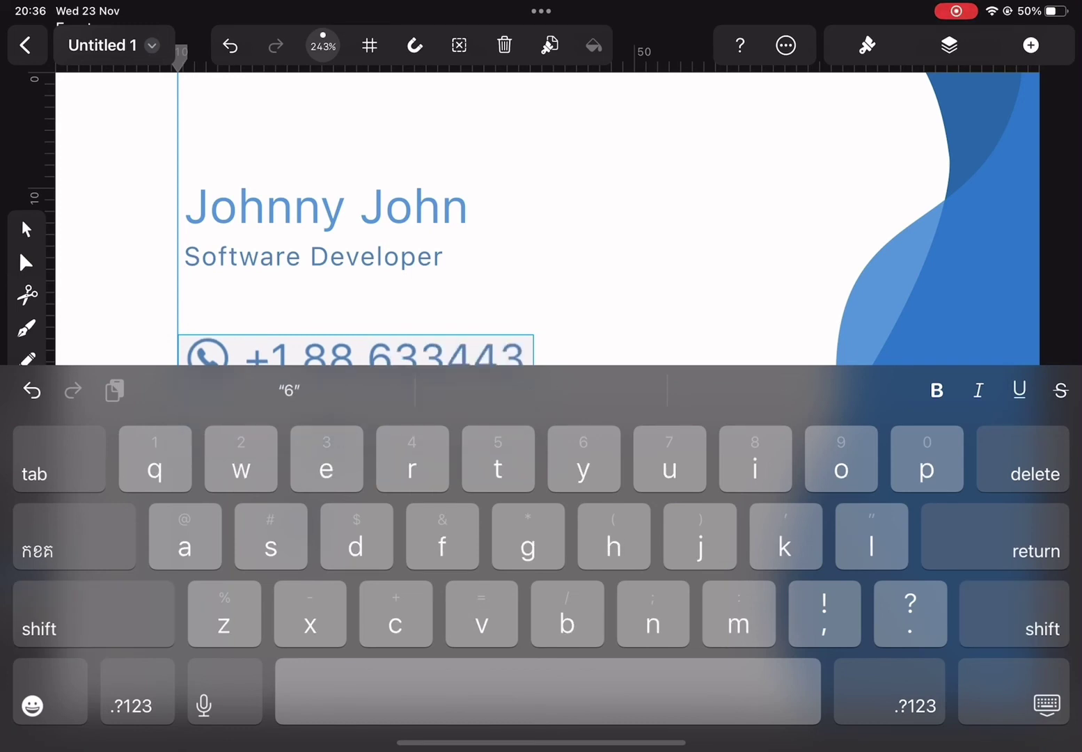
key("BackSpace")
key("BackSpace")
key("BackSpace")
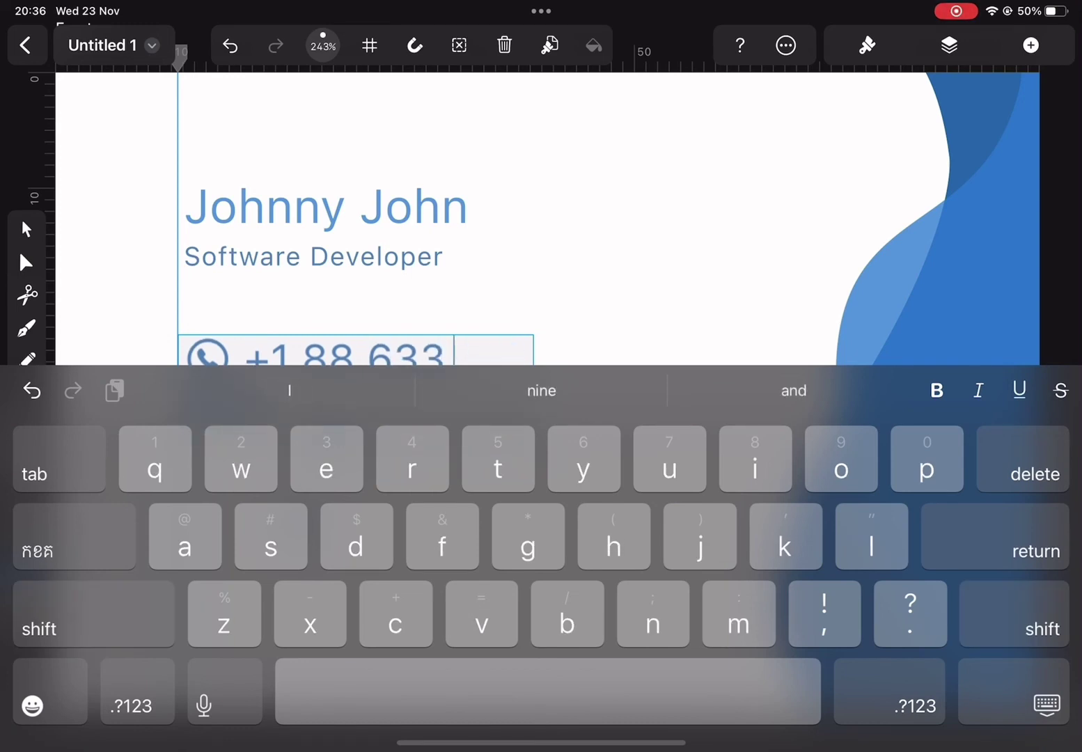
left_click(1046, 705)
- Widen the phone line to fit one row and shrink it to about 8 pt
left_click(27, 229)
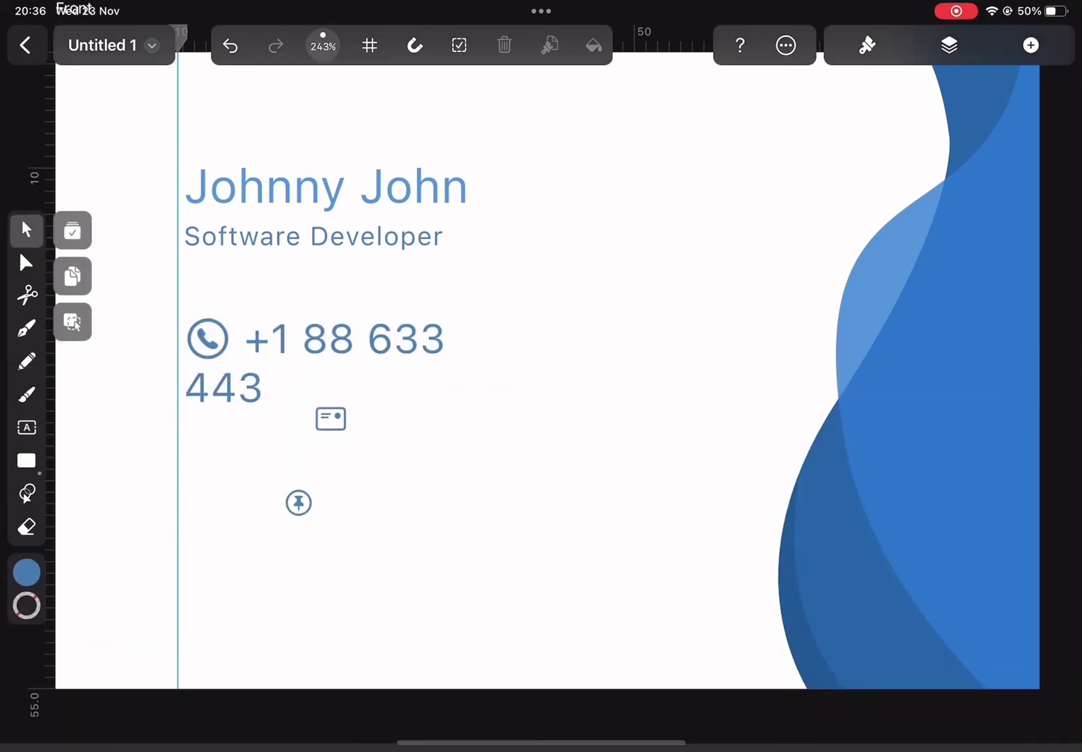
left_click(314, 348)
left_click_drag(534, 365, 561, 341)
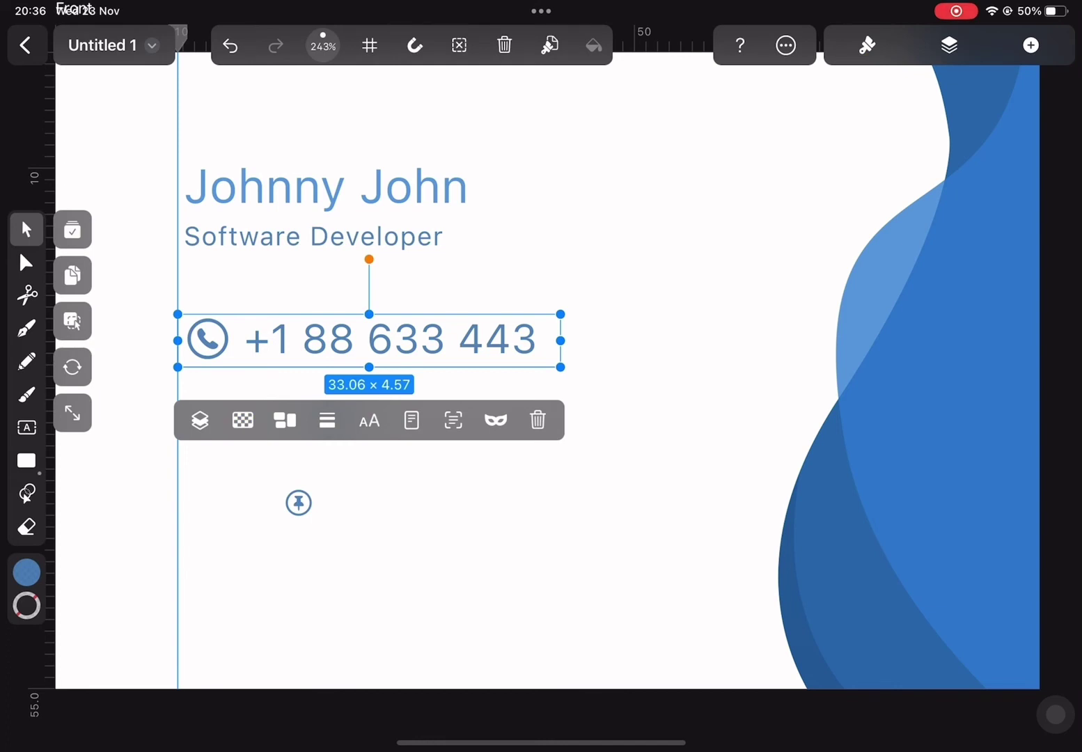
left_click(369, 419)
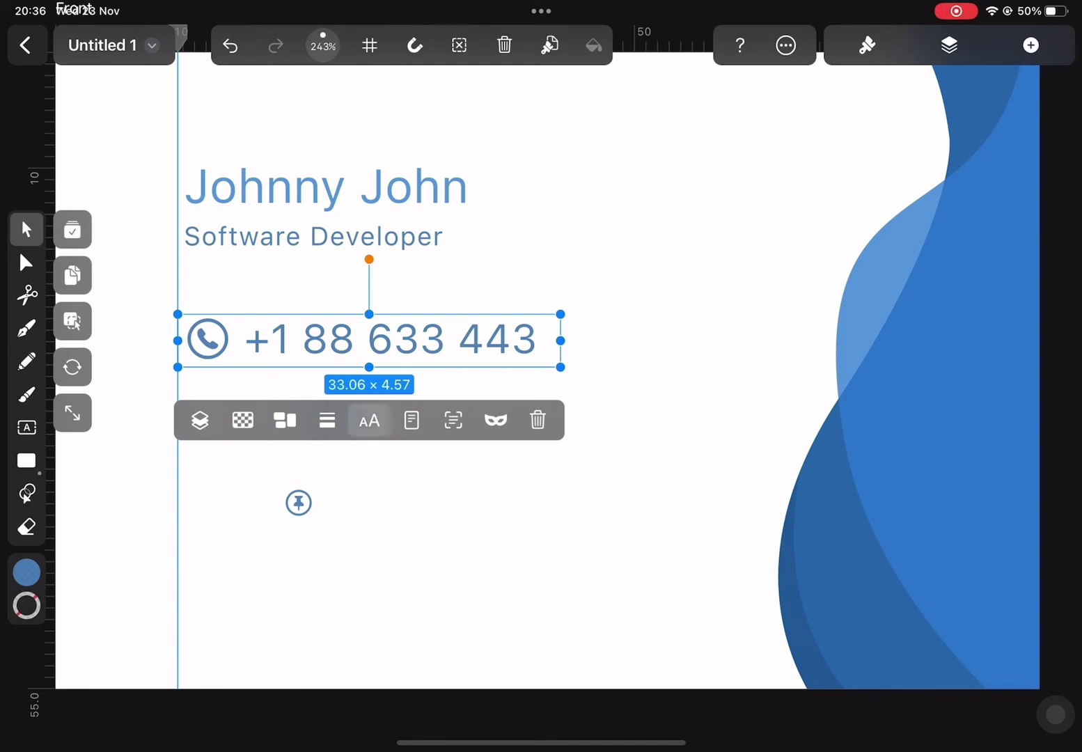
mouse_move(338, 419)
left_mouse_down()
mouse_move(313, 419)
mouse_move(328, 420)
left_mouse_up()
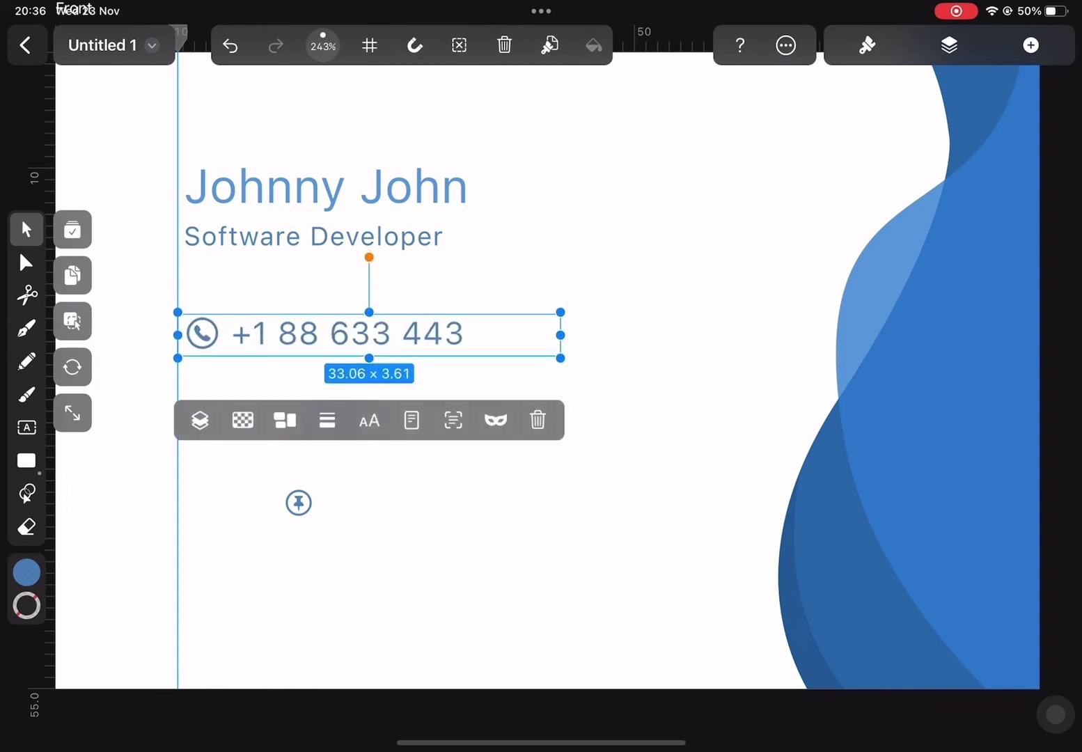
left_click(299, 503)
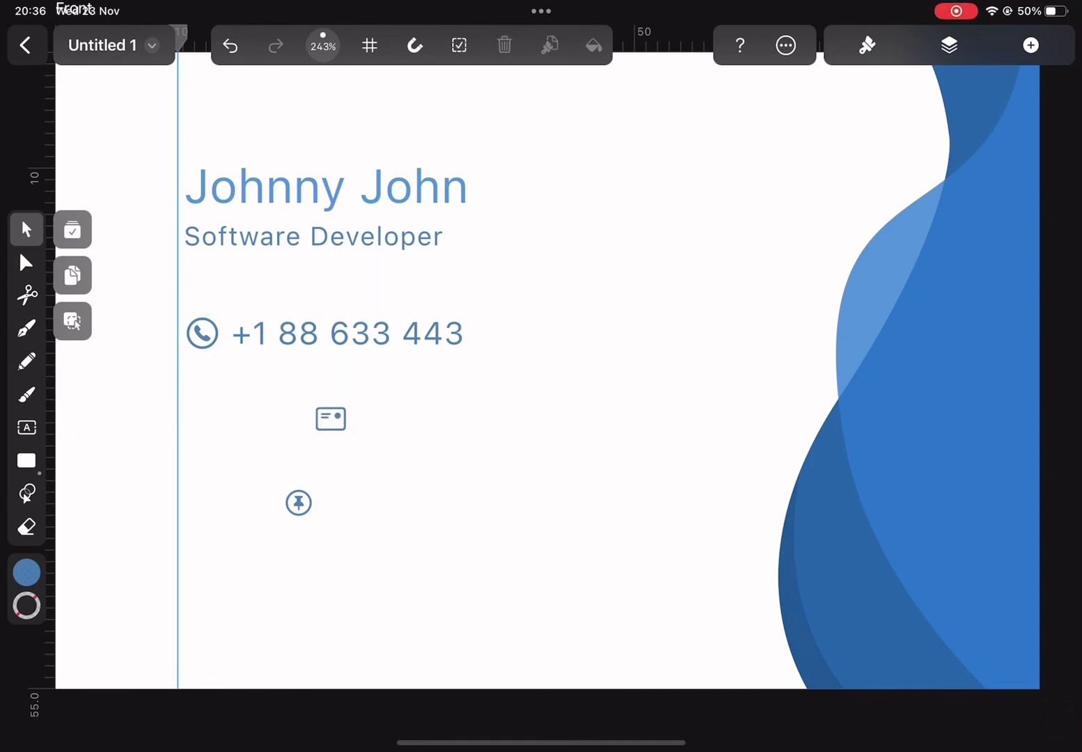
- Move the card icon to the left guide and widen its text box
left_click(331, 418)
left_click_drag(331, 418, 203, 398)
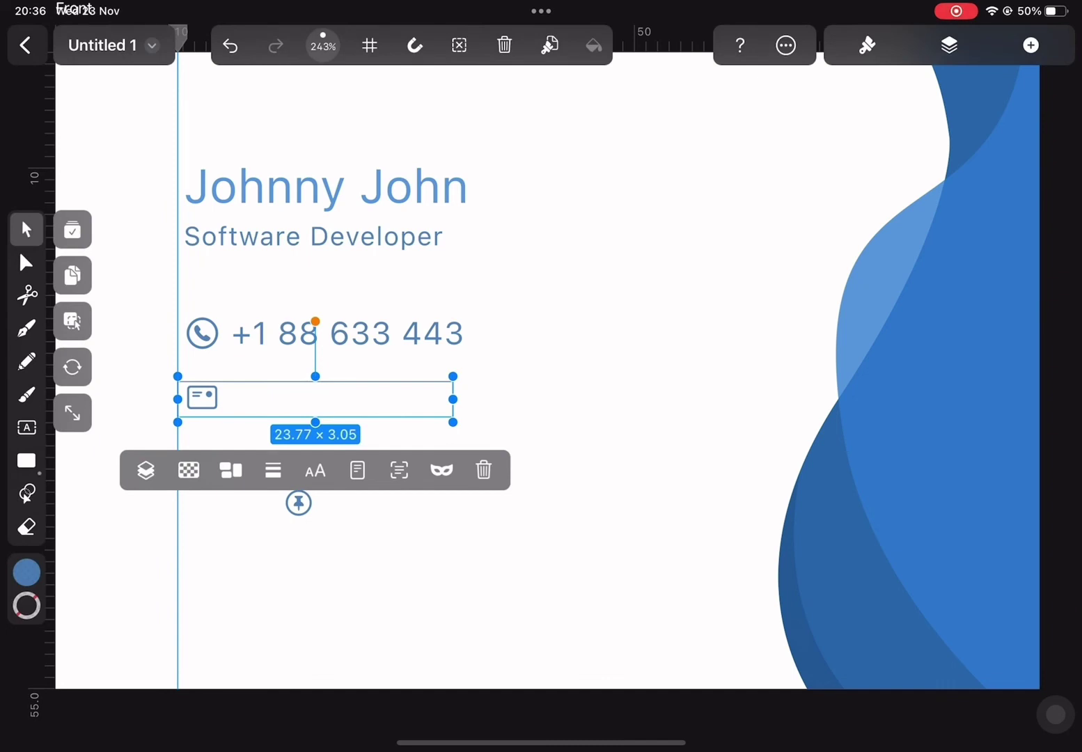
left_click_drag(452, 399, 569, 399)
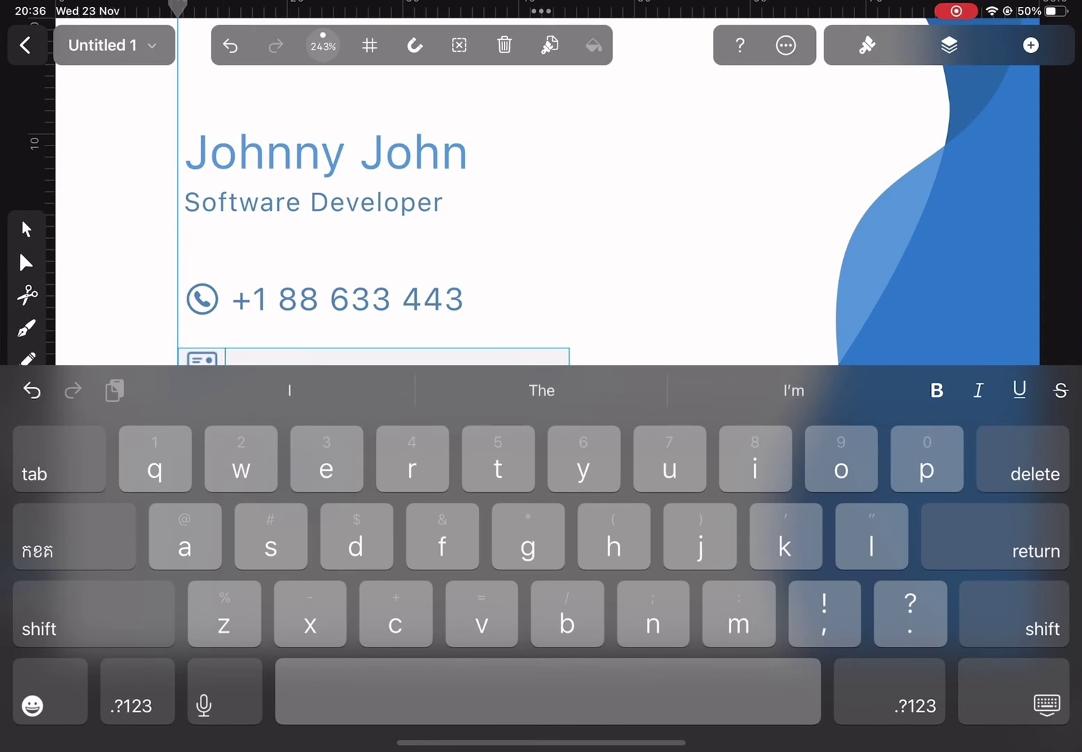
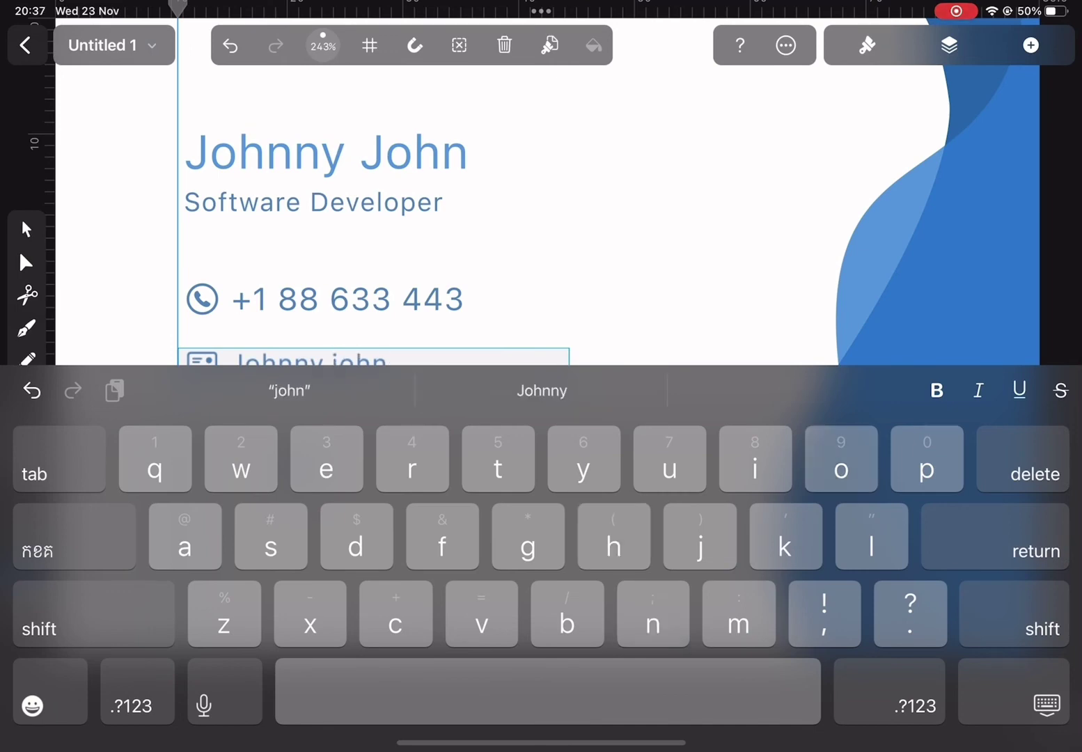
- Type the e-mail address after the card icon
key("shift")
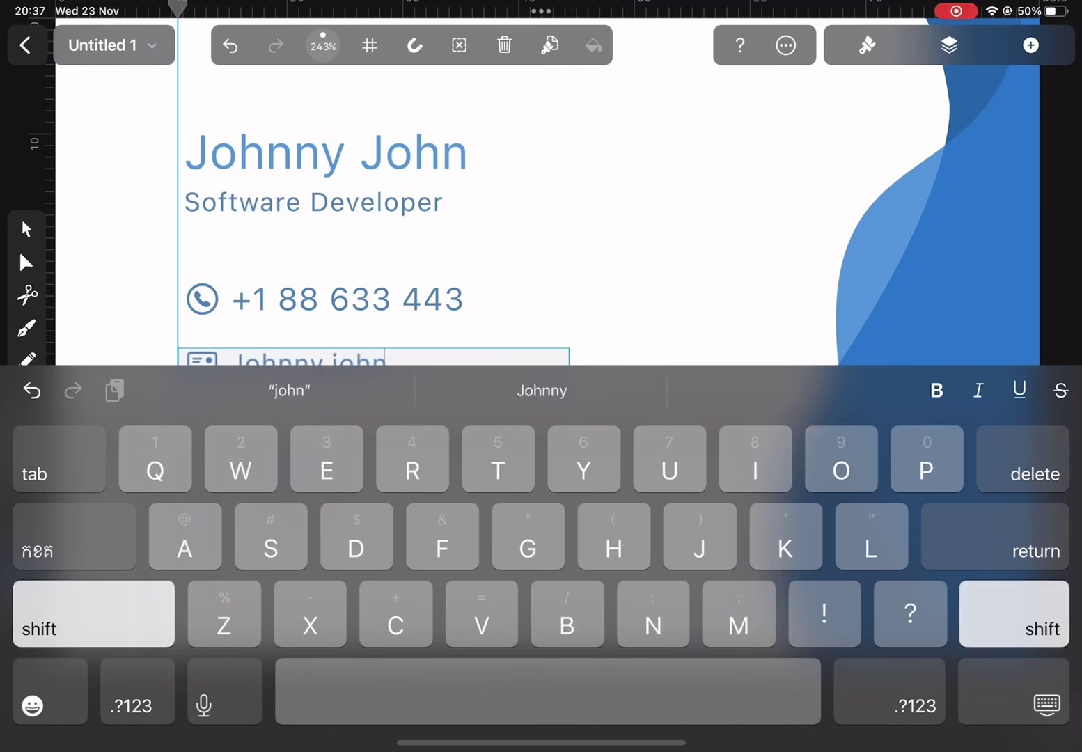
left_click(131, 705)
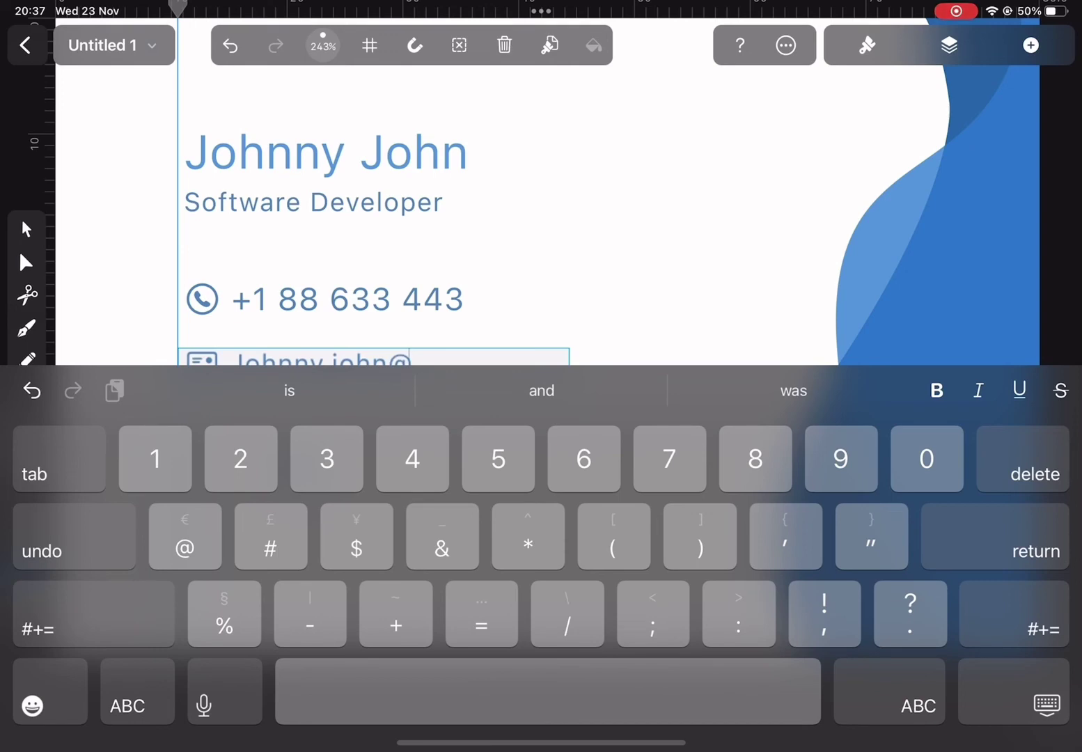
left_click(94, 612)
left_click(128, 706)
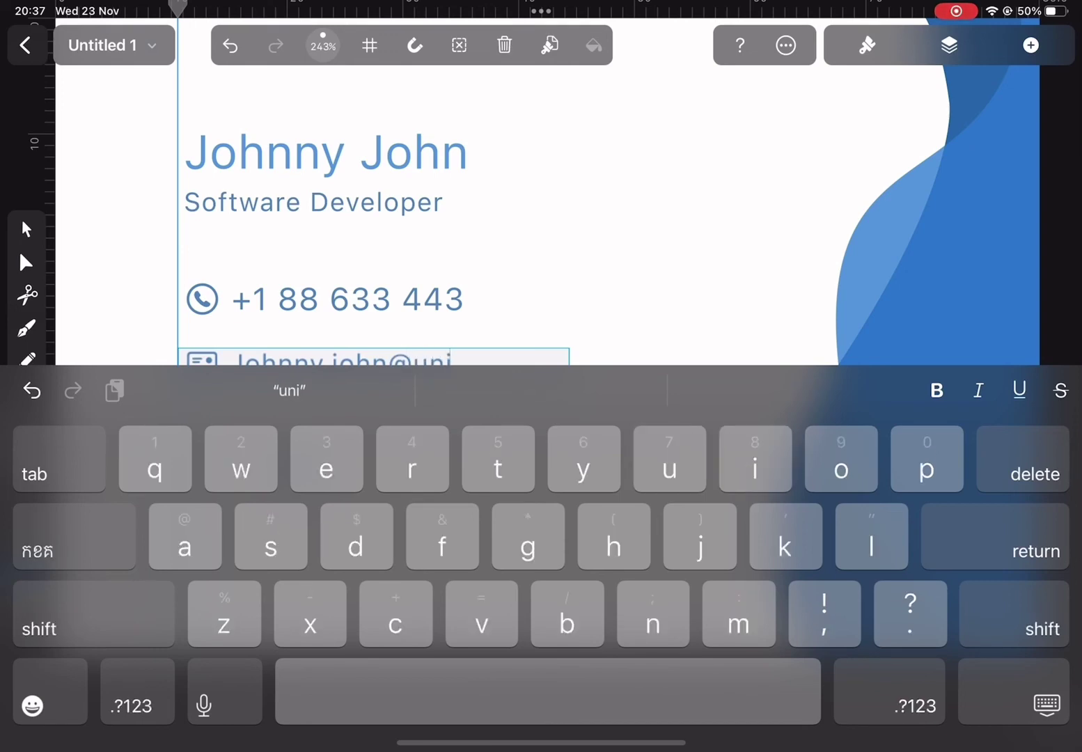
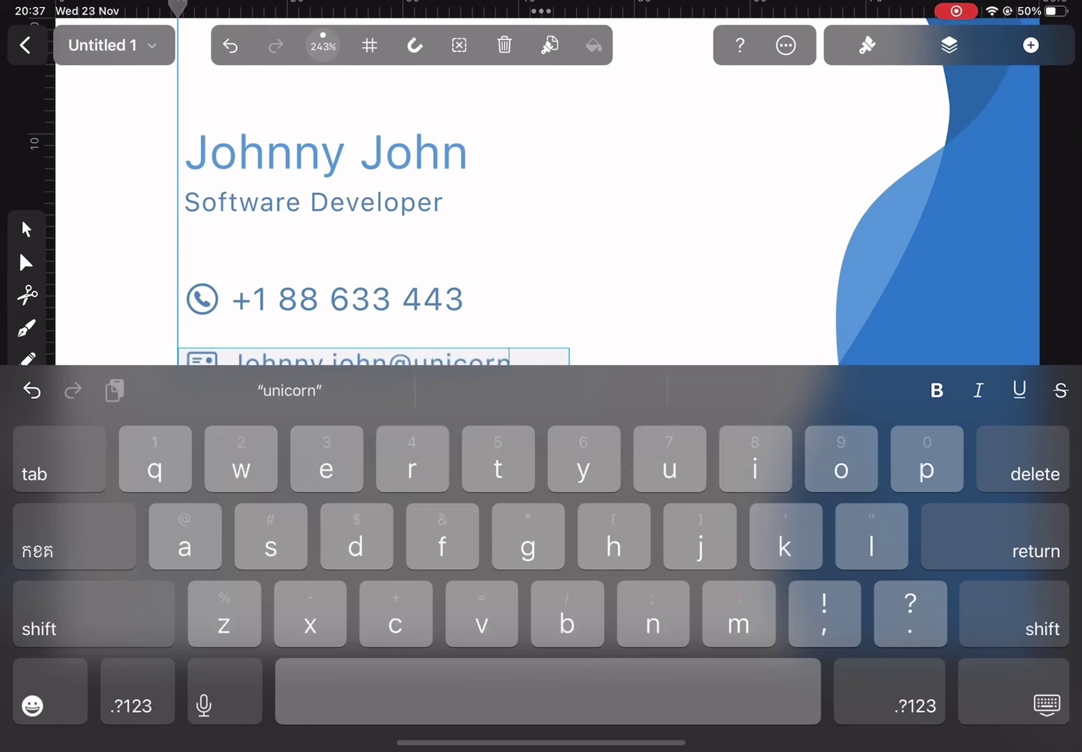
left_click(132, 706)
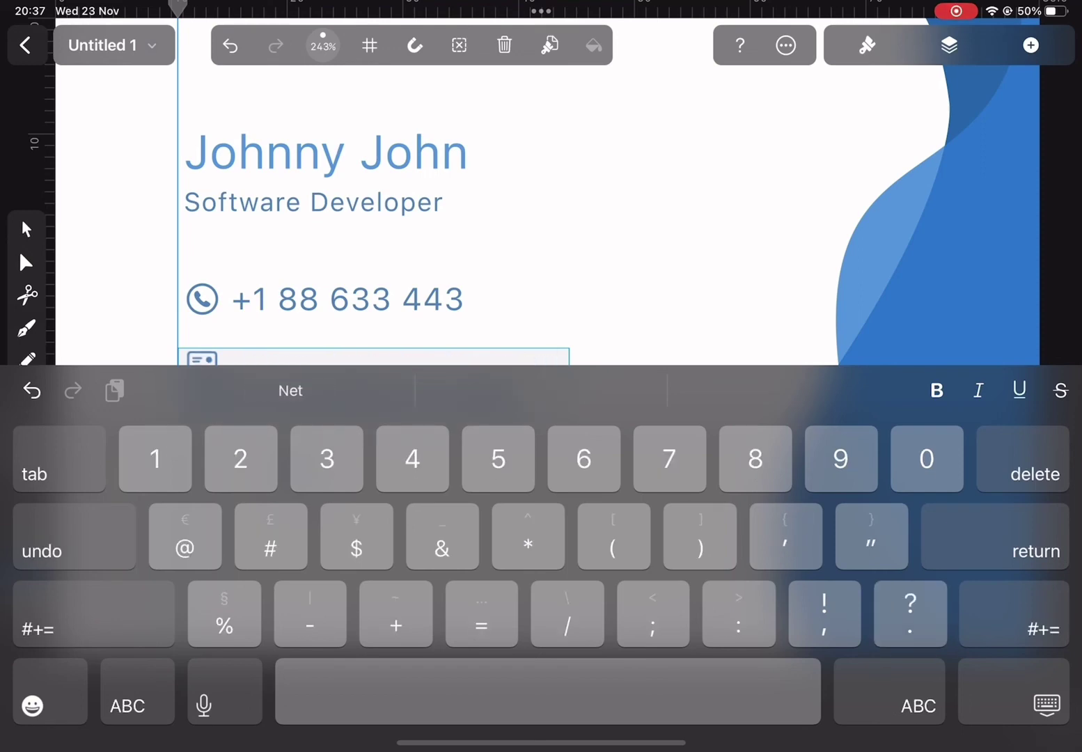
left_click(128, 705)
left_click(1047, 705)
- Widen the e-mail text box so the whole address fits on one line
left_click(27, 229)
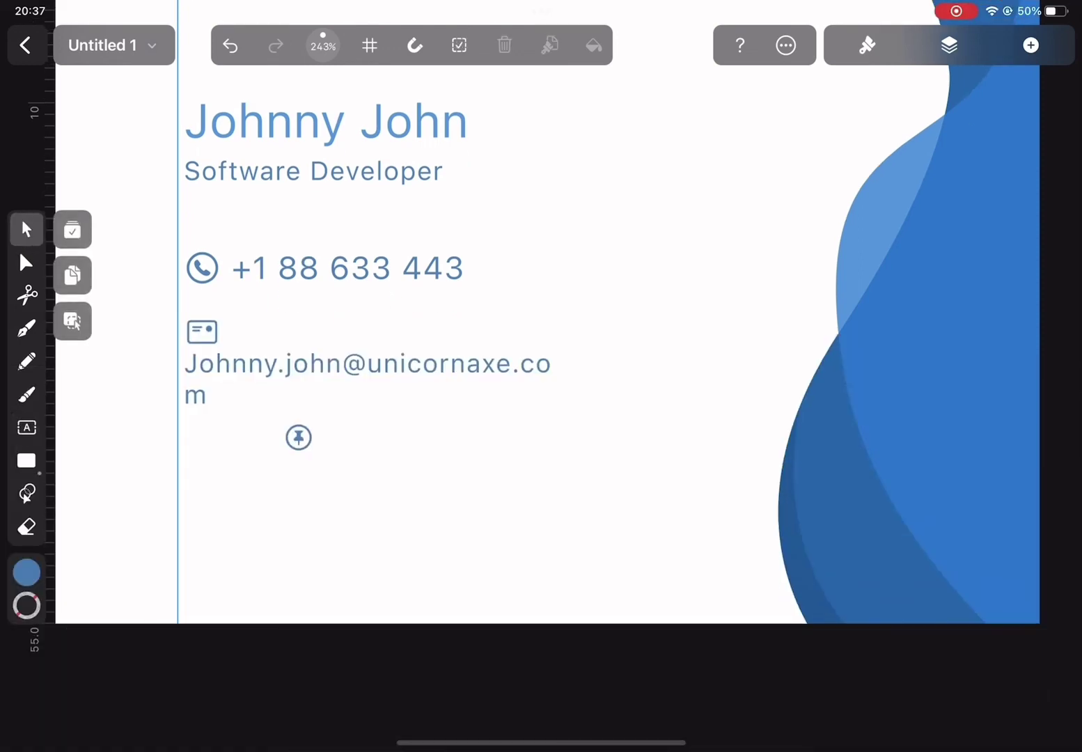
left_click(367, 364)
left_click_drag(570, 363, 642, 333)
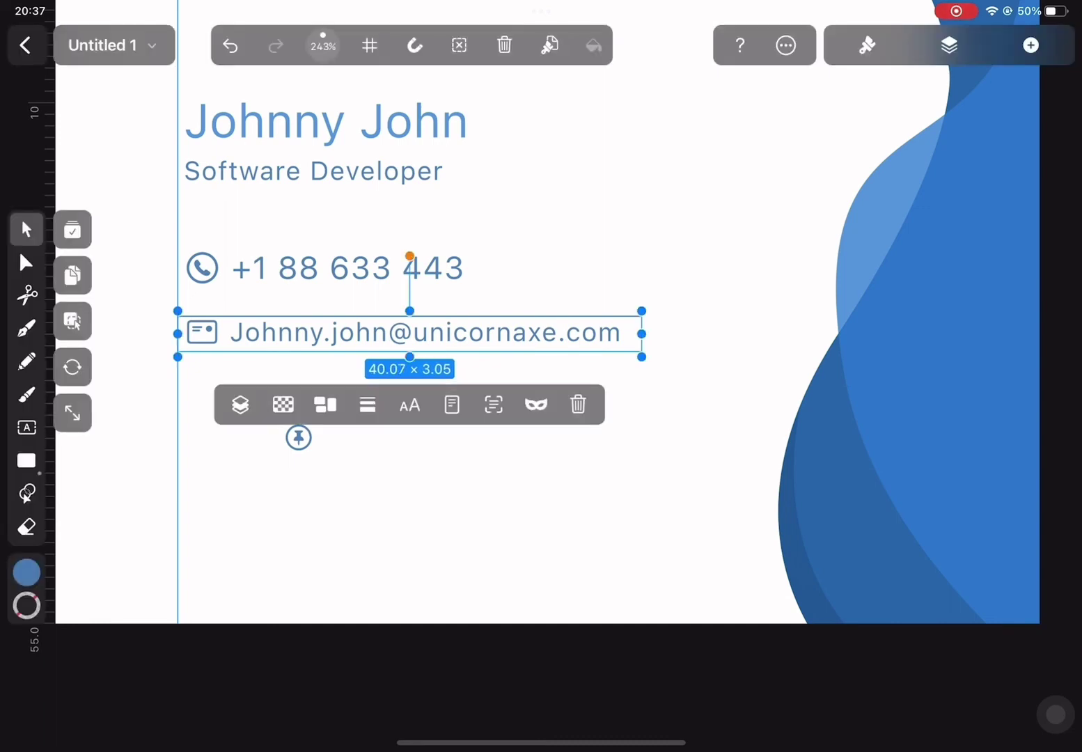
left_click(488, 523)
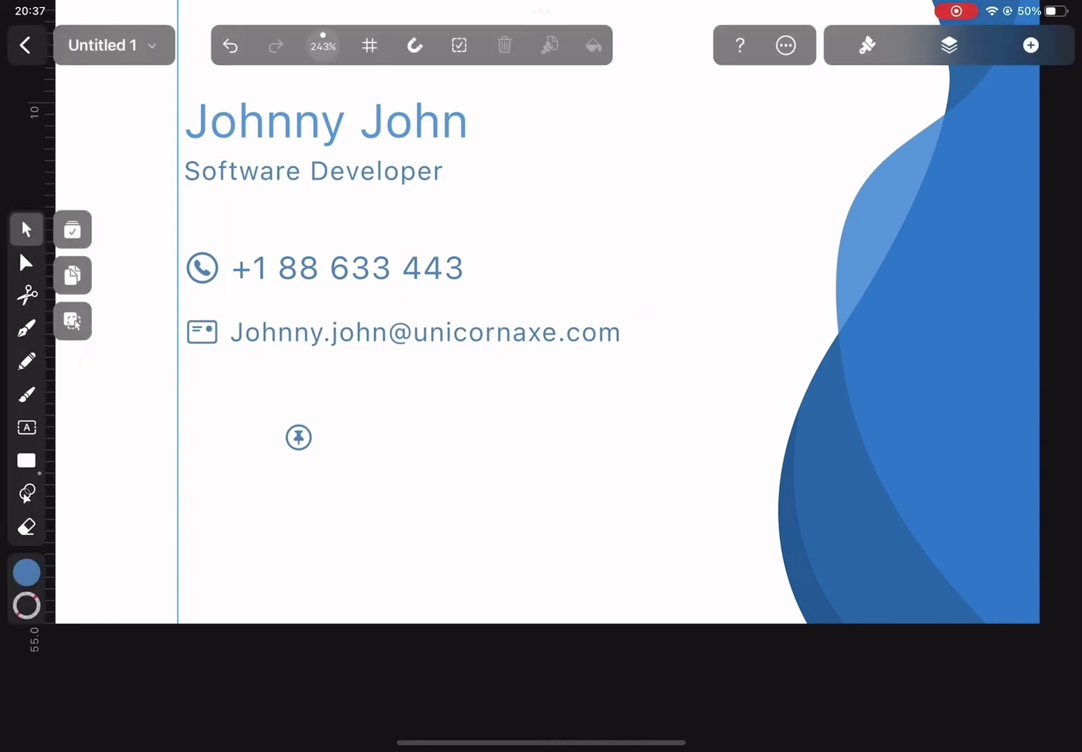
left_click(299, 437)
- Move the pin line onto the left guide, set it to 8 pt, and widen it to match the e-mail line
left_click_drag(424, 439, 324, 397)
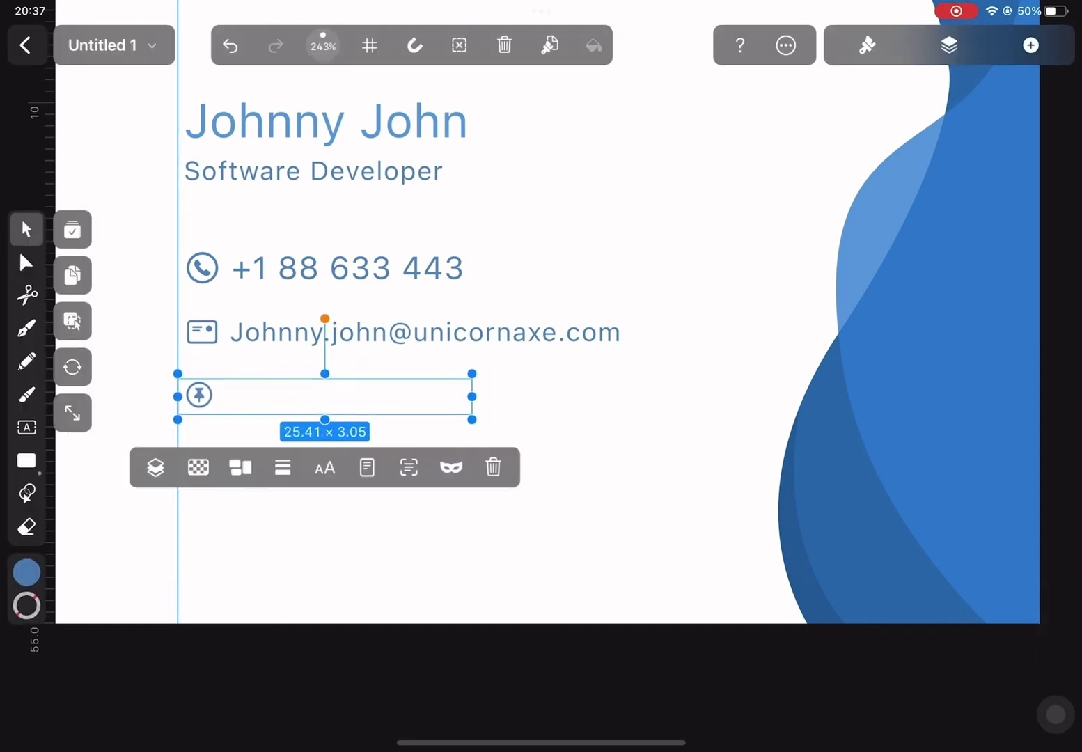
left_click(325, 468)
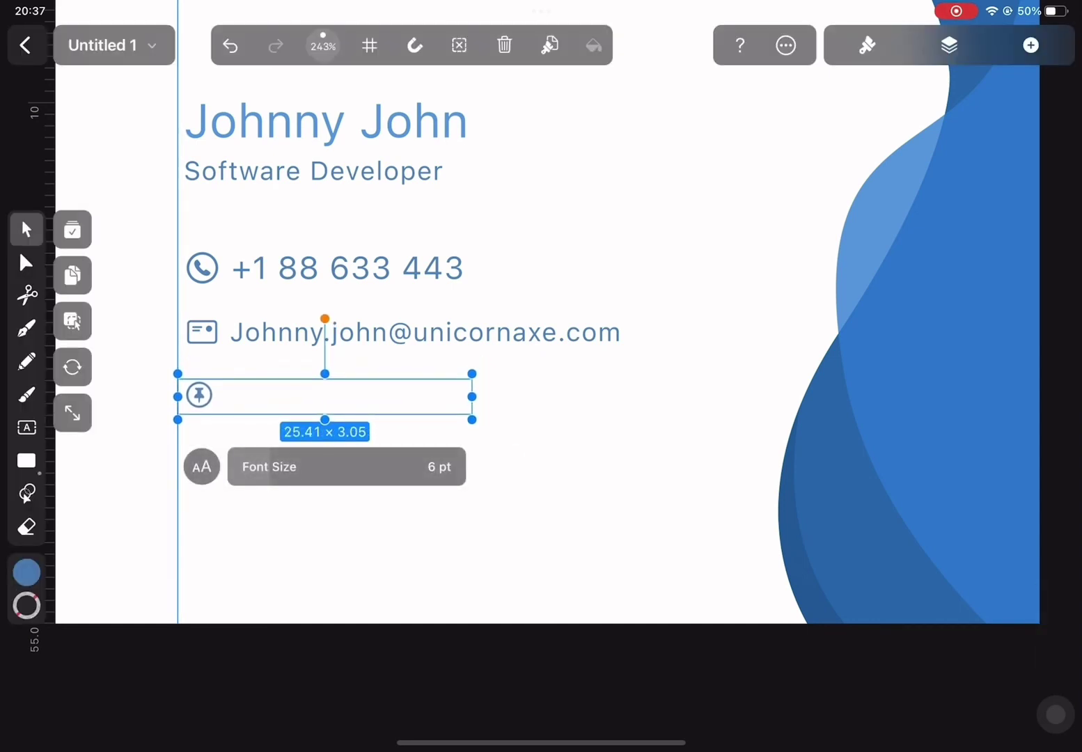
left_click_drag(334, 467, 390, 466)
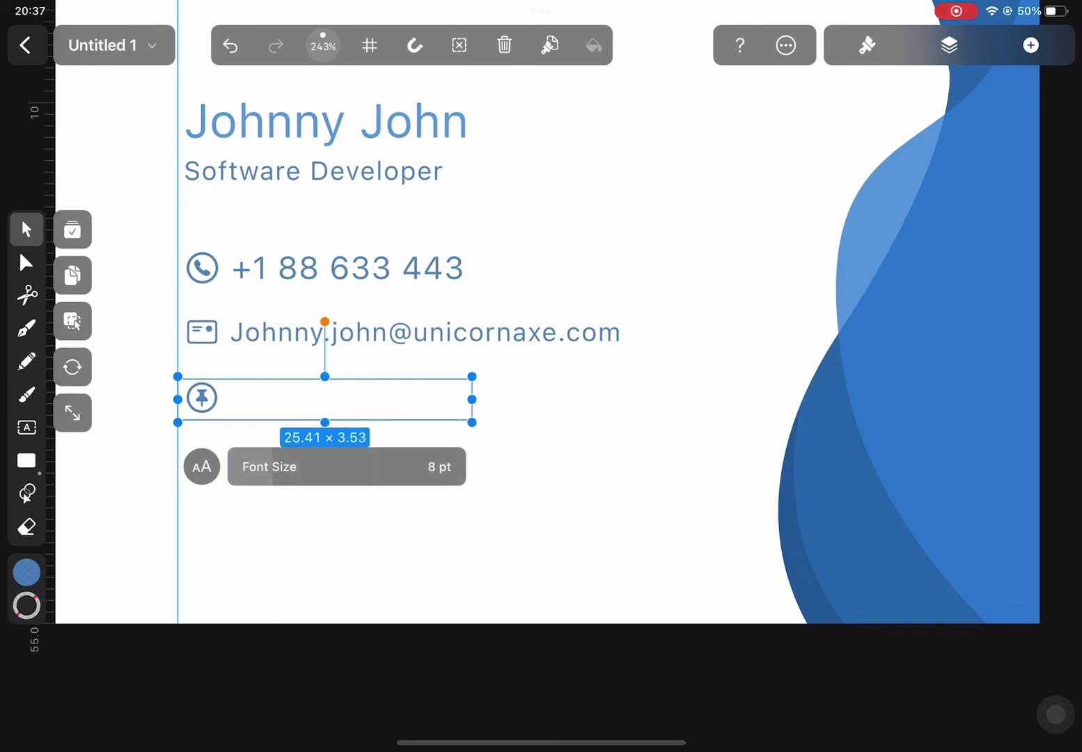
left_click(201, 466)
left_click(530, 543)
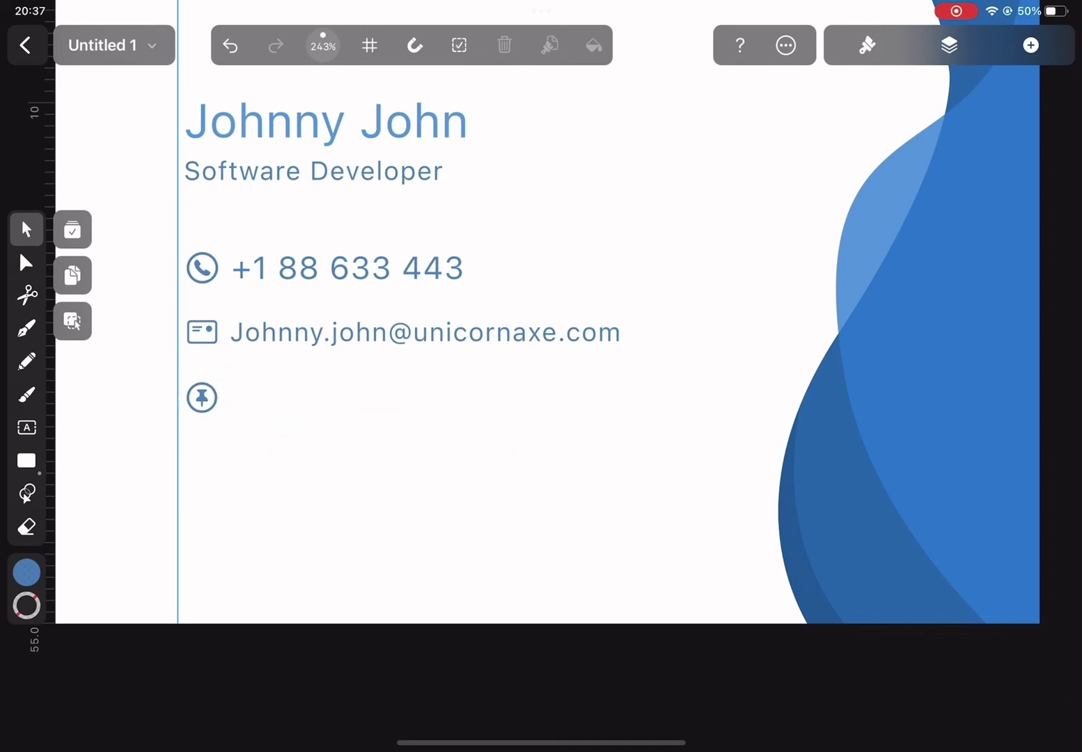
left_click(324, 399)
left_click_drag(472, 399, 623, 399)
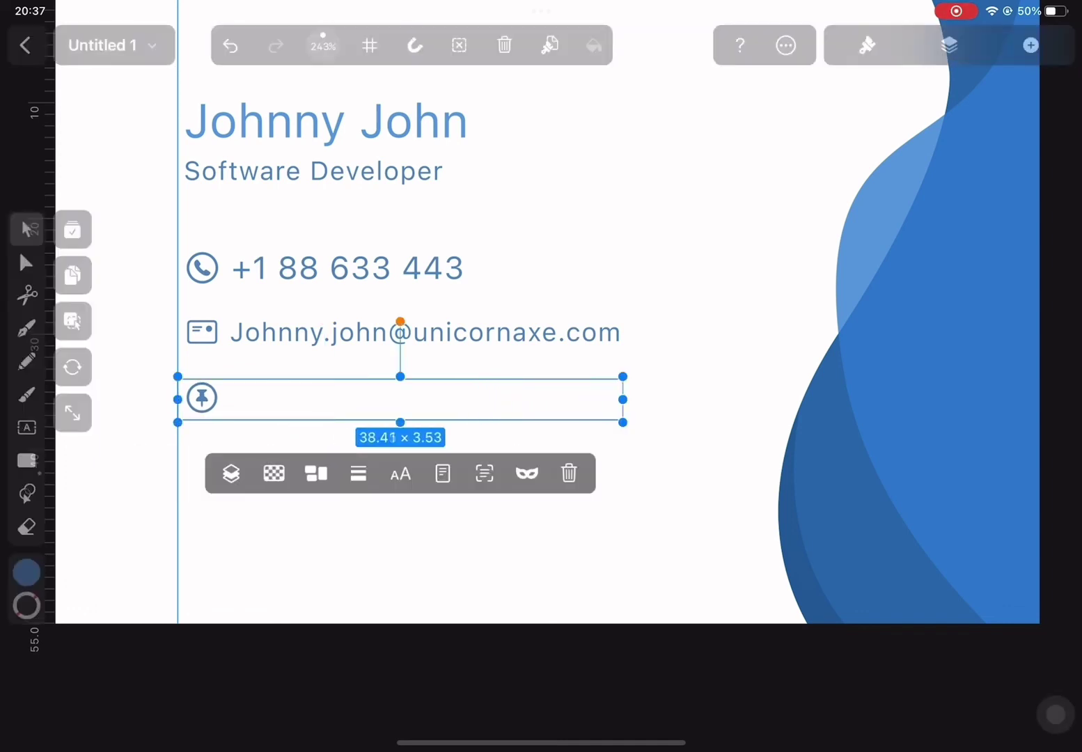
left_click(487, 543)
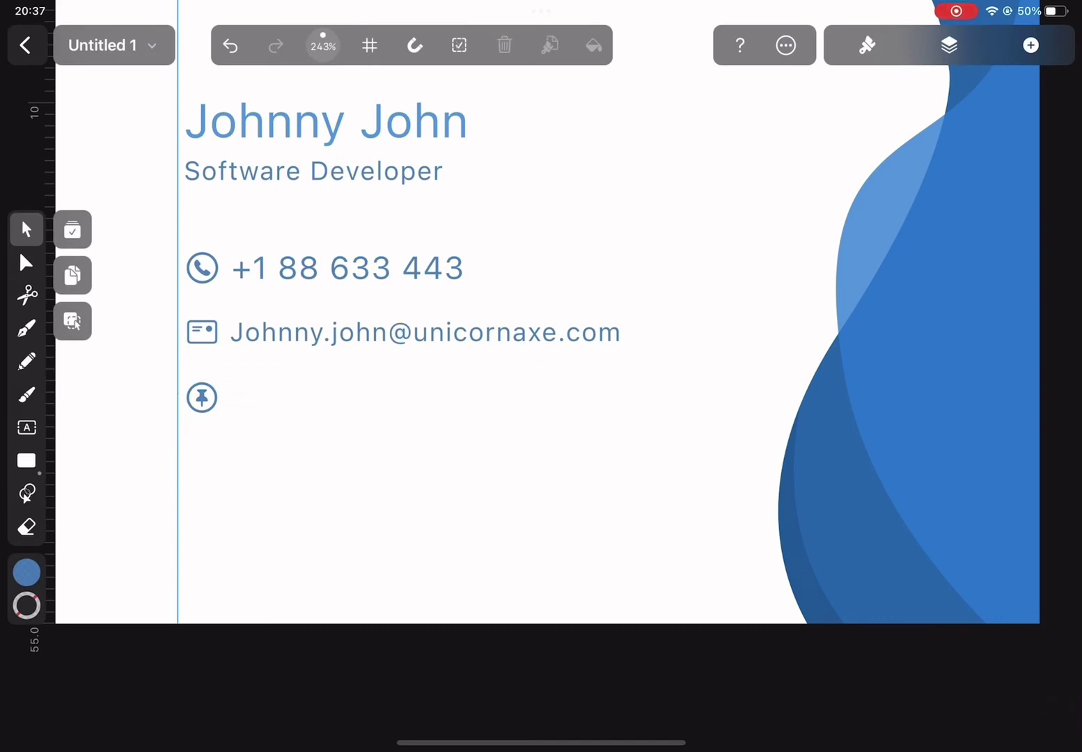
- Type 'Berlin, Germany' after the pin icon
left_click(349, 399)
double_click(400, 399)
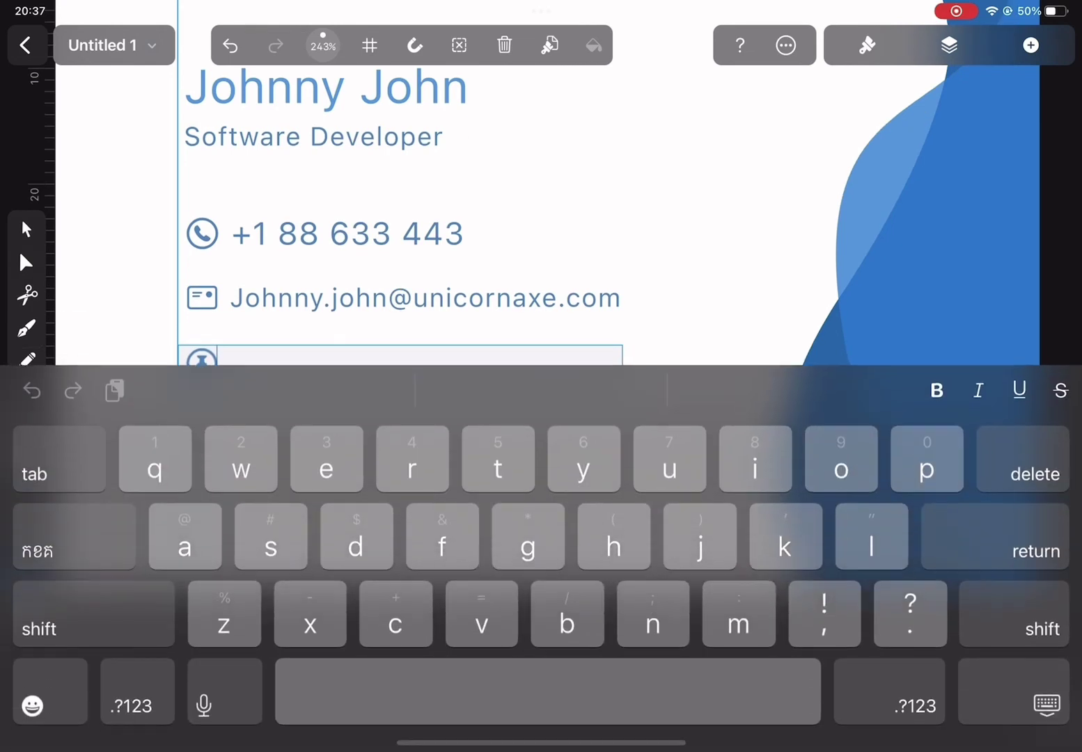
type("Ber")
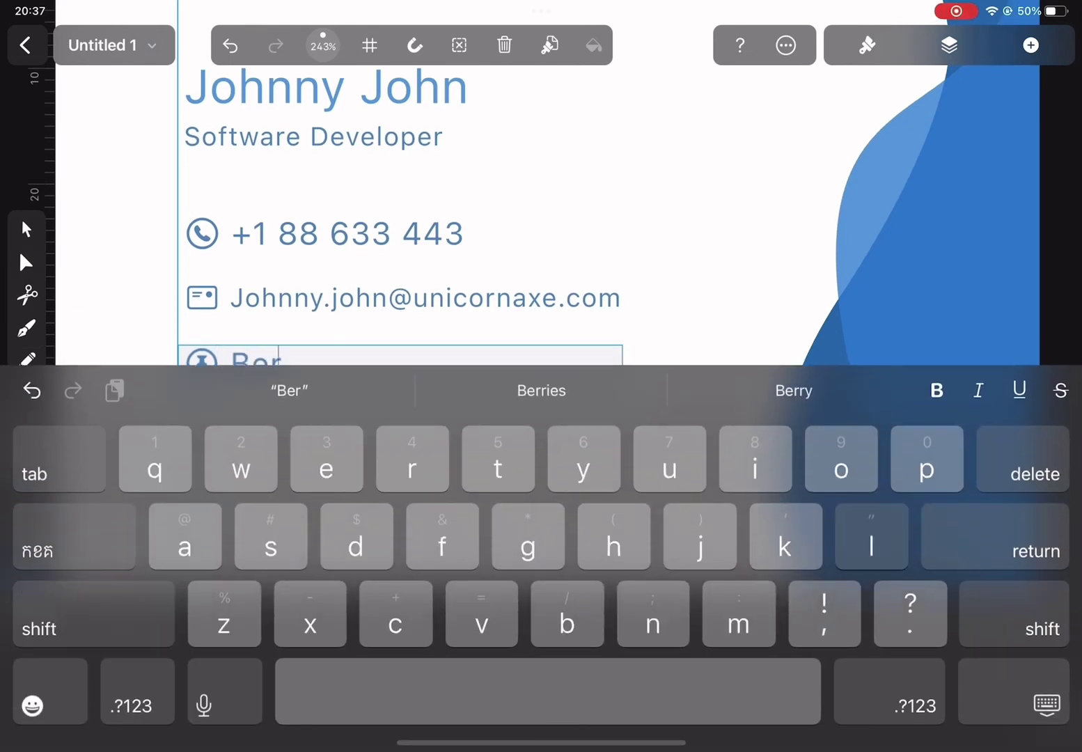
type("lin")
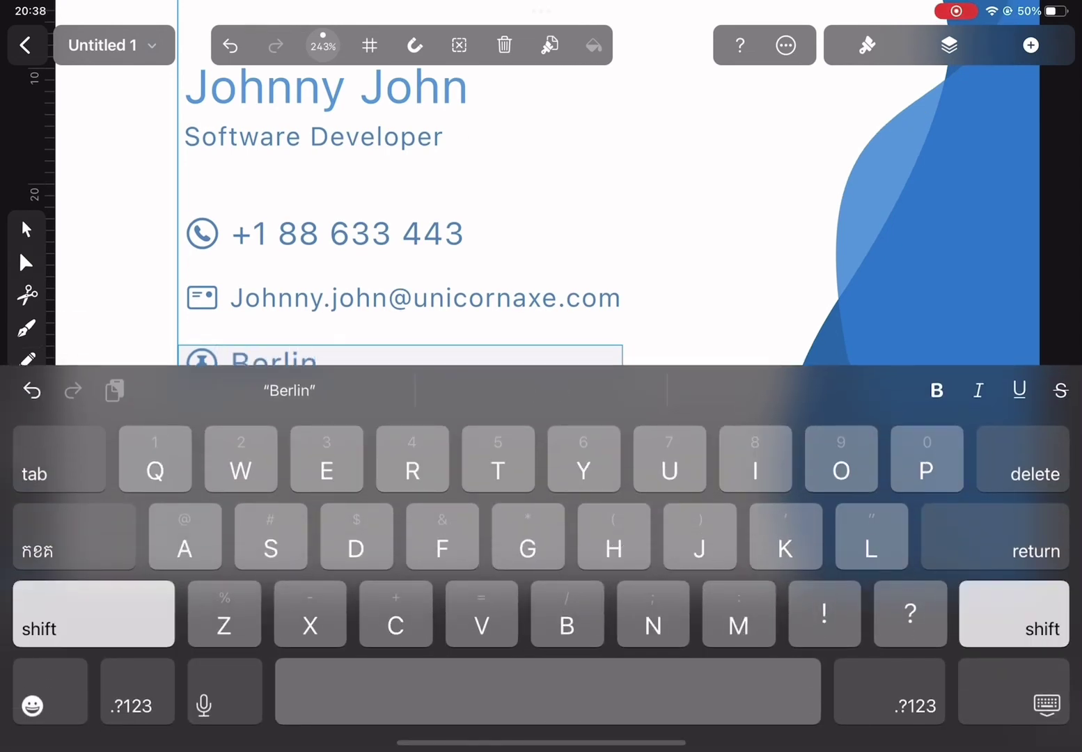
type(", Ge")
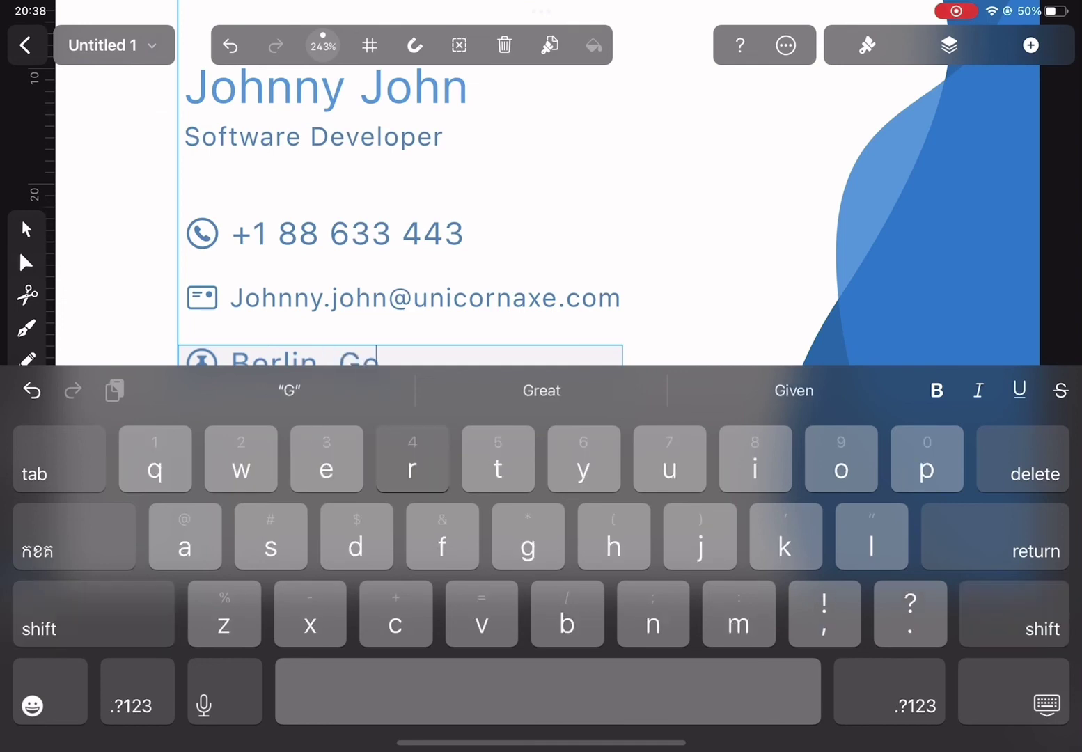
type("r")
left_click(541, 390)
left_click(1047, 704)
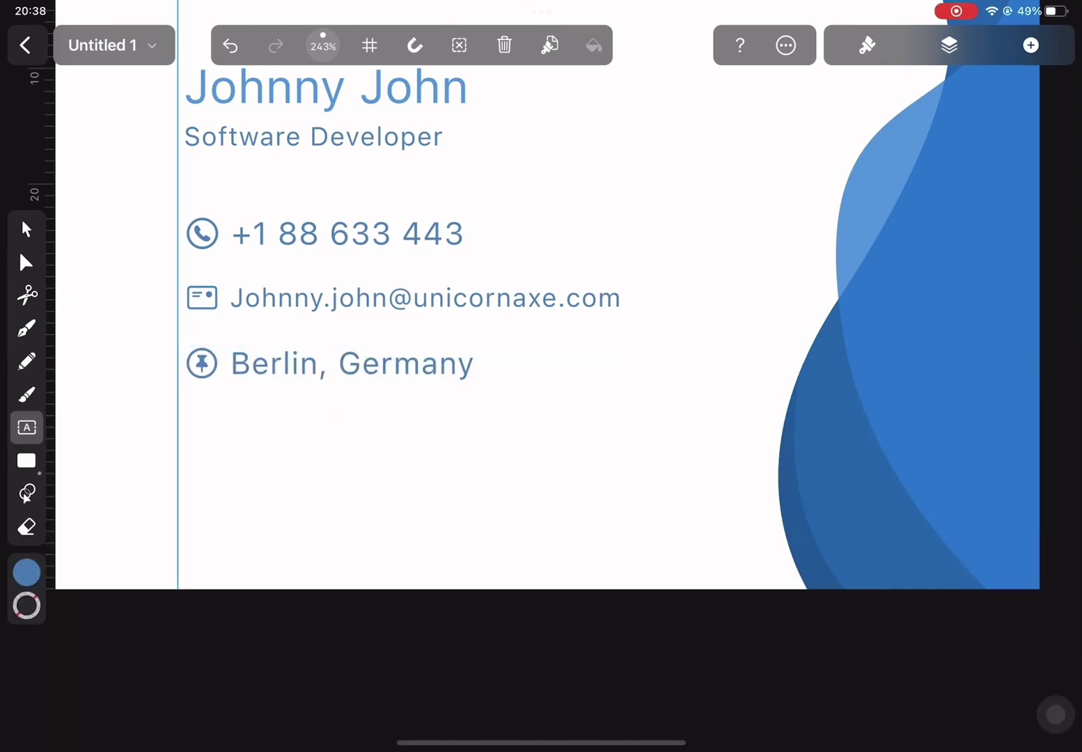
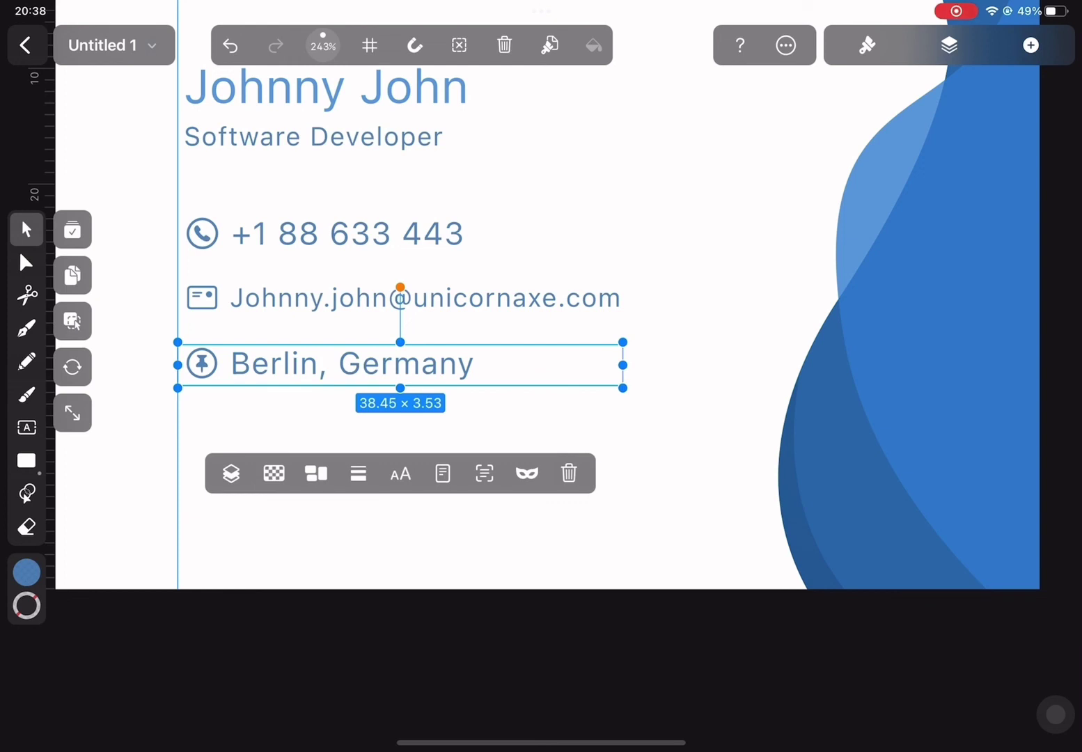
- Check the current font sizes of the Berlin, Germany line and the email line
left_click(400, 474)
left_click(425, 298)
left_click(410, 370)
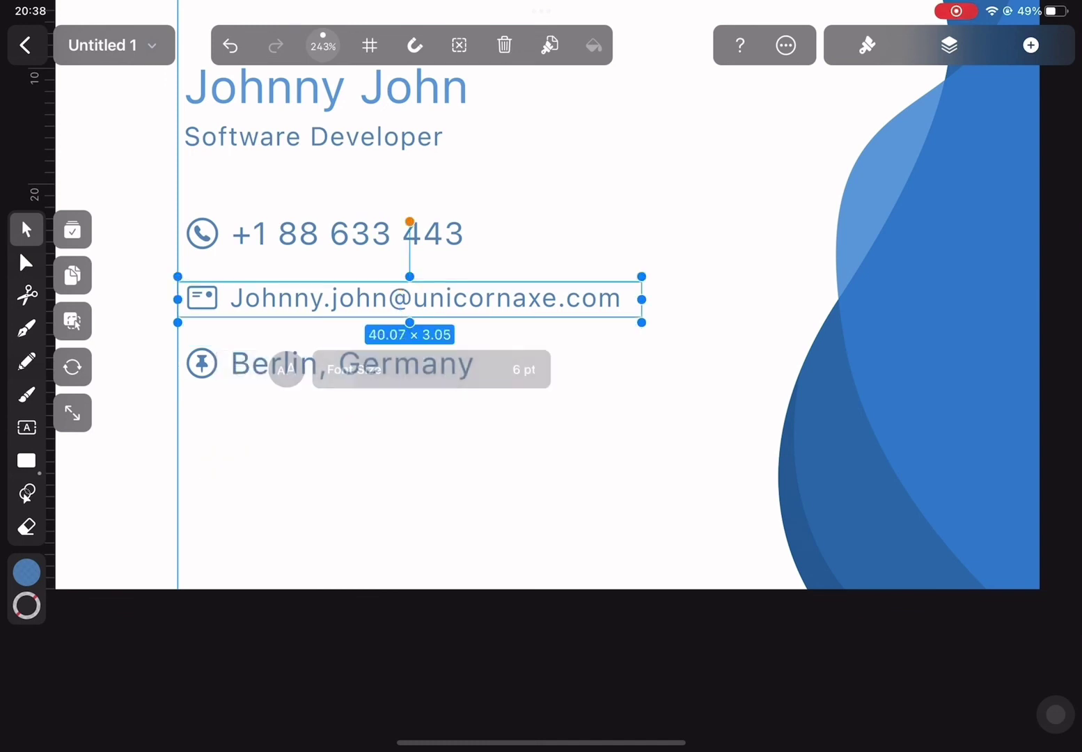
left_click(286, 369)
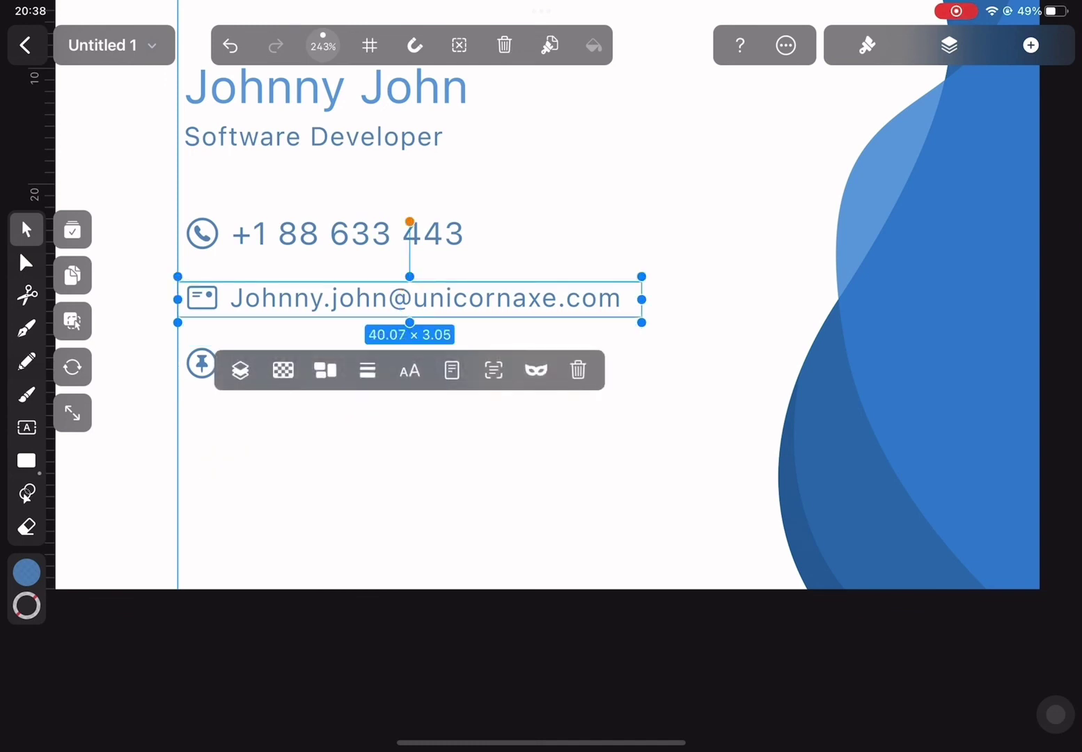
left_click(488, 488)
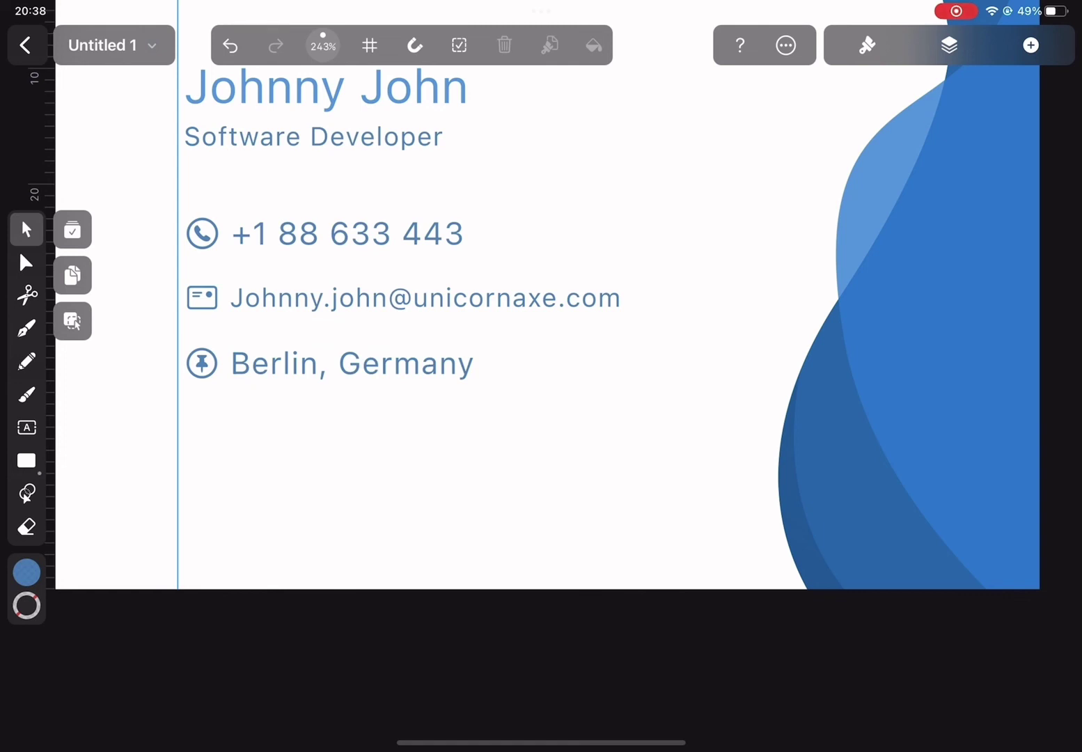
- Raise the email text from 6 pt to 8 pt and widen its box onto one line
left_click(425, 298)
left_click(409, 370)
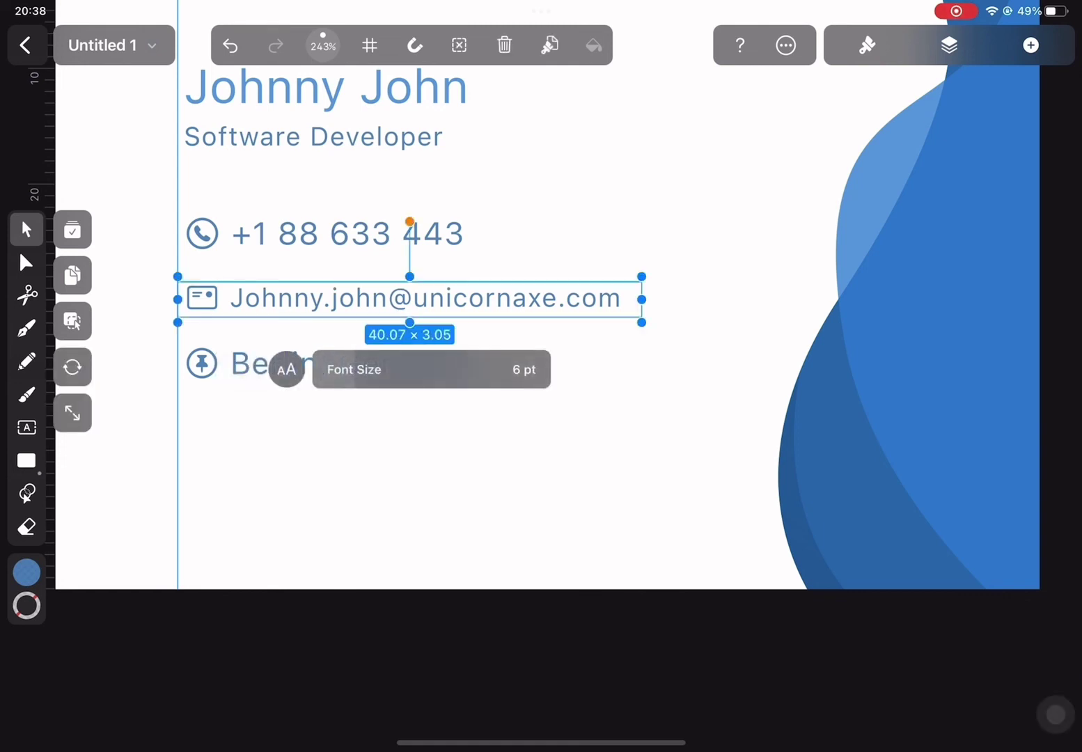
left_click_drag(334, 369, 357, 369)
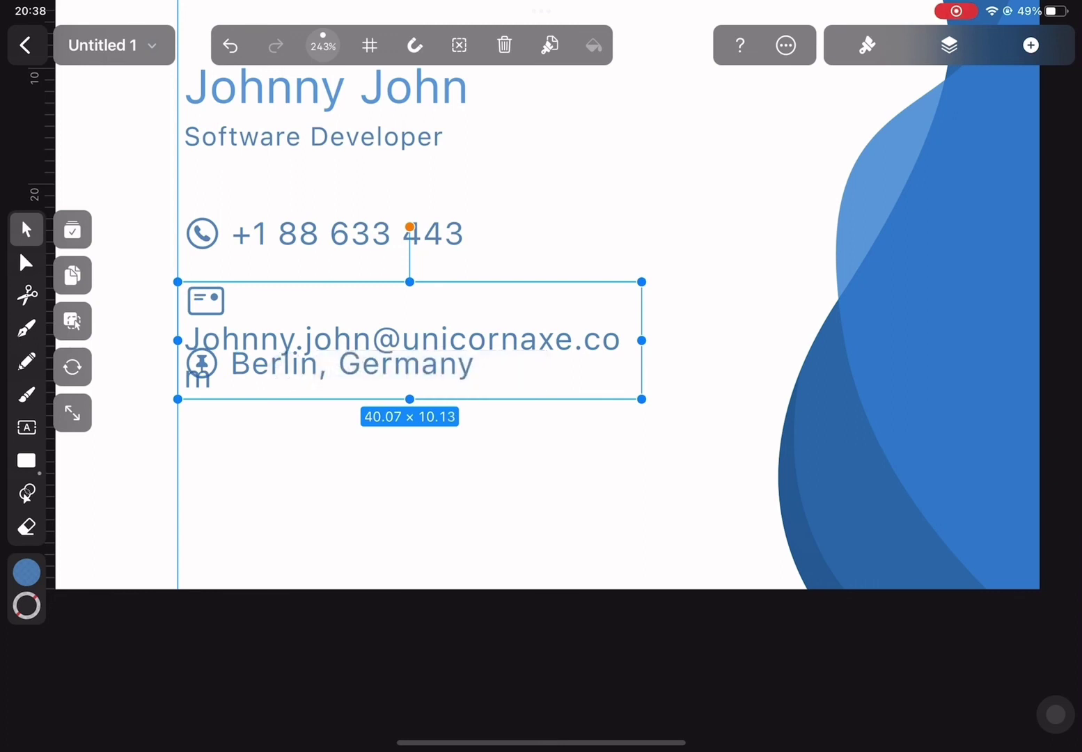
left_click_drag(642, 341, 717, 302)
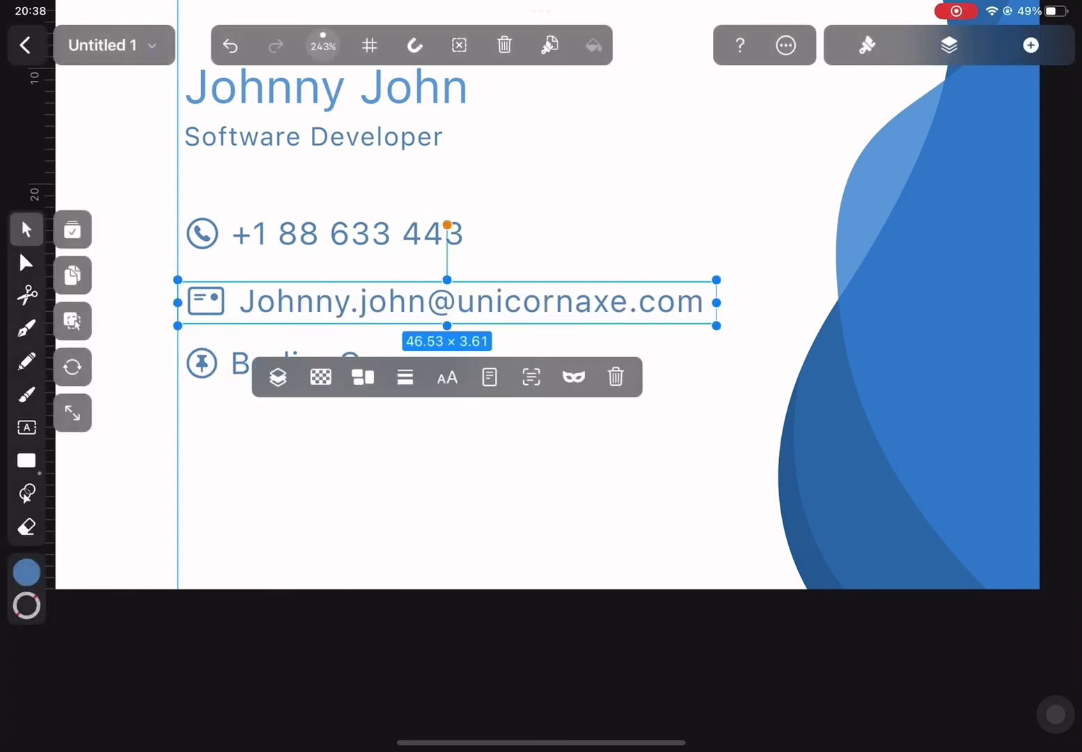
left_click(488, 487)
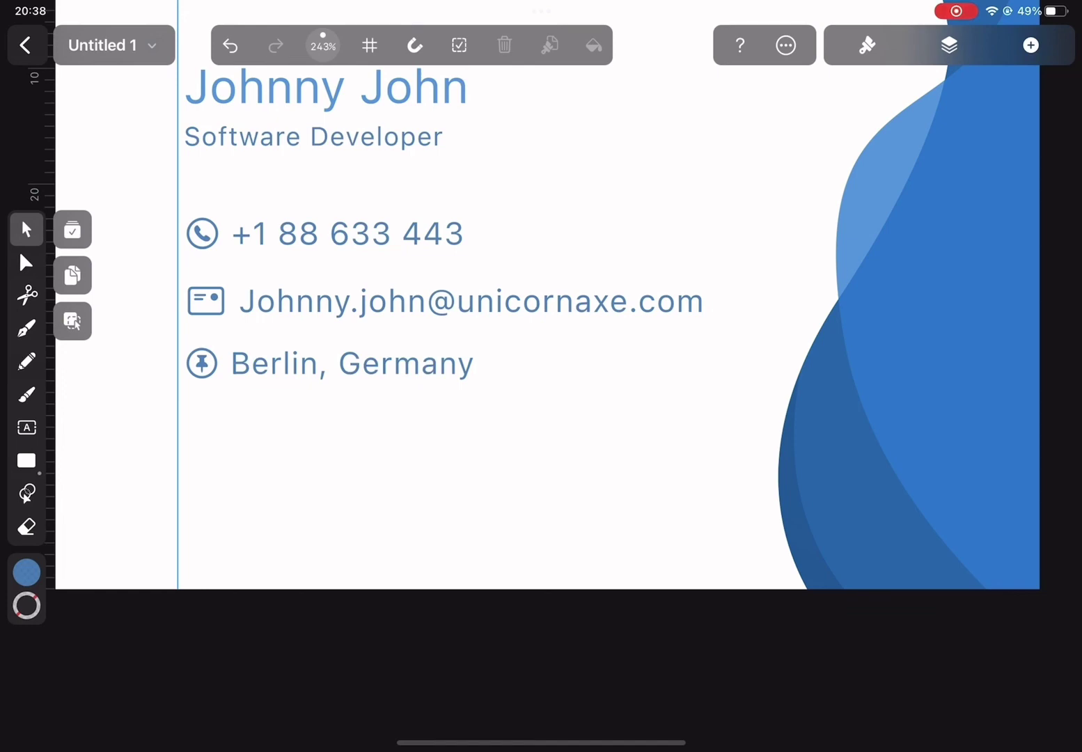
- Widen the name text box to 38.9 and enlarge the name from 12 pt to 16 pt
scroll(541, 313, "down", 5)
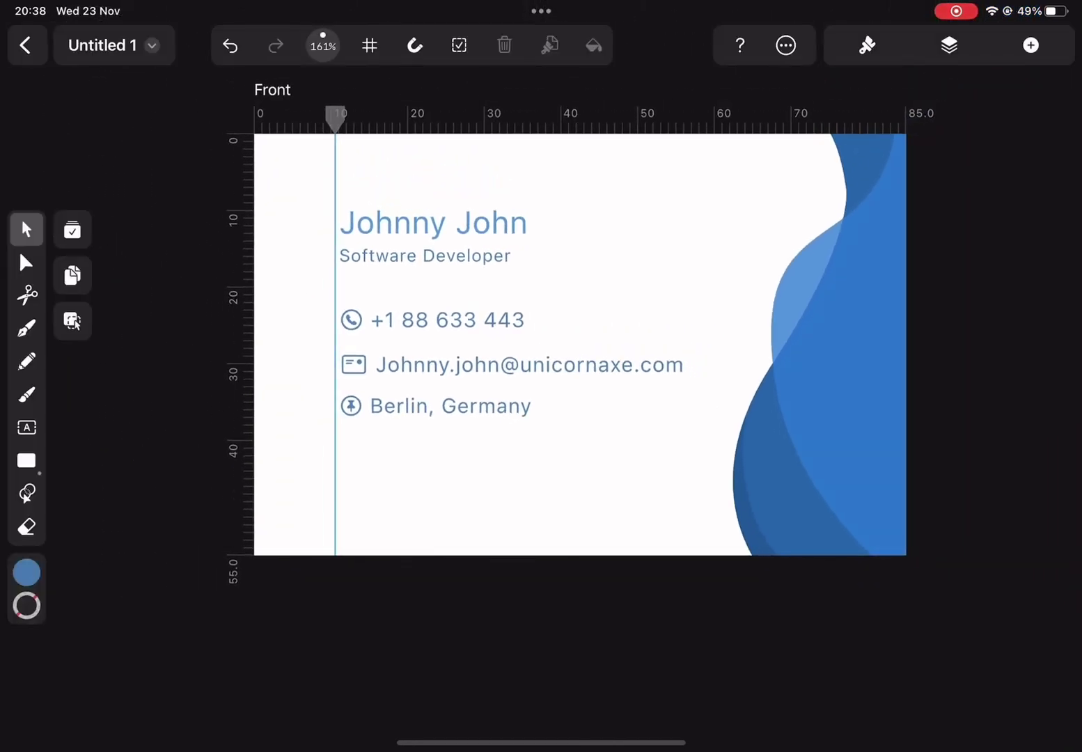
left_click(433, 223)
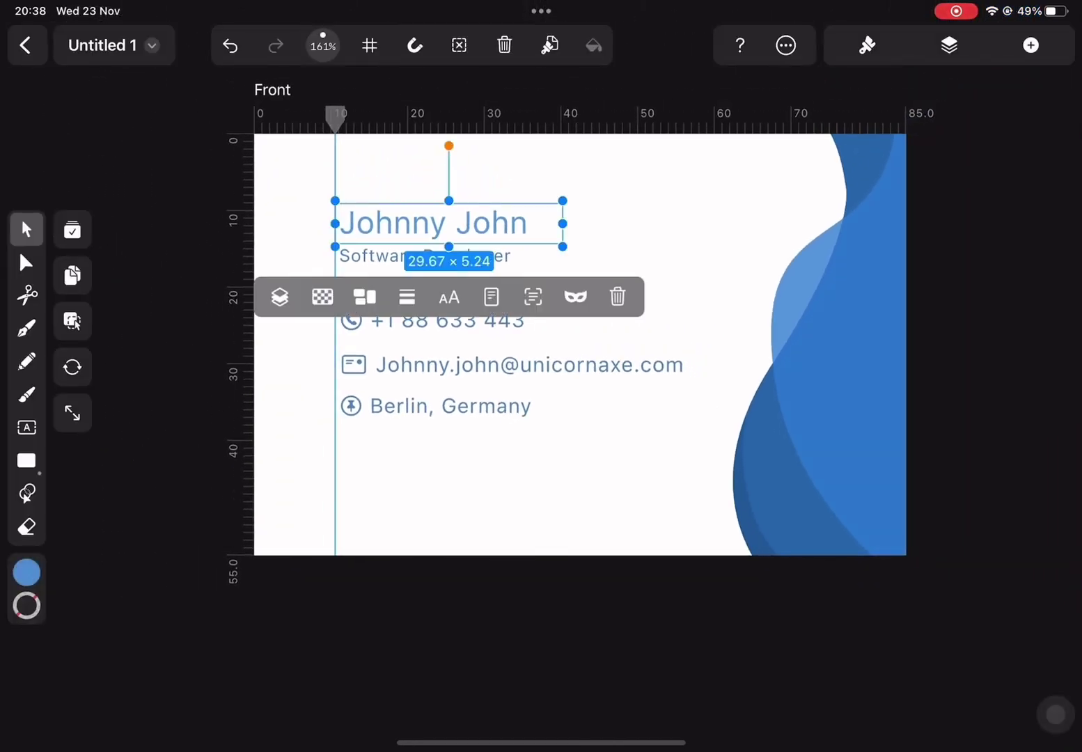
left_click_drag(563, 223, 633, 223)
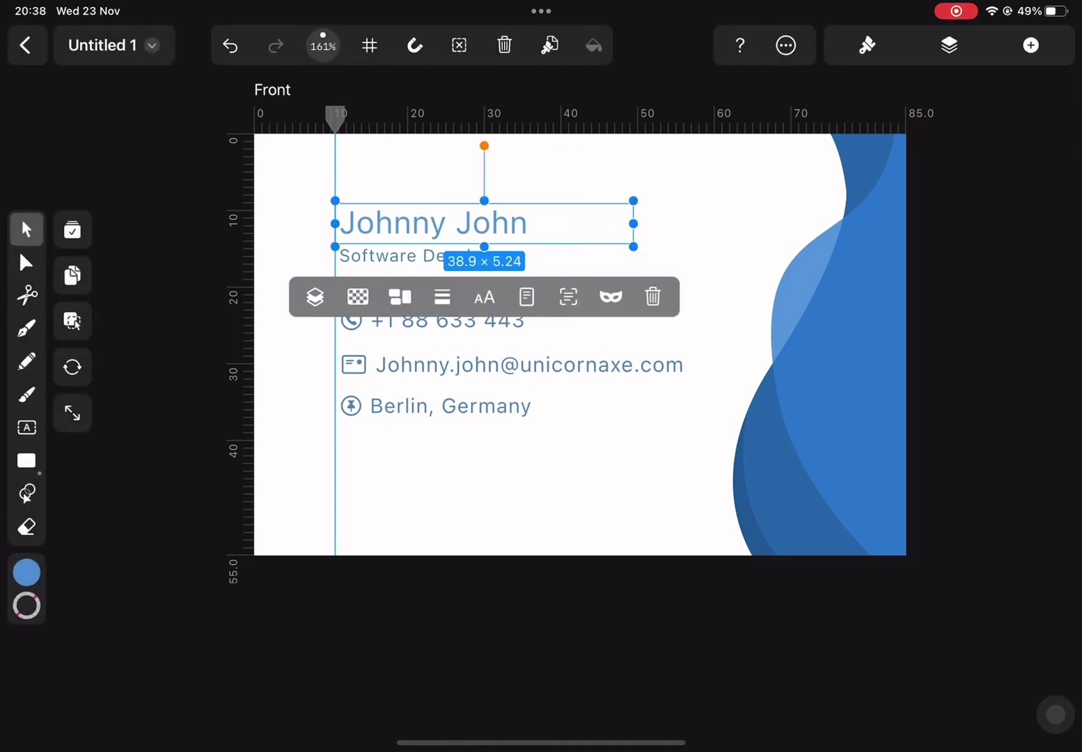
left_click(484, 297)
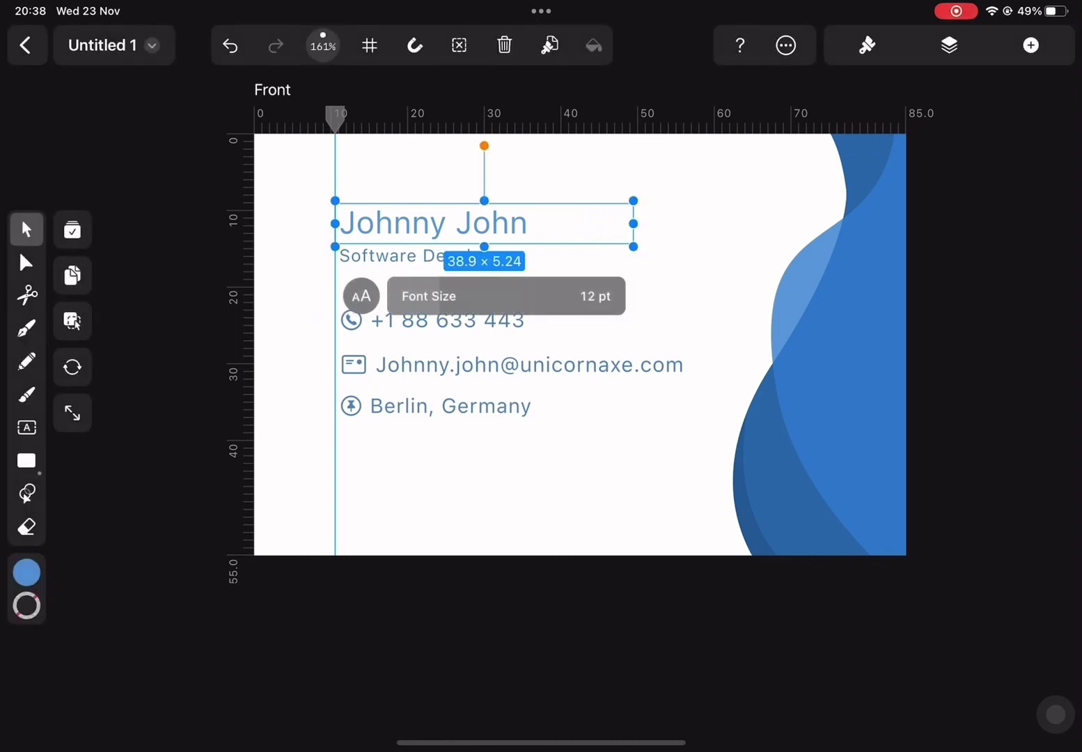
left_click_drag(506, 296, 550, 296)
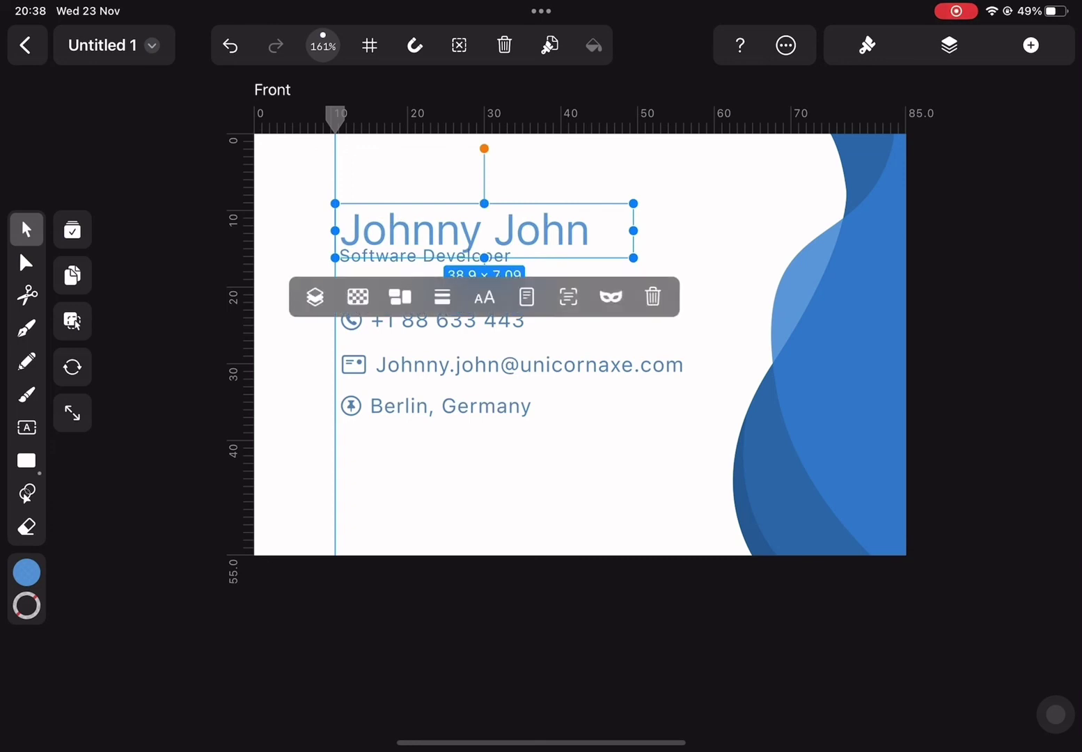
- Move the phone, email and address lines together further down the card
left_click_drag(550, 478, 428, 294)
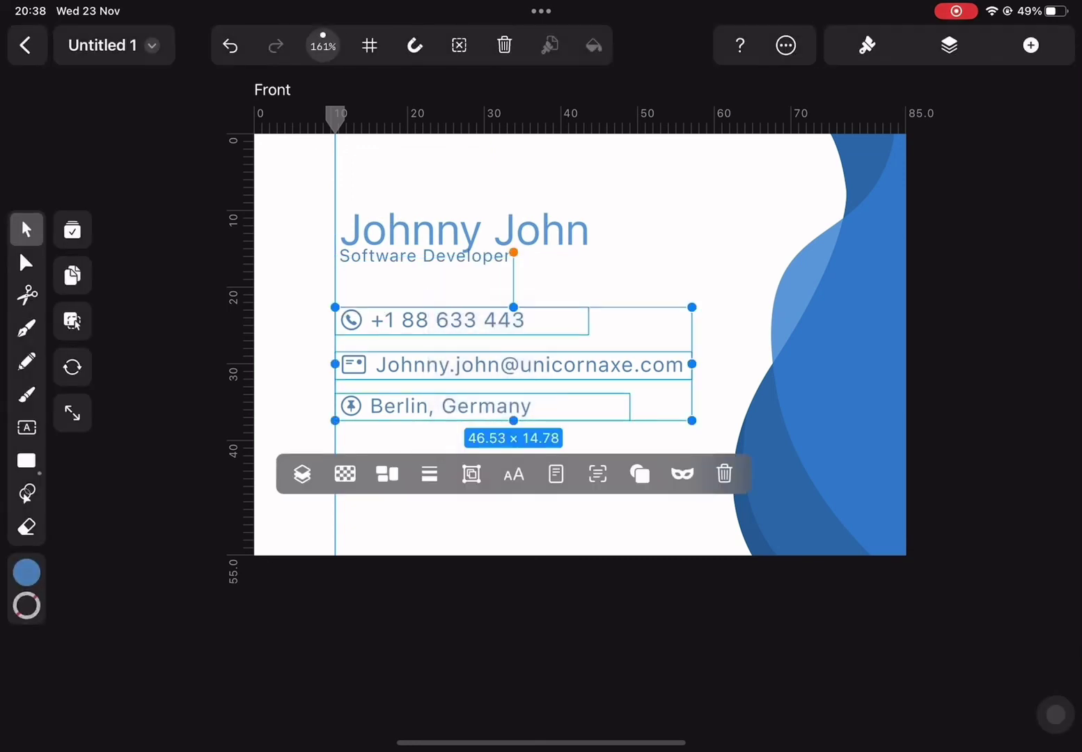
mouse_move(487, 364)
left_mouse_down()
mouse_move(487, 385)
mouse_move(513, 401)
left_mouse_up()
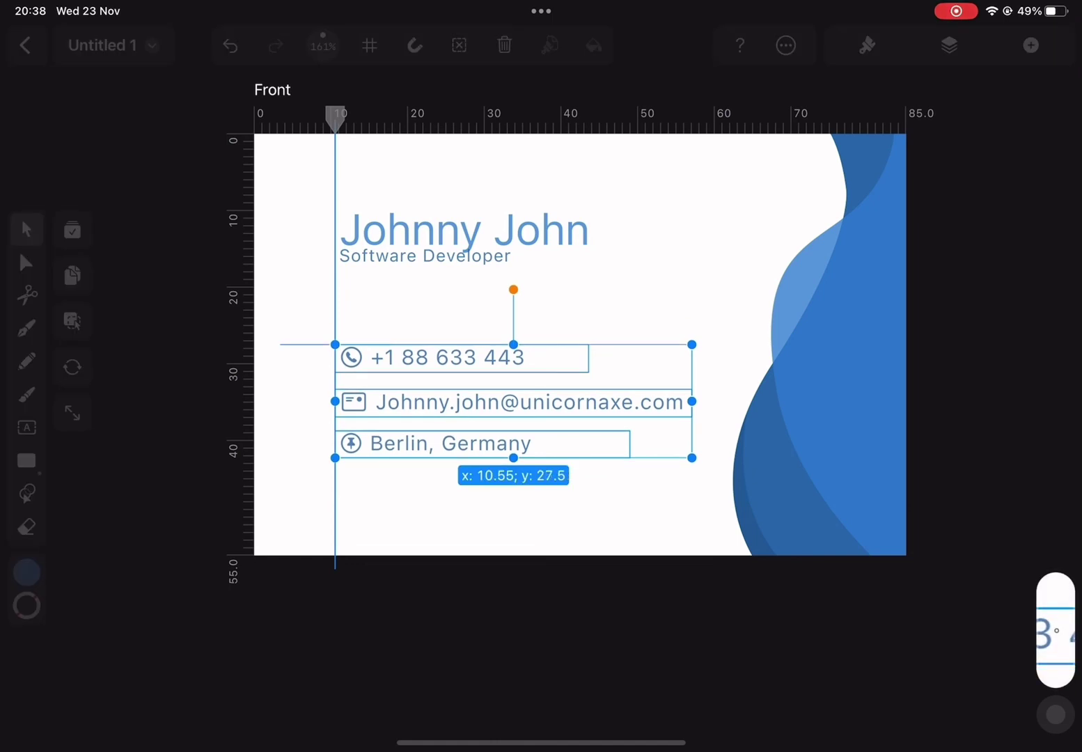
left_click(557, 313)
- Lower the Software Developer title slightly and settle the name just above it
left_click(425, 255)
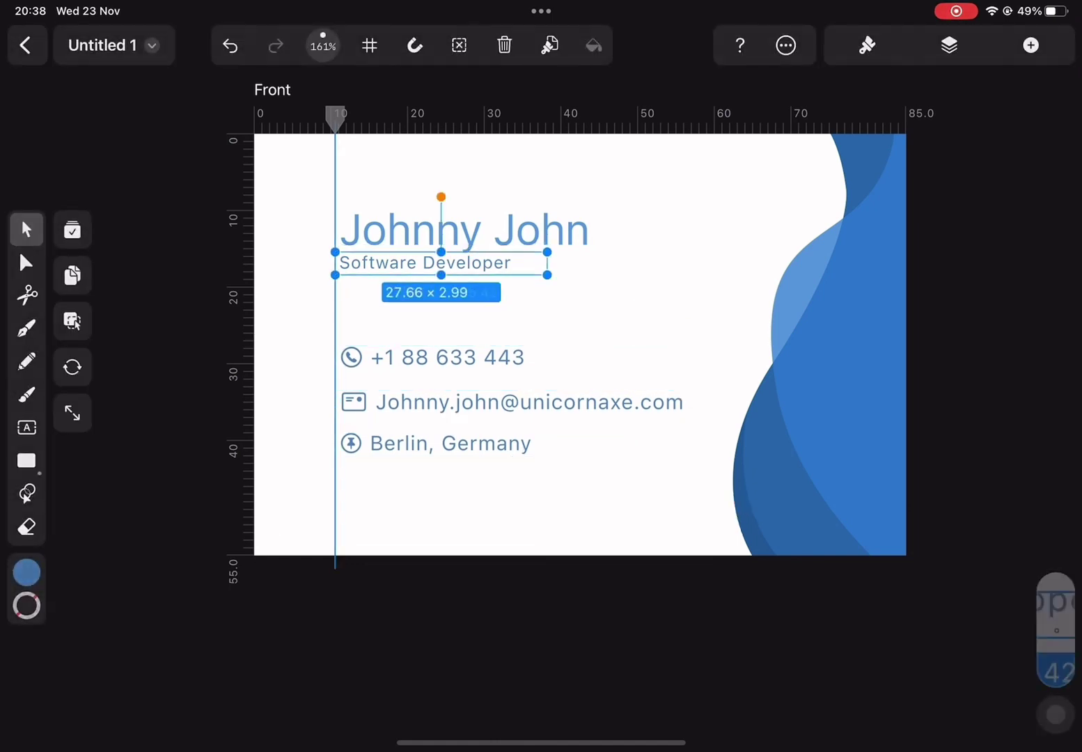
left_click_drag(425, 255, 424, 271)
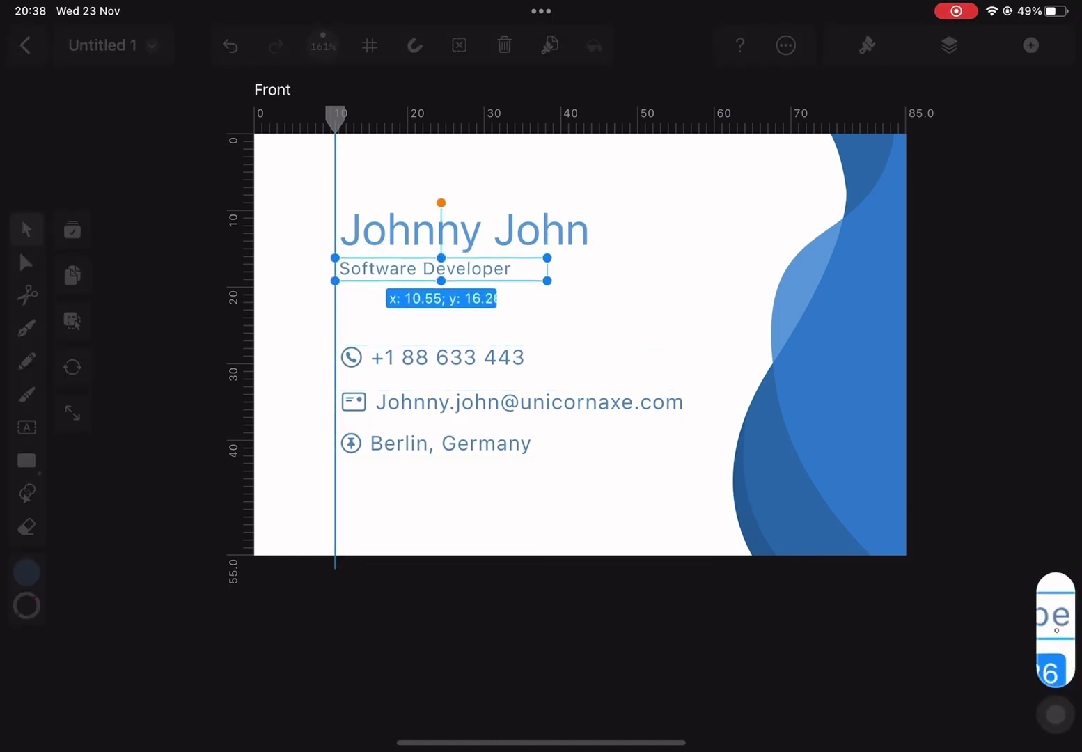
left_click(464, 230)
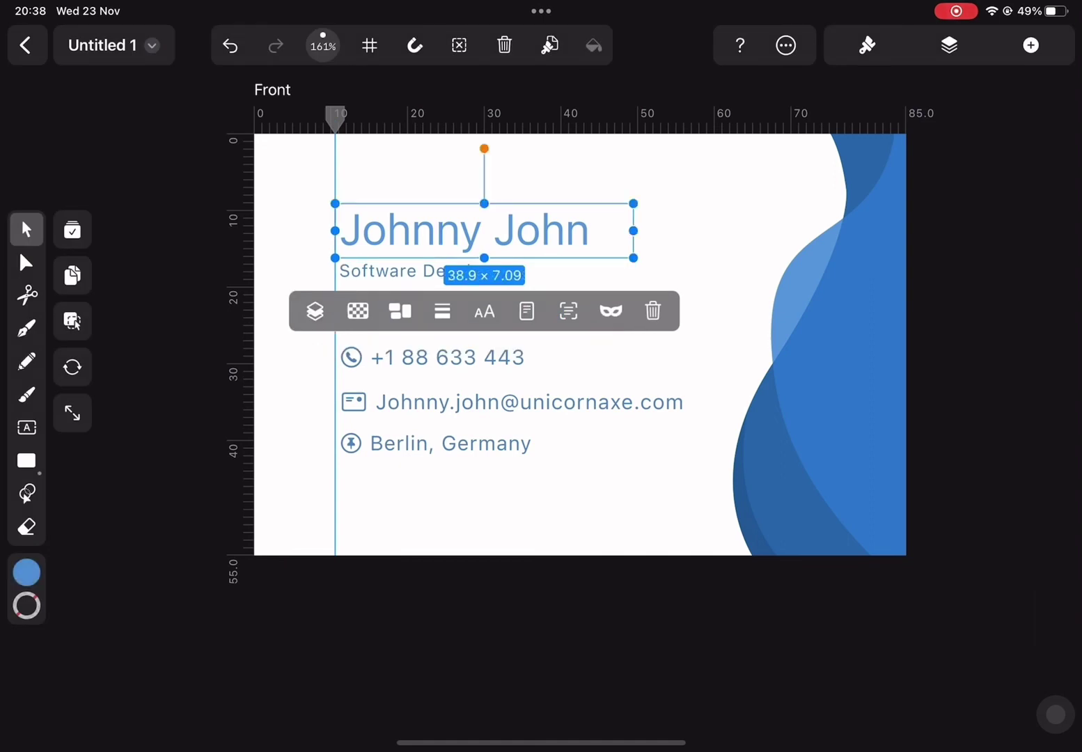
left_click_drag(464, 230, 464, 232)
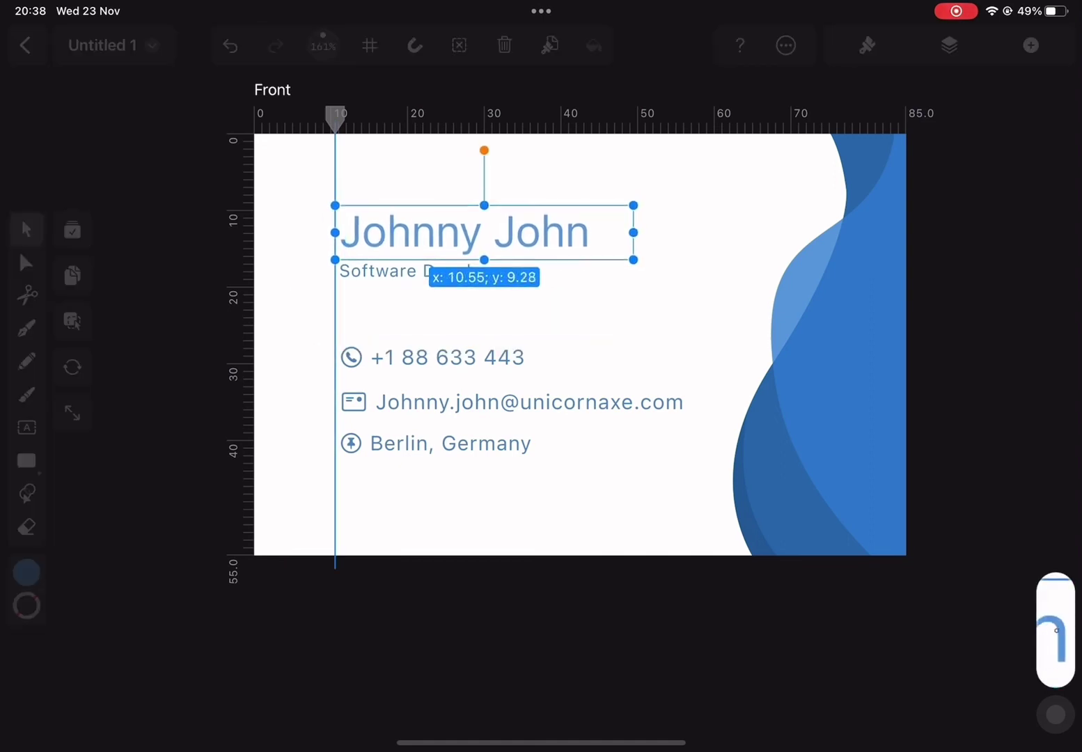
left_click_drag(464, 232, 465, 231)
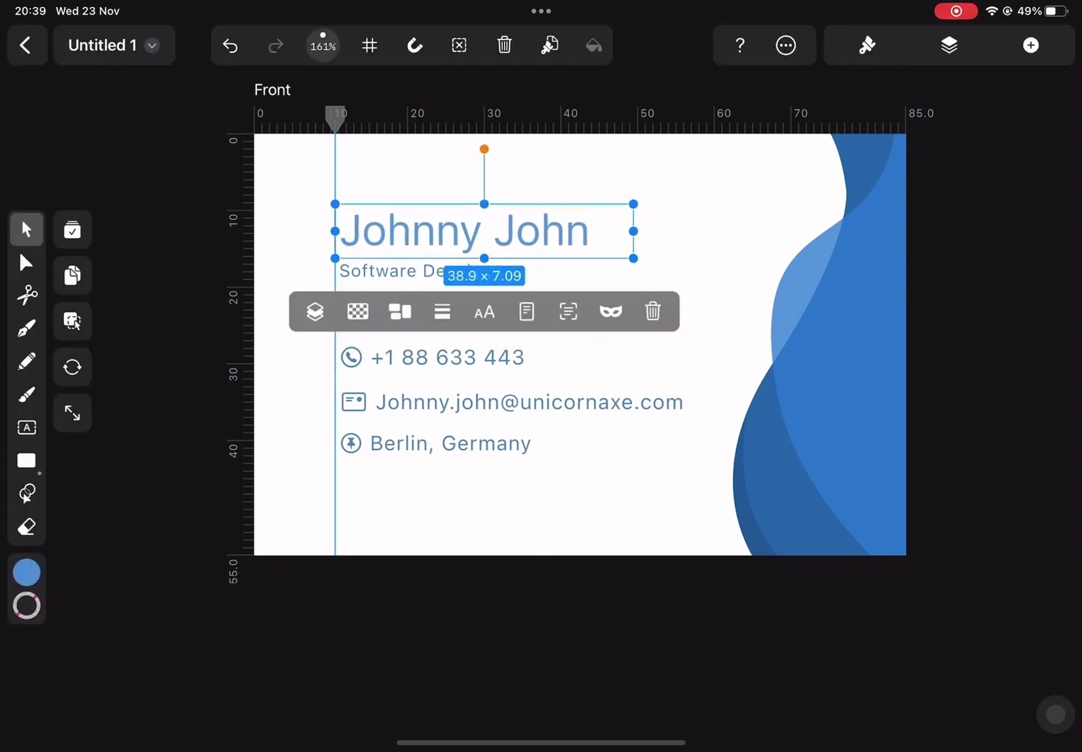
key("Escape")
- Nudge the Software Developer subtitle slightly right and return the vertical guide to ruler mark 0
left_click(425, 271)
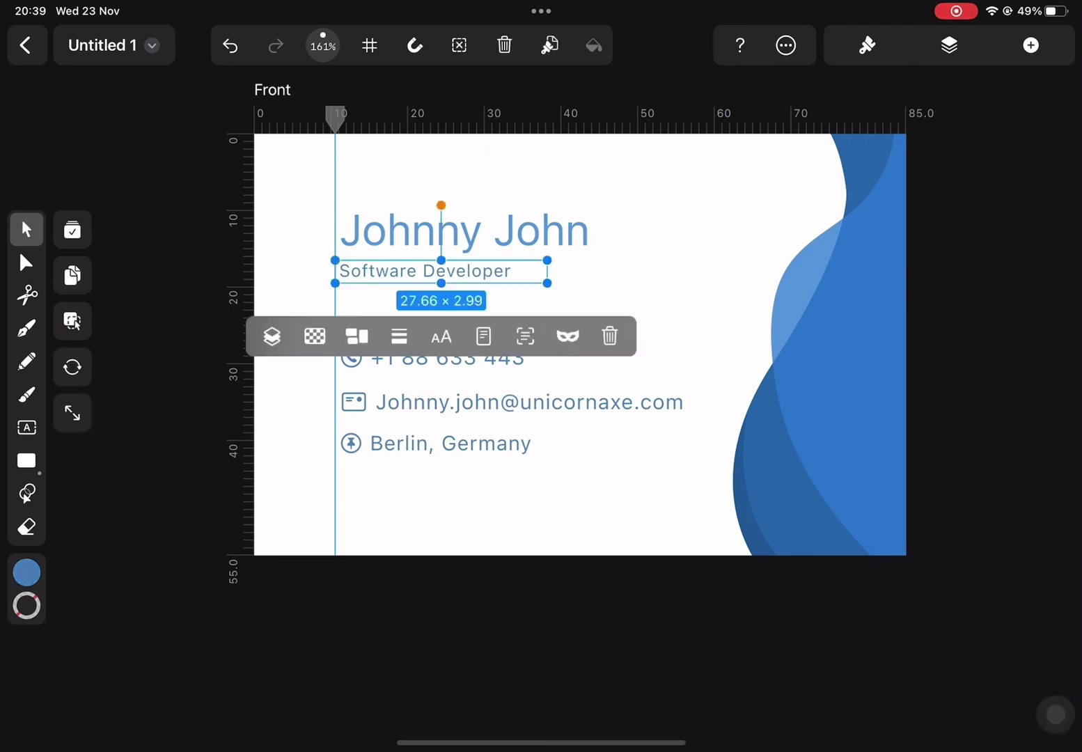
key("Right")
key("Right")
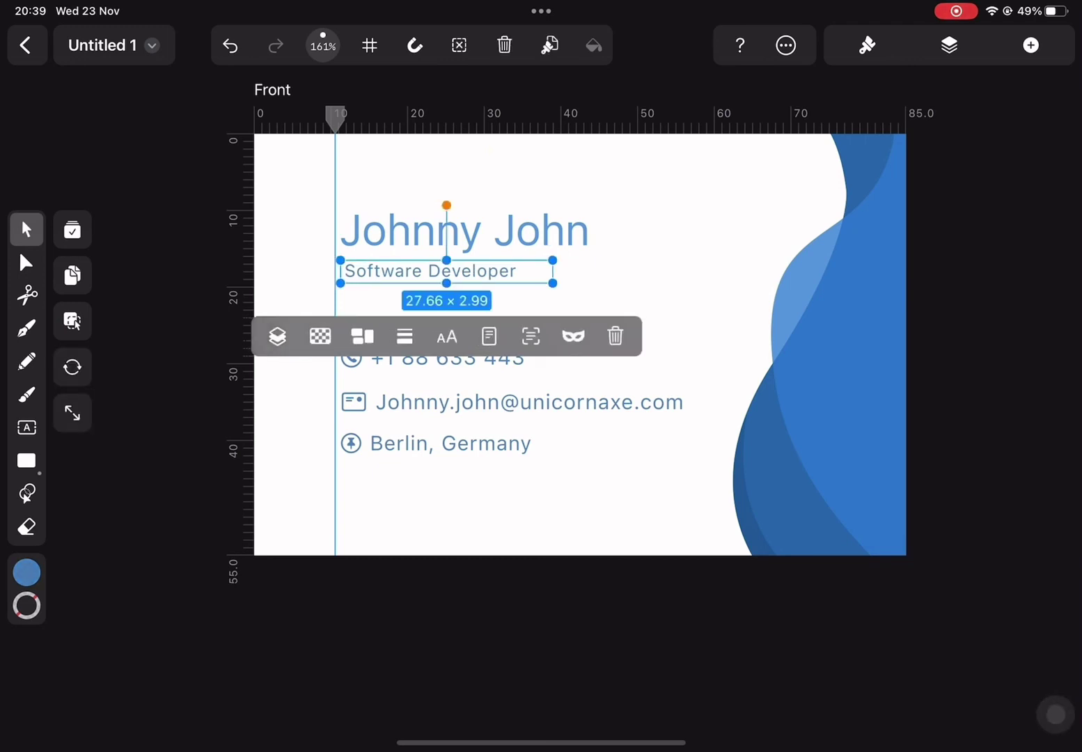
key("Up")
key("Right")
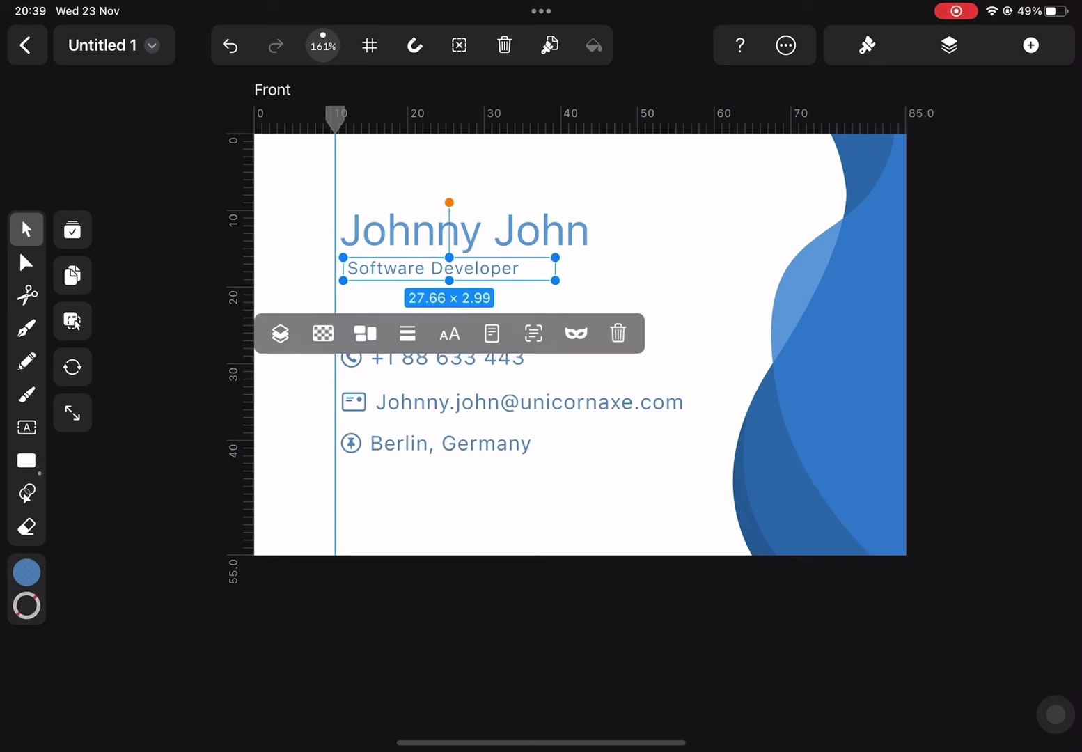
key("Escape")
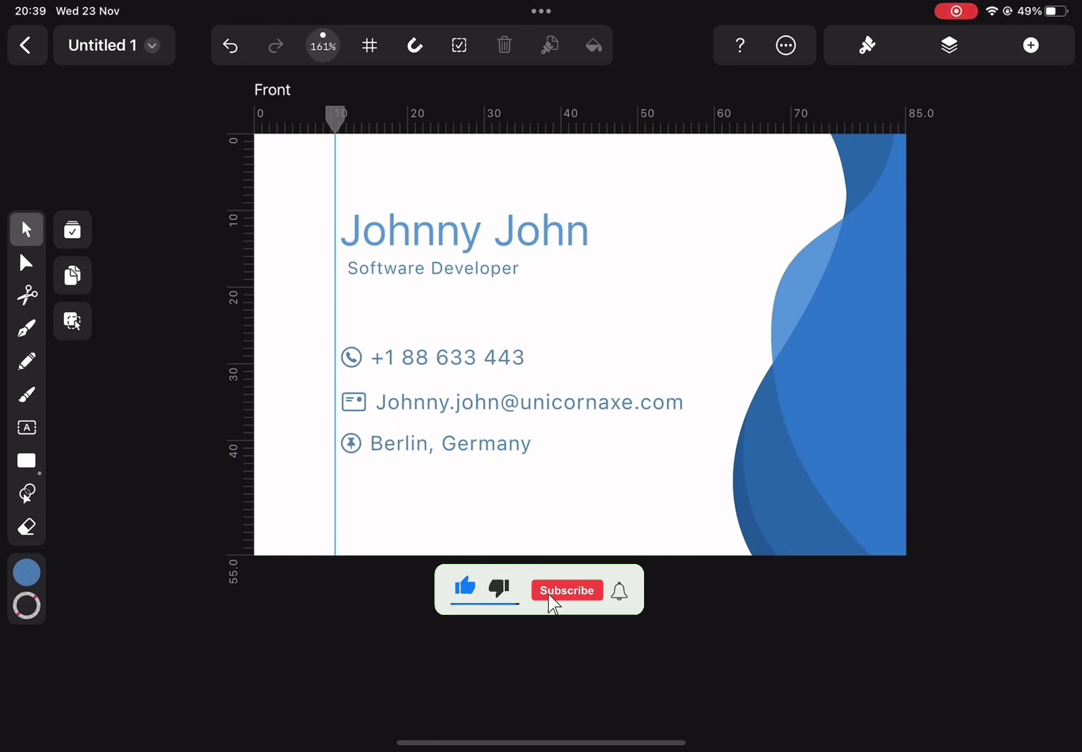
left_click_drag(335, 120, 256, 120)
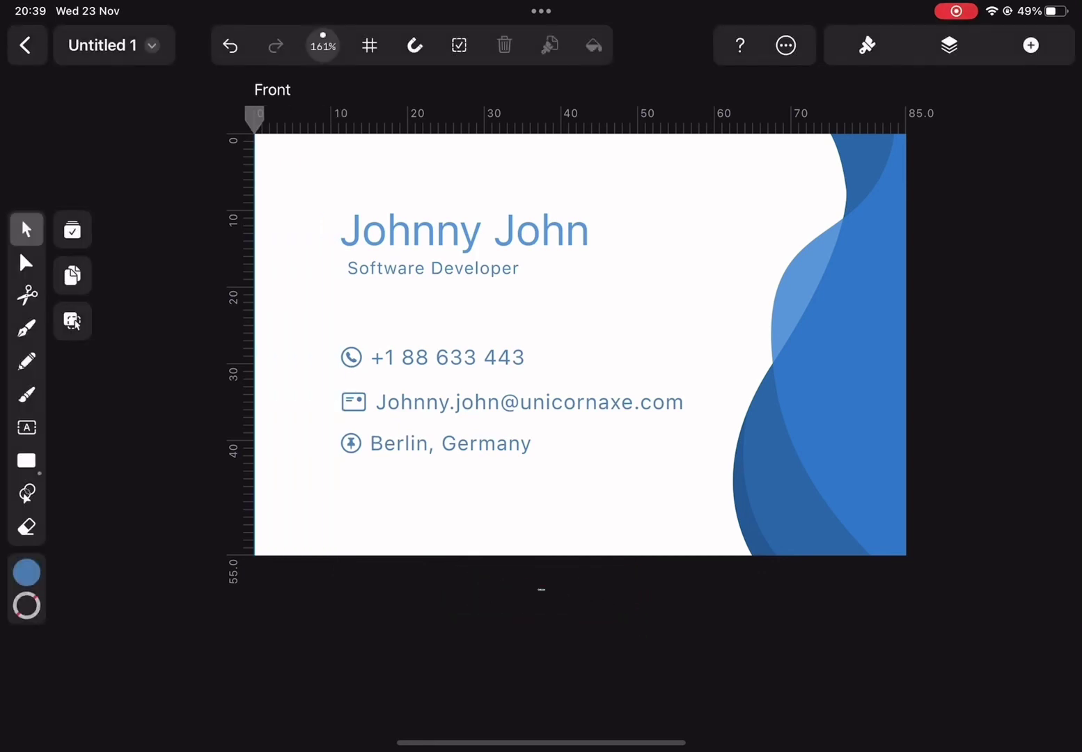
- Rename the document from Untitled 1 to the cardholder's first name
scroll(580, 345, "down", 5)
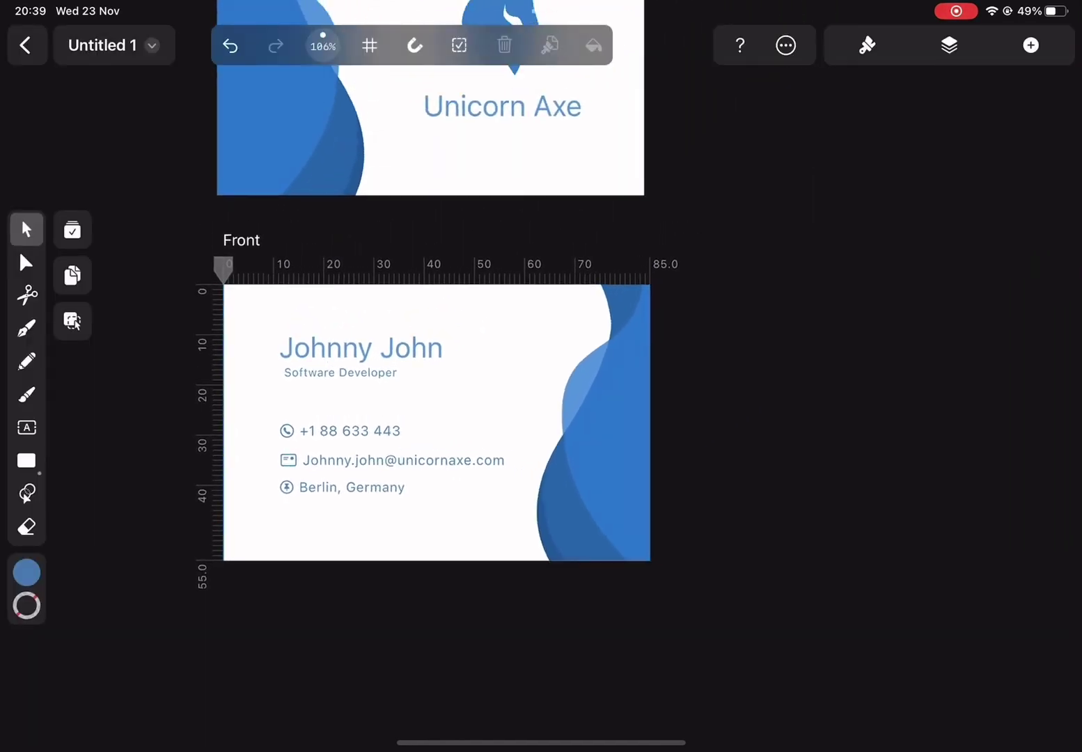
scroll(411, 327, "down", 1)
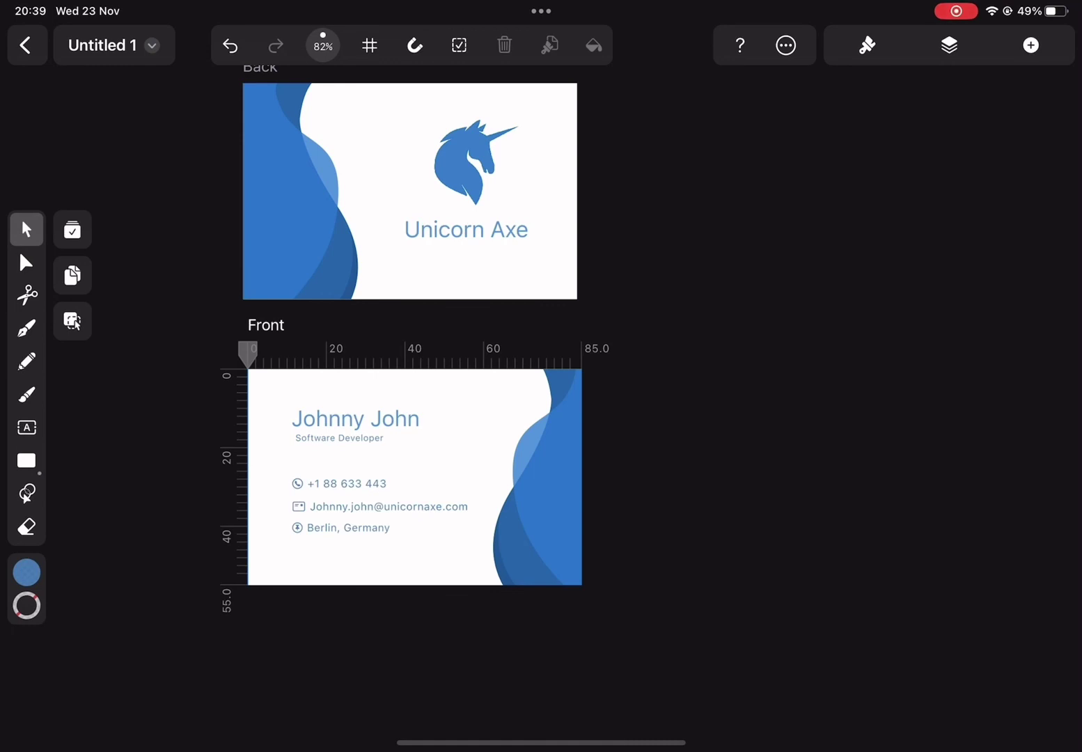
scroll(417, 348, "up", 2)
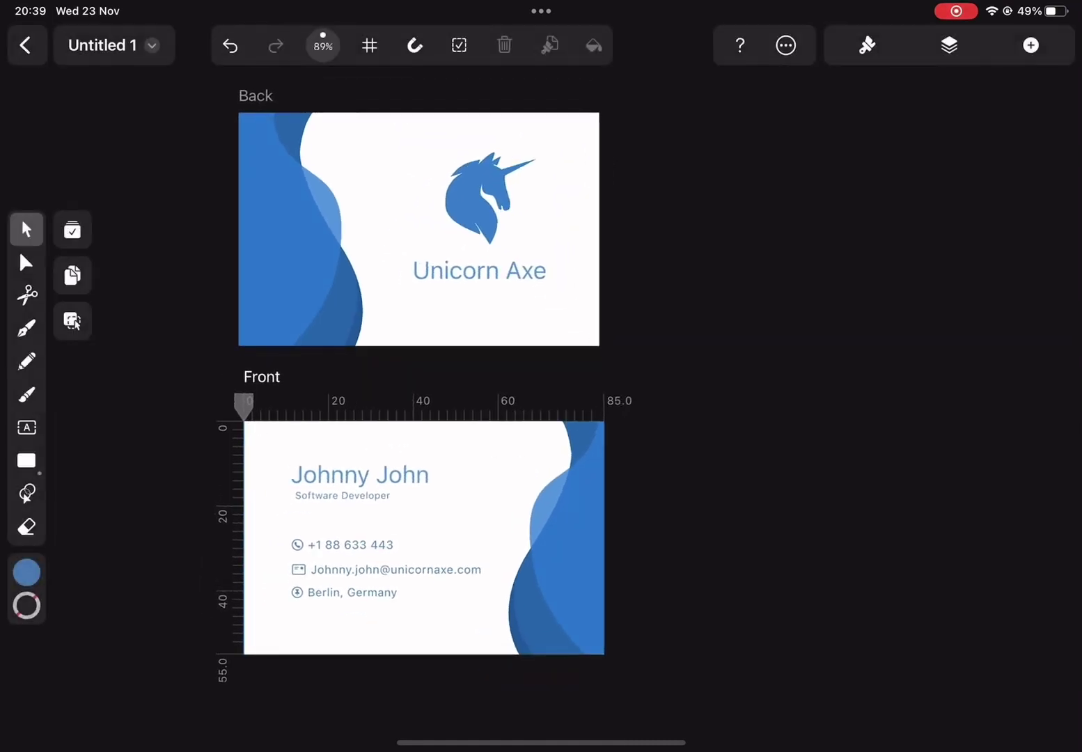
left_click(111, 45)
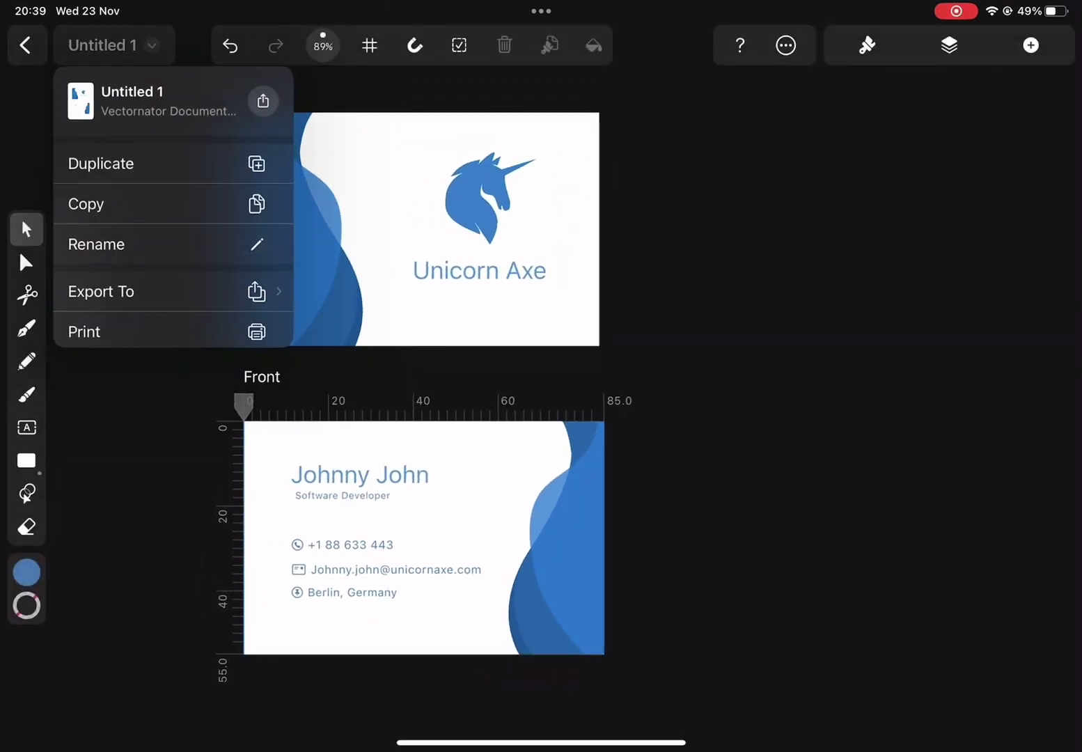
left_click(96, 243)
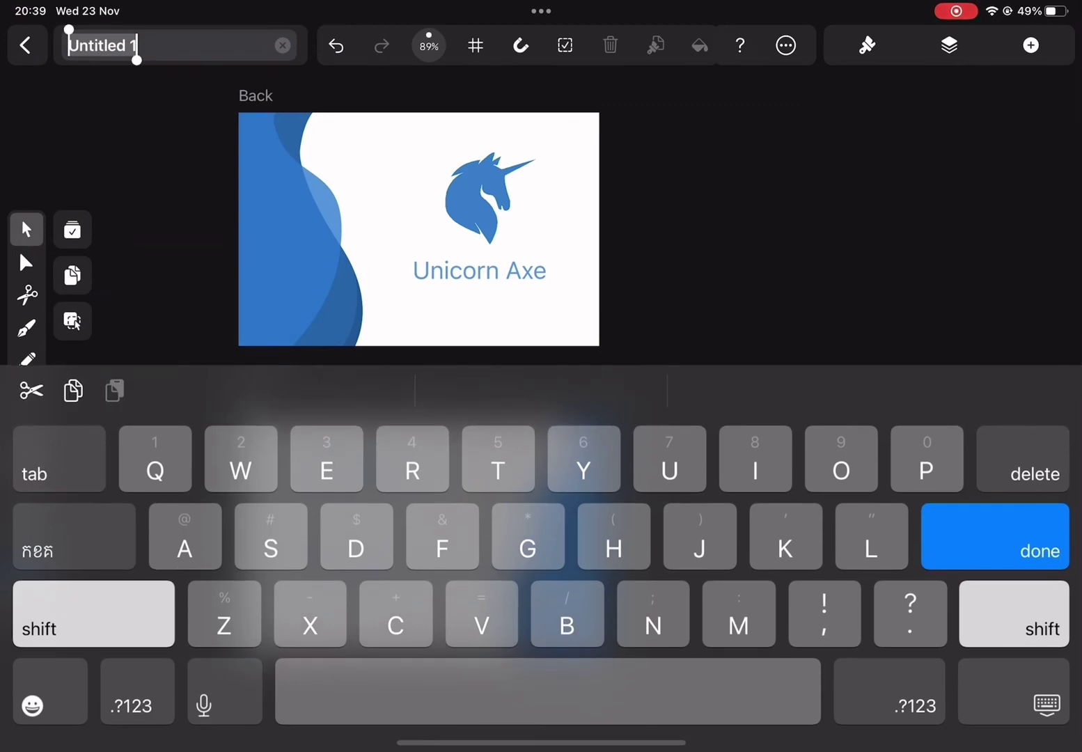
type("Johnn")
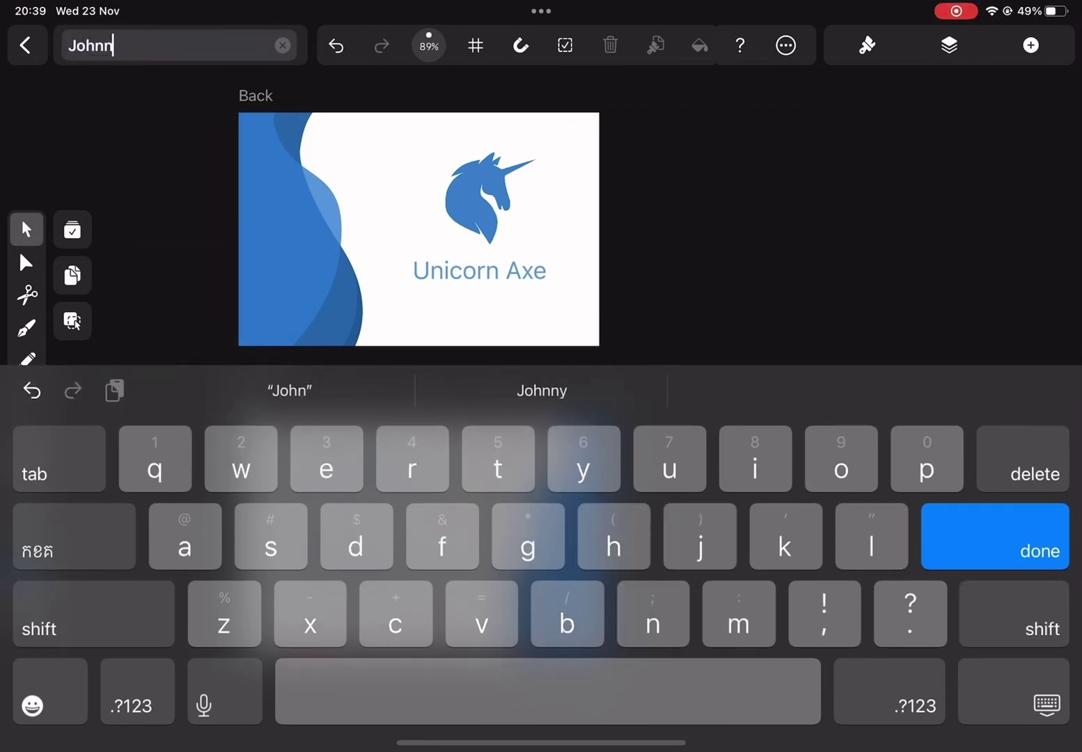
type("y")
key("Return")
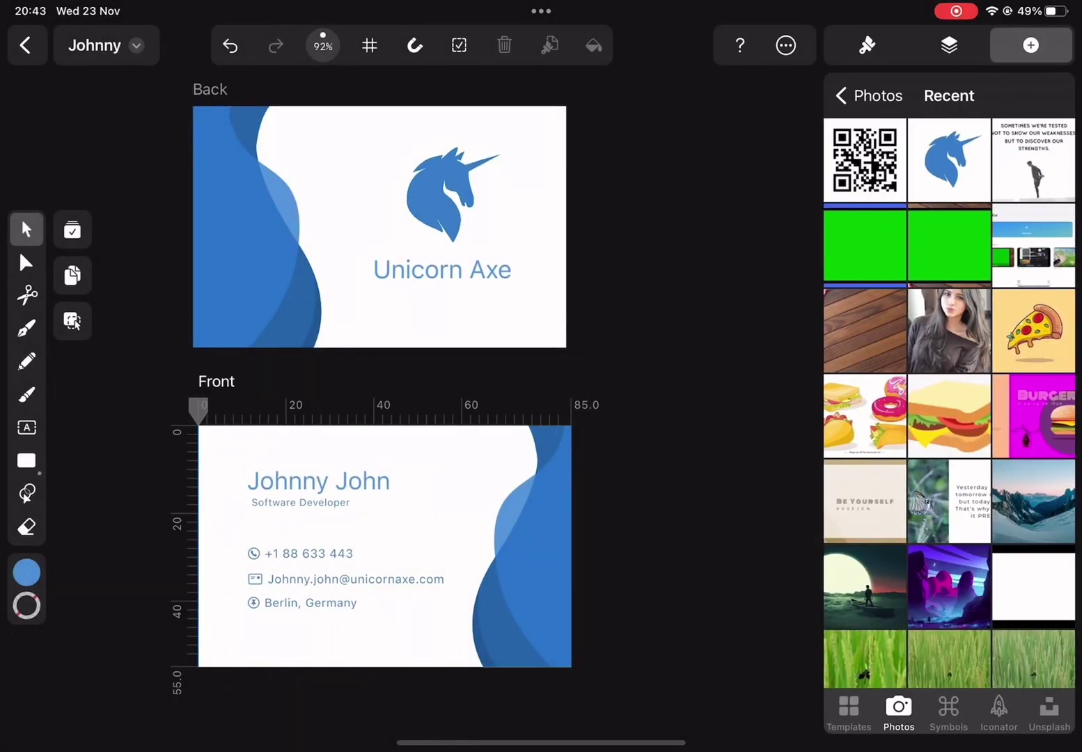
- Place the QR code image, shrink it to corner size, and delete the leftover large copy
left_click(865, 159)
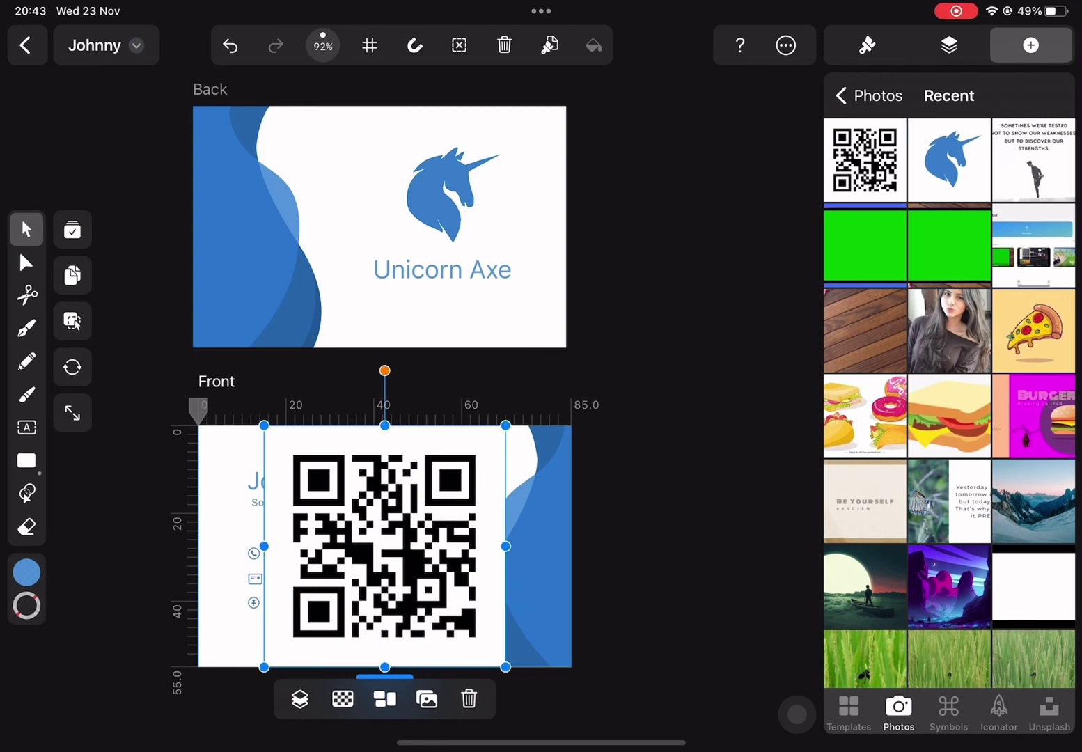
mouse_move(264, 425)
left_mouse_down()
mouse_move(441, 603)
mouse_move(488, 623)
mouse_move(523, 614)
left_mouse_up()
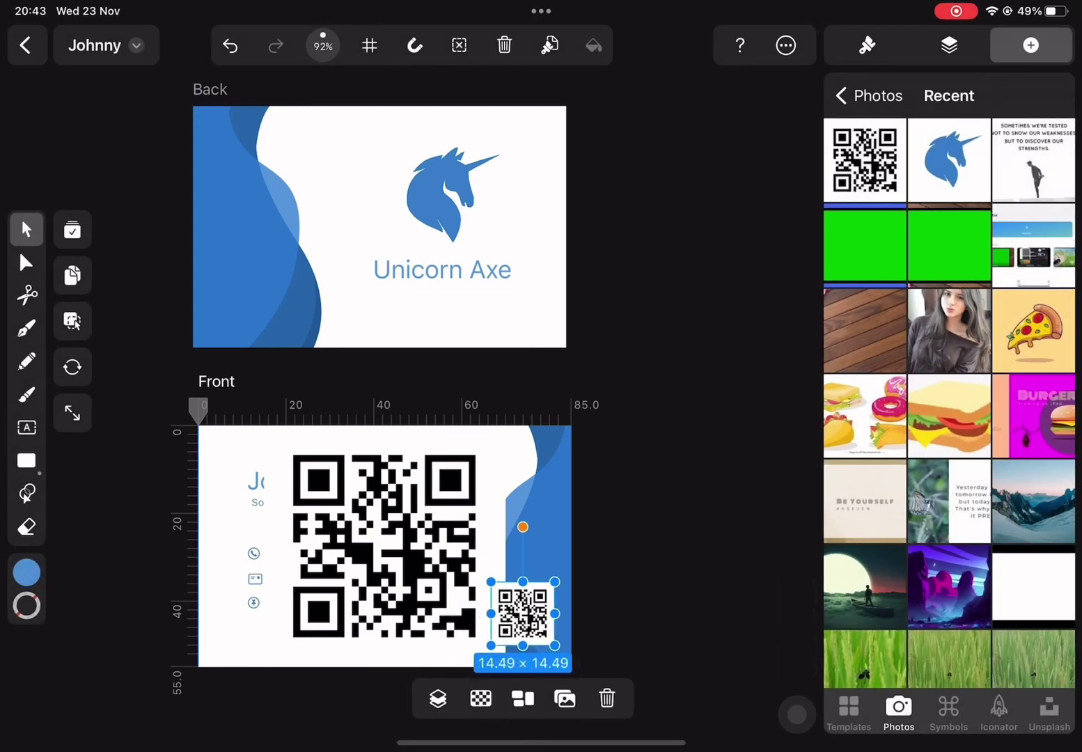
left_click(384, 546)
left_click(468, 698)
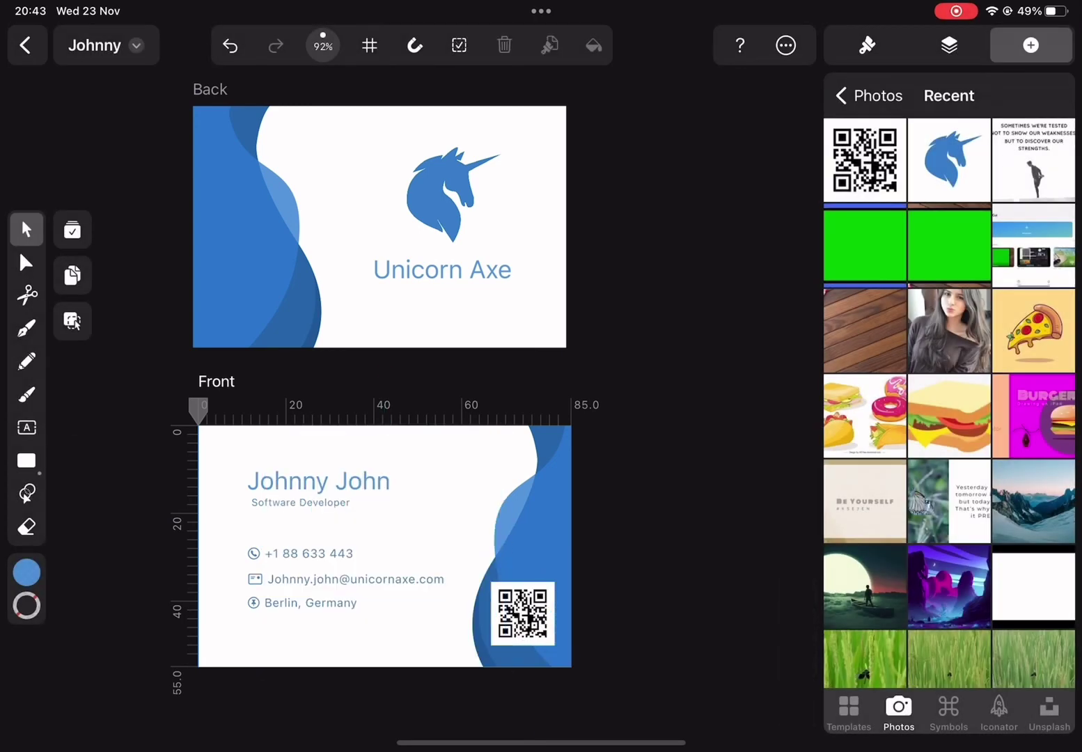
- Fine-tune the QR code to about 14.2 × 14.2 in the bottom-right corner over the wave
left_click(523, 613)
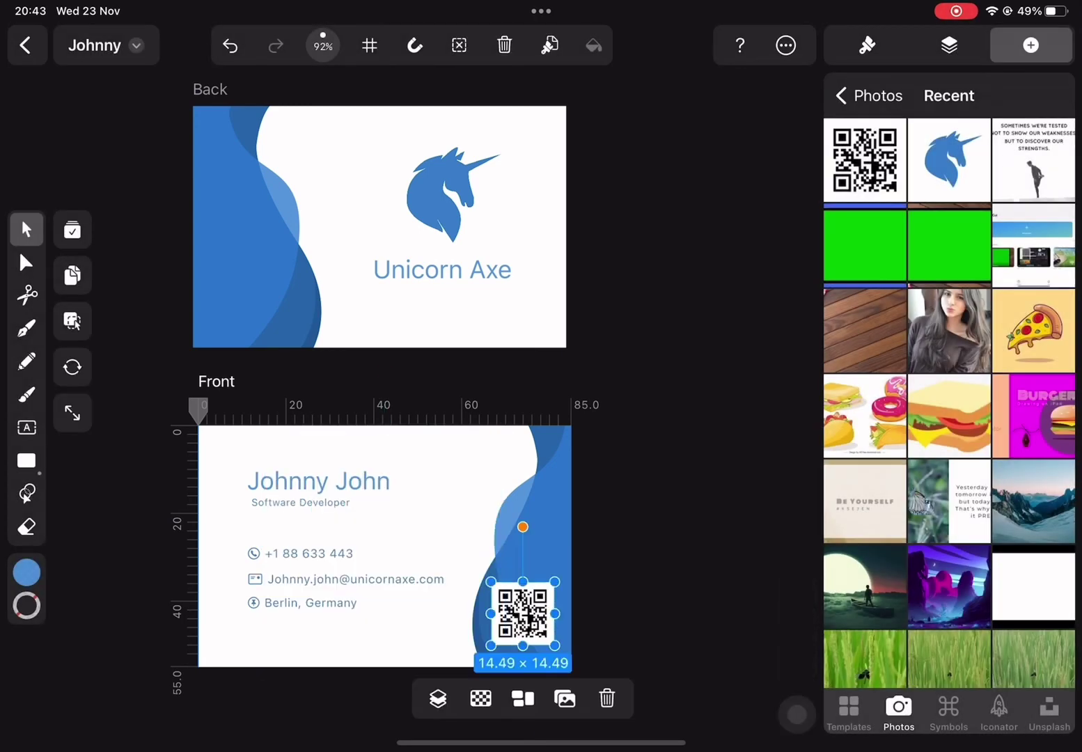
left_click_drag(490, 582, 494, 585)
left_click(546, 487)
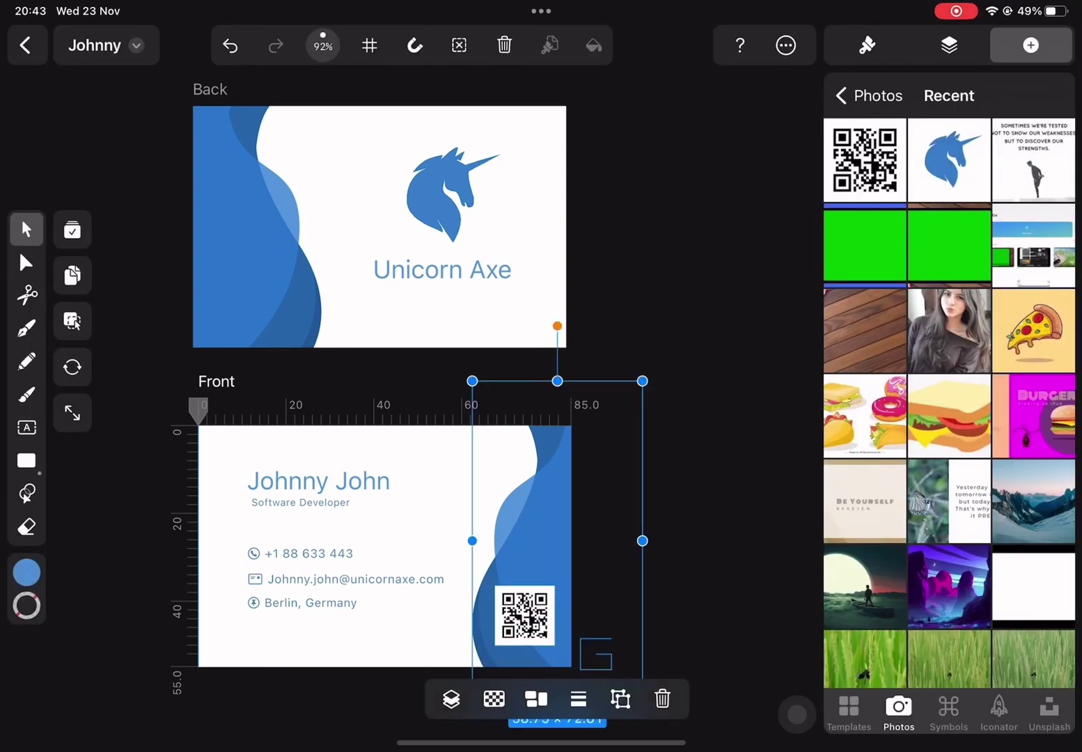
key("Escape")
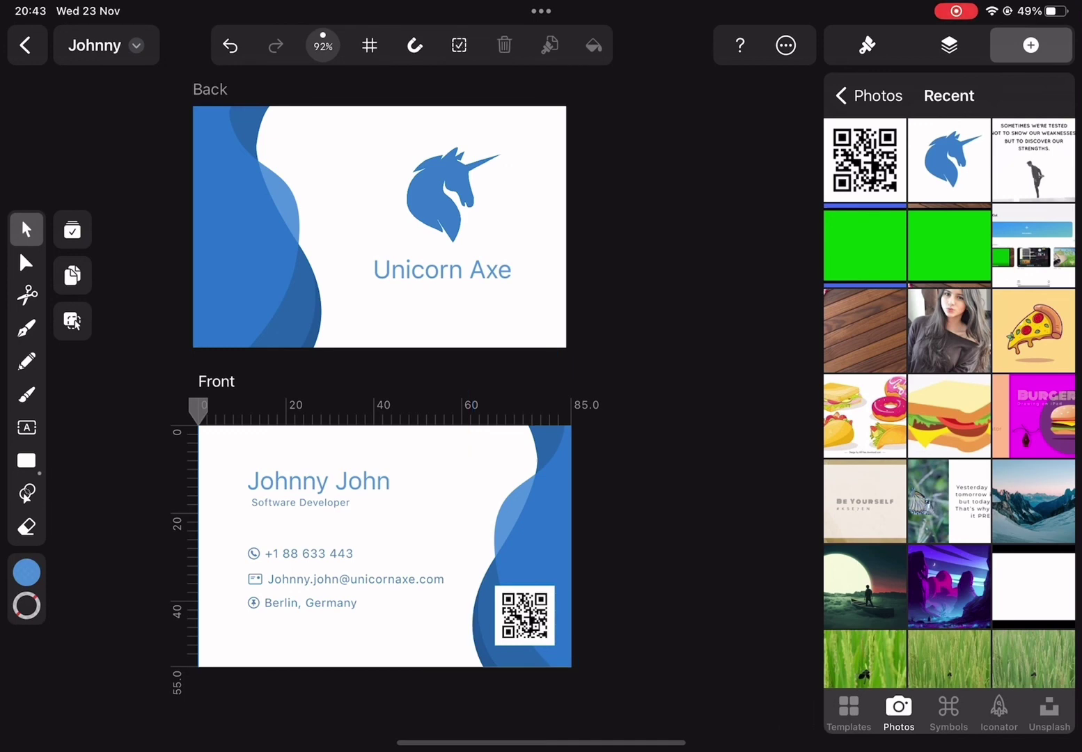
left_click(1031, 45)
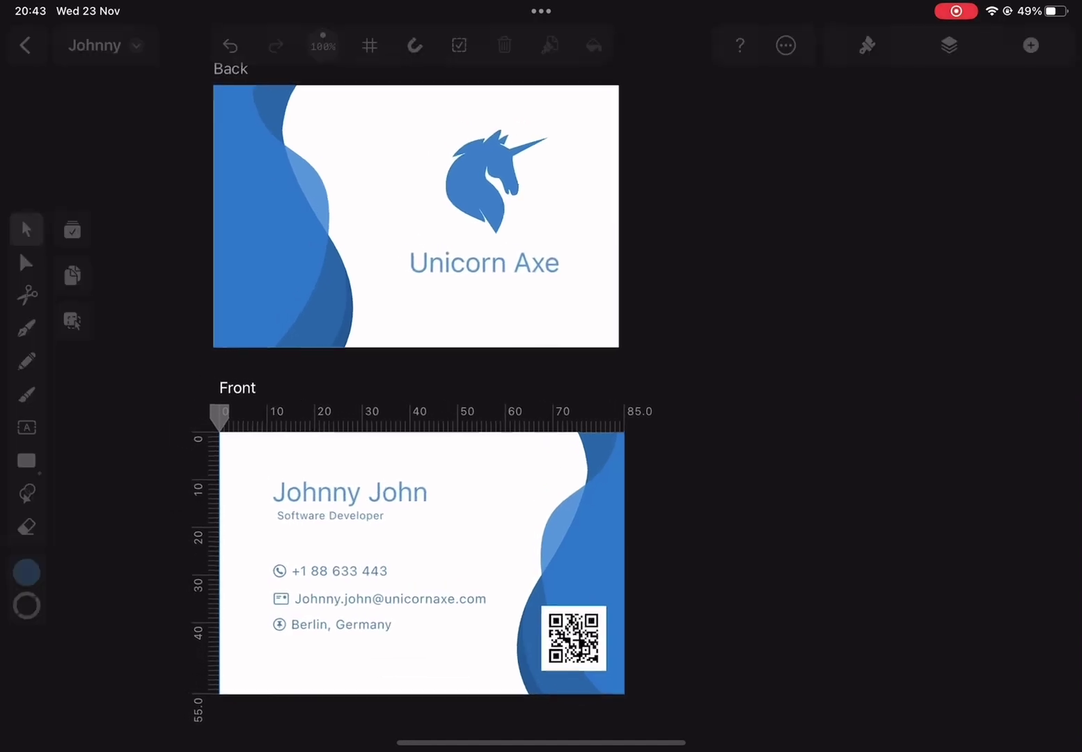
scroll(431, 390, "up", 3)
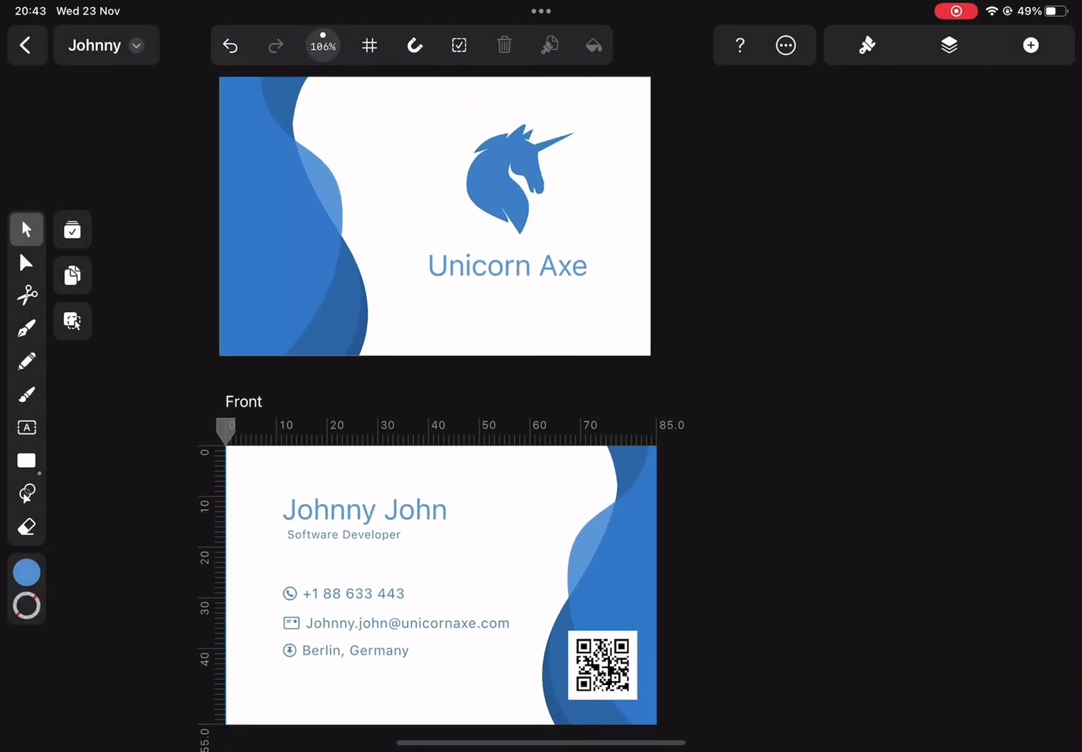